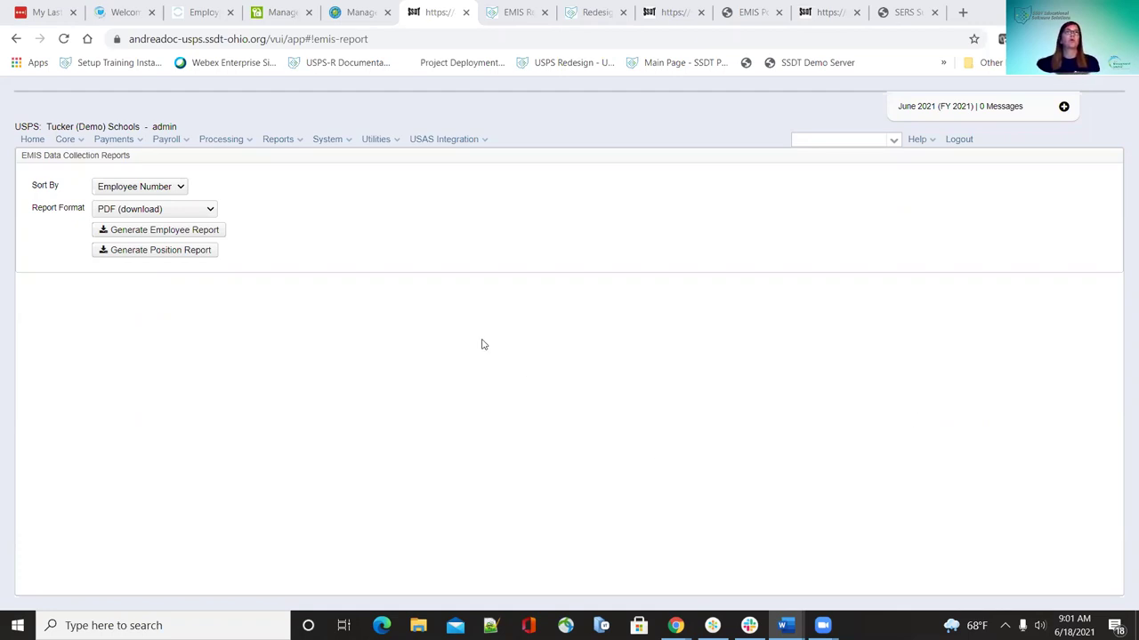
Generate the EMIS Employee Report as a PDF download sorted by employee number
click(301, 140)
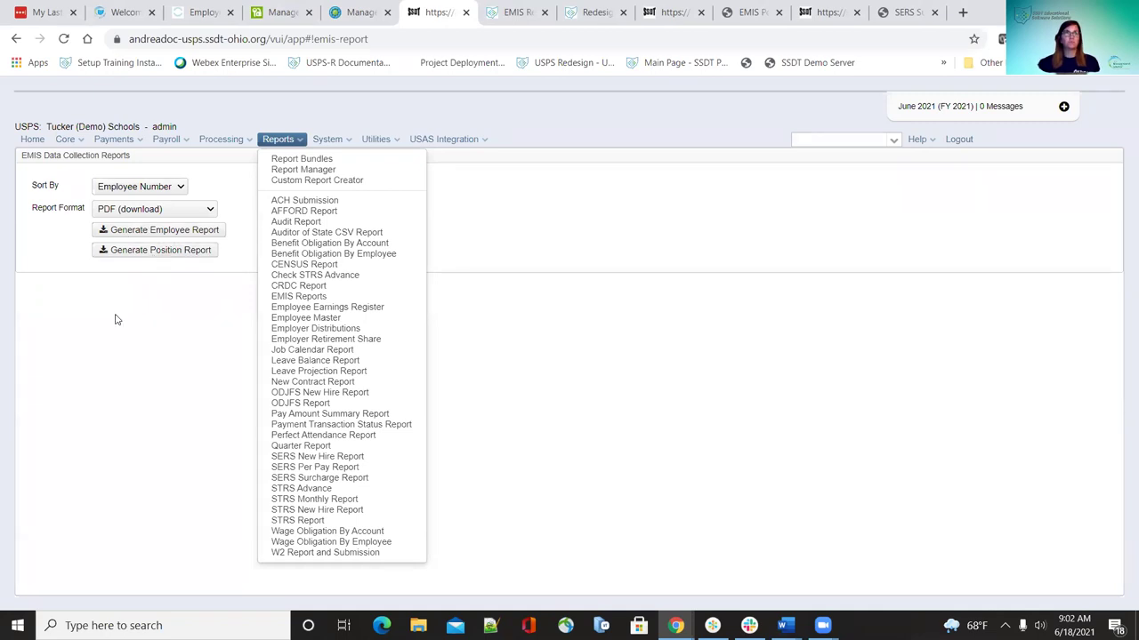
click(127, 287)
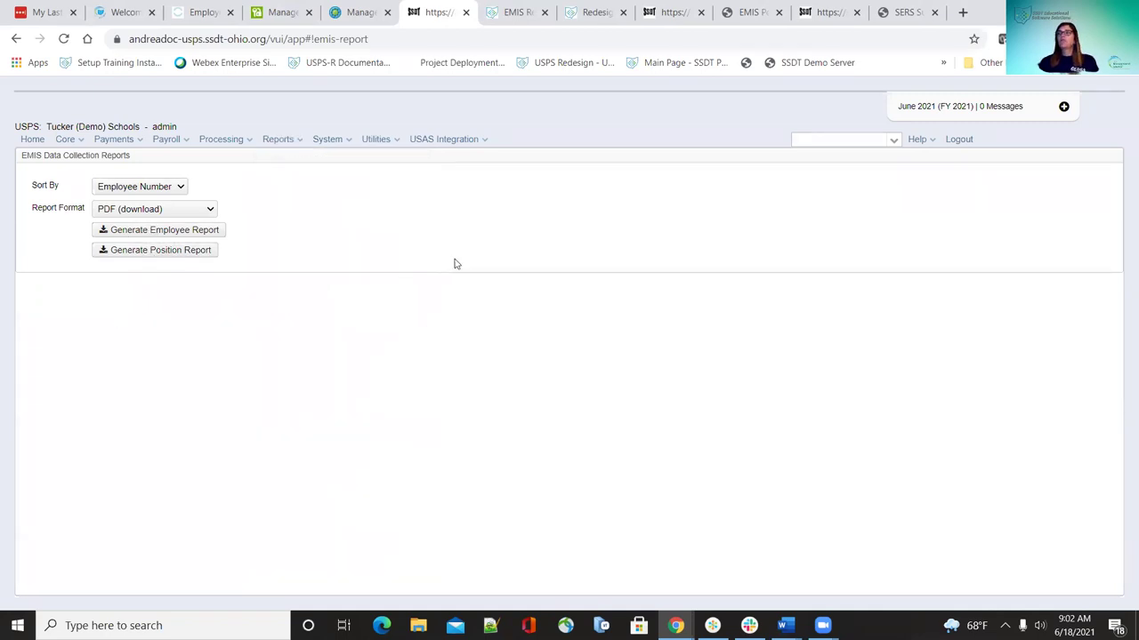
click(160, 235)
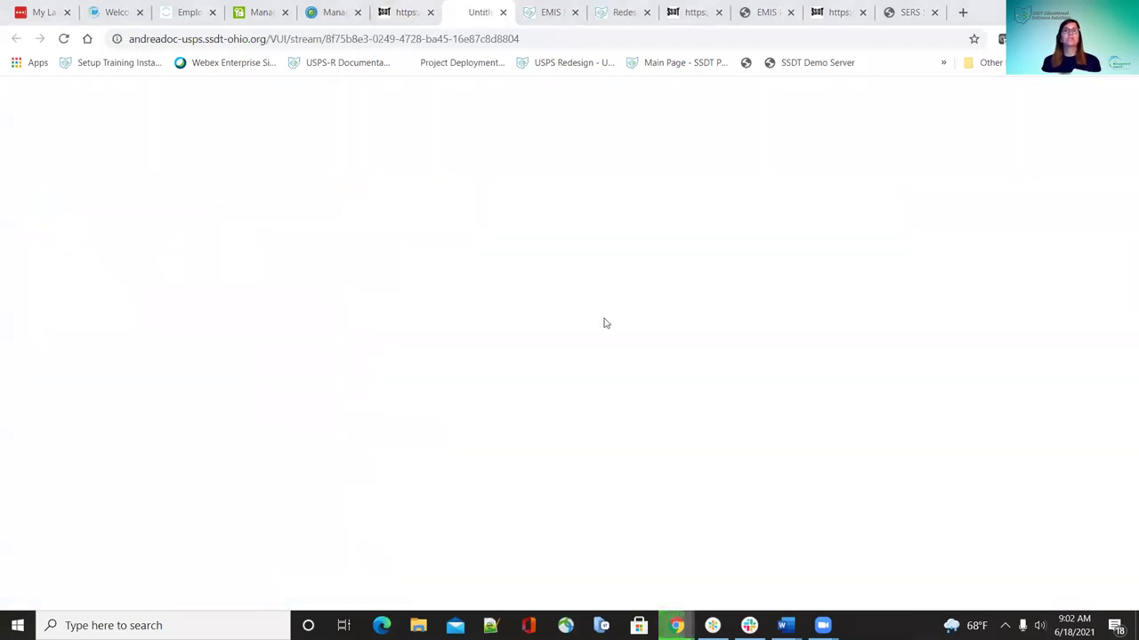
click(583, 376)
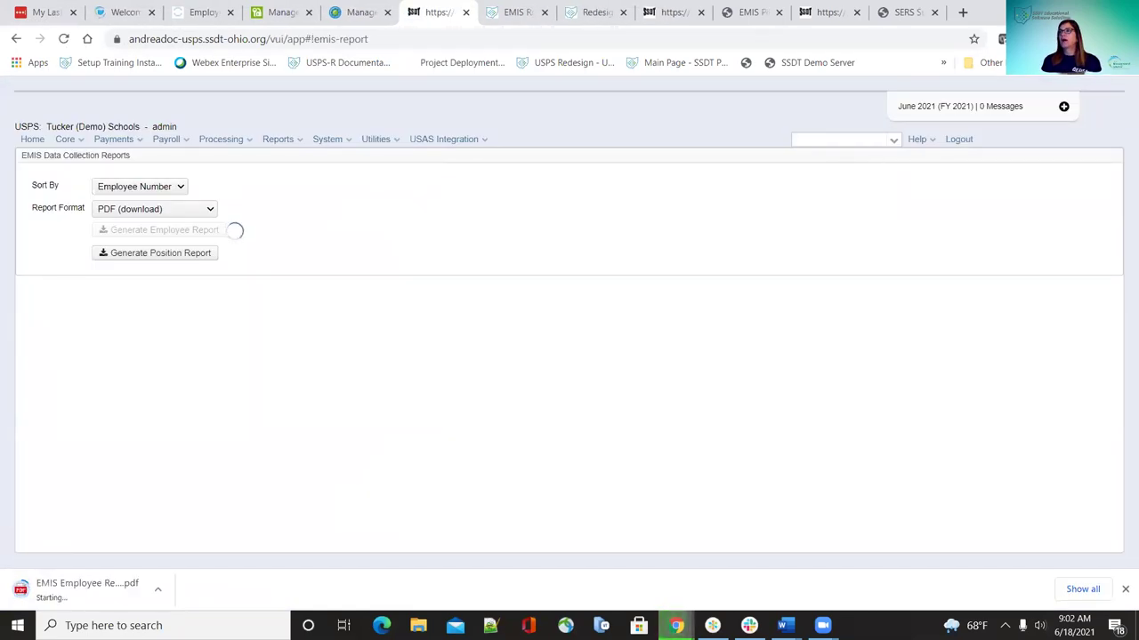
click(80, 145)
click(80, 145)
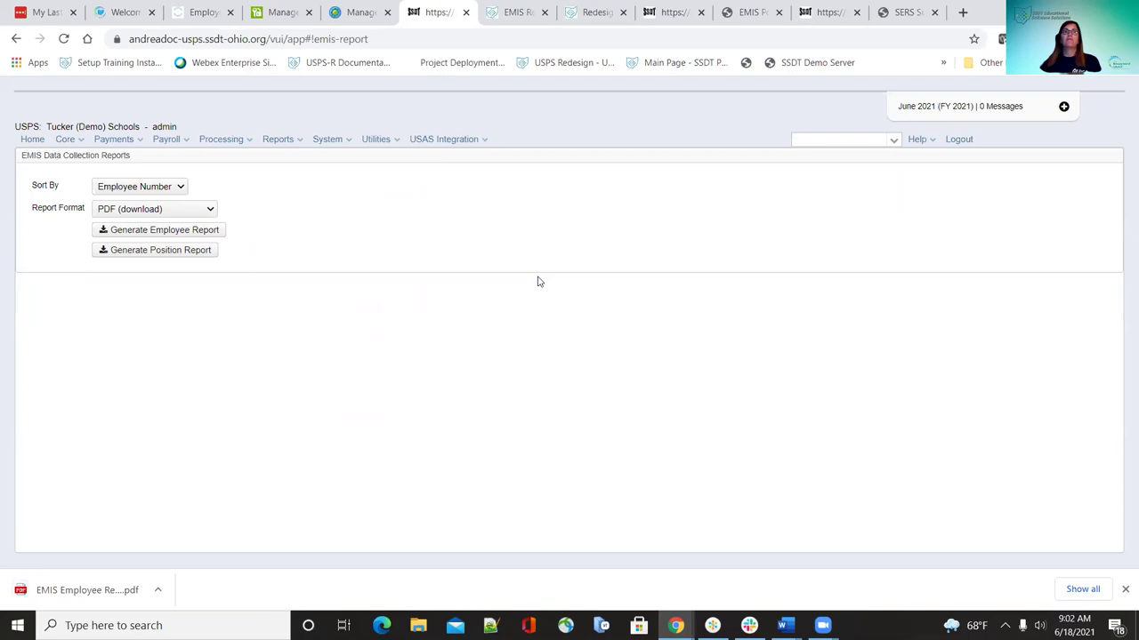
Open the downloaded EMIS Employee Report at 110% zoom and review its employee listings, EMIS IDs and error message column
click(83, 594)
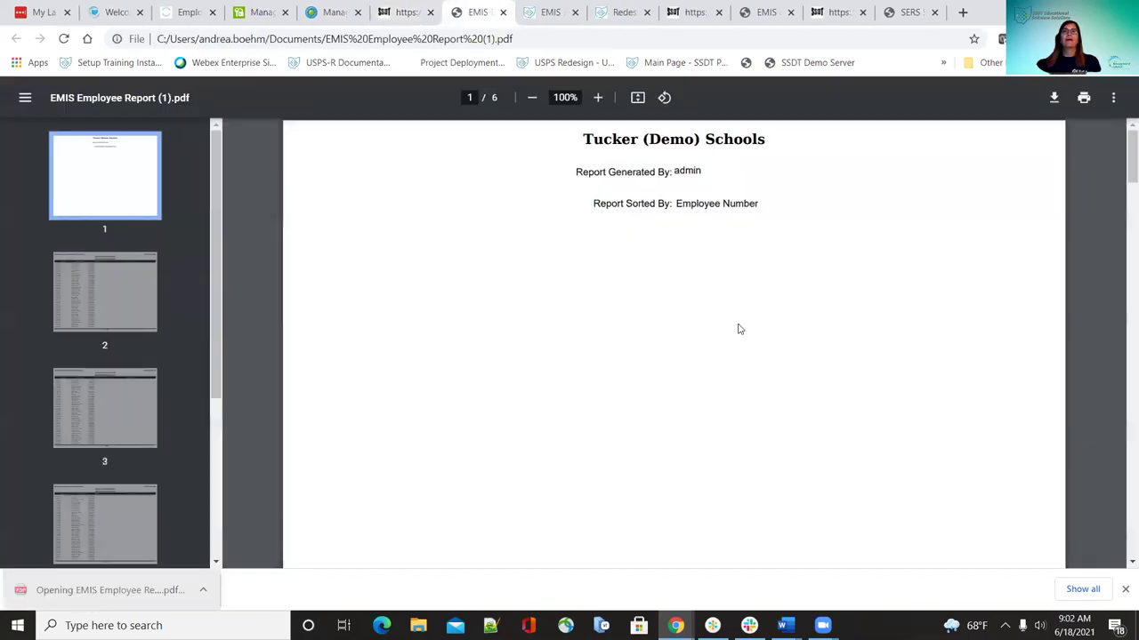
scroll(738, 329, down, 1)
scroll(737, 329, down, 1)
click(596, 98)
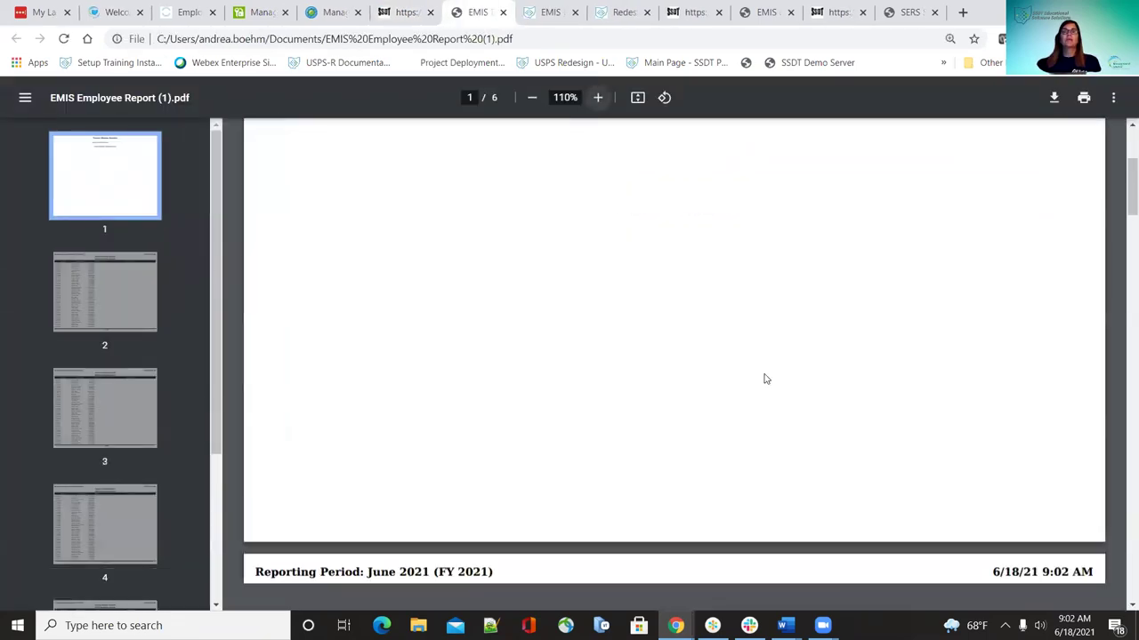
scroll(820, 432, down, 15)
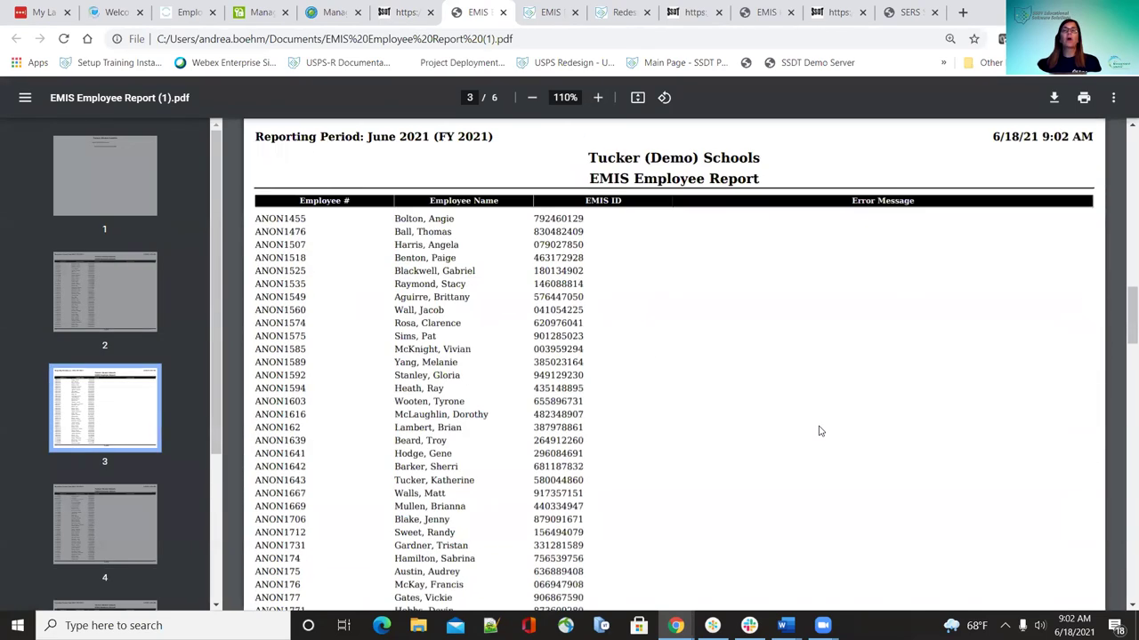
scroll(820, 431, down, 20)
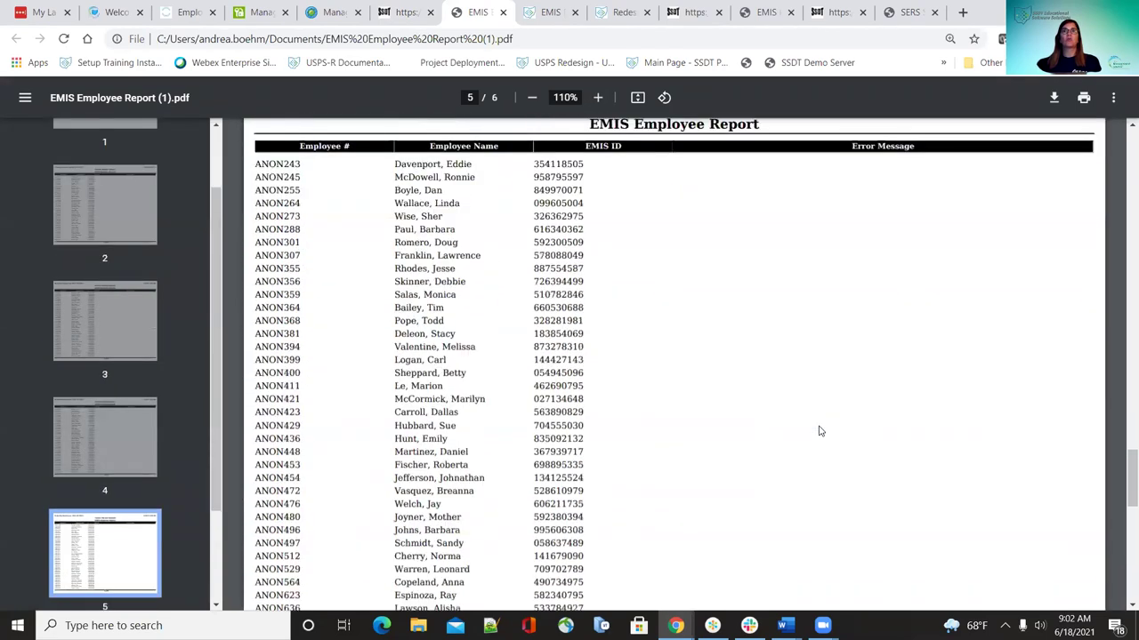
scroll(820, 431, down, 3)
scroll(820, 431, up, 5)
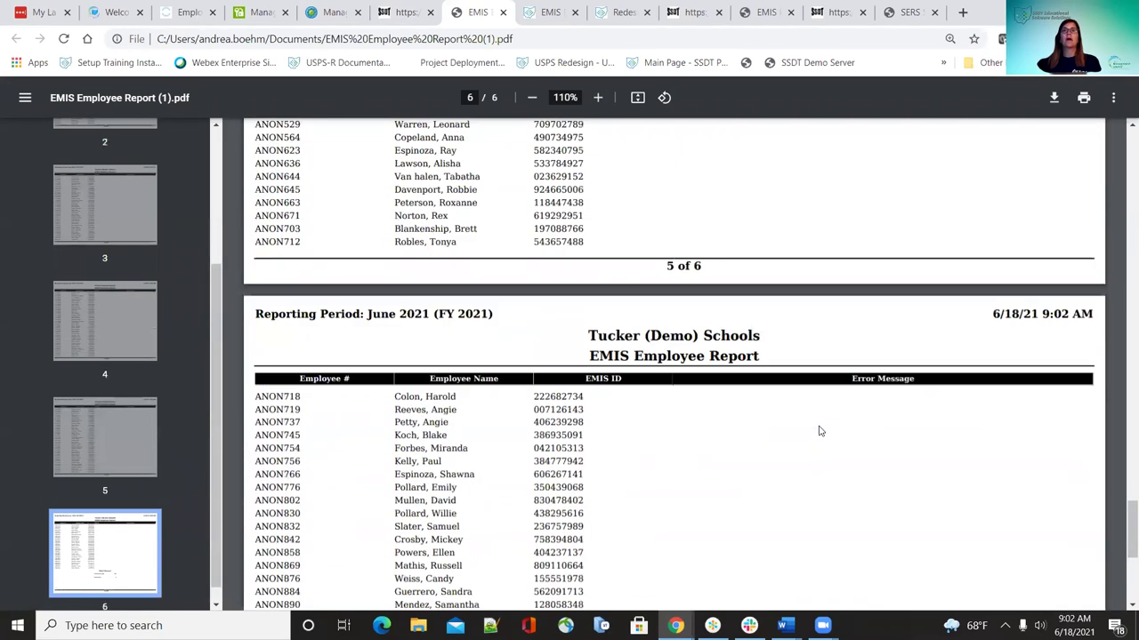
scroll(820, 432, up, 20)
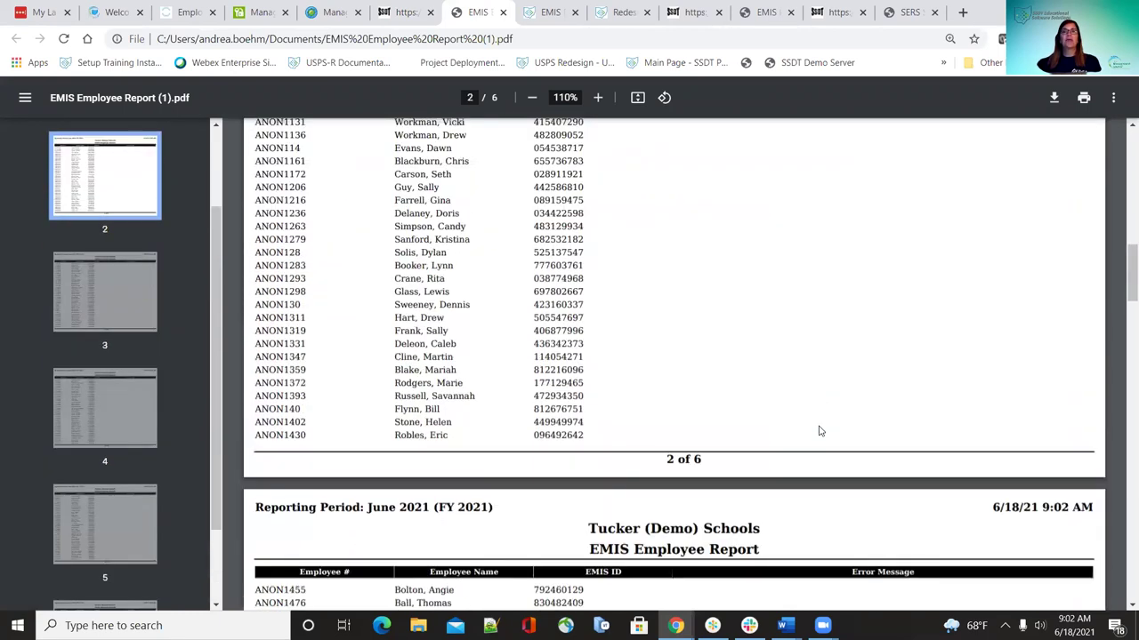
scroll(800, 400, up, 15)
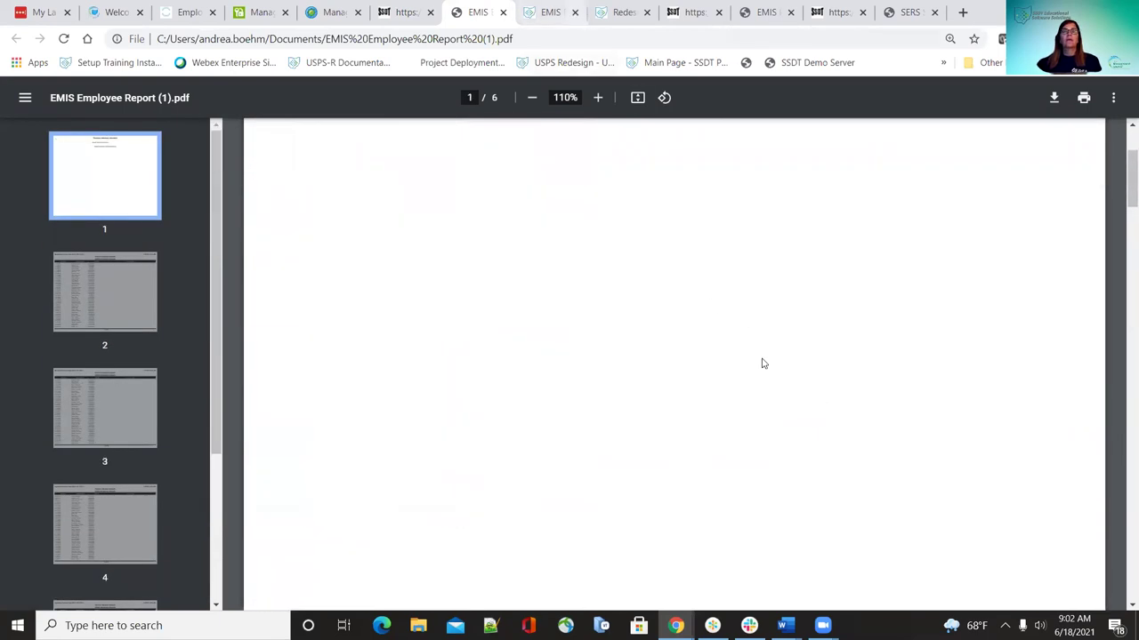
scroll(779, 391, down, 10)
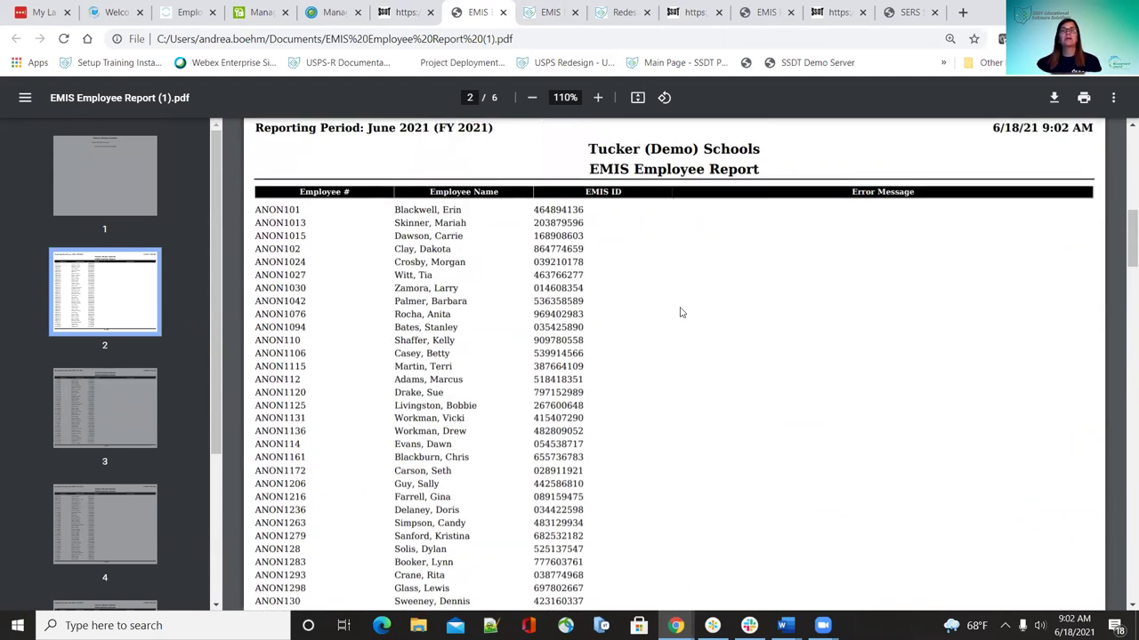
Switch to the EMIS Reports wiki page and view the example EMIS Employee Report with errors enlarged
click(538, 9)
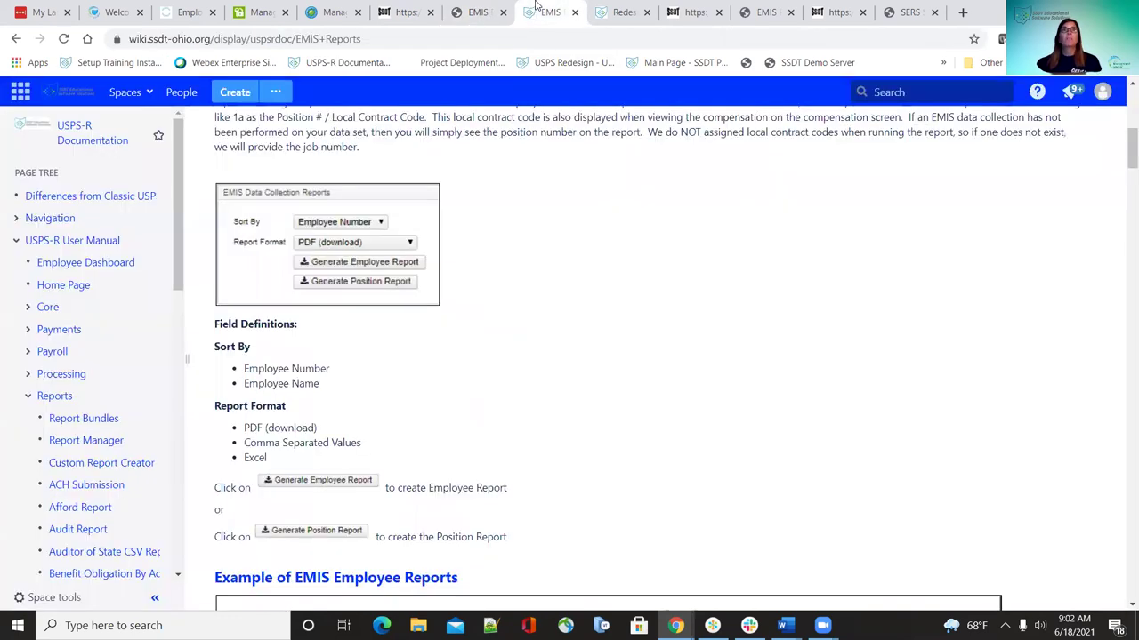
scroll(103, 543, down, 3)
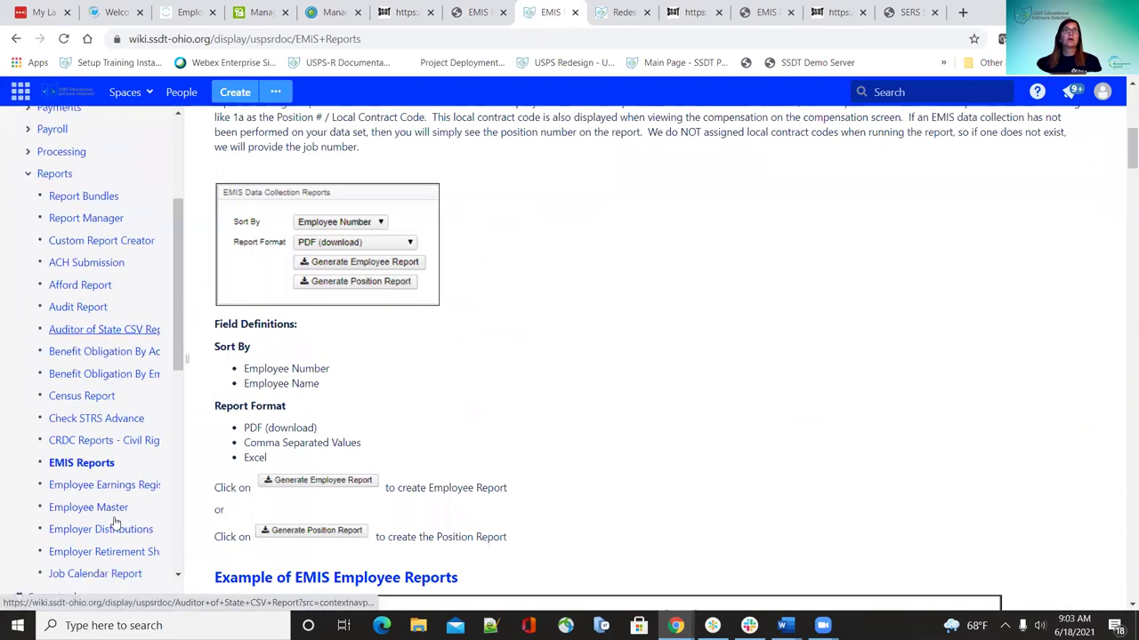
scroll(850, 373, down, 20)
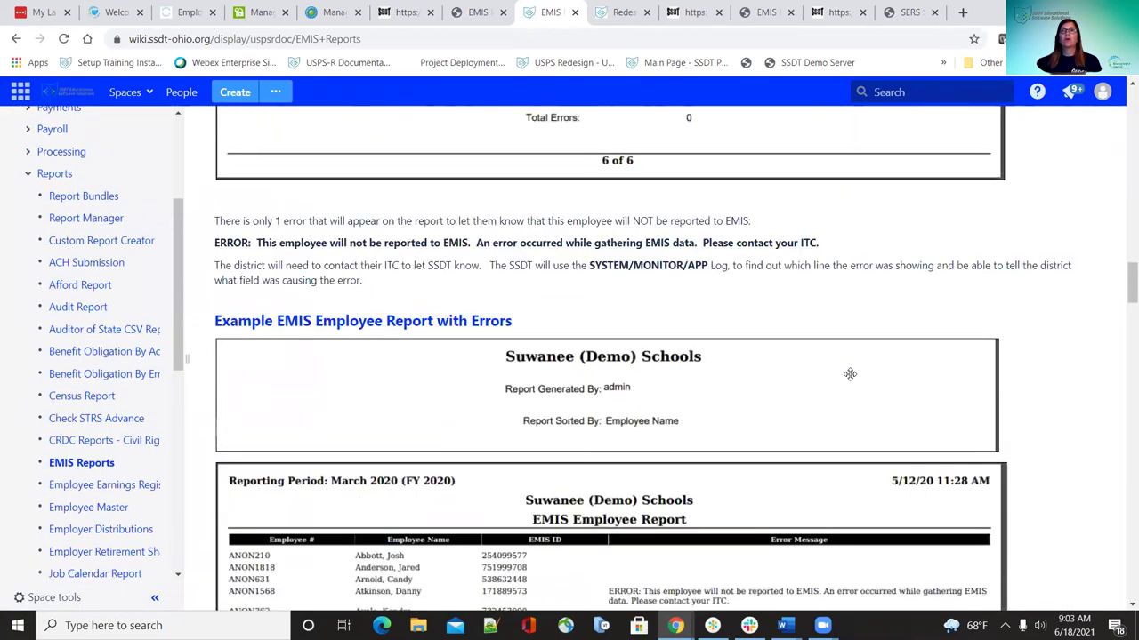
scroll(849, 373, down, 4)
scroll(849, 374, up, 1)
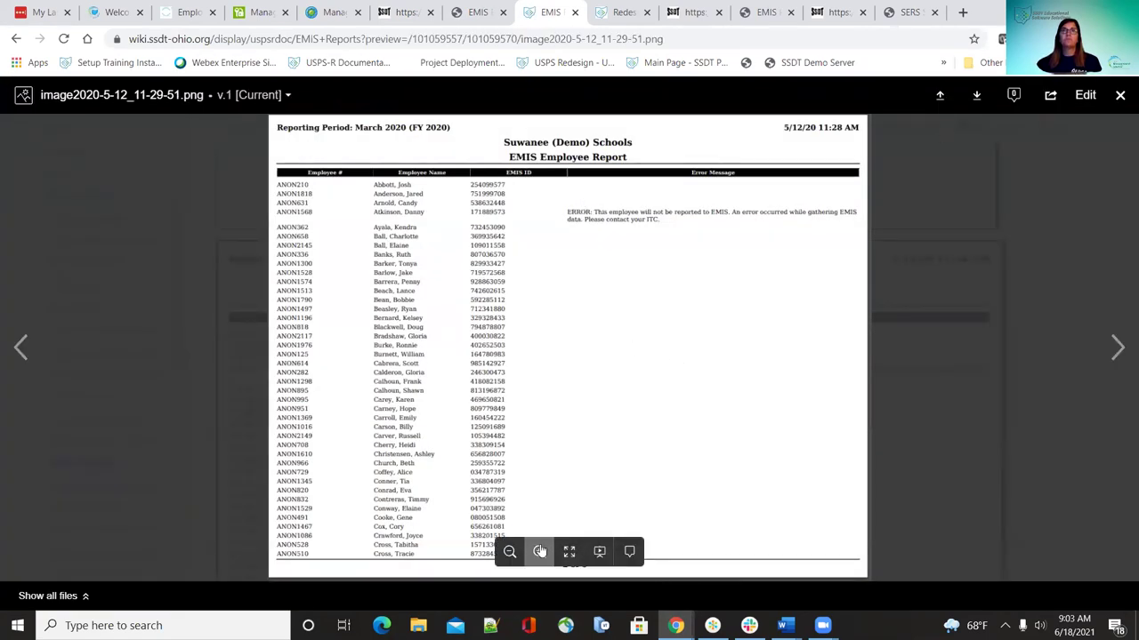
click(540, 552)
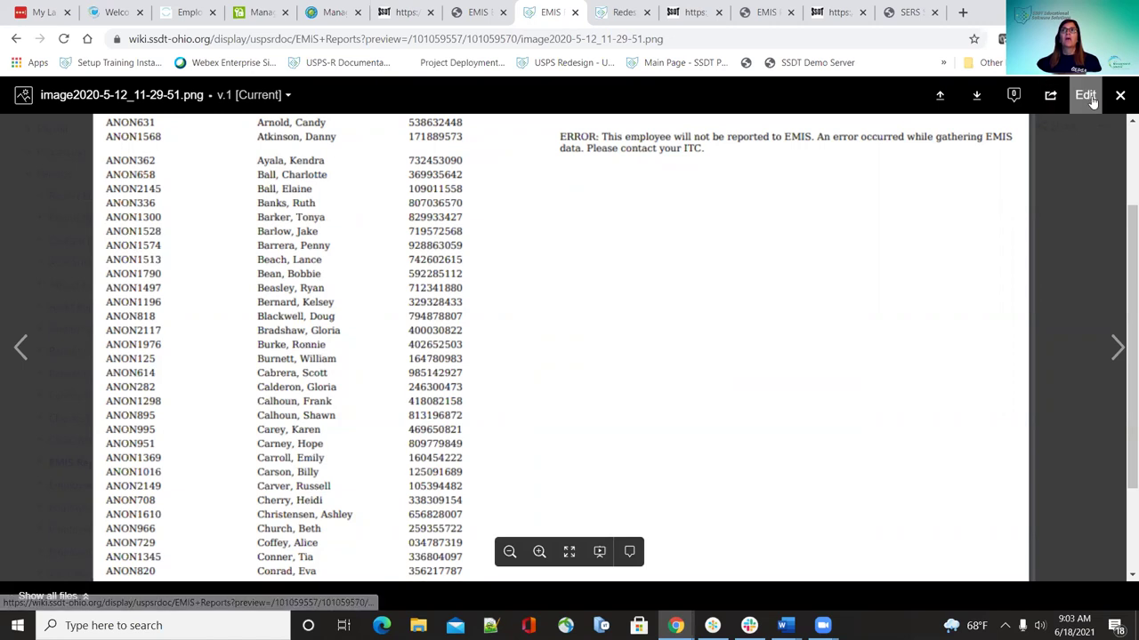
click(1119, 95)
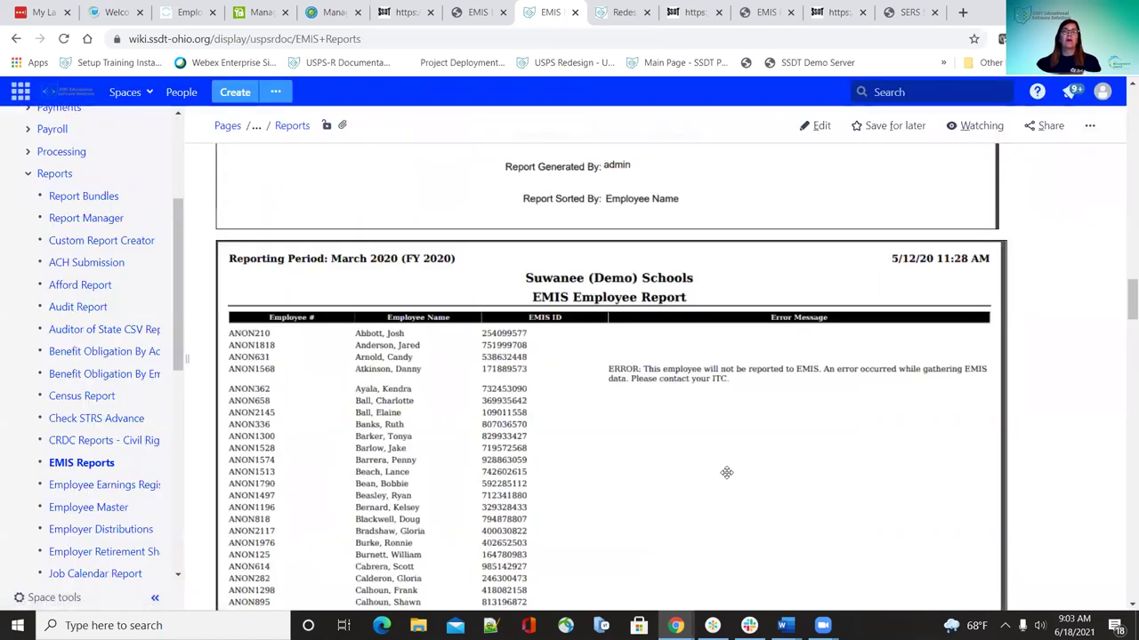
Examine the App Log example below the sample error report, including the highlighted ERROR entry and its exception detail
scroll(724, 474, down, 8)
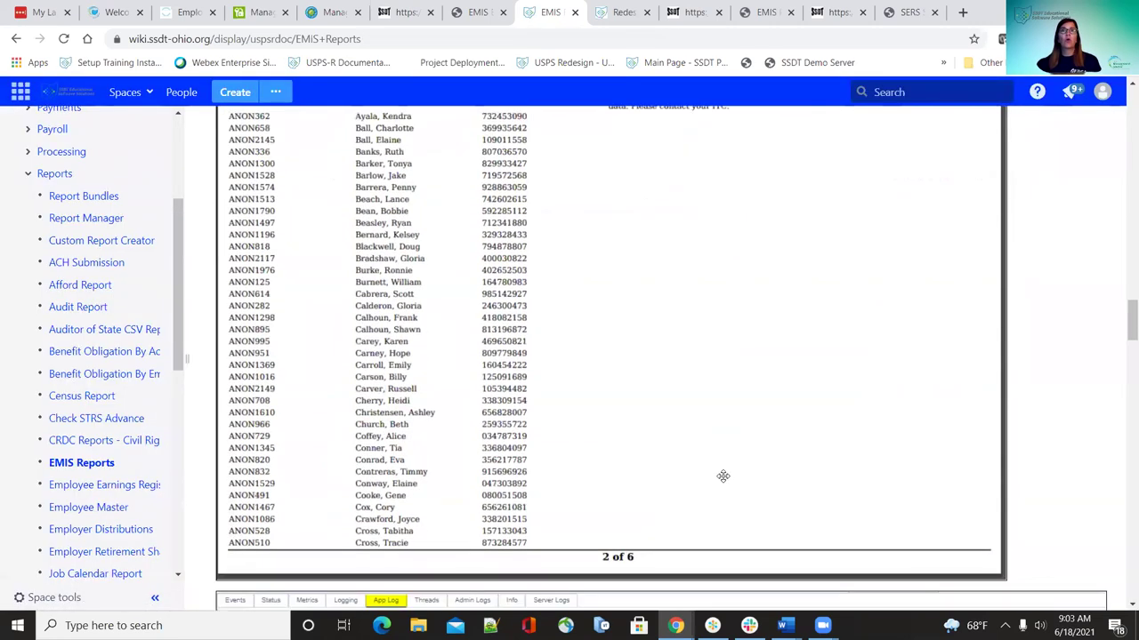
scroll(723, 475, down, 2)
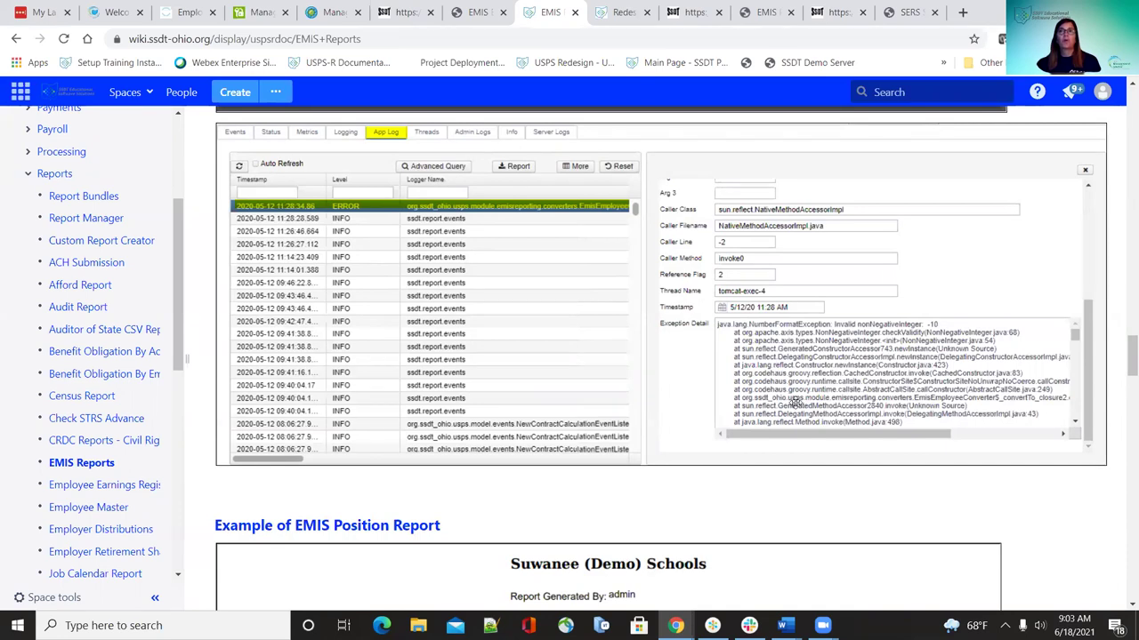
scroll(801, 407, down, 2)
scroll(801, 407, up, 2)
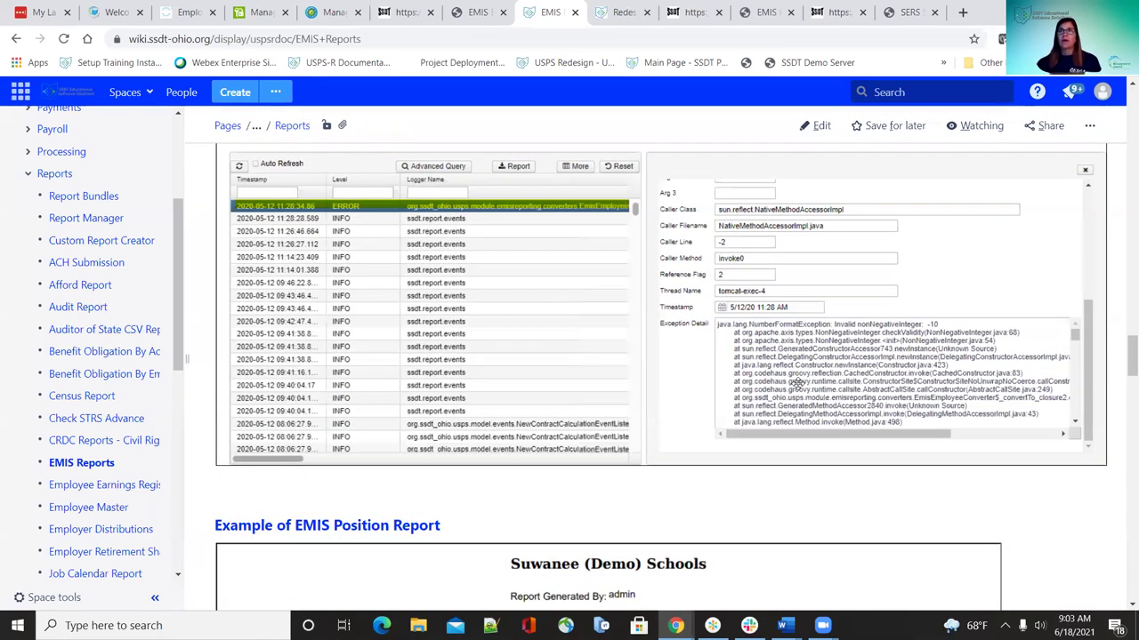
scroll(798, 382, up, 2)
scroll(800, 391, down, 2)
scroll(805, 409, up, 2)
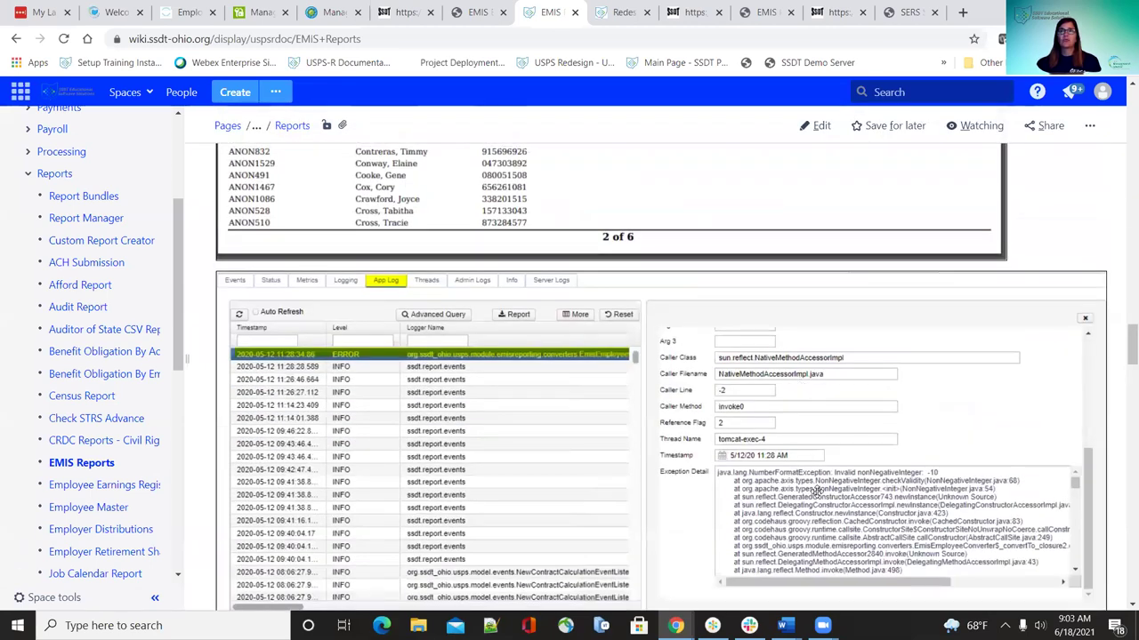
scroll(817, 494, down, 2)
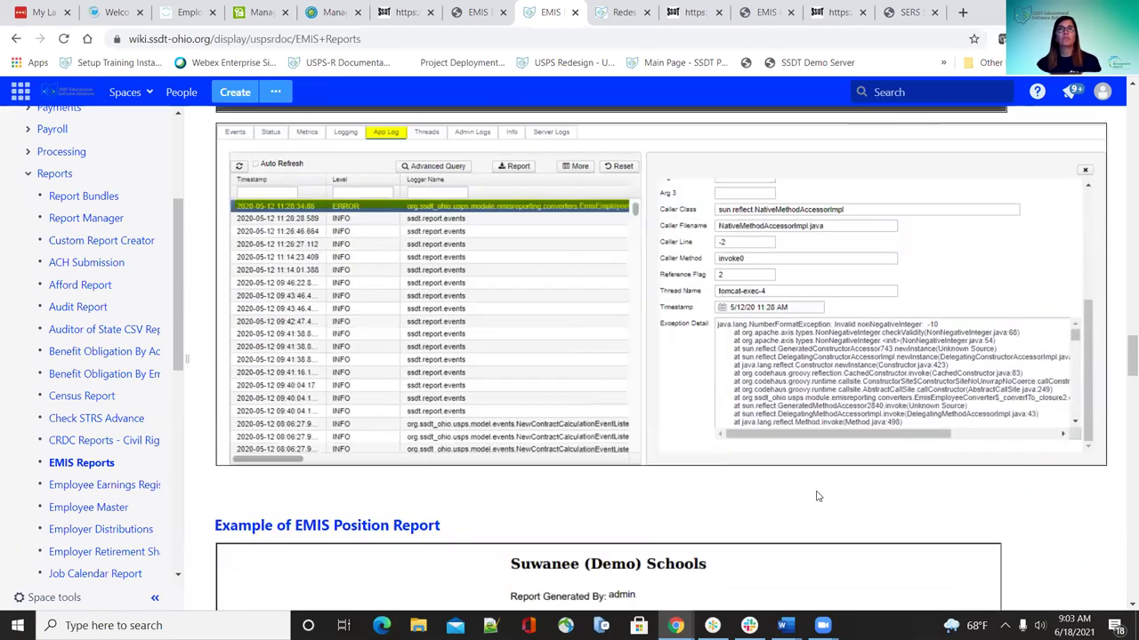
scroll(832, 441, up, 2)
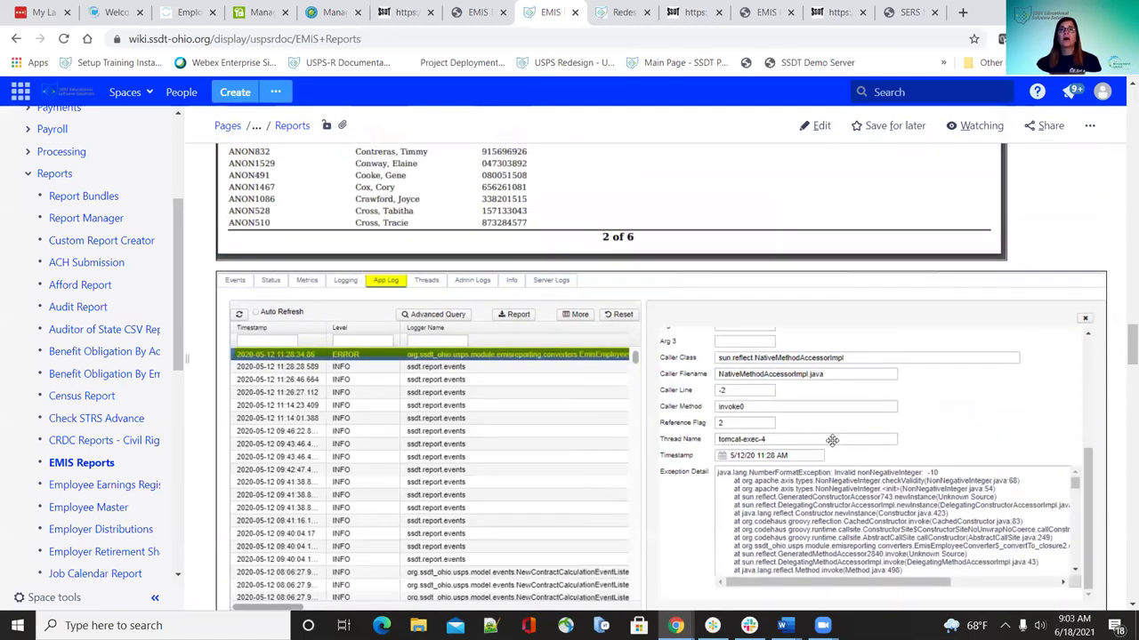
scroll(832, 440, down, 1)
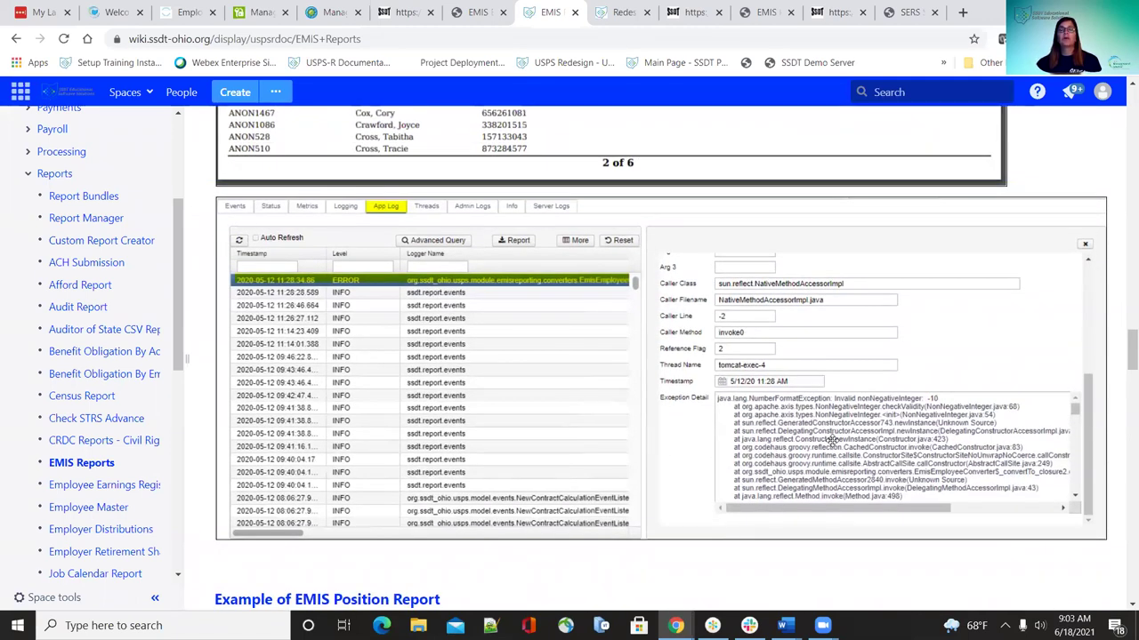
scroll(825, 467, up, 1)
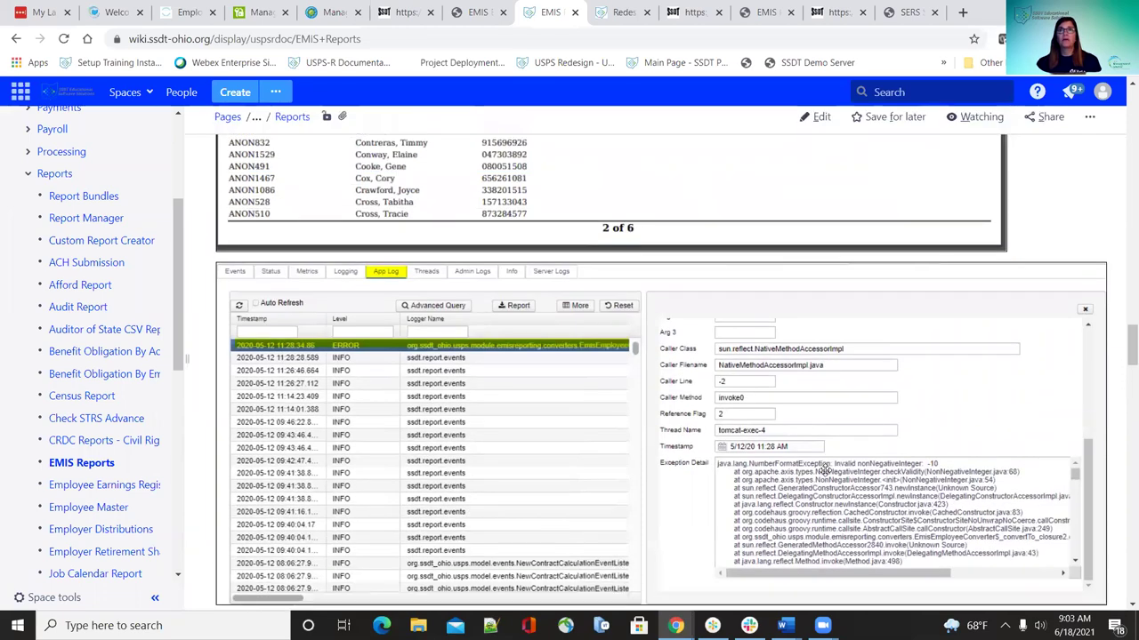
scroll(826, 469, down, 1)
scroll(826, 468, up, 8)
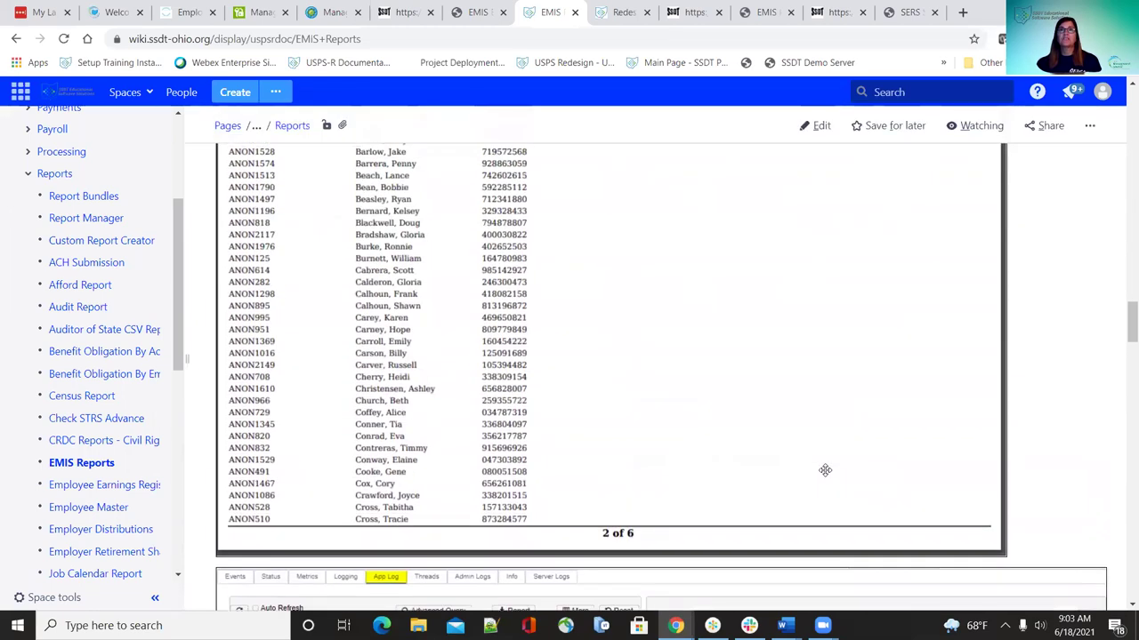
scroll(712, 378, down, 7)
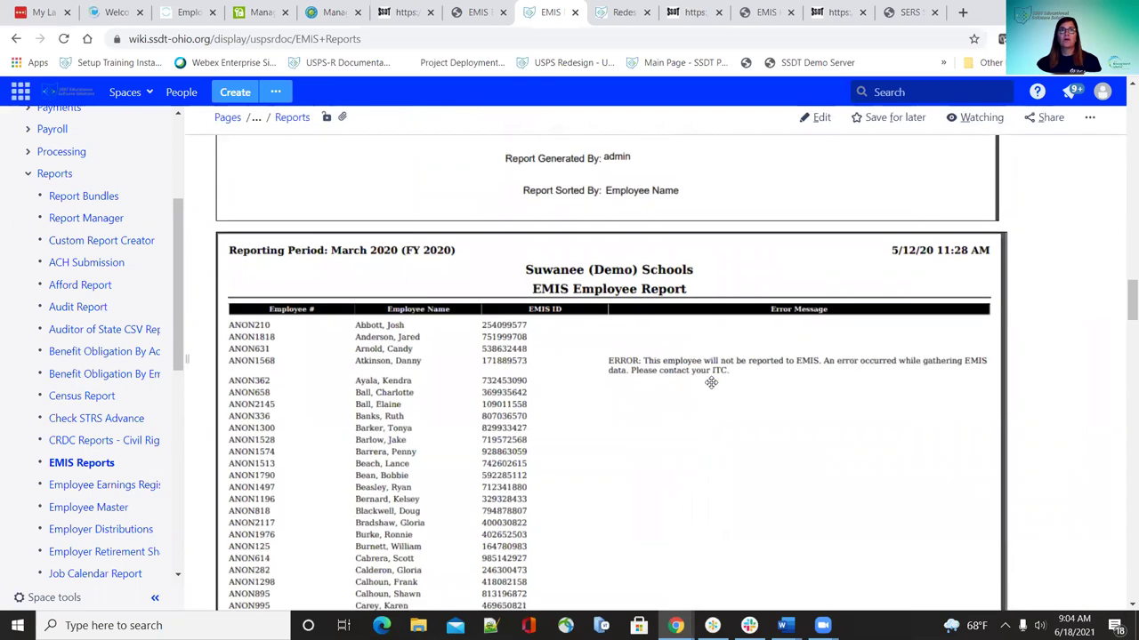
scroll(932, 481, down, 1)
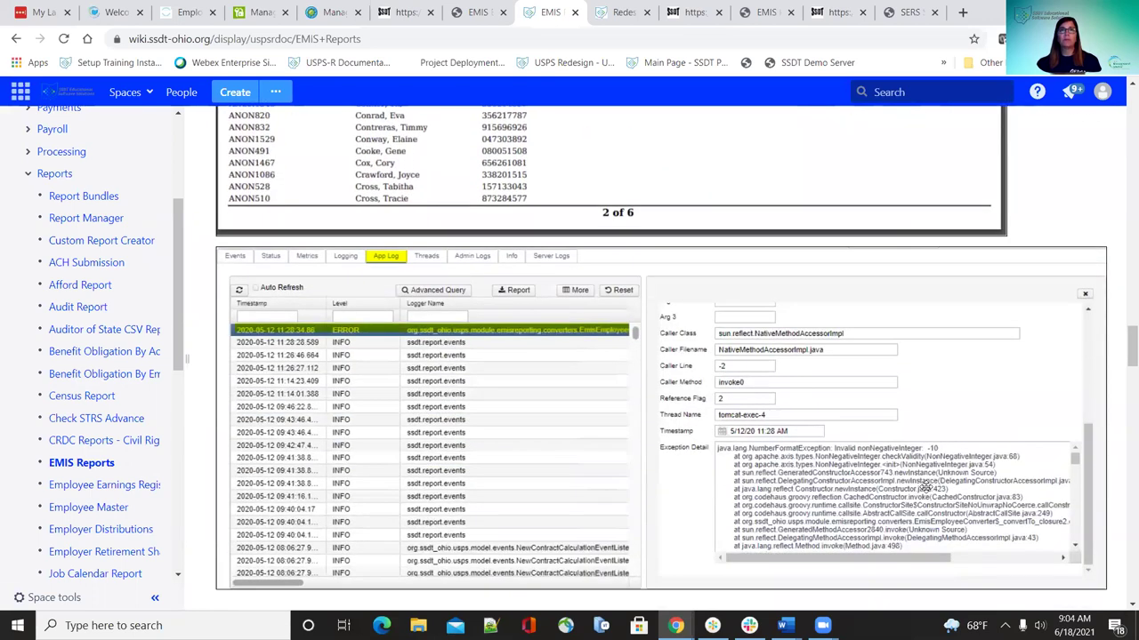
scroll(925, 487, up, 1)
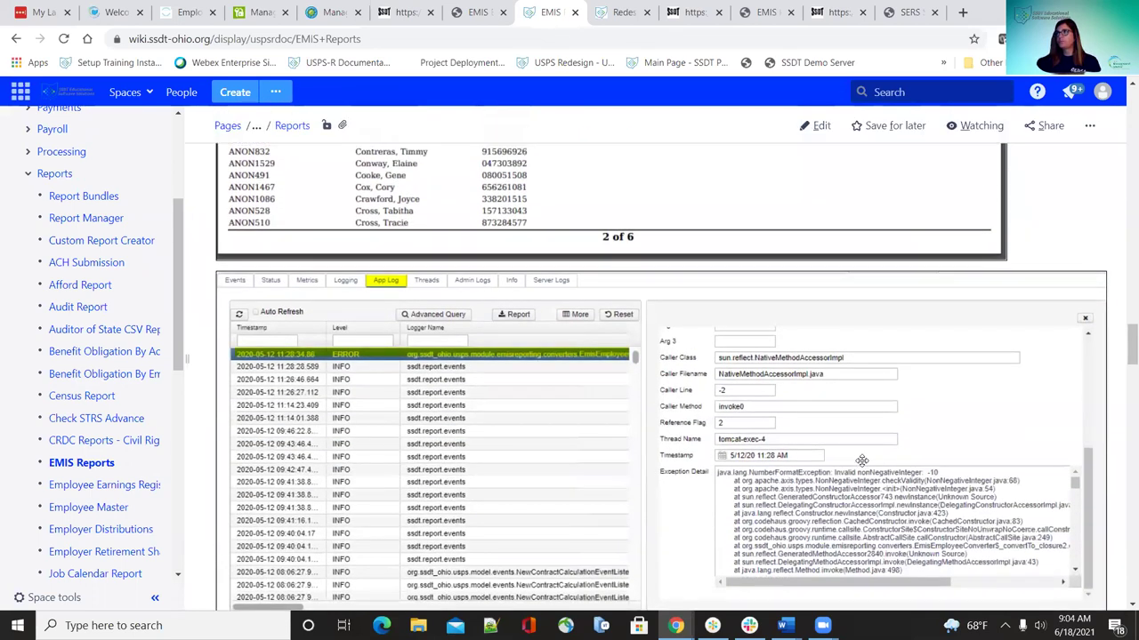
Review the documentation's explanation of the employee report error and the error message in the sample report
scroll(861, 460, up, 15)
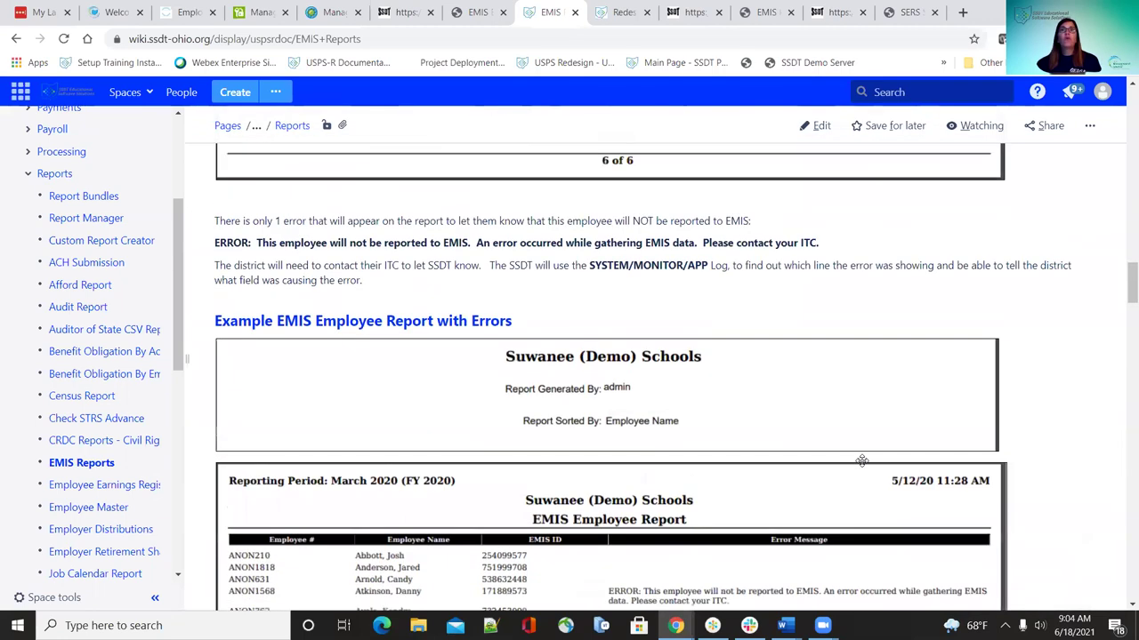
scroll(861, 464, up, 2)
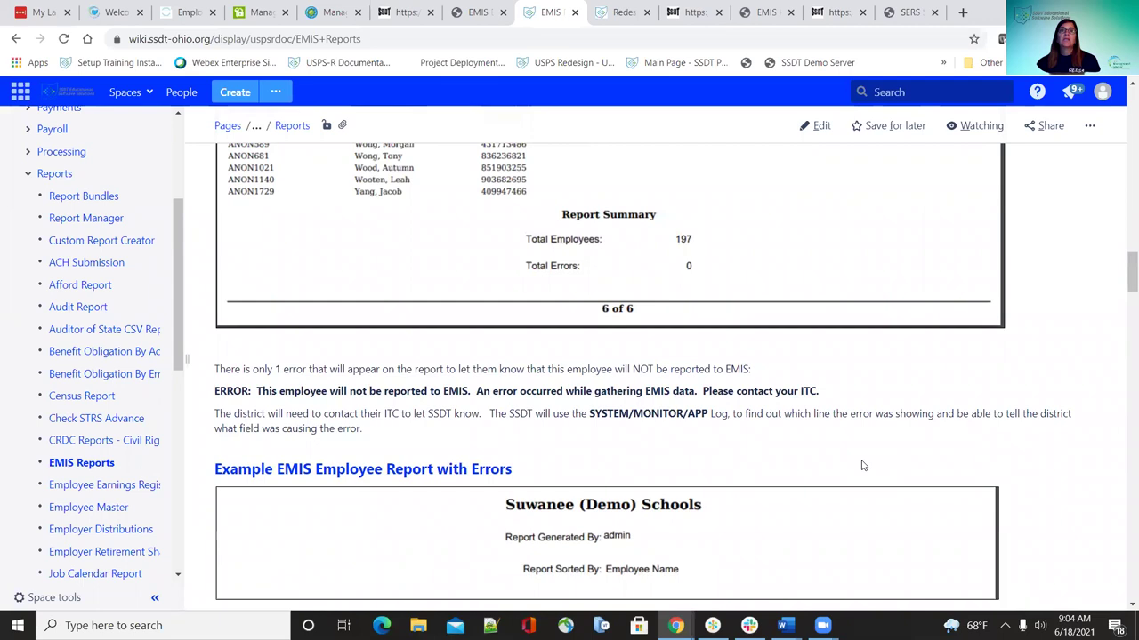
scroll(861, 464, down, 4)
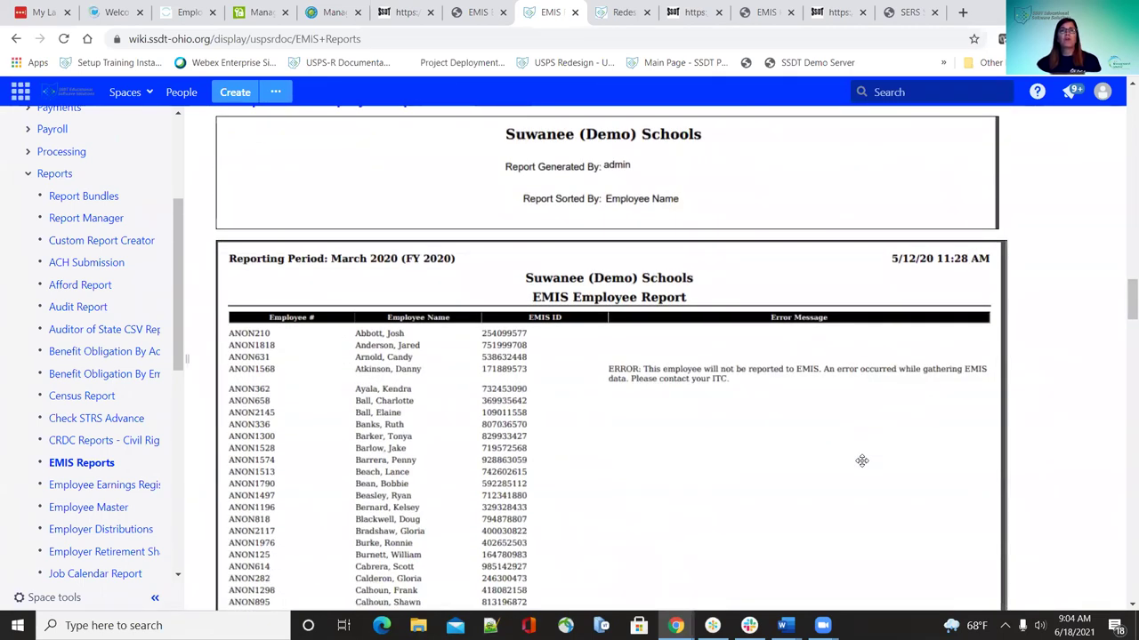
scroll(861, 461, down, 1)
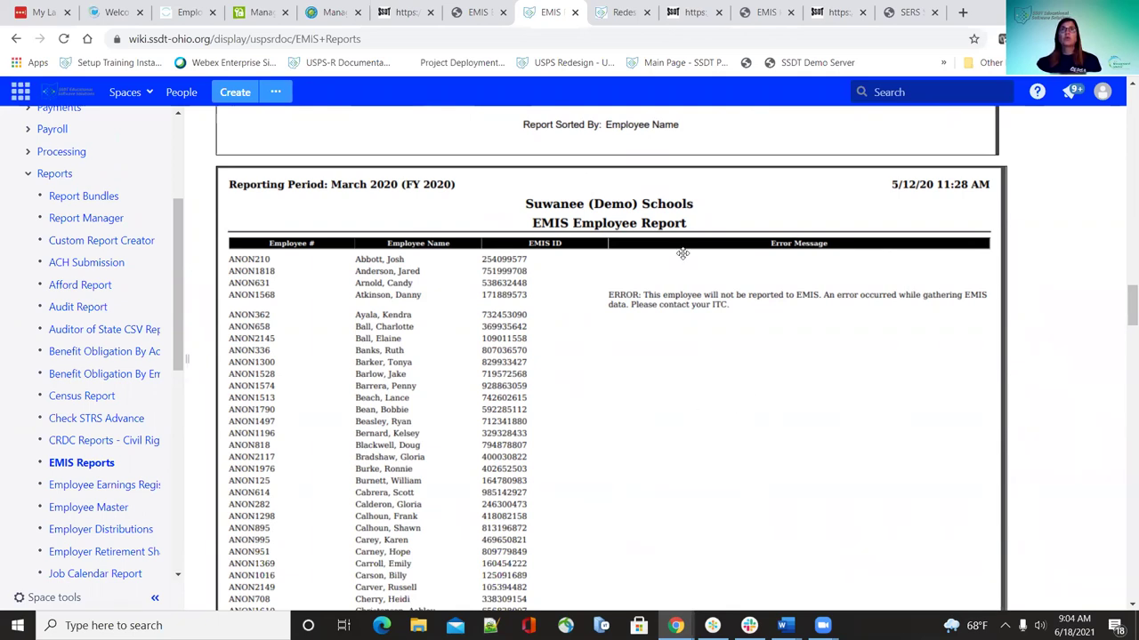
Return to the downloaded EMIS Employee Report and review its cover page and the first page of employee listings
click(480, 12)
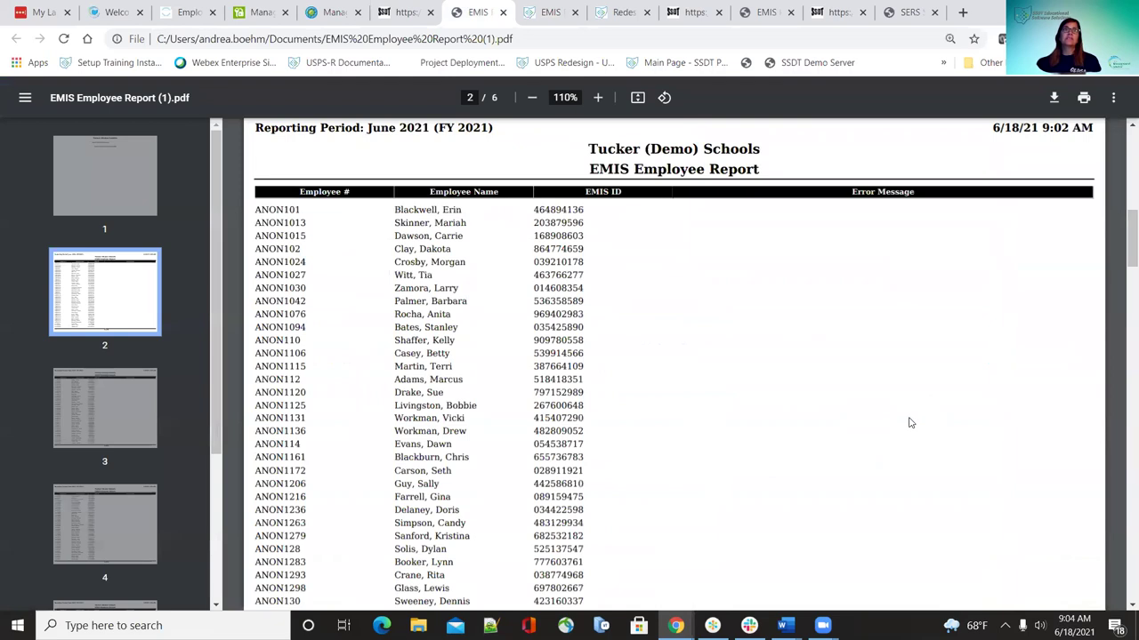
scroll(755, 377, up, 10)
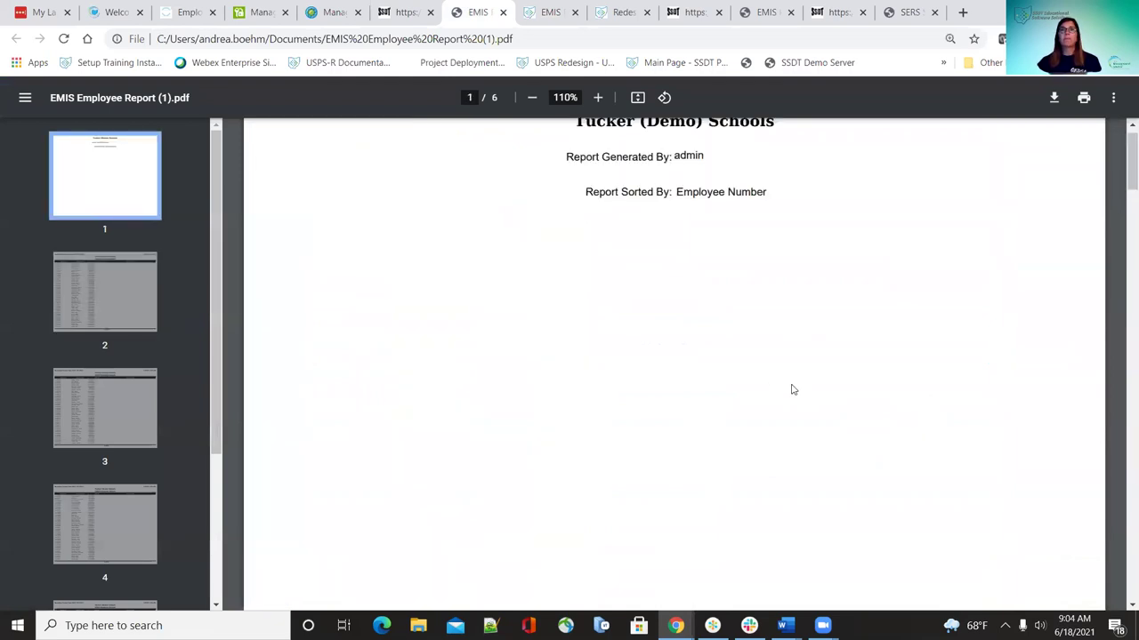
scroll(791, 389, down, 5)
scroll(807, 440, down, 3)
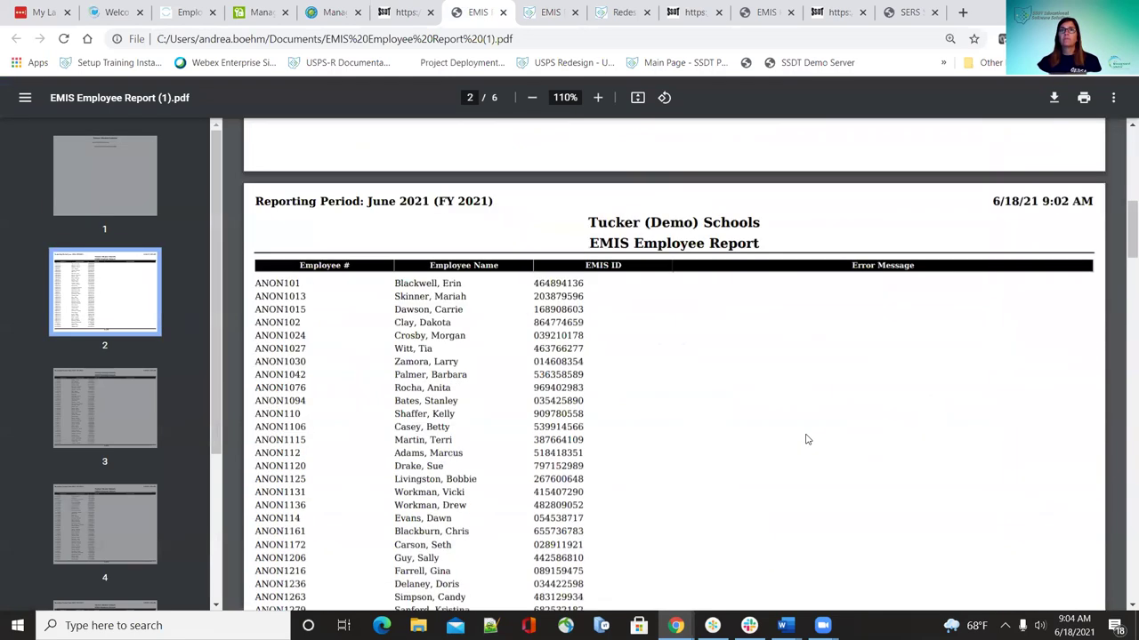
scroll(806, 440, down, 2)
scroll(806, 439, down, 2)
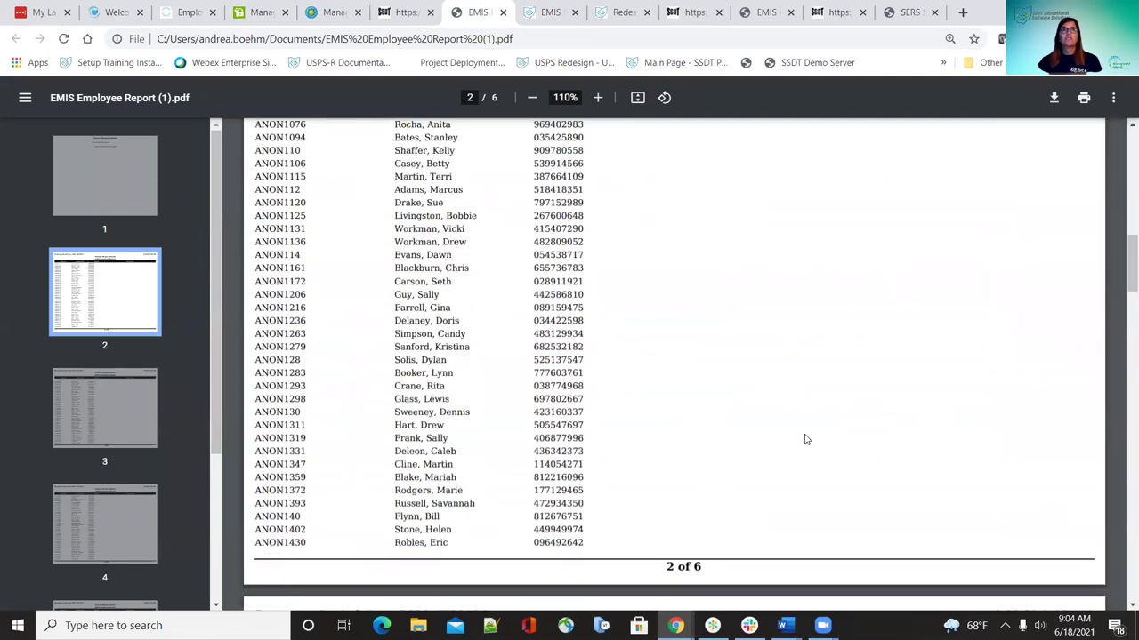
scroll(805, 440, up, 4)
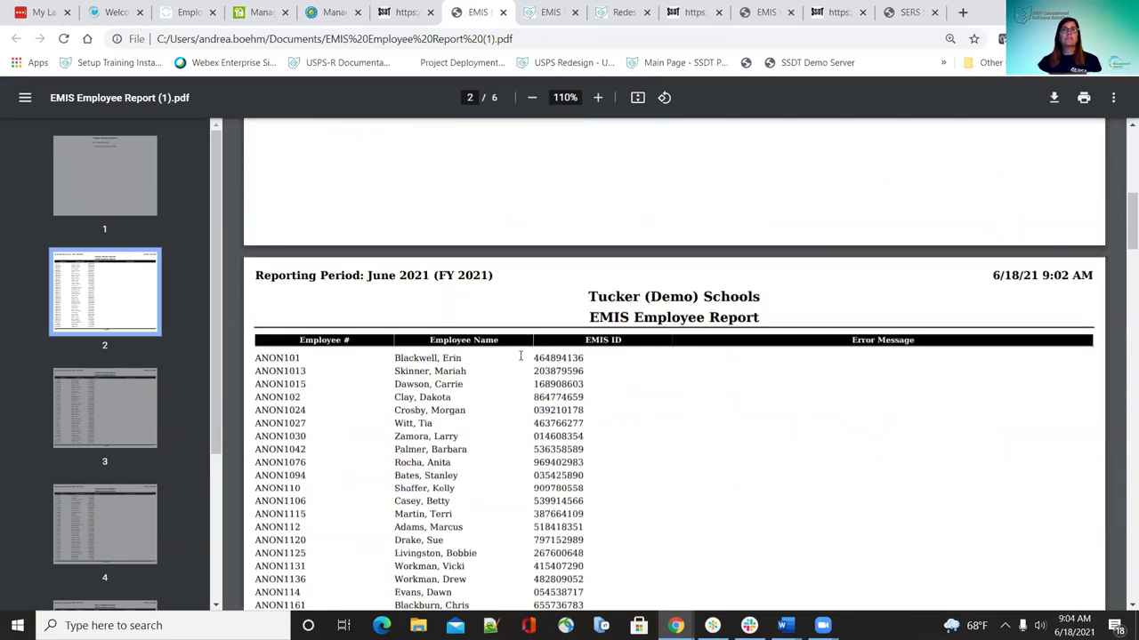
Look through the remaining pages of the EMIS Employee Report down to the Report Summary, and return to the cover page
scroll(877, 480, down, 7)
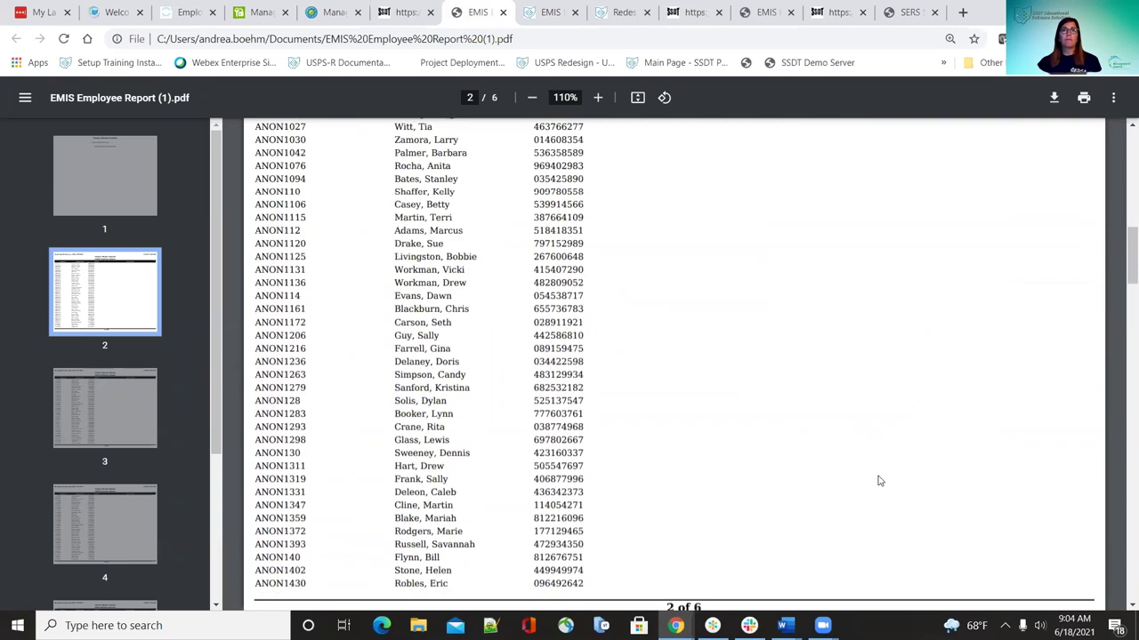
scroll(875, 490, down, 20)
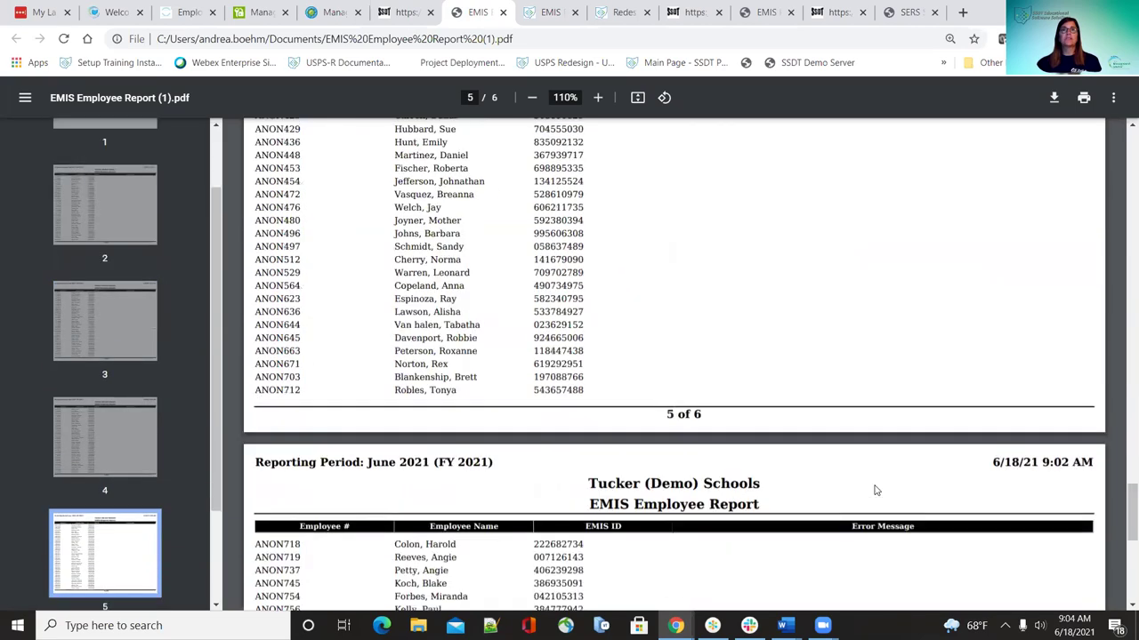
scroll(875, 490, up, 1)
scroll(875, 490, up, 3)
scroll(854, 499, down, 5)
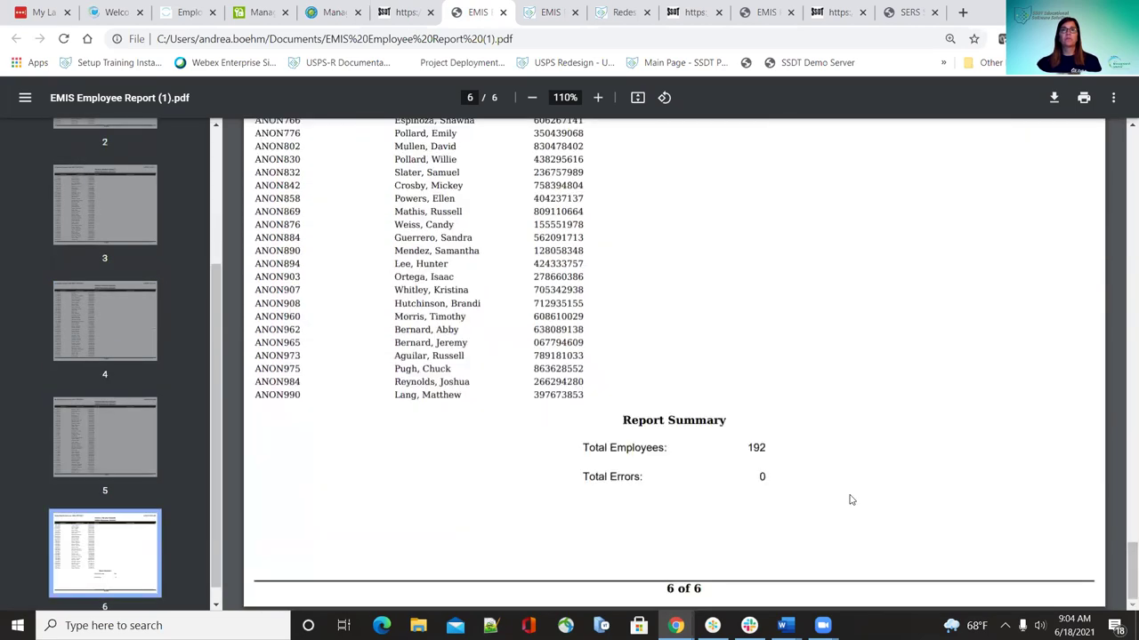
scroll(845, 502, up, 20)
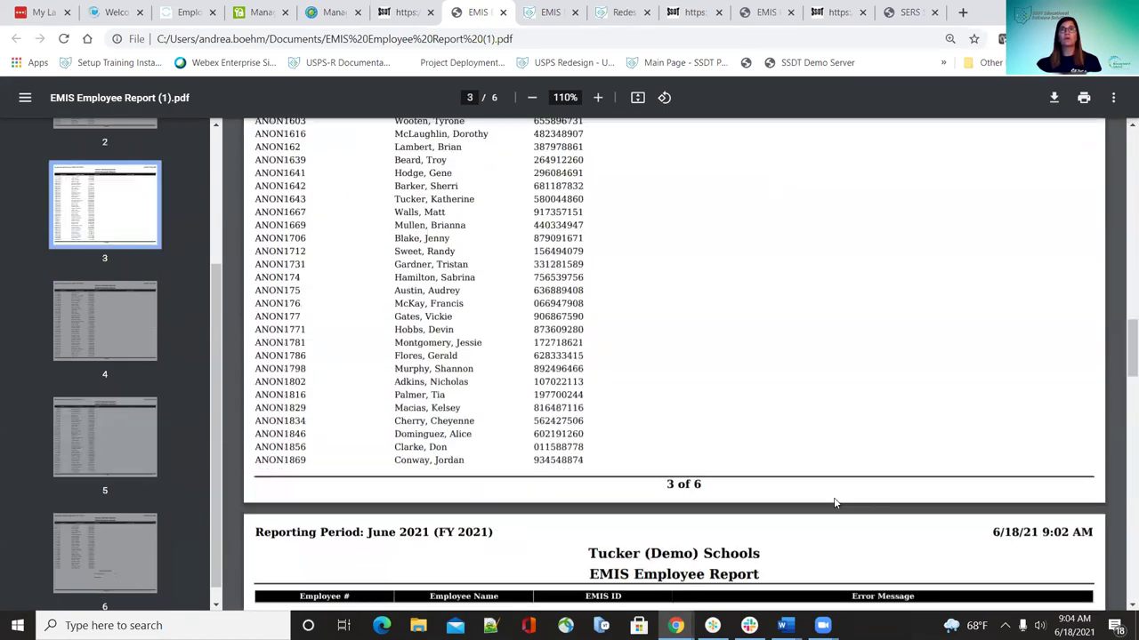
scroll(835, 503, up, 5)
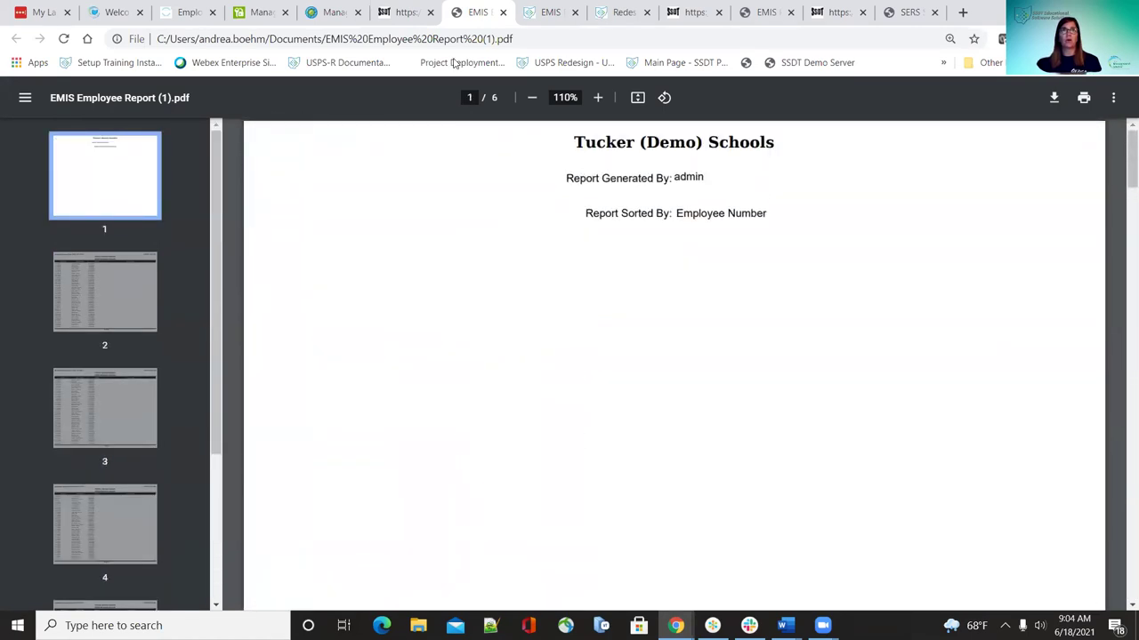
Generate the EMIS Position Report in USPS and save the PDF in Documents as EMIS Position Report (2)
click(405, 12)
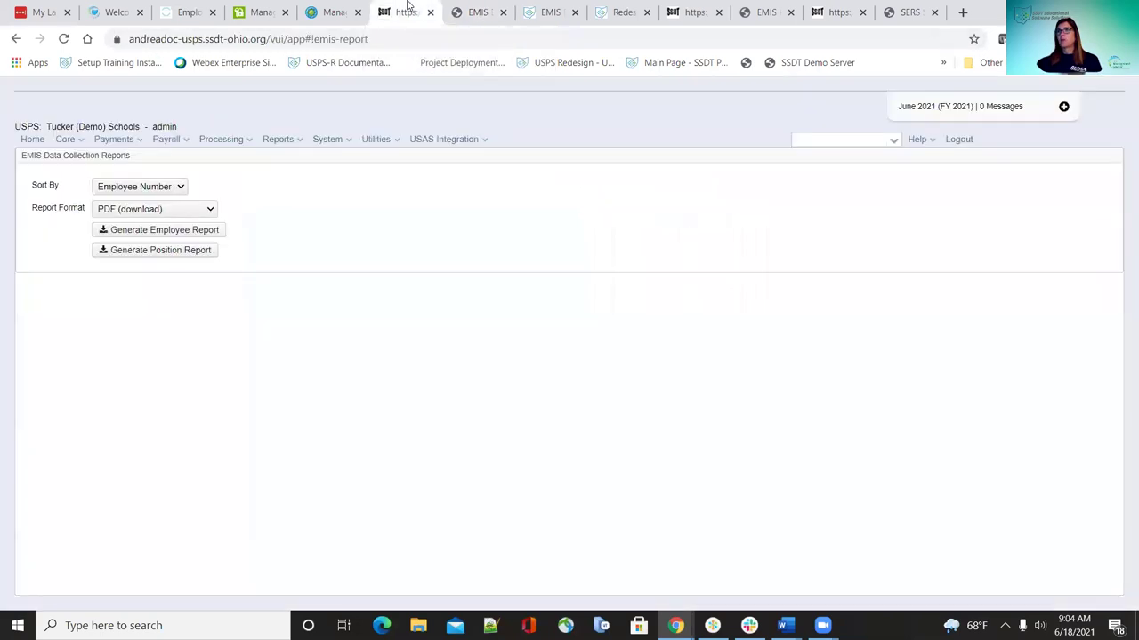
click(131, 252)
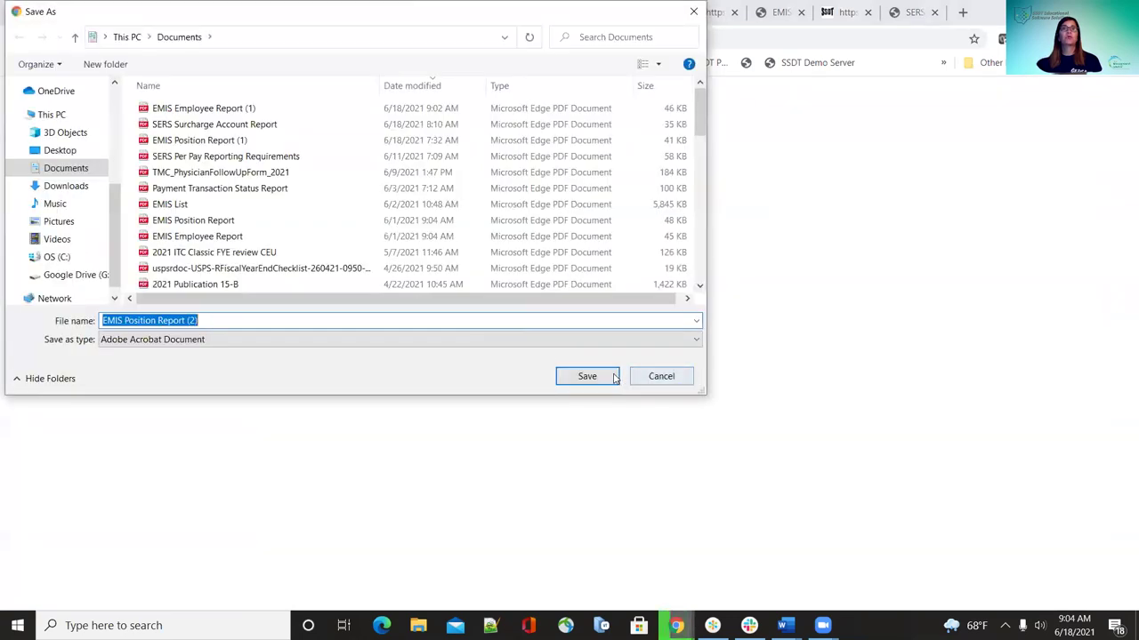
click(593, 376)
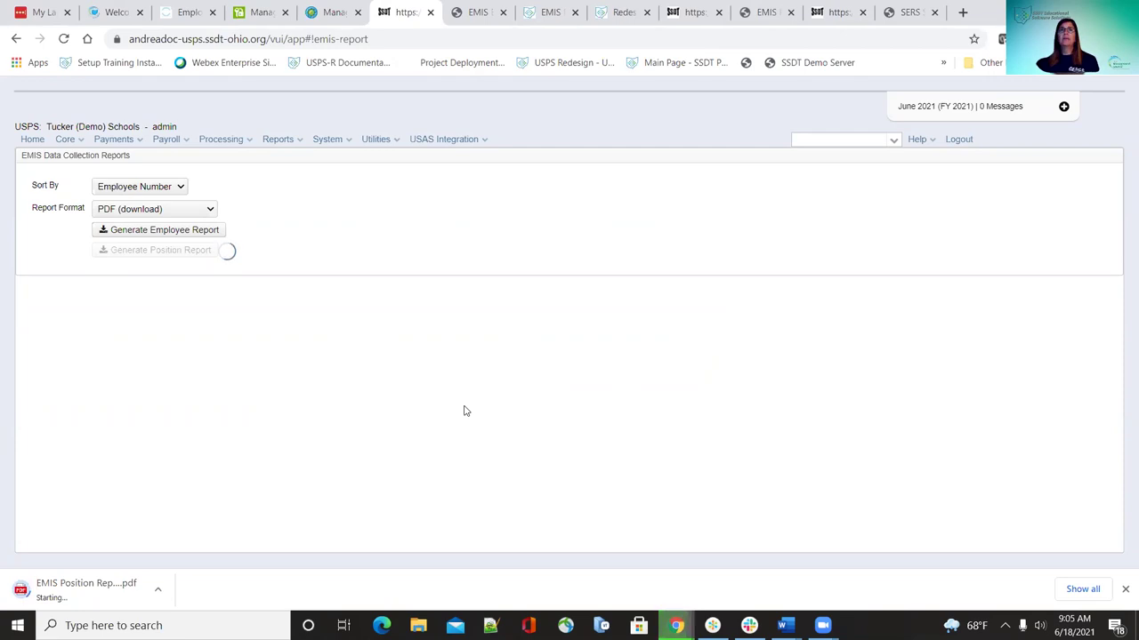
Review the wiki's sample EMIS Employee Report, App Log example and error explanation on the EMIS Reports page
click(467, 7)
click(545, 8)
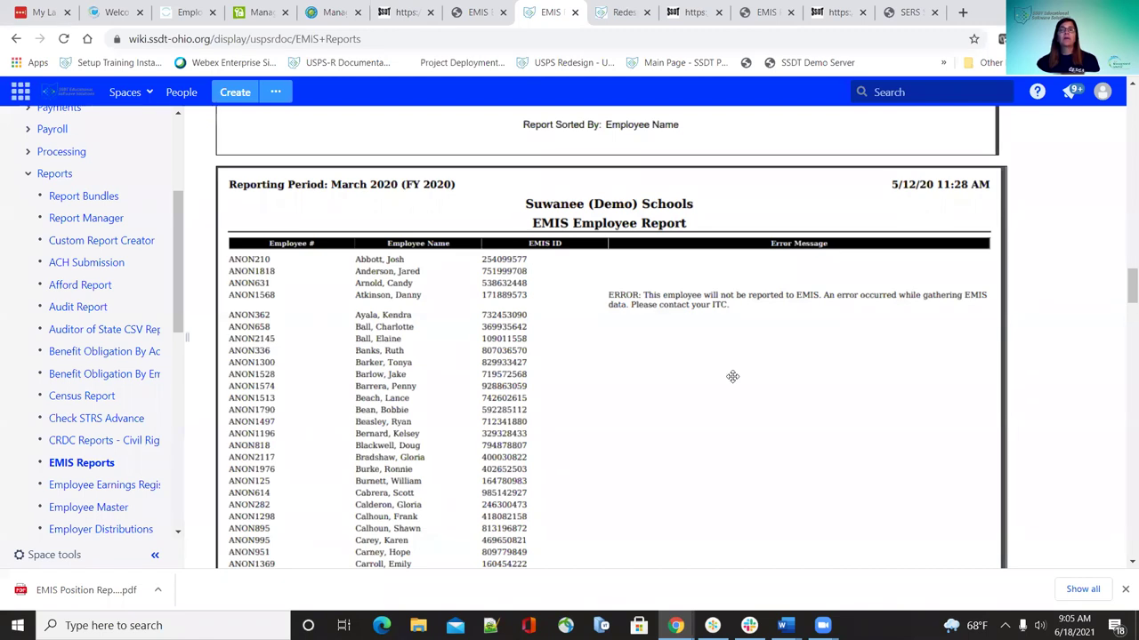
scroll(732, 376, down, 5)
scroll(739, 390, down, 3)
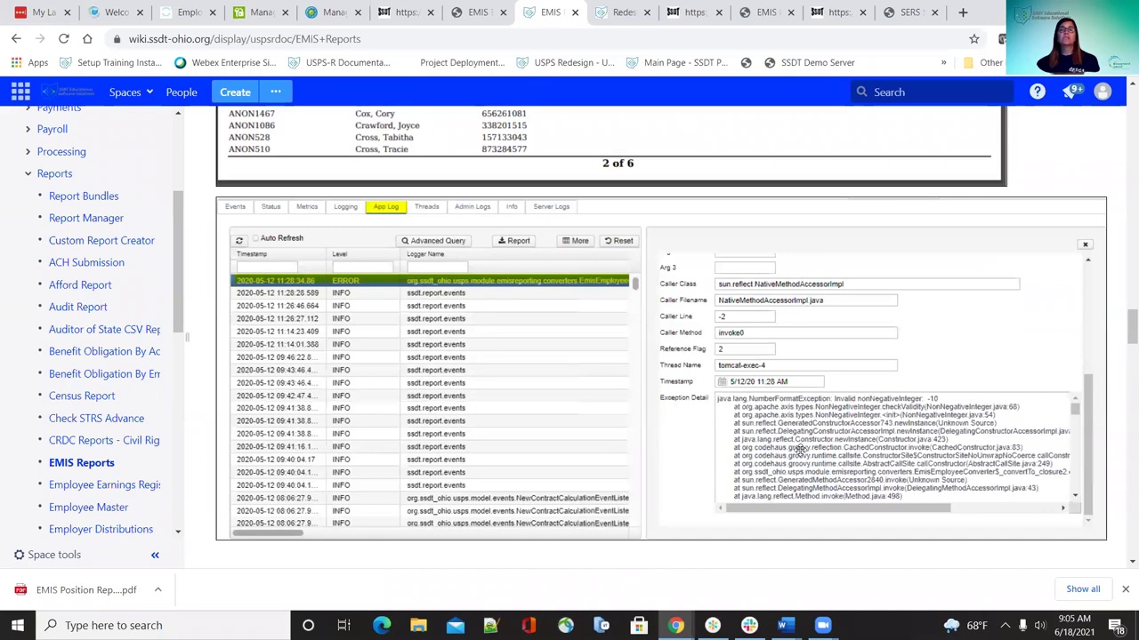
scroll(799, 450, up, 8)
scroll(799, 451, down, 8)
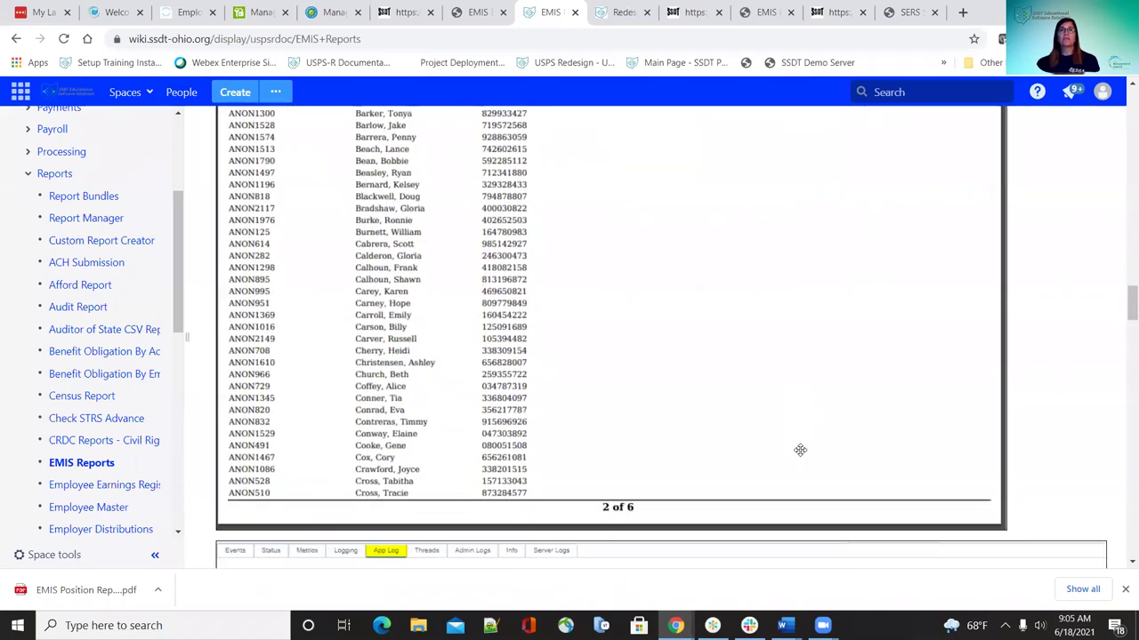
scroll(800, 450, up, 8)
scroll(799, 450, down, 5)
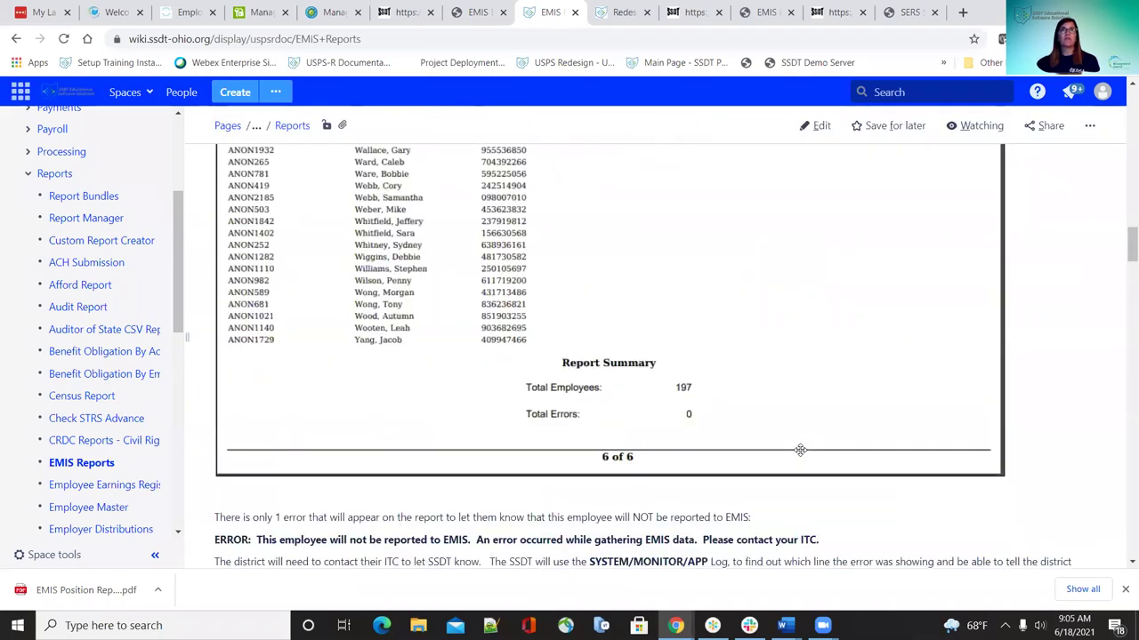
Open the downloaded EMIS Position Report and view its Position # / Local Contract Code and Error Message columns
click(85, 590)
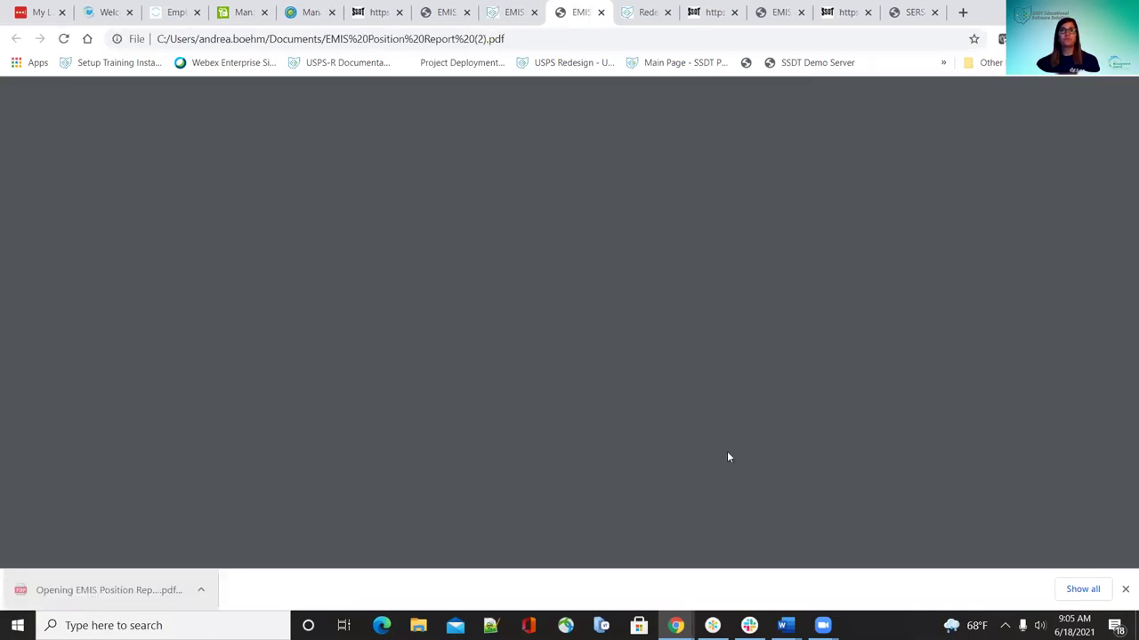
scroll(793, 371, down, 5)
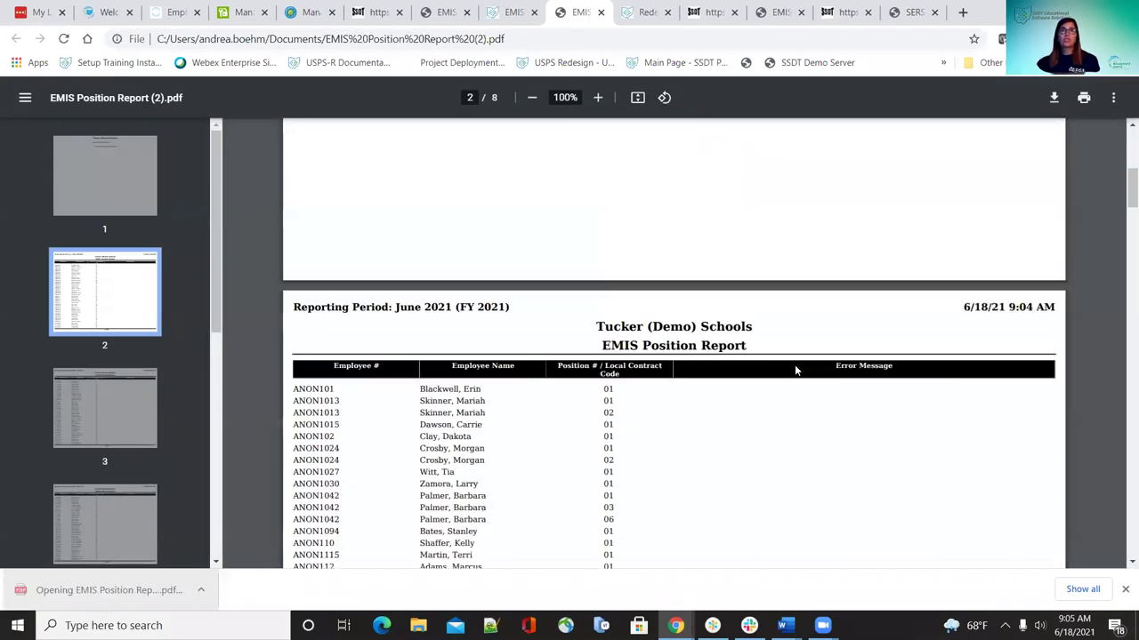
scroll(795, 365, down, 3)
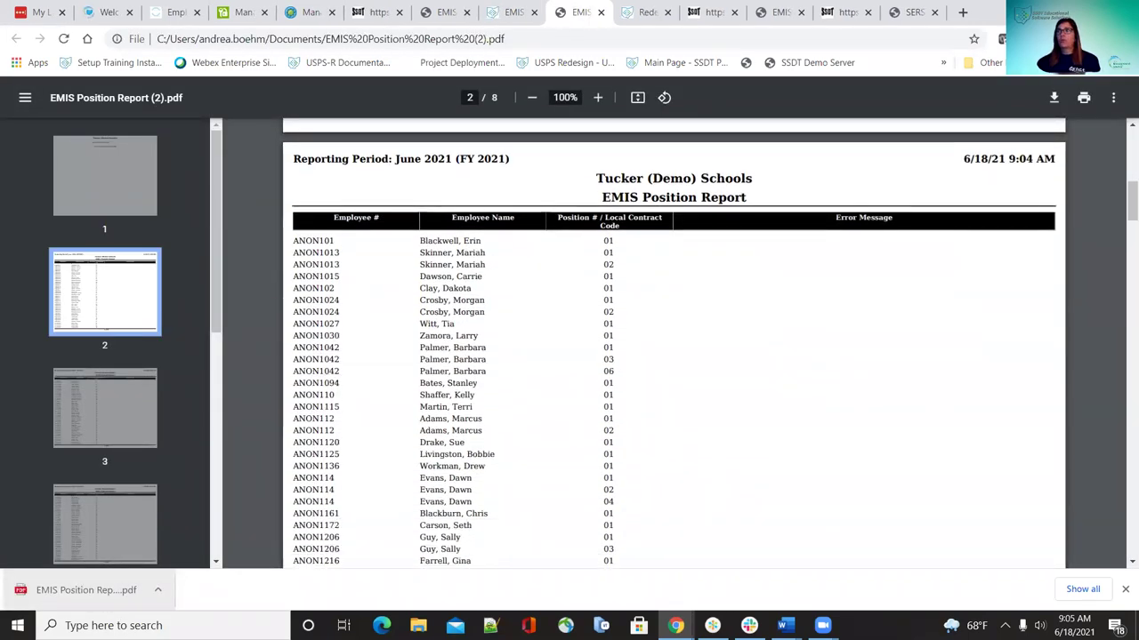
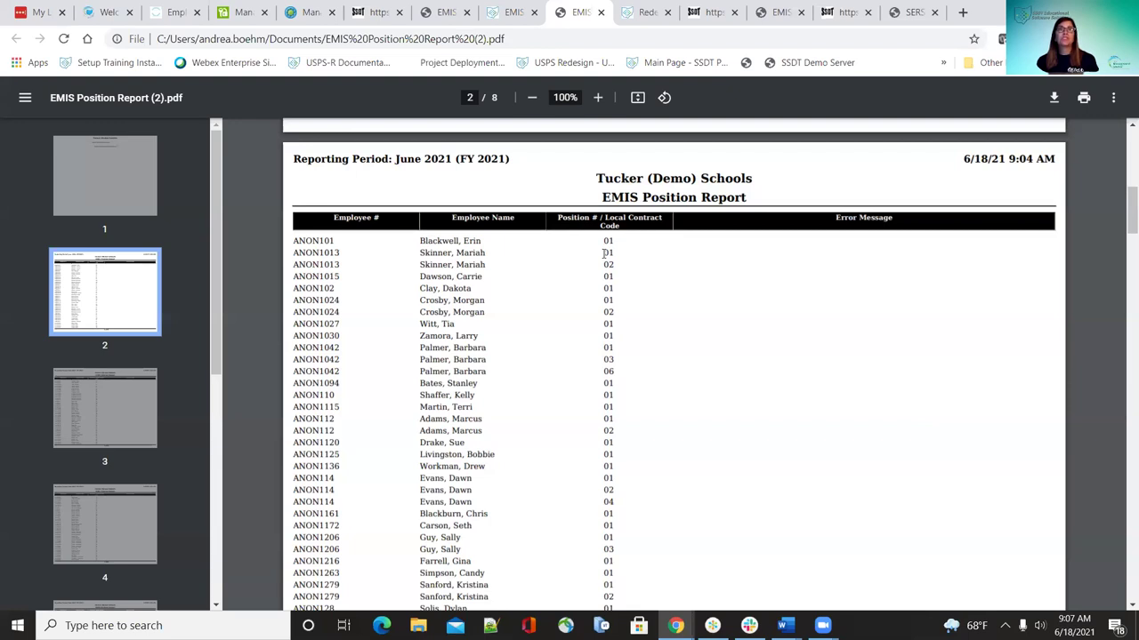
Open the first Non Contract compensation record in USPS Core Compensation, check its State Reporting fields, and close it unchanged
click(375, 12)
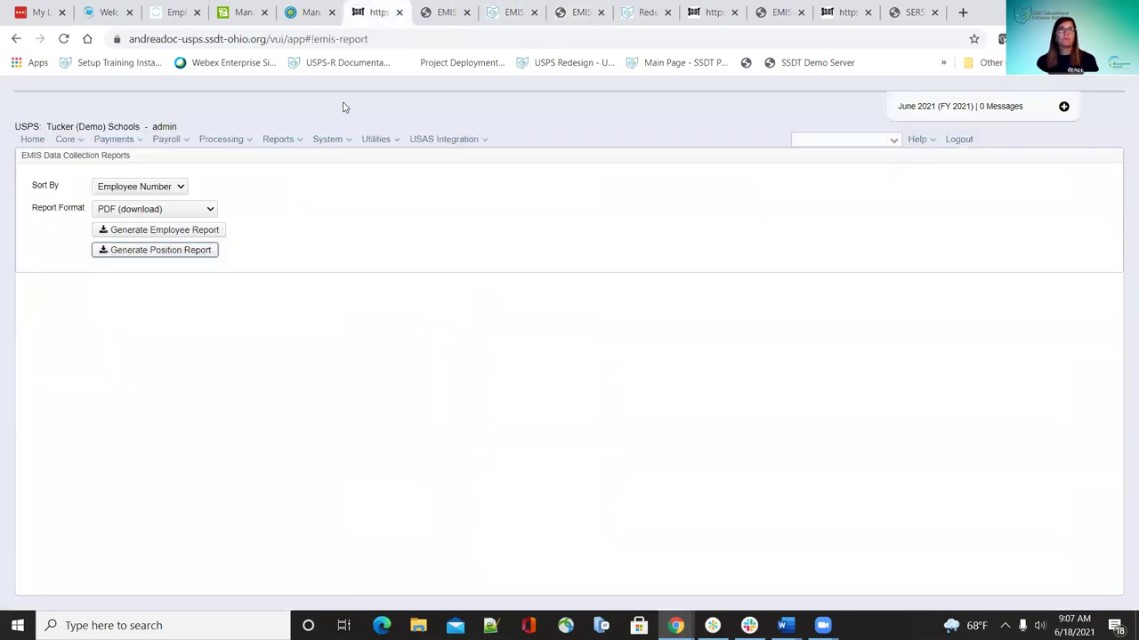
click(77, 145)
click(135, 293)
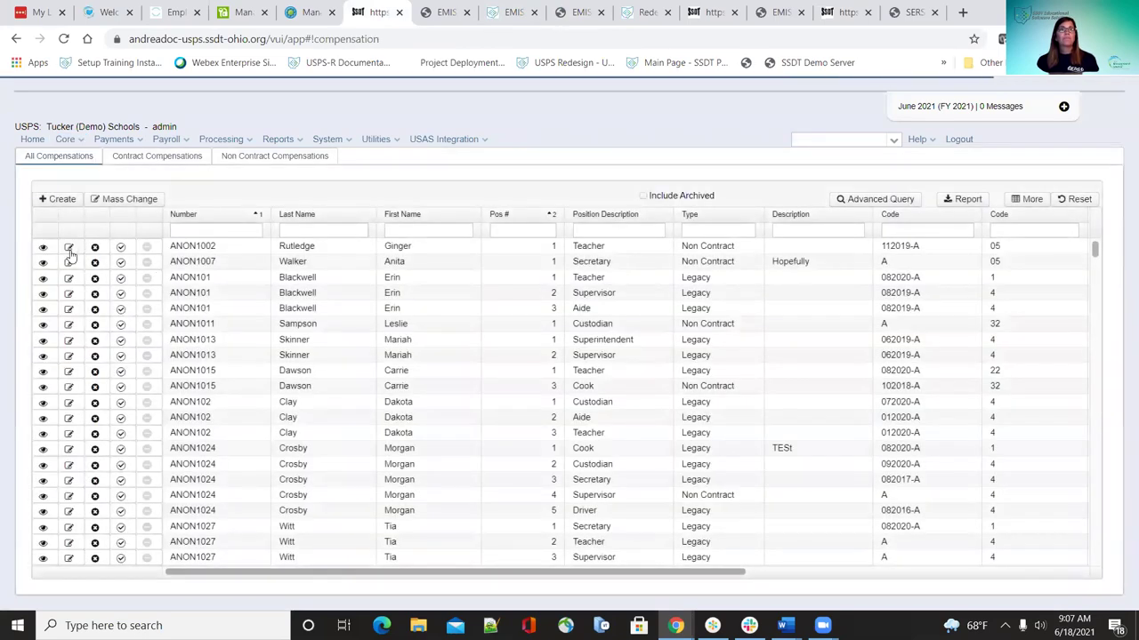
click(68, 246)
scroll(439, 359, down, 1)
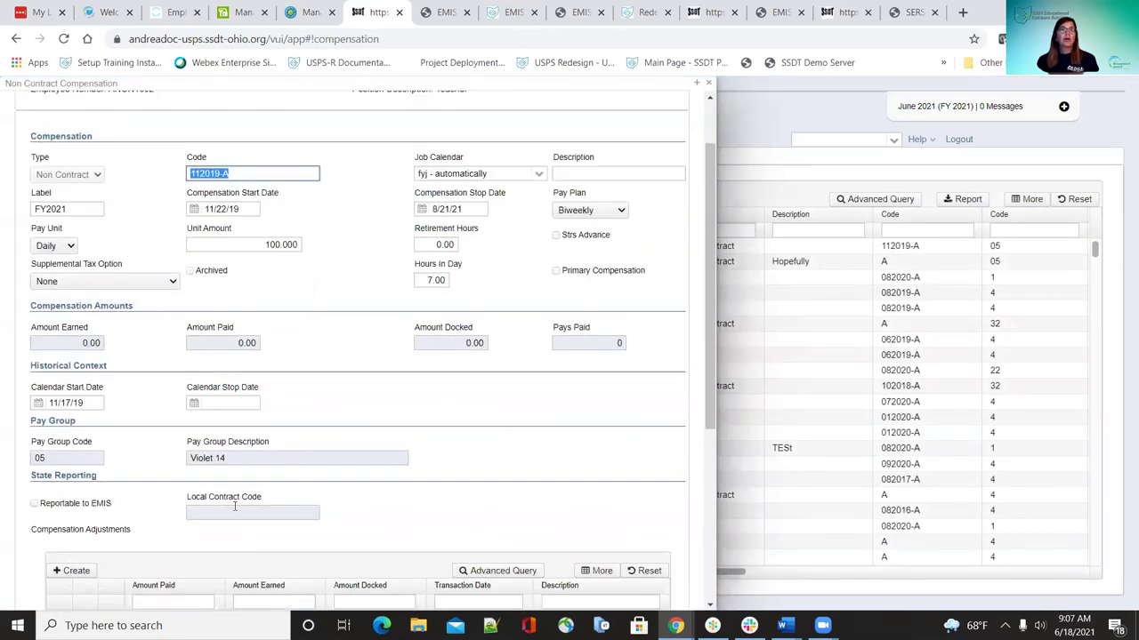
click(708, 81)
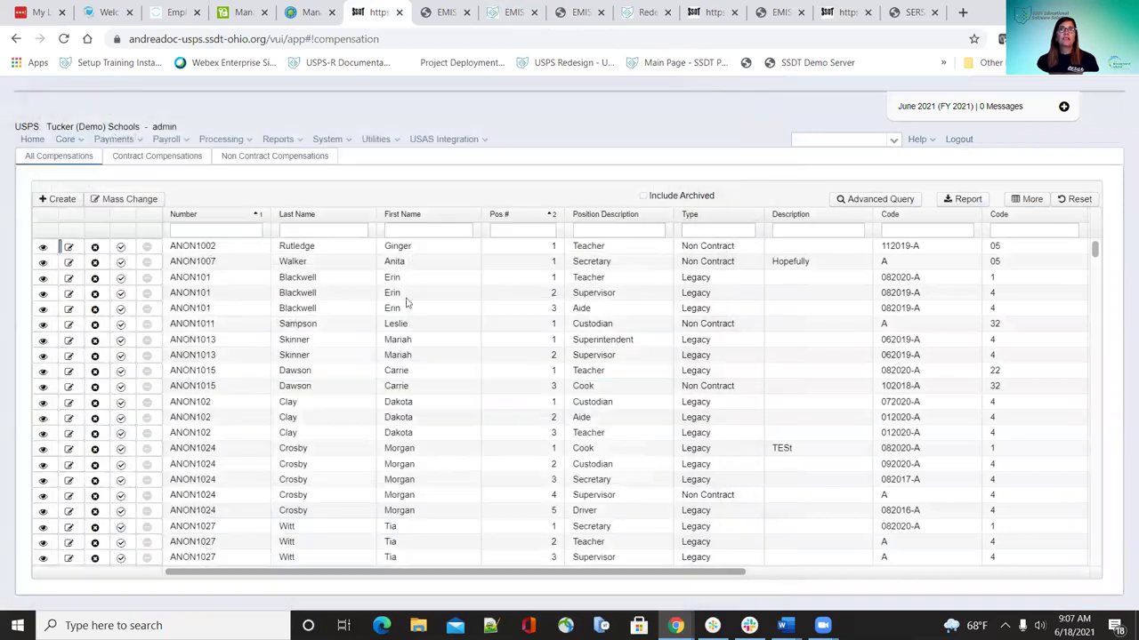
Open the first Legacy Teacher compensation, check its Reportable to EMIS and Local Contract Code fields, and close it without saving
click(64, 281)
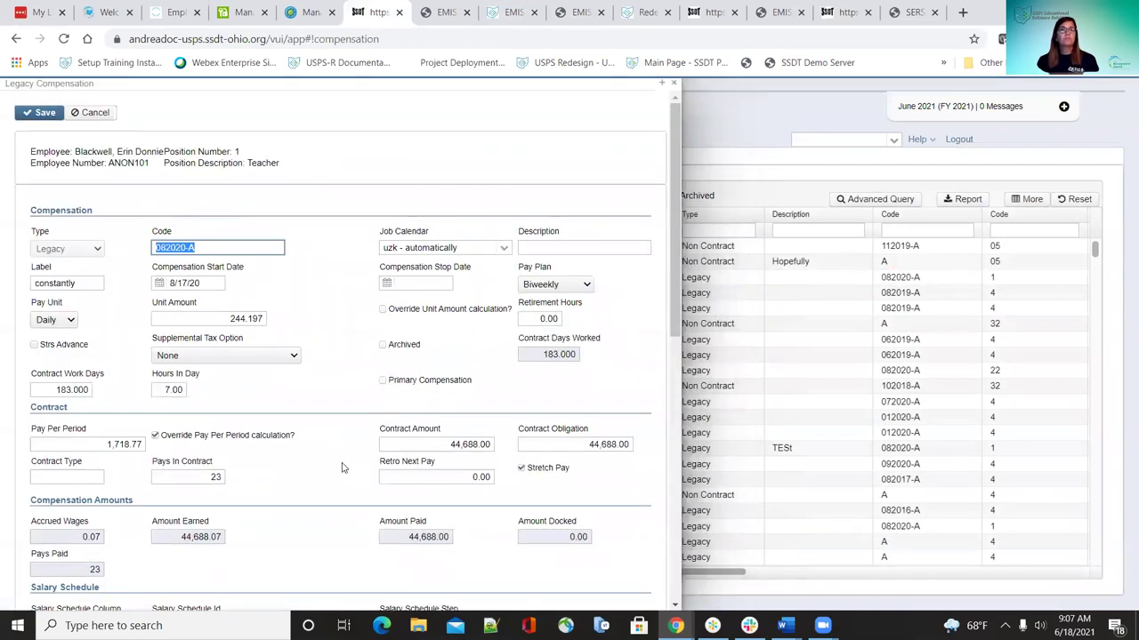
scroll(346, 462, down, 7)
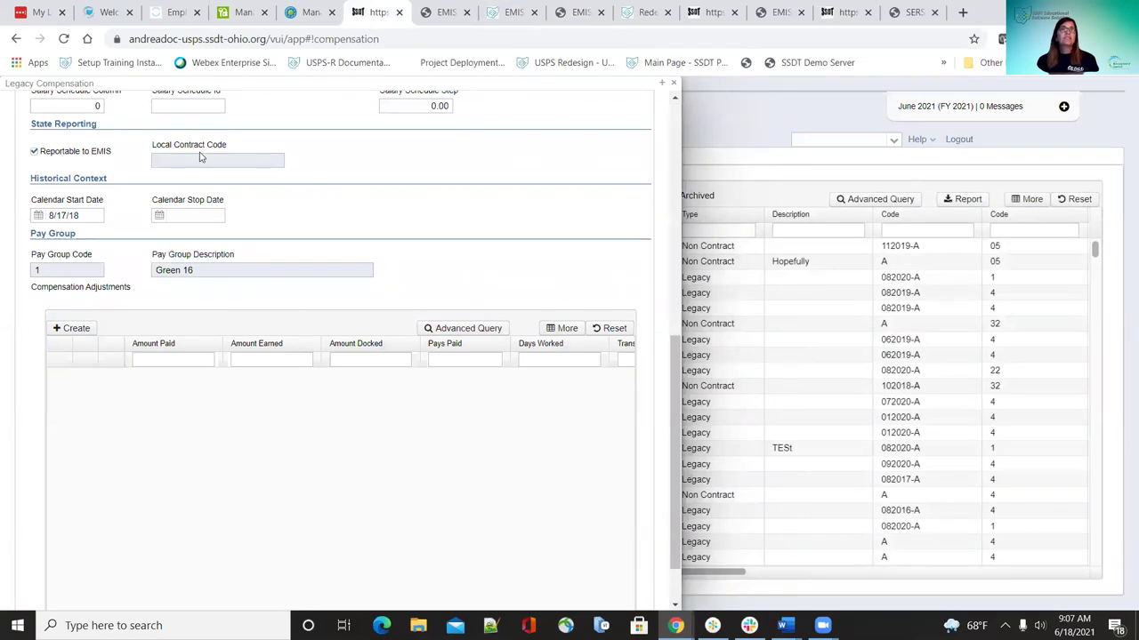
click(674, 83)
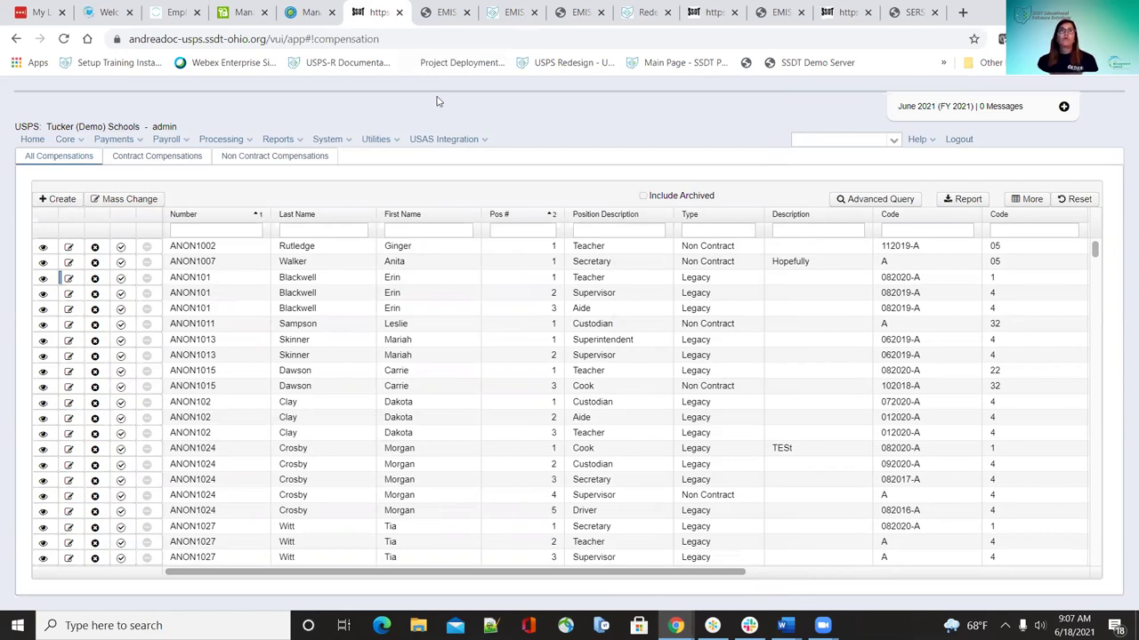
Compare the EMIS Employee Report's listing columns with those of the EMIS Position Report
click(509, 12)
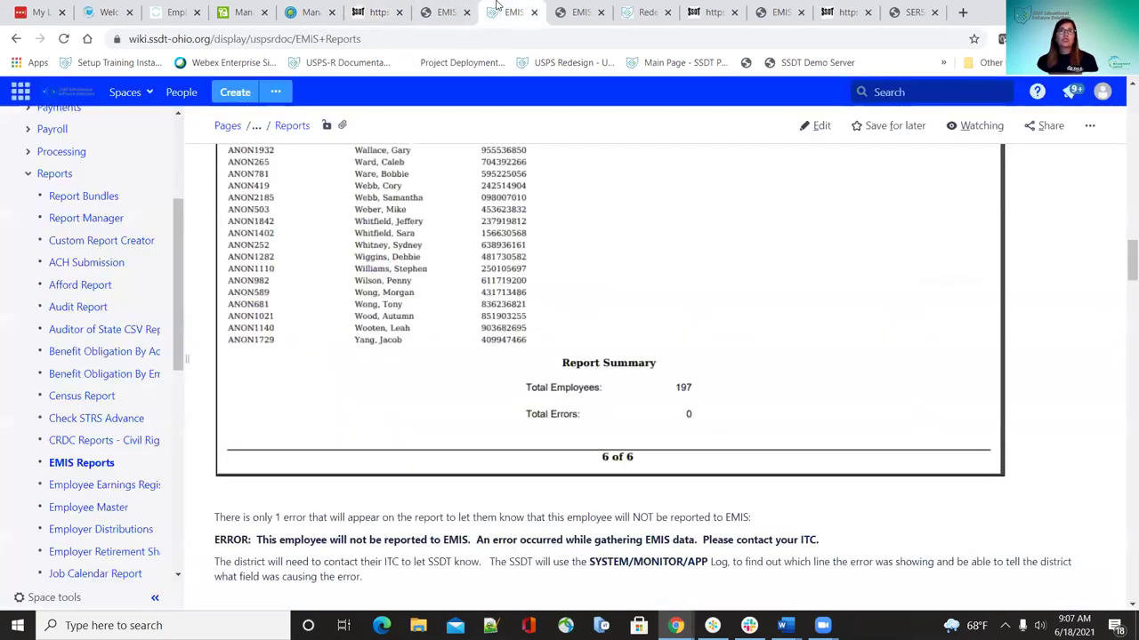
click(447, 12)
scroll(643, 323, down, 8)
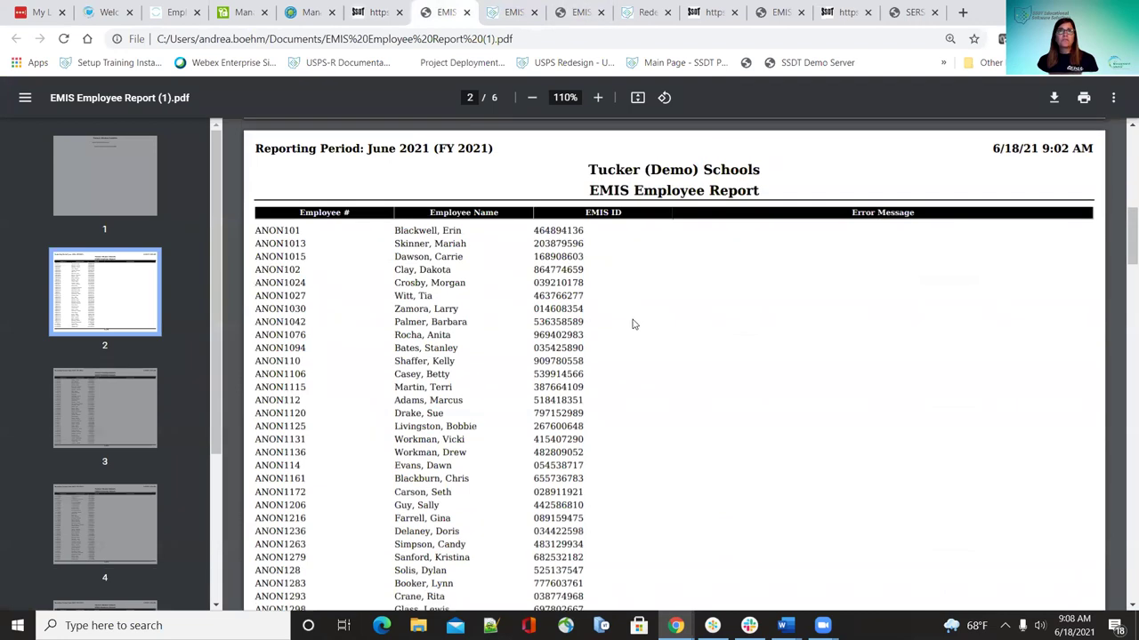
click(578, 10)
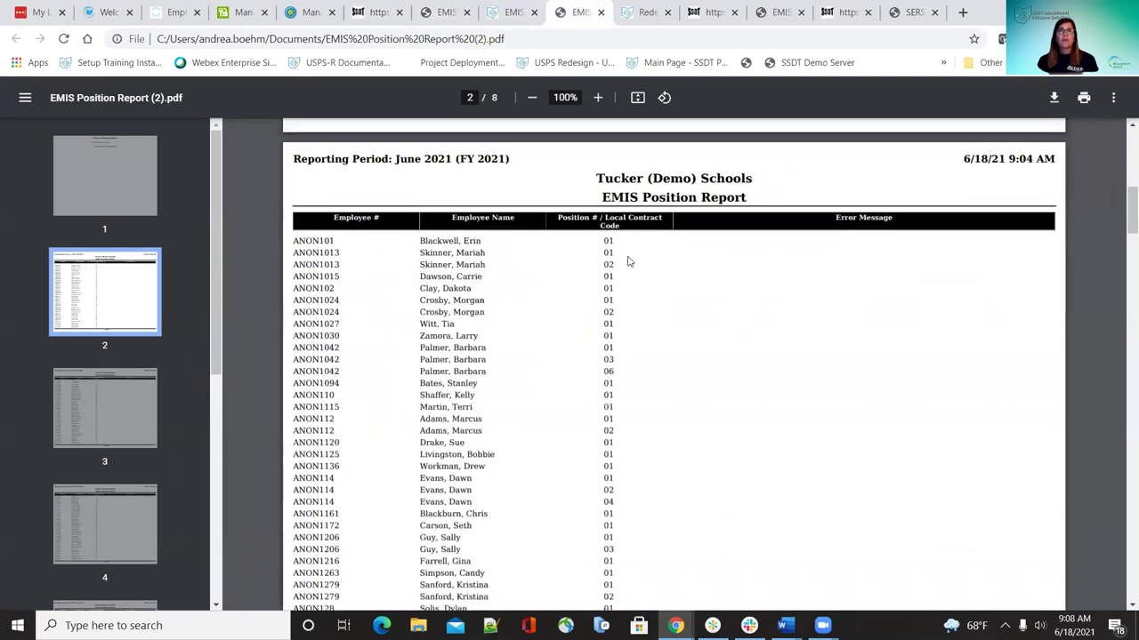
Switch to Document3 in Word and examine the sample Position # / Local Contract Code column and the position table below it
mouse_move(783, 626)
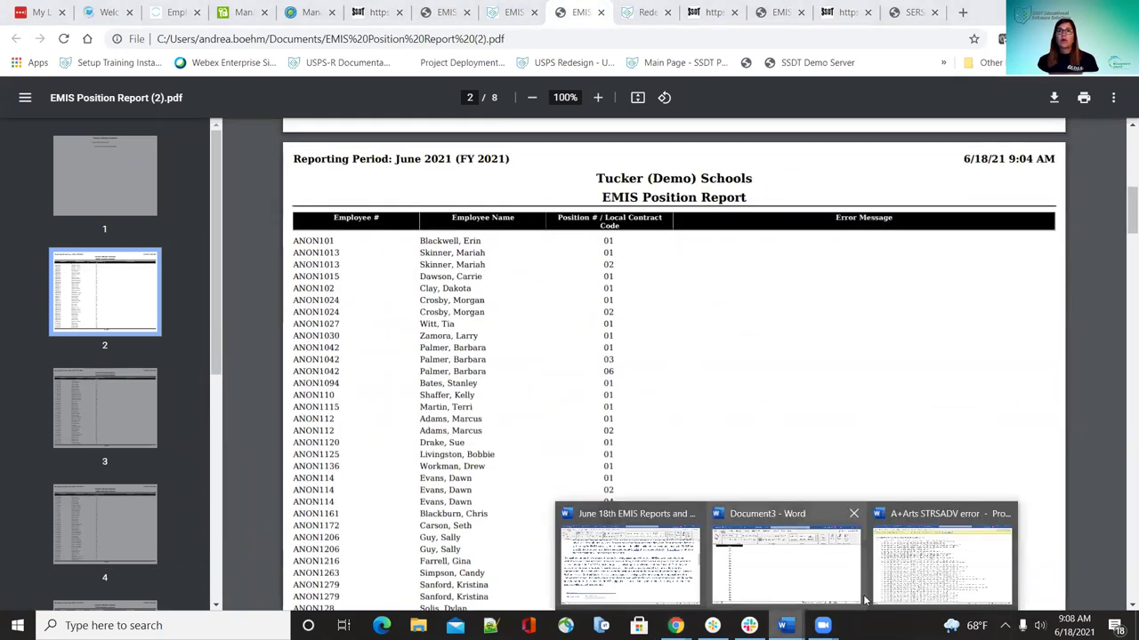
click(824, 581)
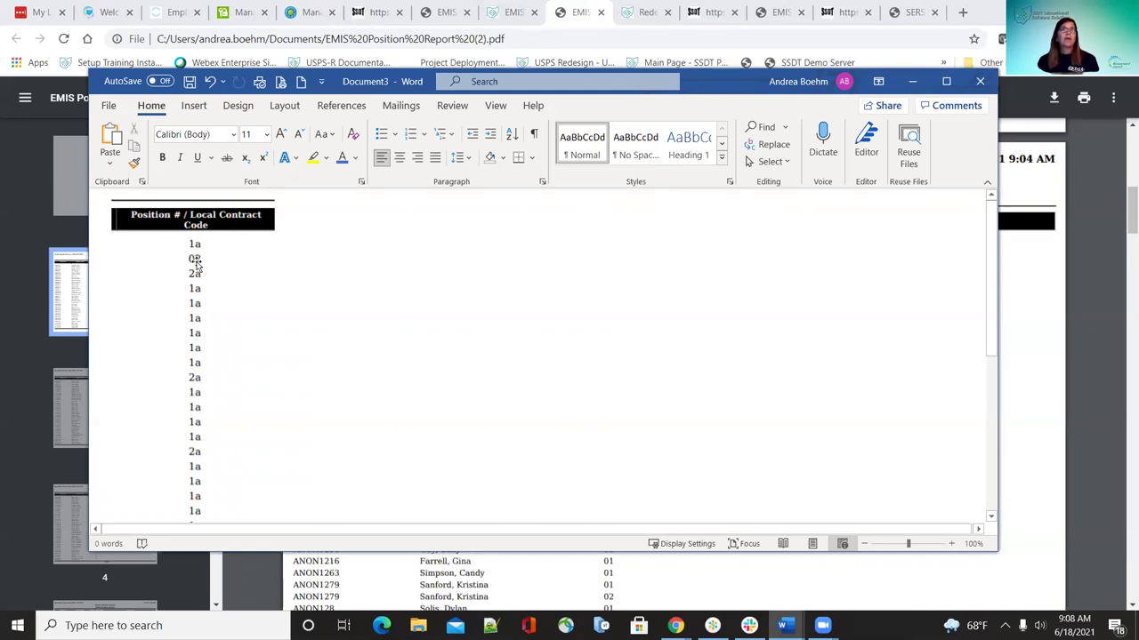
scroll(585, 404, down, 10)
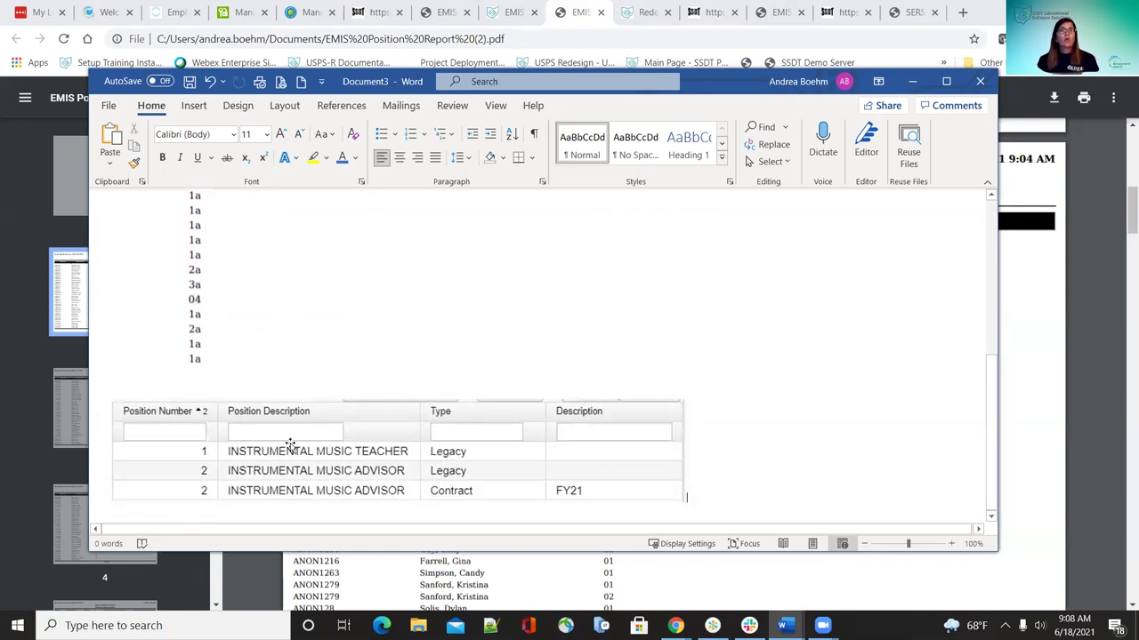
scroll(244, 450, up, 10)
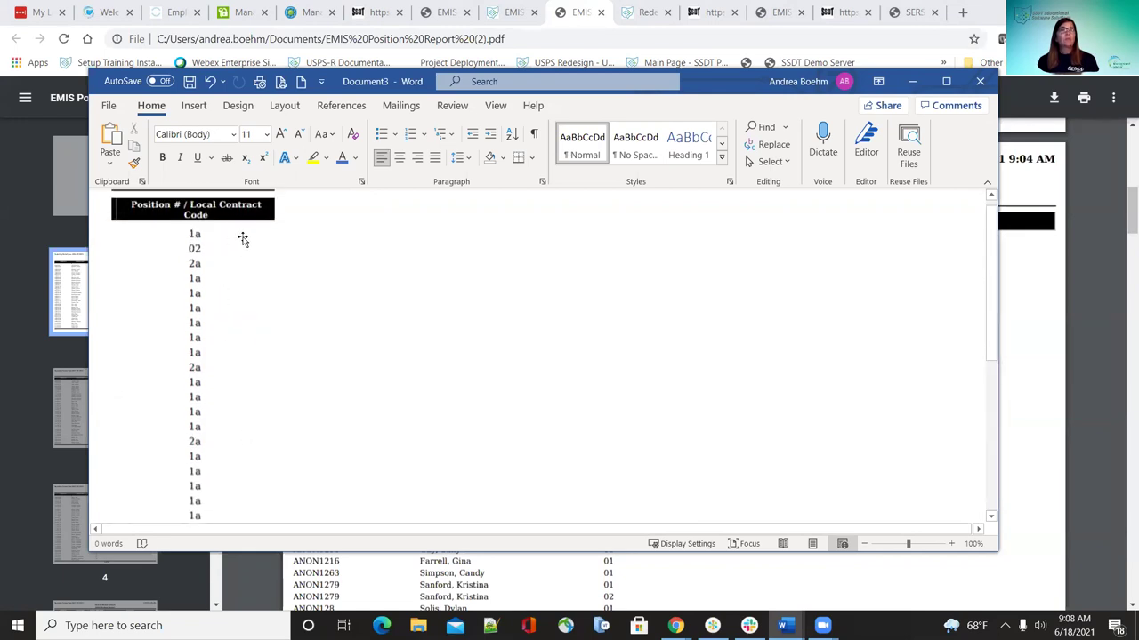
Compare the codes in the Position # / Local Contract Code column with the position numbers and types in the table below it
scroll(288, 261, down, 10)
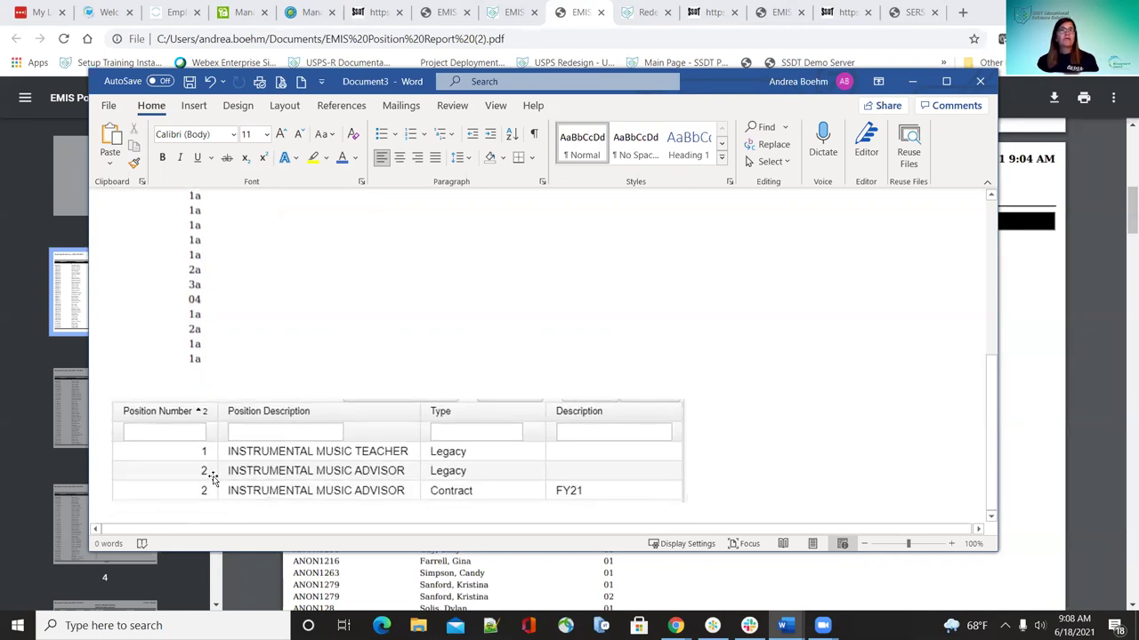
scroll(212, 477, up, 10)
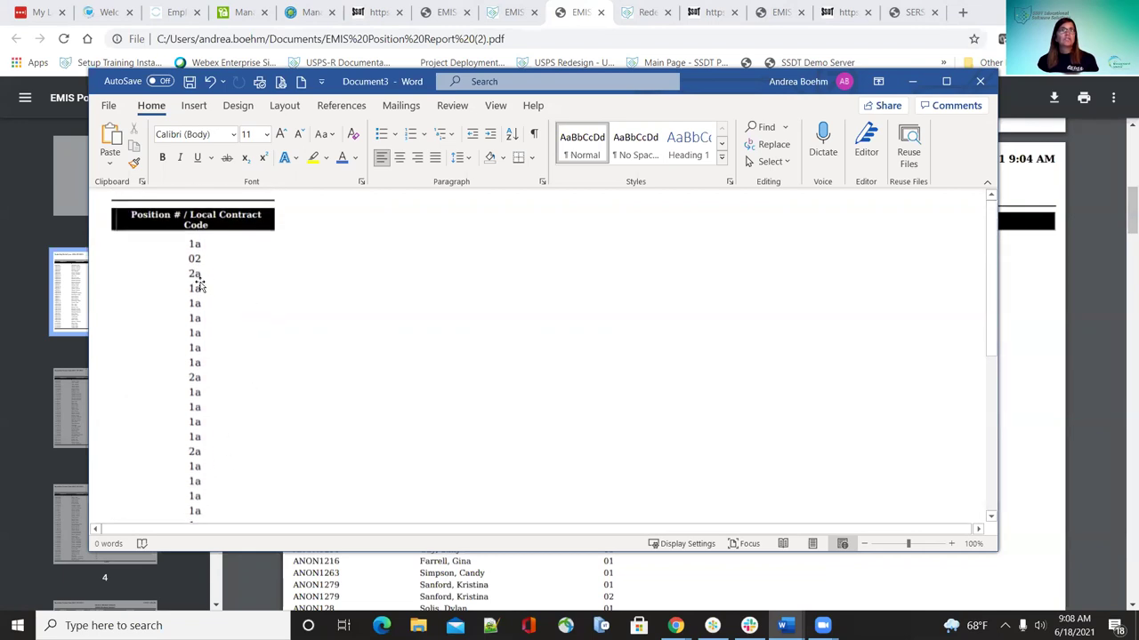
scroll(229, 297, down, 6)
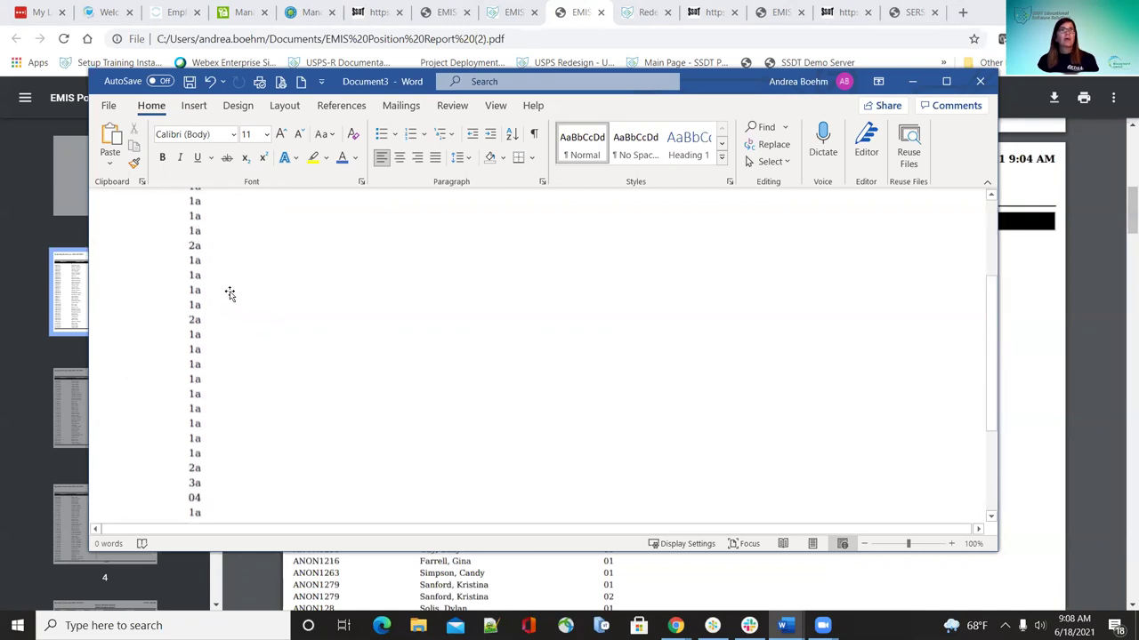
scroll(233, 230, up, 2)
scroll(236, 240, up, 5)
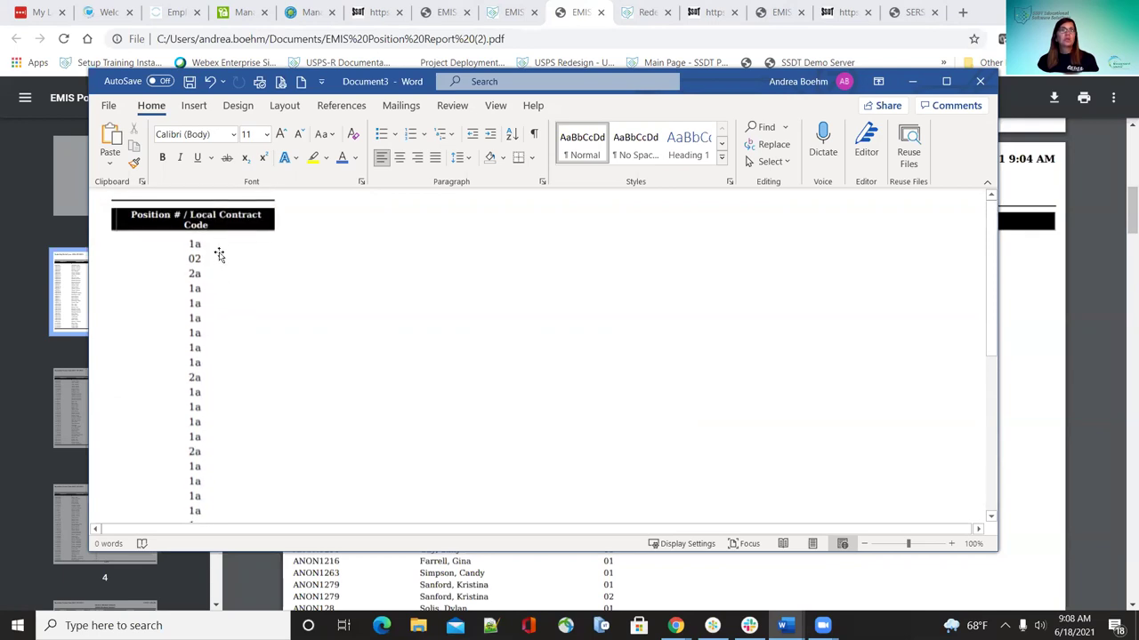
scroll(267, 323, down, 8)
scroll(322, 325, down, 2)
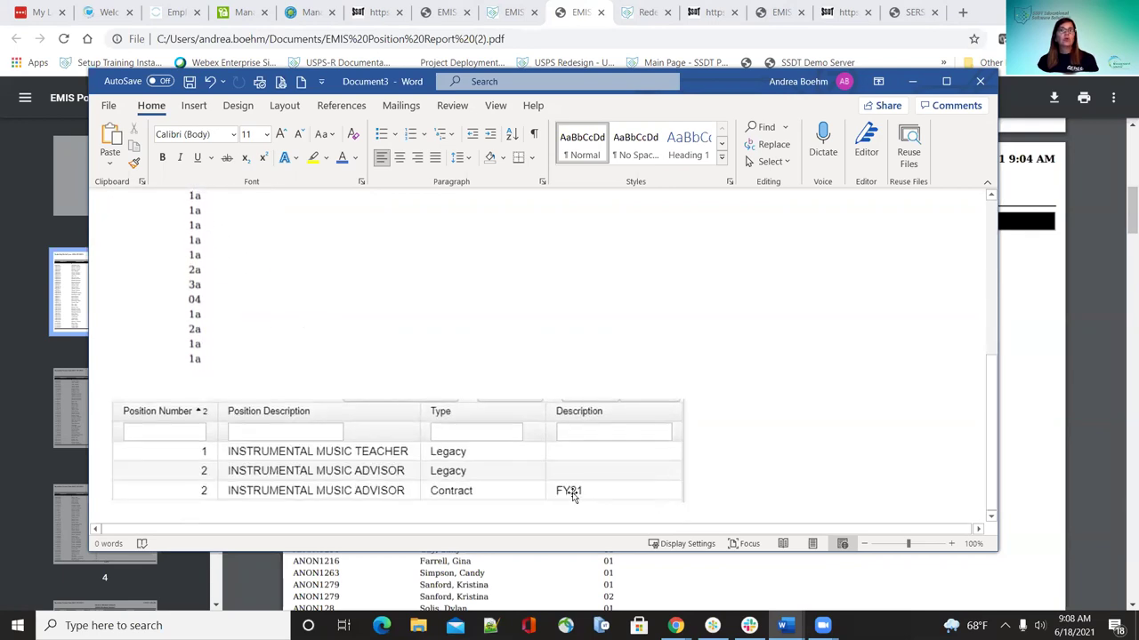
click(212, 496)
click(753, 290)
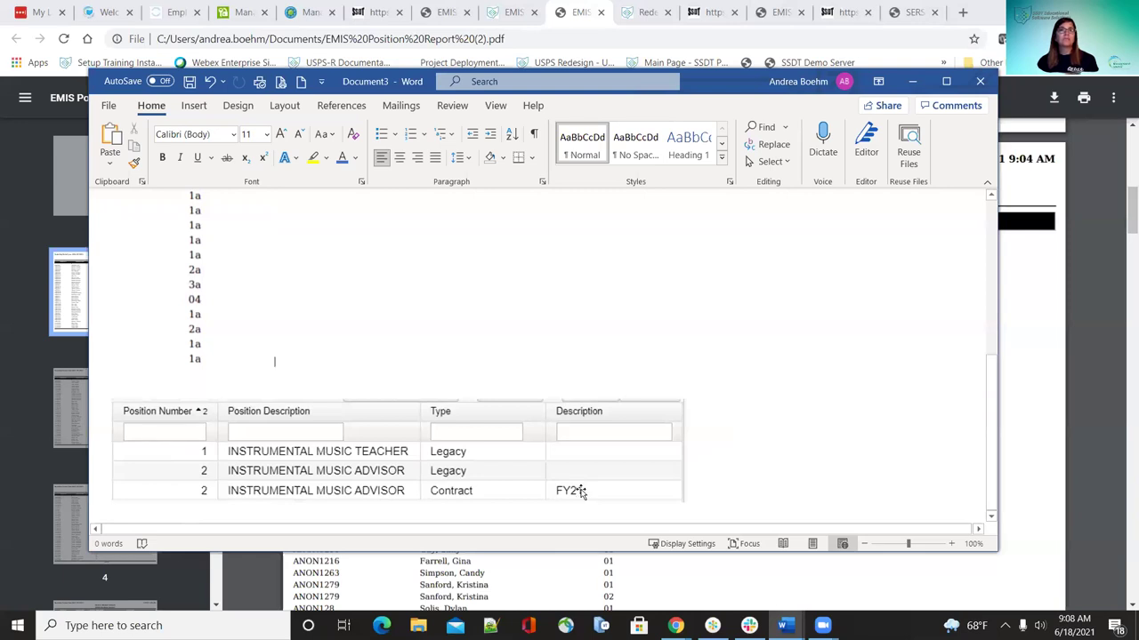
Examine how codes with a letter, such as 1a and 2a, differ from plain numeric codes such as 02 and 04 in the sample column
scroll(569, 490, up, 5)
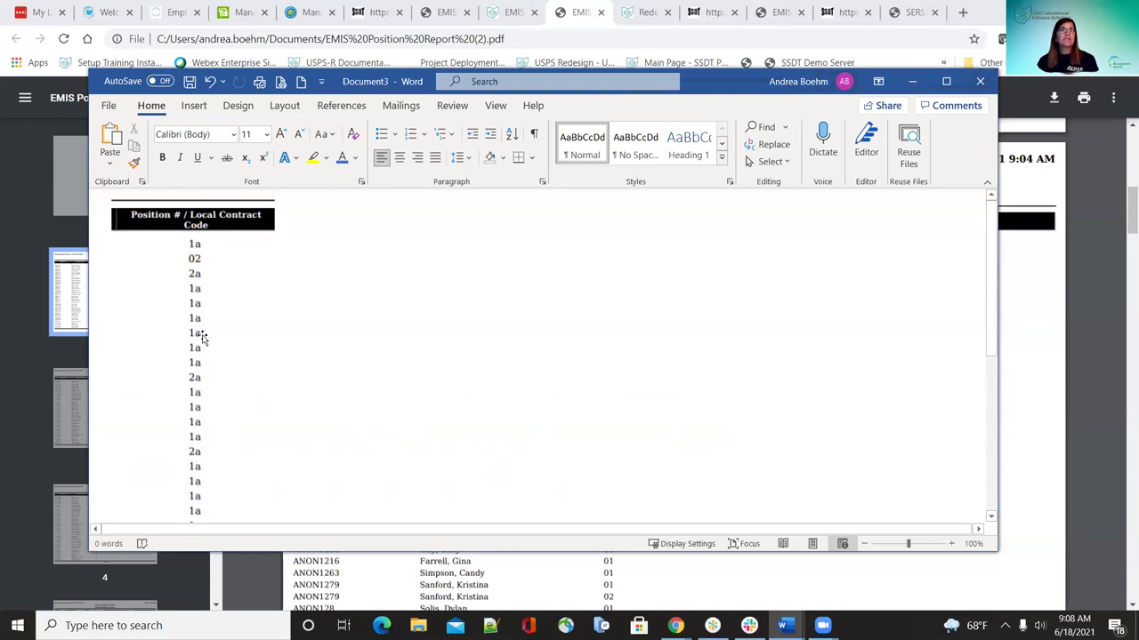
scroll(214, 260, down, 2)
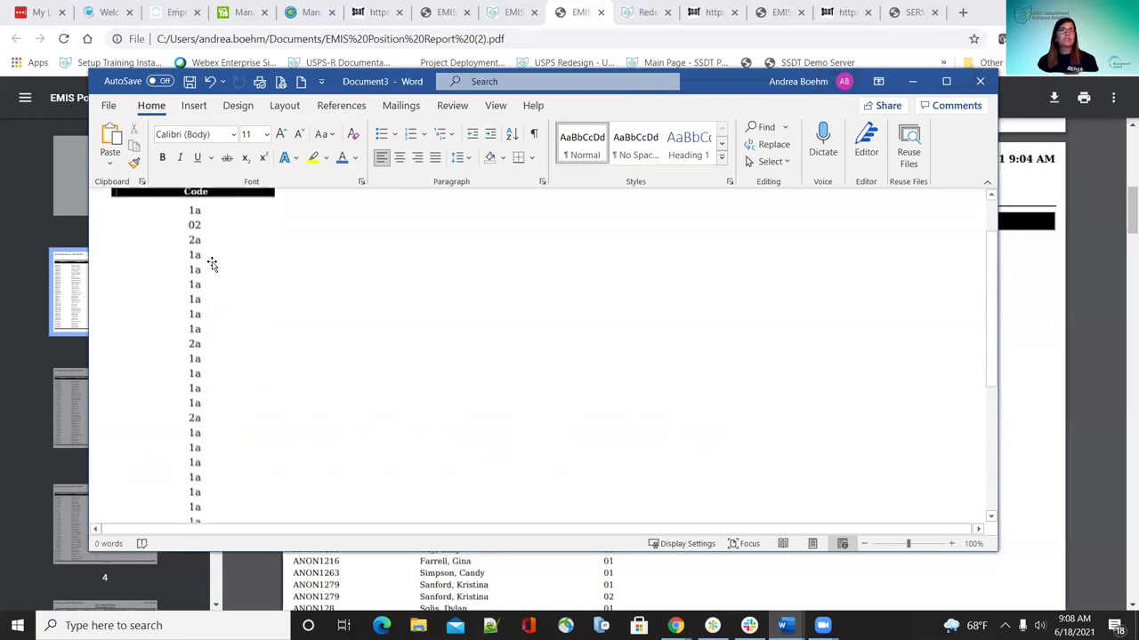
scroll(218, 458, down, 5)
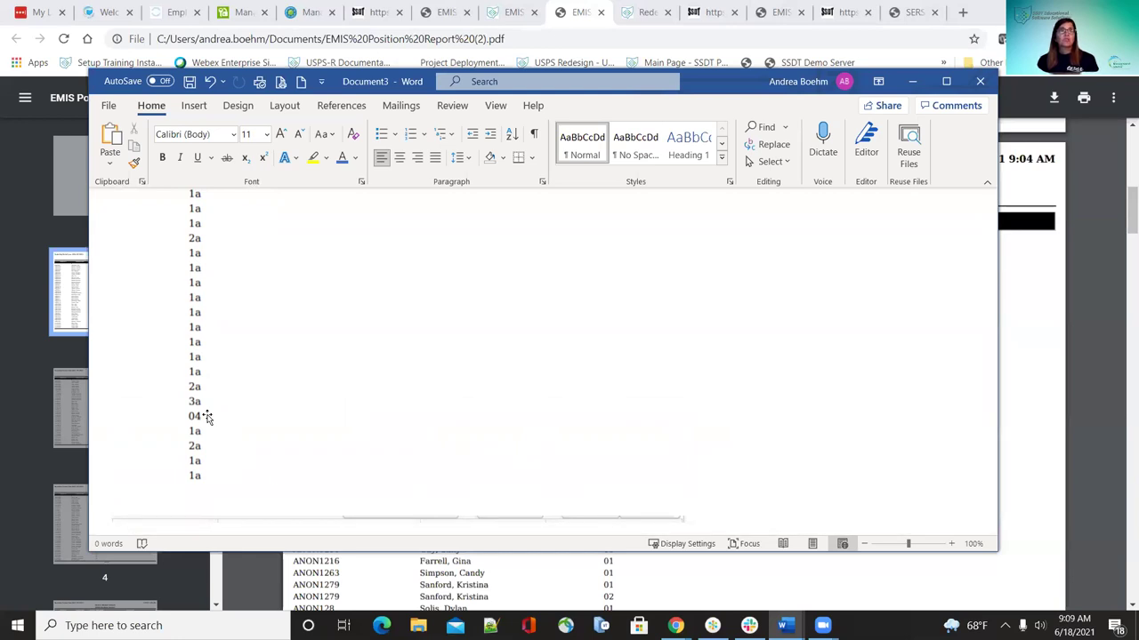
scroll(282, 435, up, 10)
scroll(282, 435, down, 10)
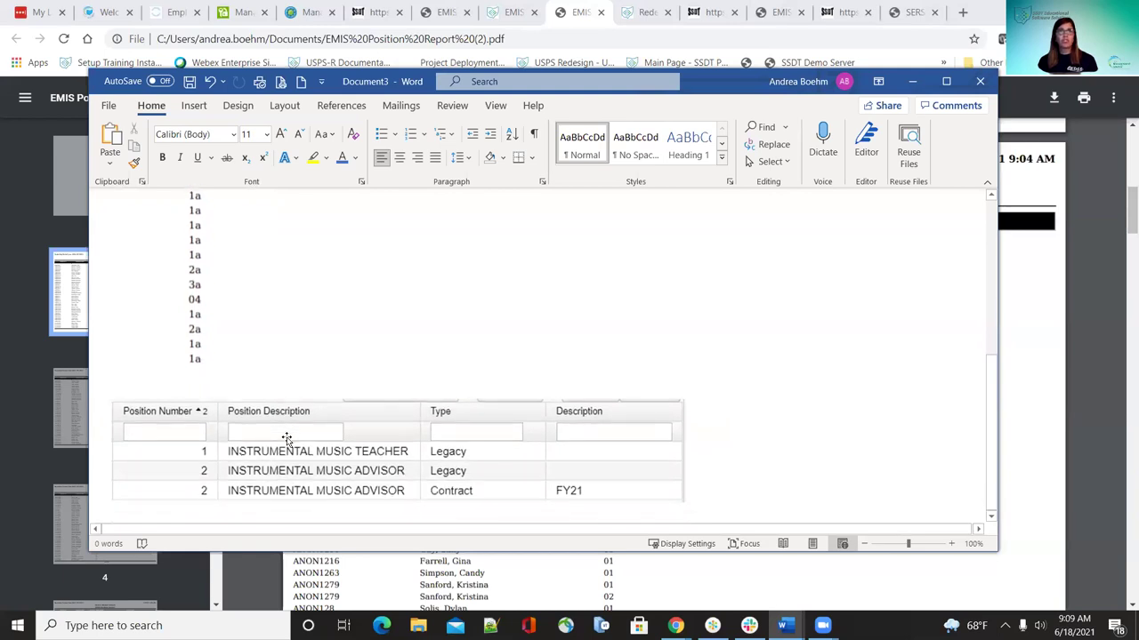
scroll(286, 437, up, 10)
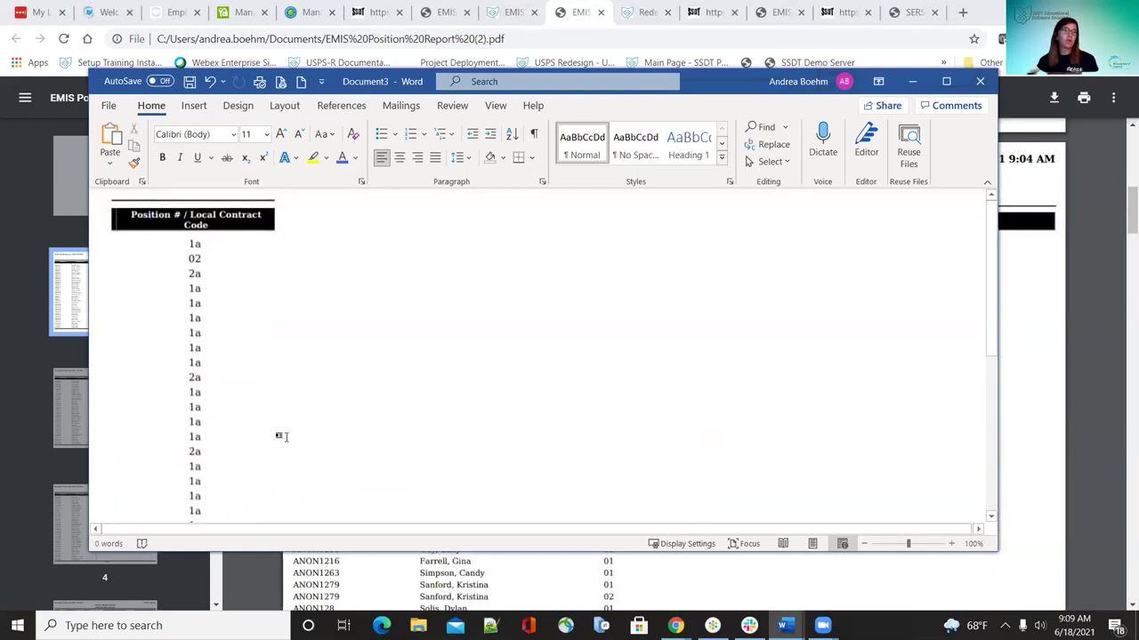
scroll(282, 437, down, 10)
scroll(286, 437, up, 10)
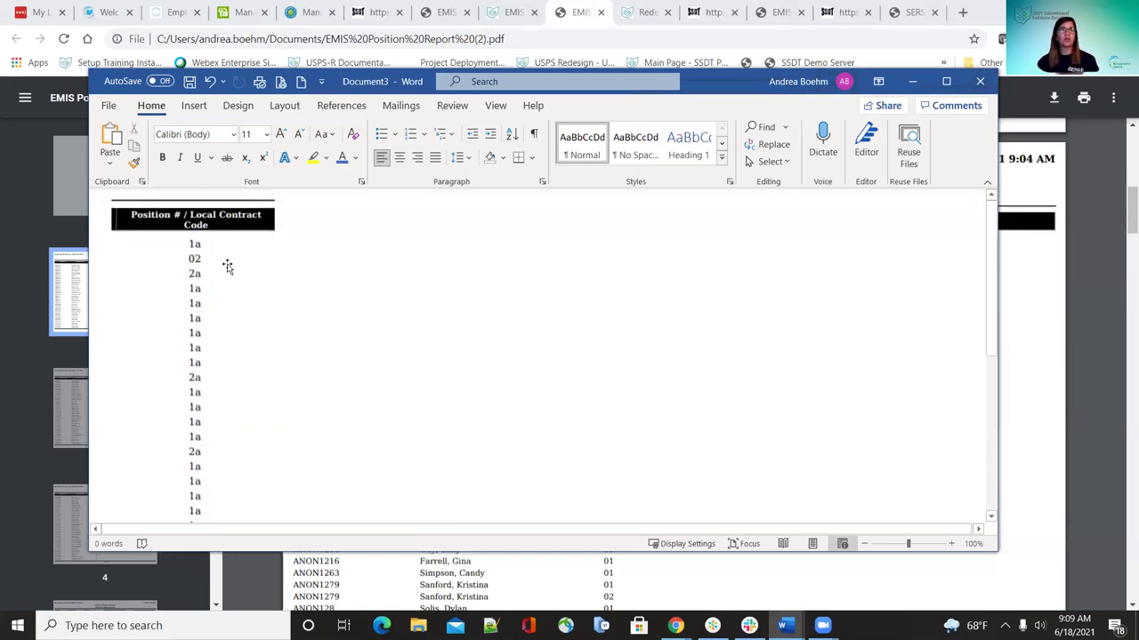
scroll(254, 318, down, 8)
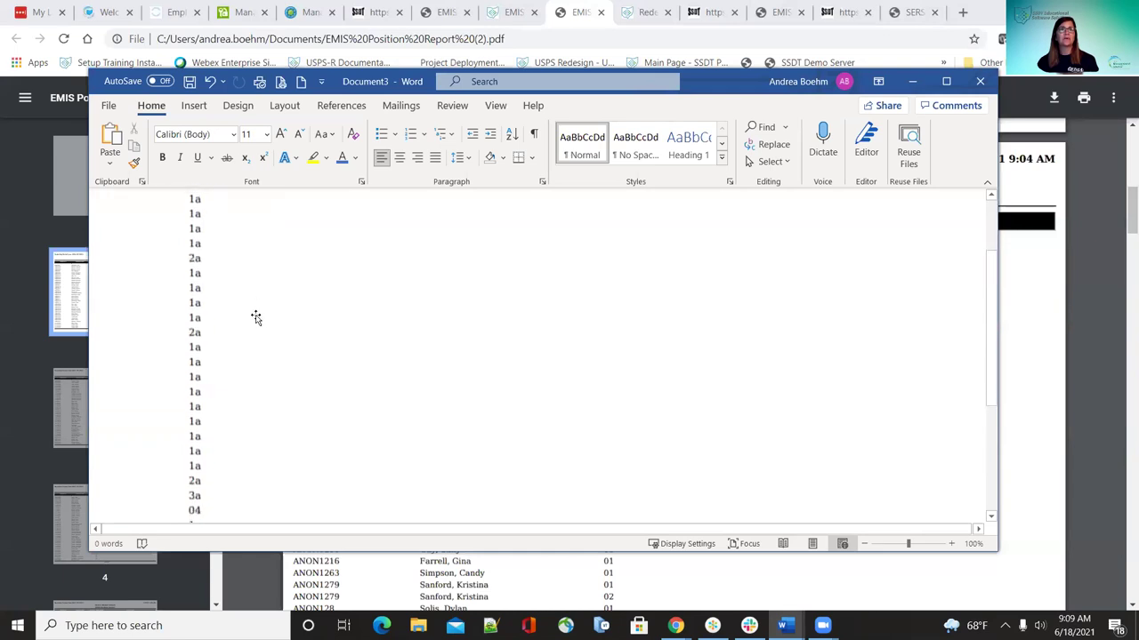
scroll(263, 313, up, 7)
scroll(263, 313, up, 1)
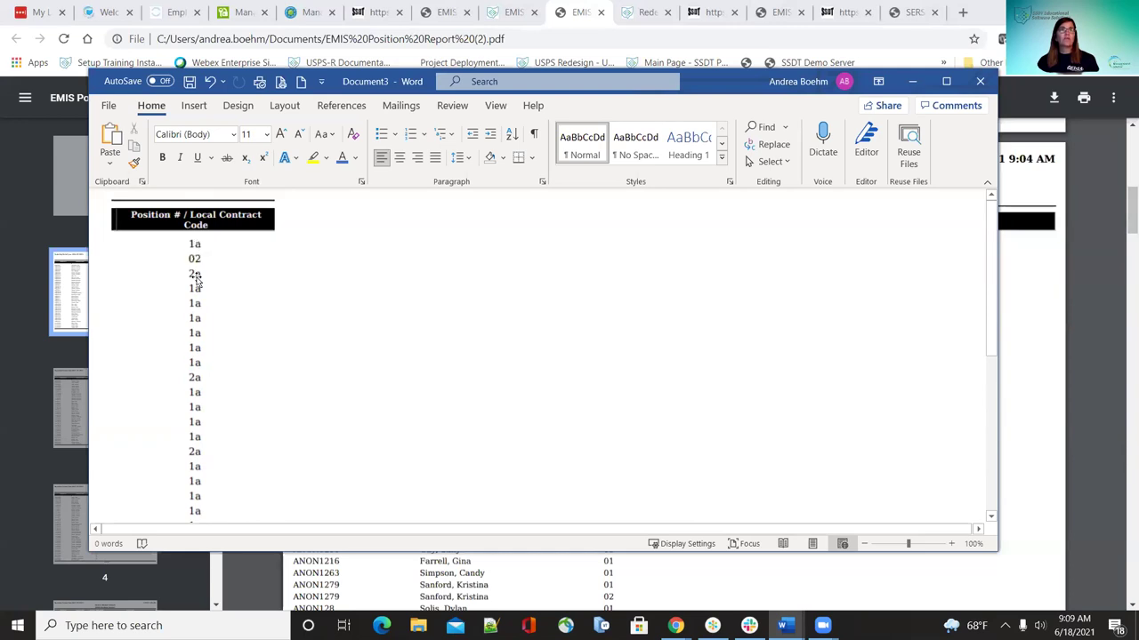
scroll(369, 361, down, 1)
scroll(411, 358, down, 5)
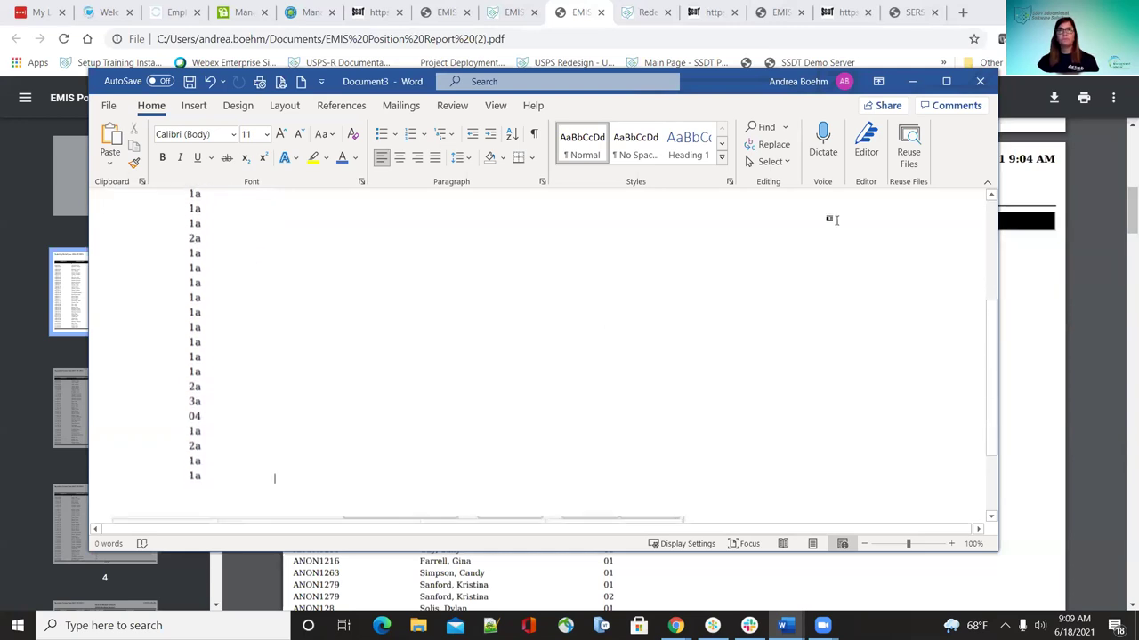
Minimize the Word document and review the Position # / Local Contract Code and Error Message columns in the EMIS Position Report PDF
click(913, 83)
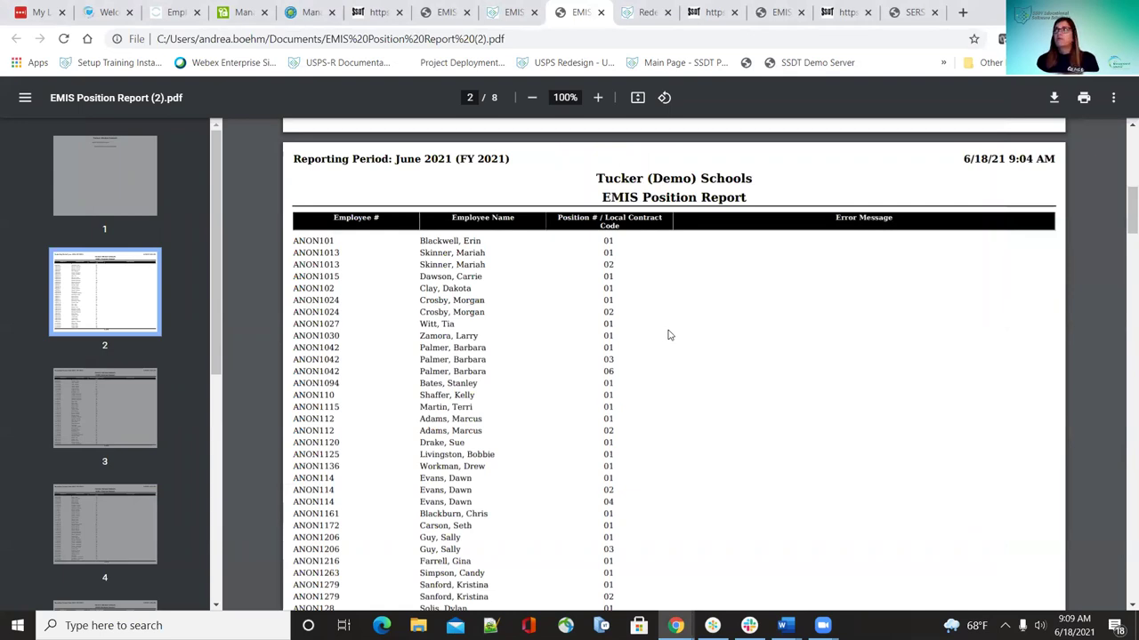
scroll(670, 335, down, 1)
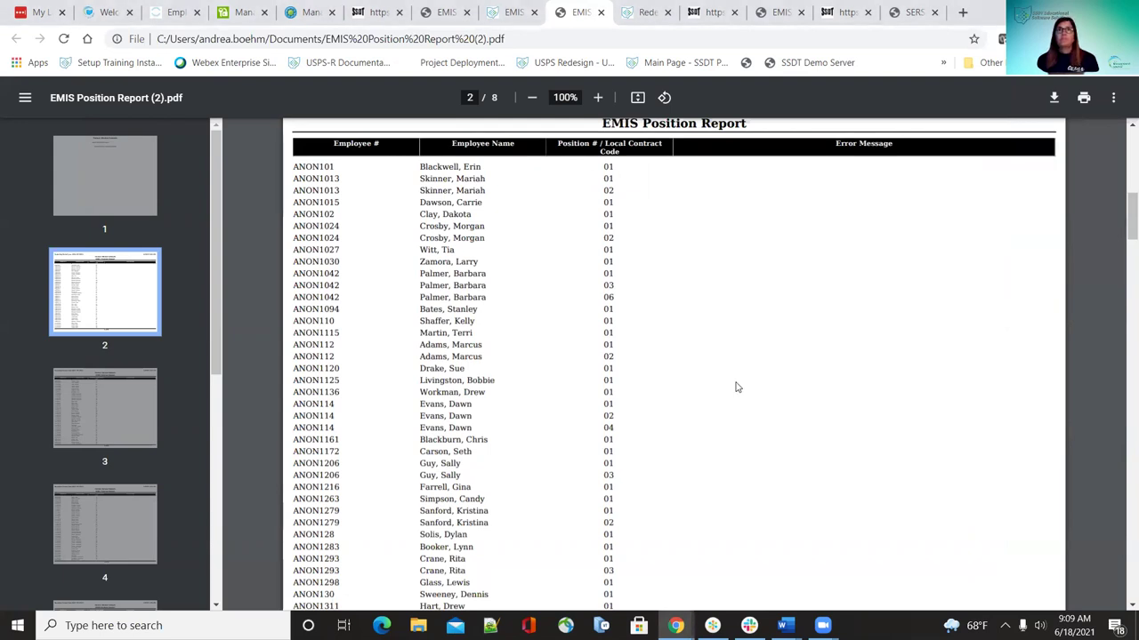
scroll(737, 386, up, 5)
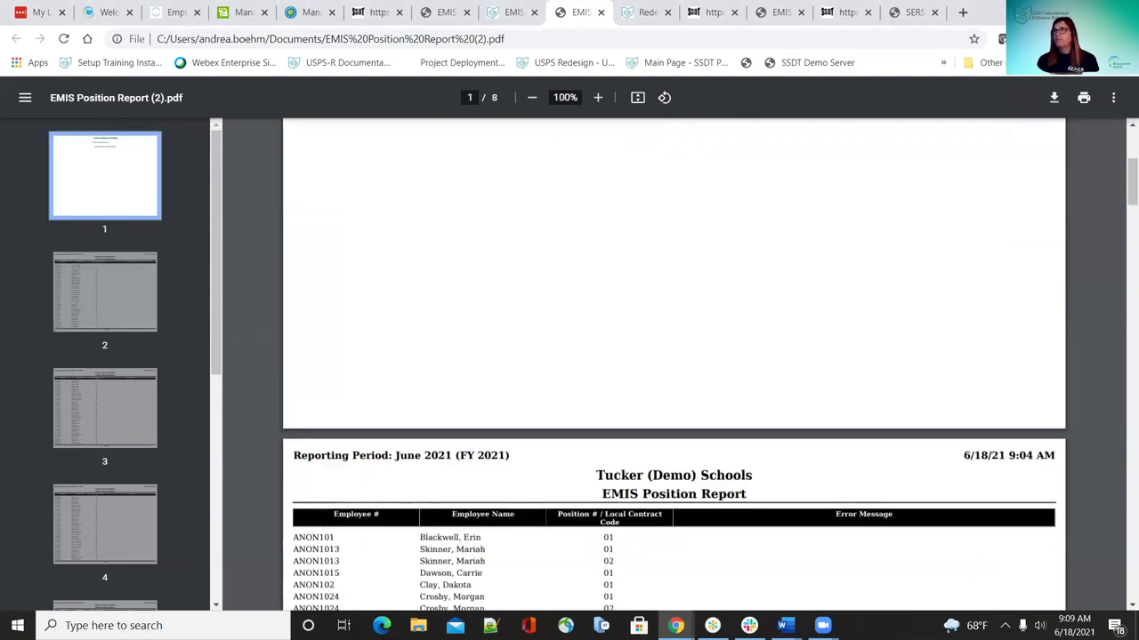
Switch to the Redesign Shared Report or Mass Change Definitions wiki page and look through its introduction and Mass Change Definitions list
click(446, 11)
click(375, 11)
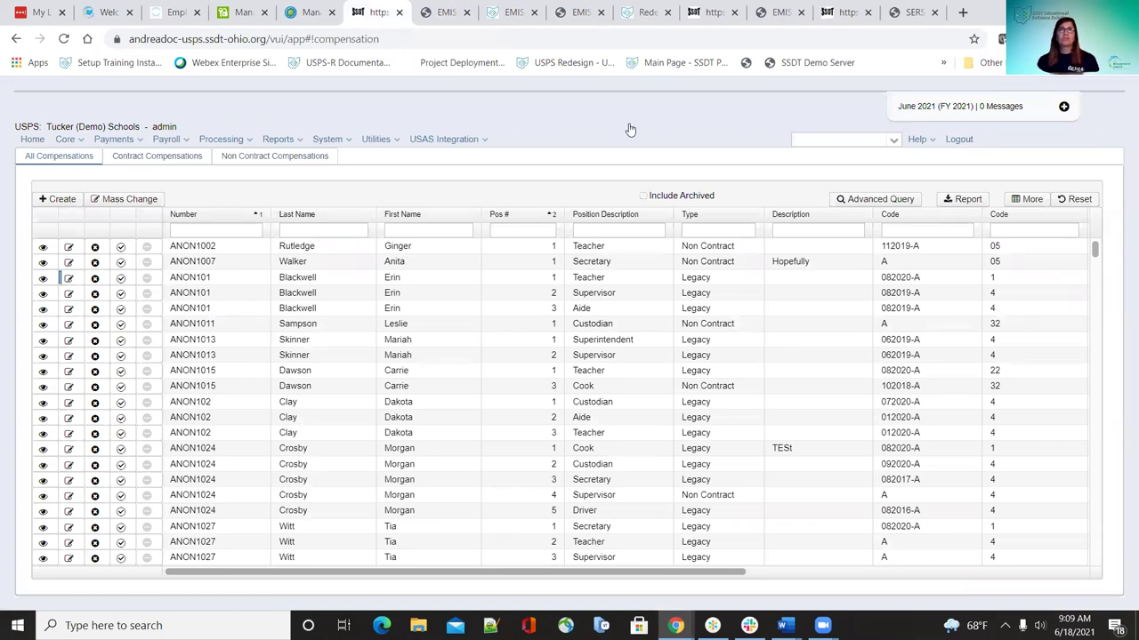
click(637, 7)
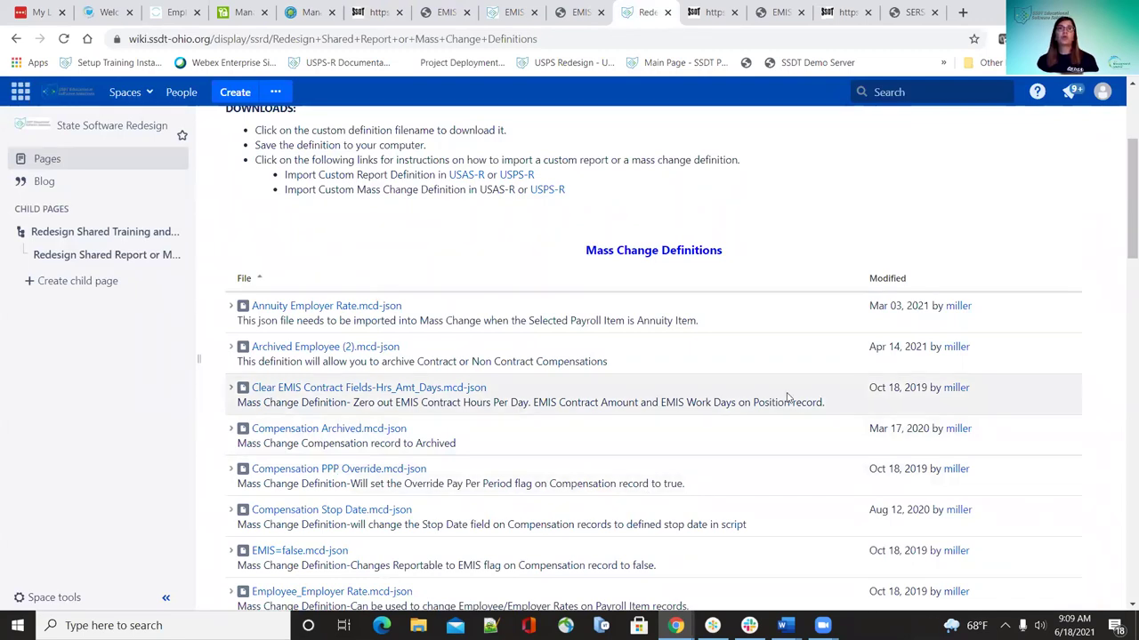
scroll(811, 365, up, 3)
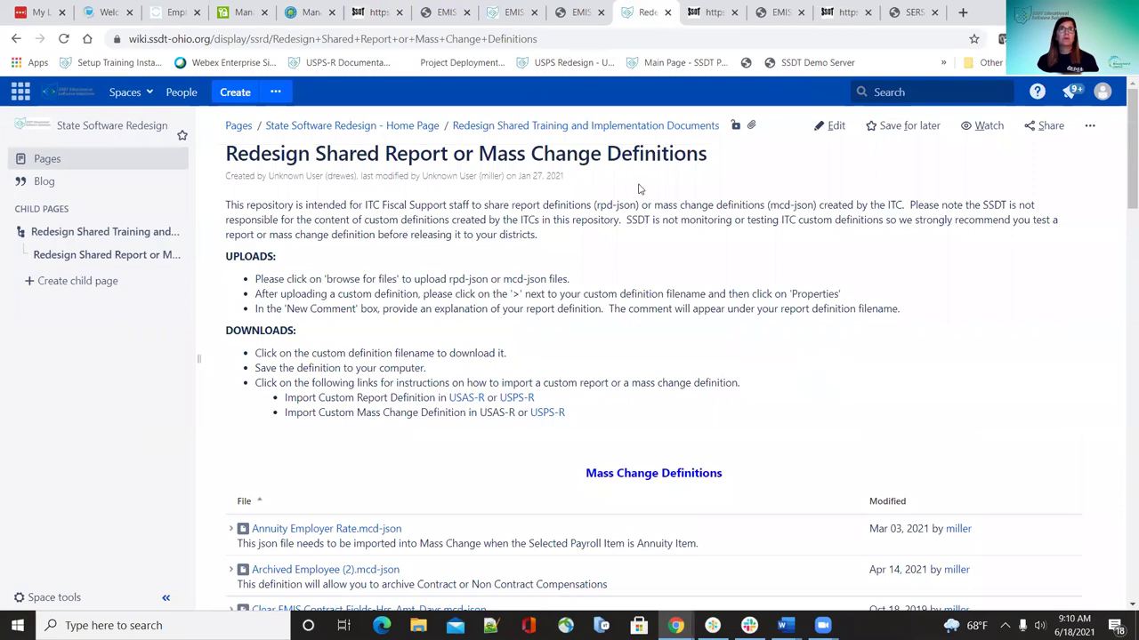
scroll(824, 365, down, 2)
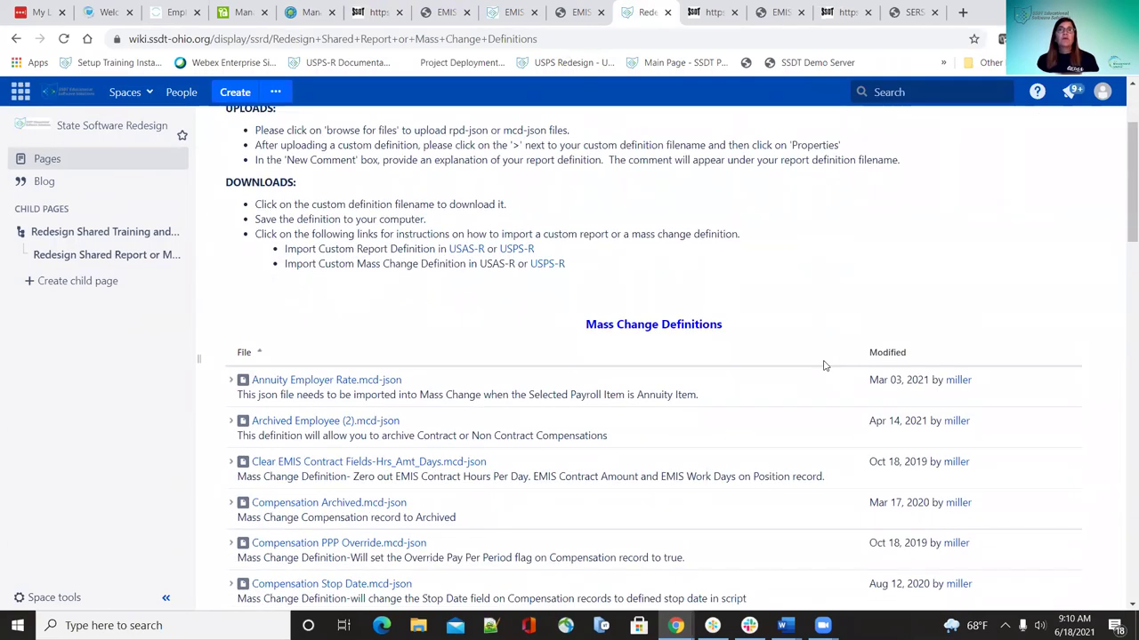
scroll(818, 369, down, 2)
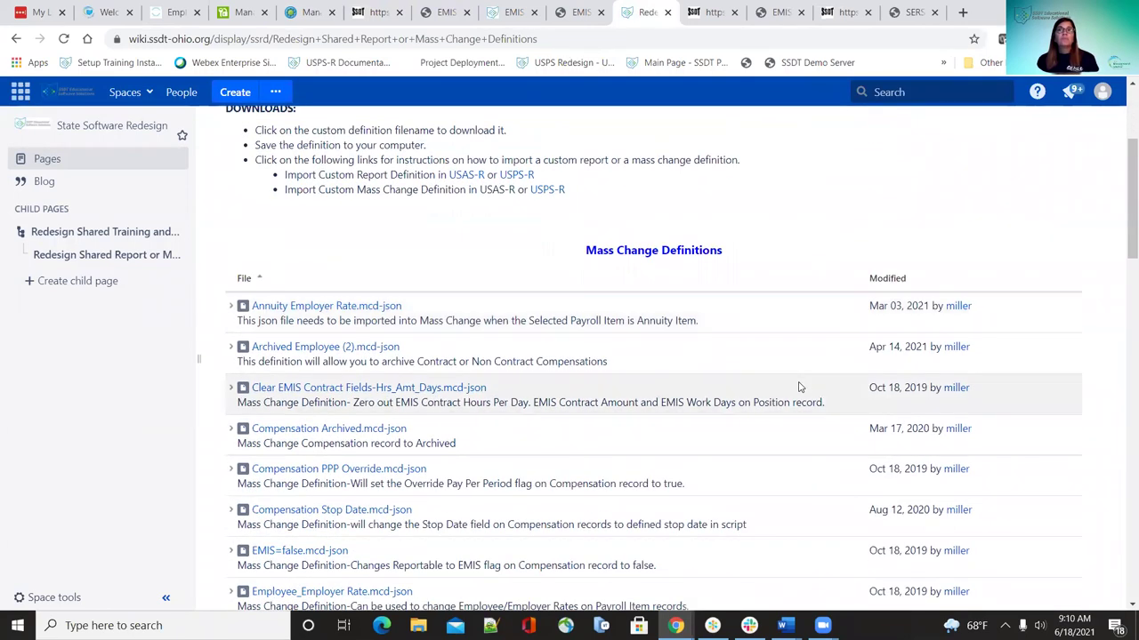
scroll(798, 387, down, 5)
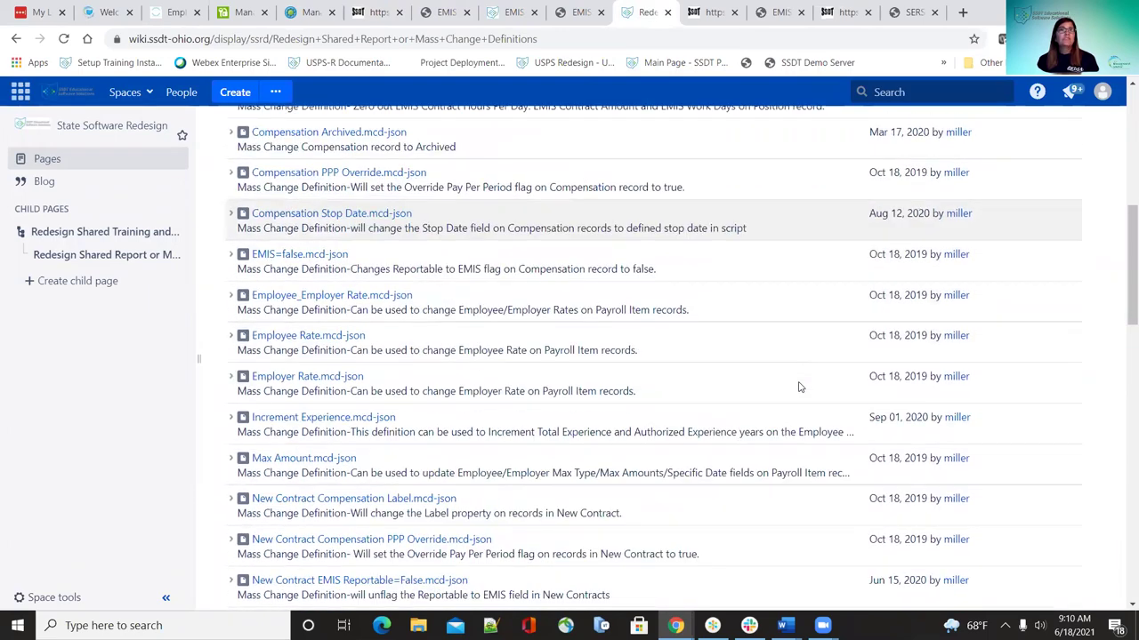
scroll(800, 388, down, 3)
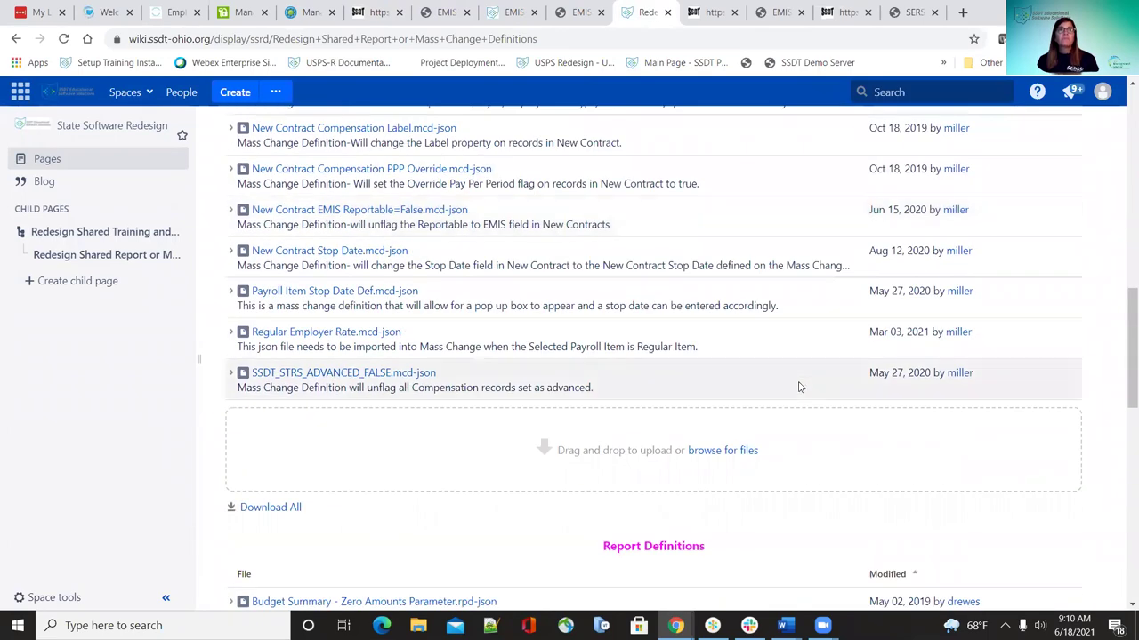
scroll(820, 410, up, 3)
Narrow the wiki sidebar and check the EMIS=false.mcd-json entry in the Mass Change Definitions, expanding and collapsing its details
drag(198, 398, 154, 400)
scroll(594, 352, up, 2)
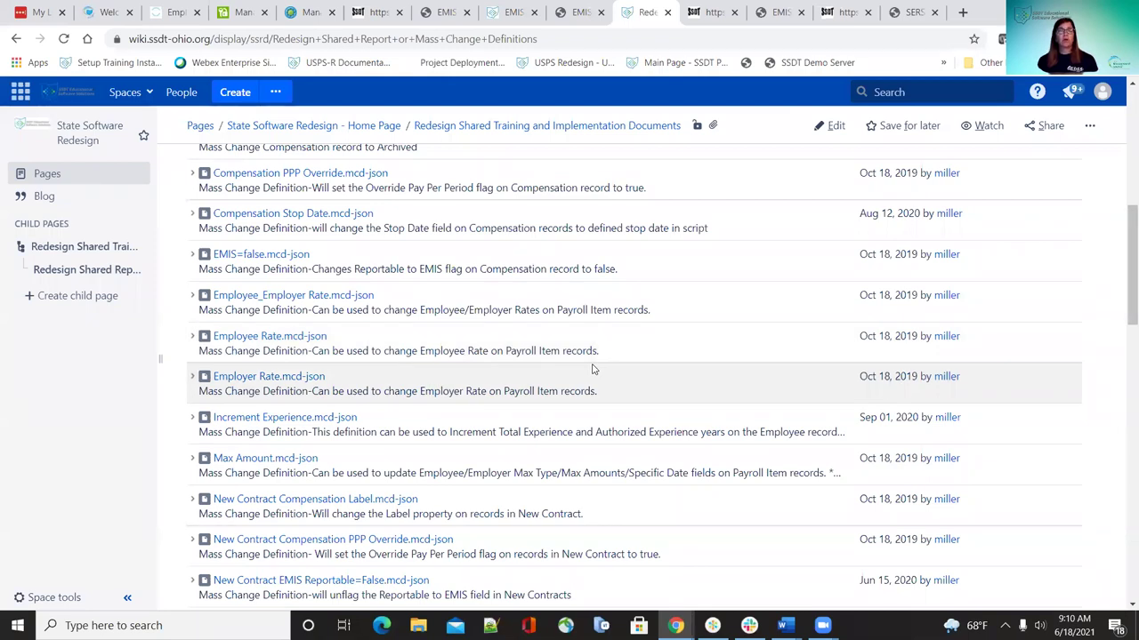
scroll(694, 382, up, 5)
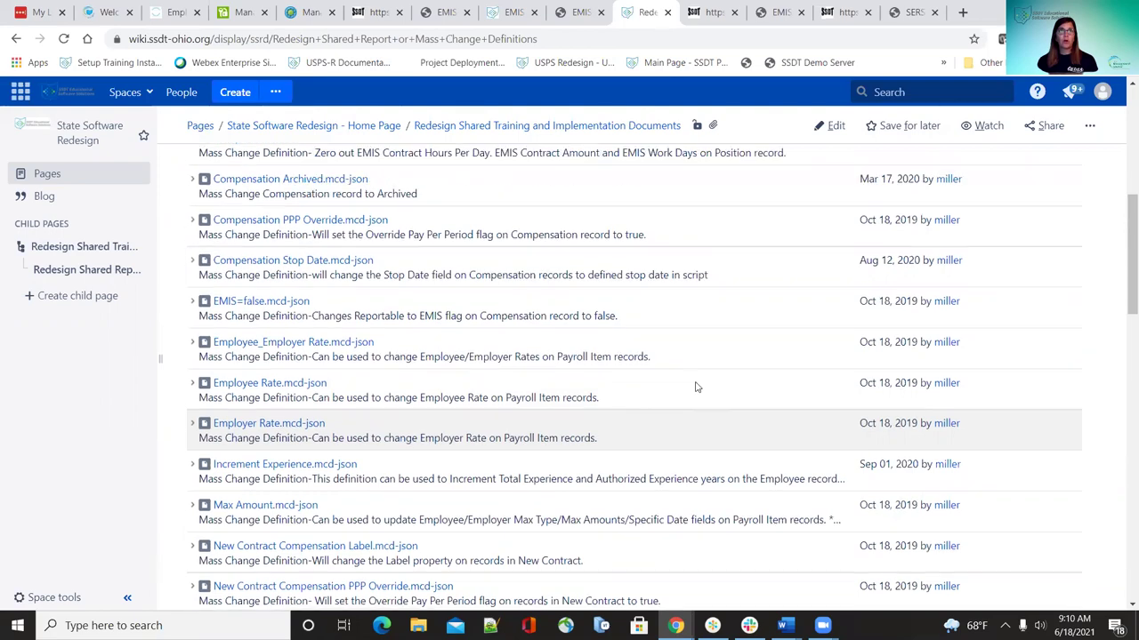
scroll(695, 382, down, 2)
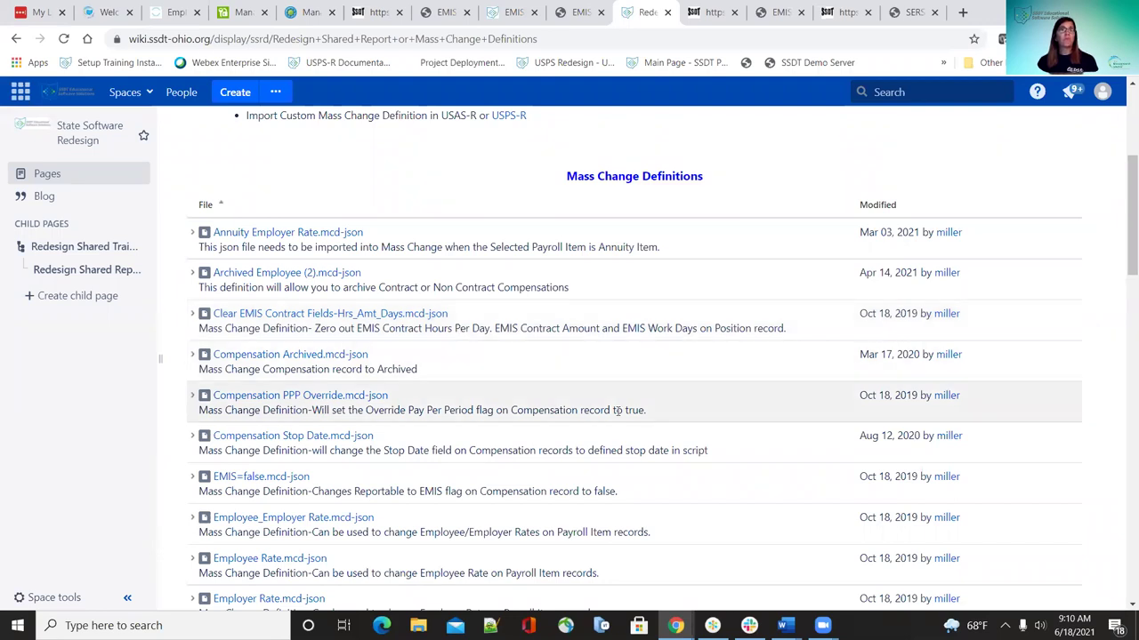
scroll(633, 452, down, 3)
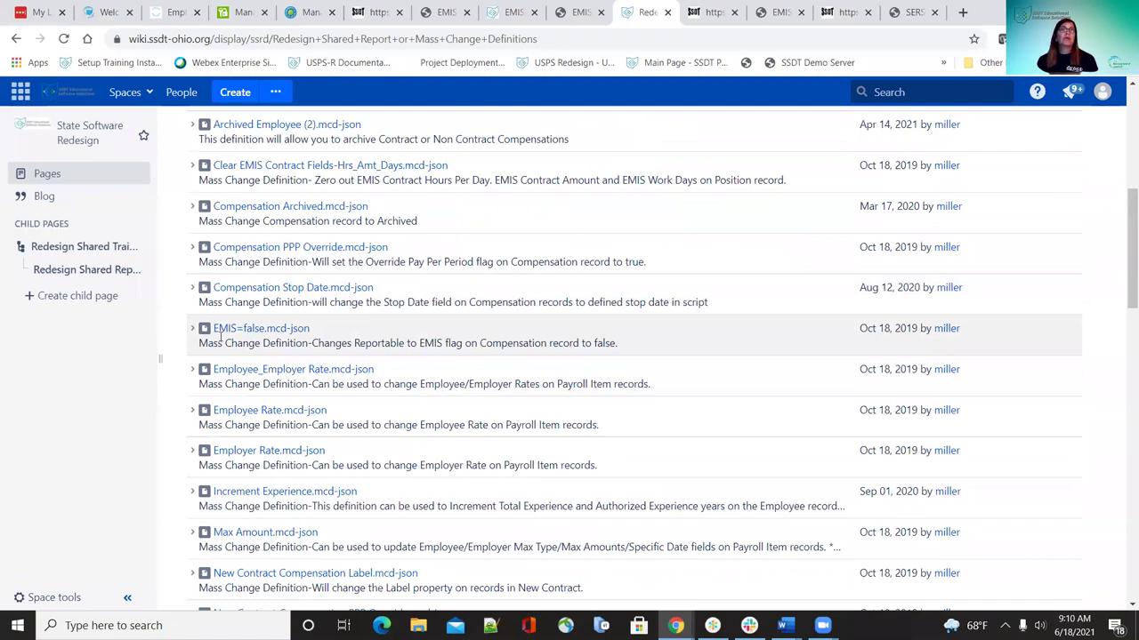
click(192, 331)
click(192, 334)
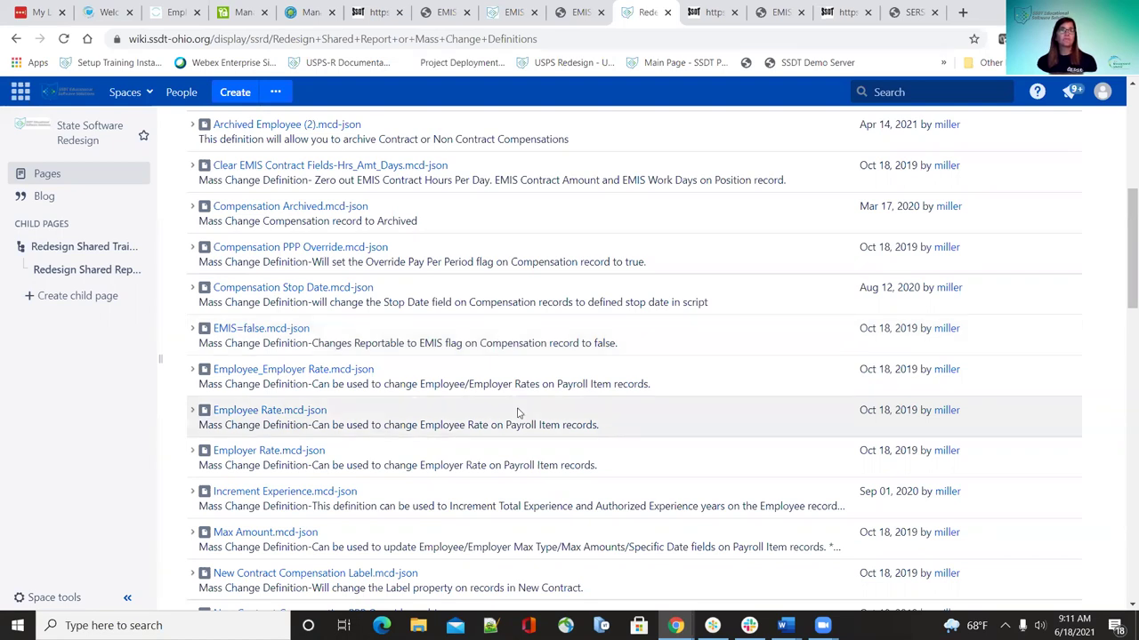
Review the New Contract EMIS Reportable=False.mcd-json entry, the remaining mass change definitions and the EMIS reports listed under Report Definitions
scroll(519, 412, down, 3)
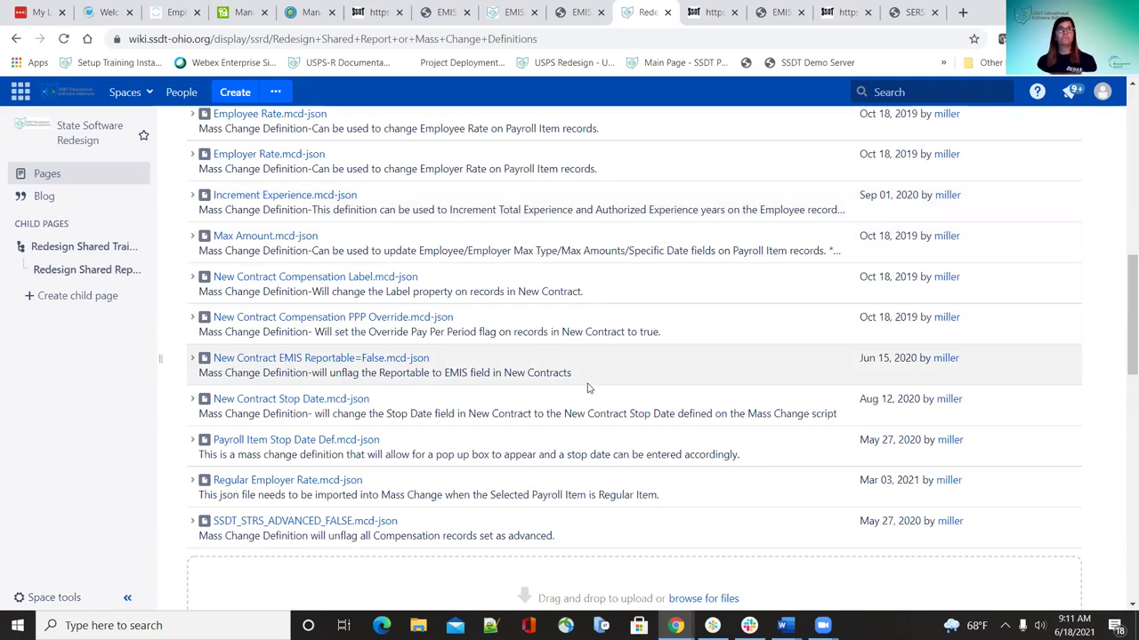
scroll(587, 388, down, 2)
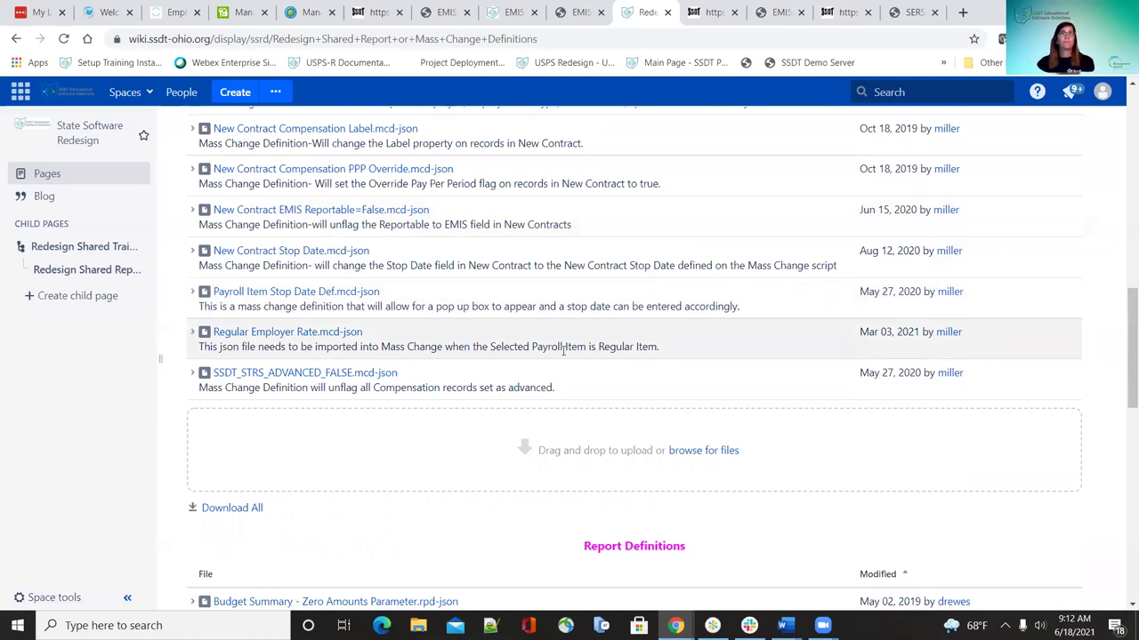
scroll(562, 350, down, 4)
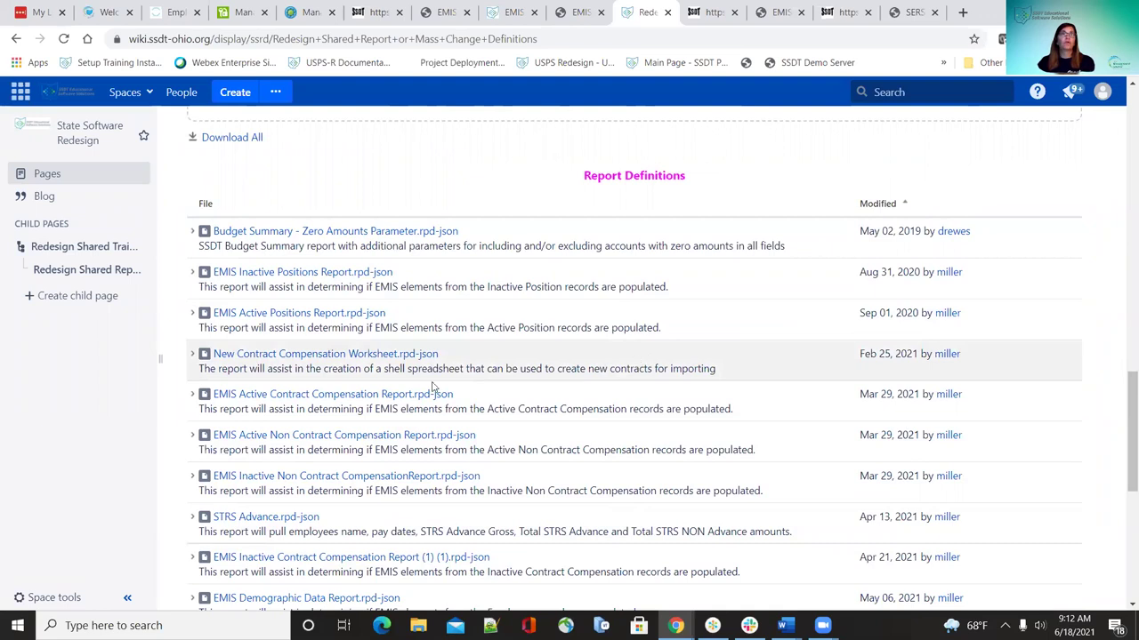
scroll(359, 369, down, 1)
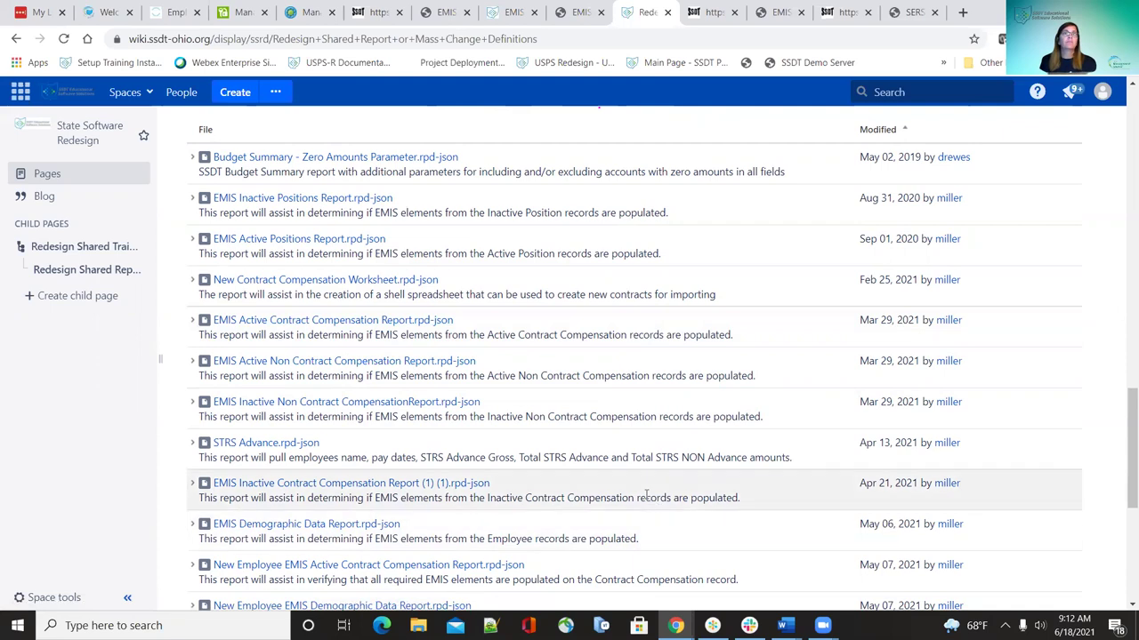
scroll(645, 498, down, 2)
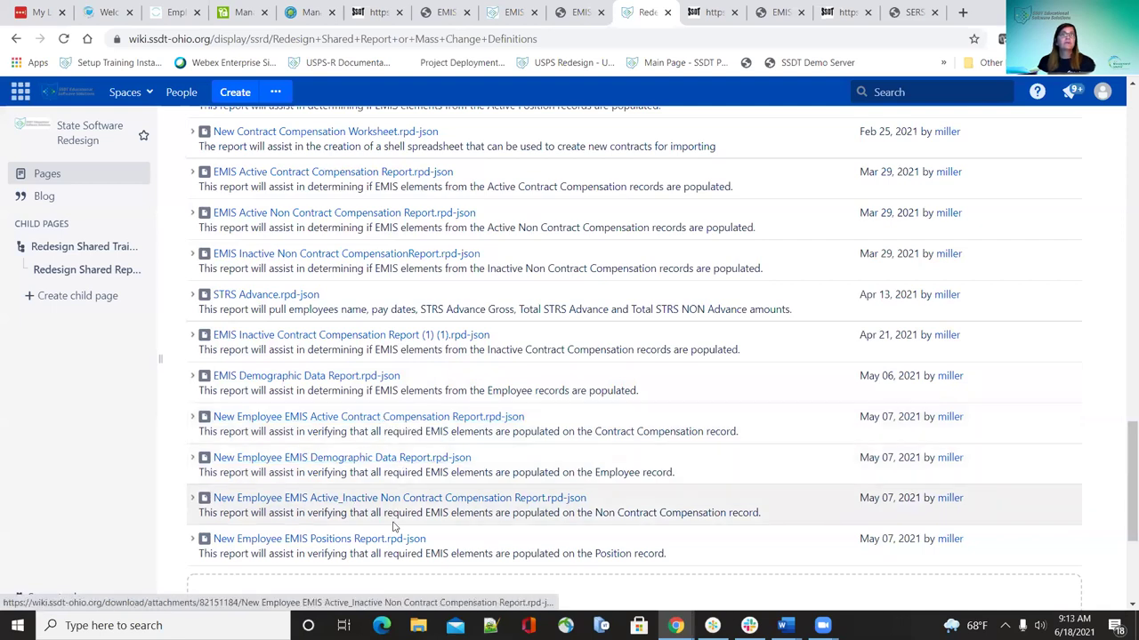
Look through the EMIS and New Employee EMIS reports under Report Definitions, and return to the Mass Change Definitions list
scroll(377, 473, up, 2)
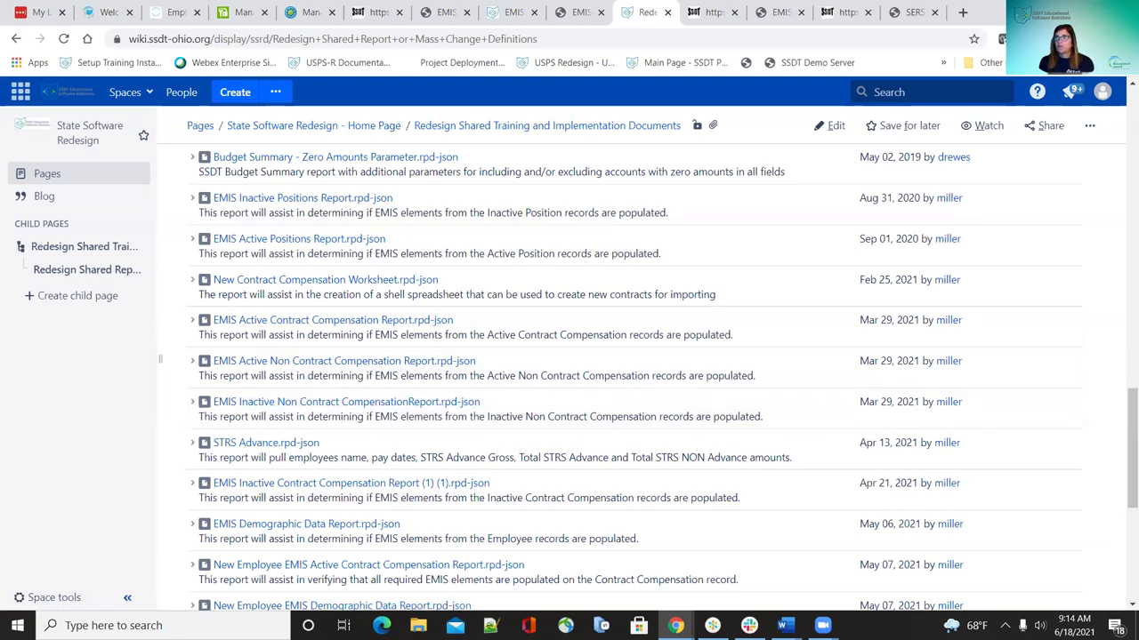
scroll(702, 437, down, 1)
scroll(701, 439, up, 1)
scroll(701, 436, down, 1)
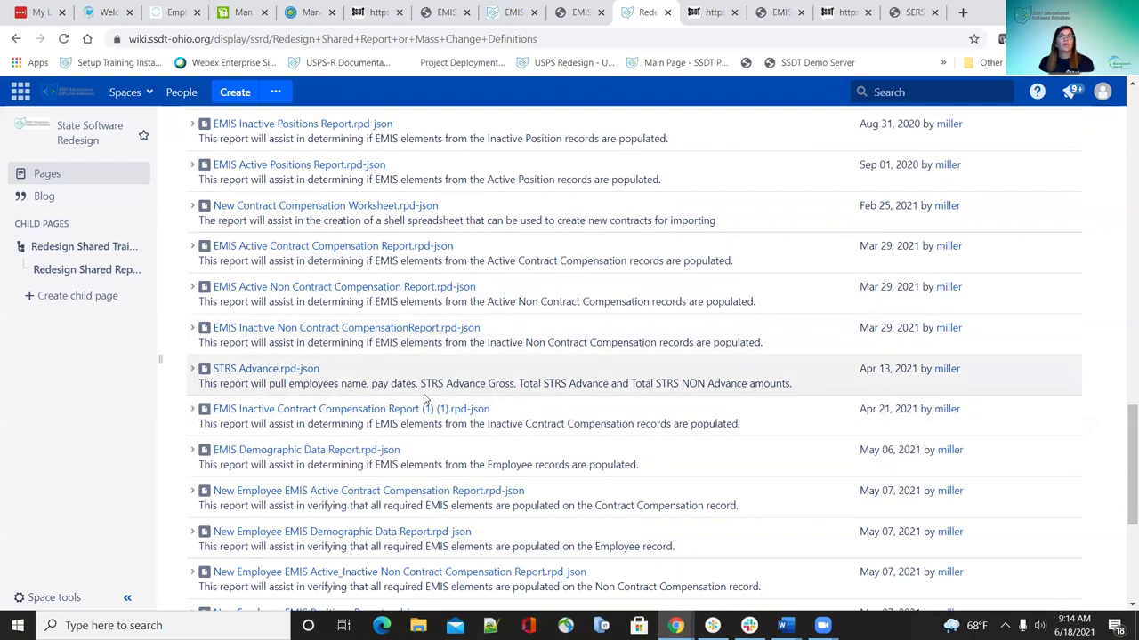
scroll(487, 427, down, 1)
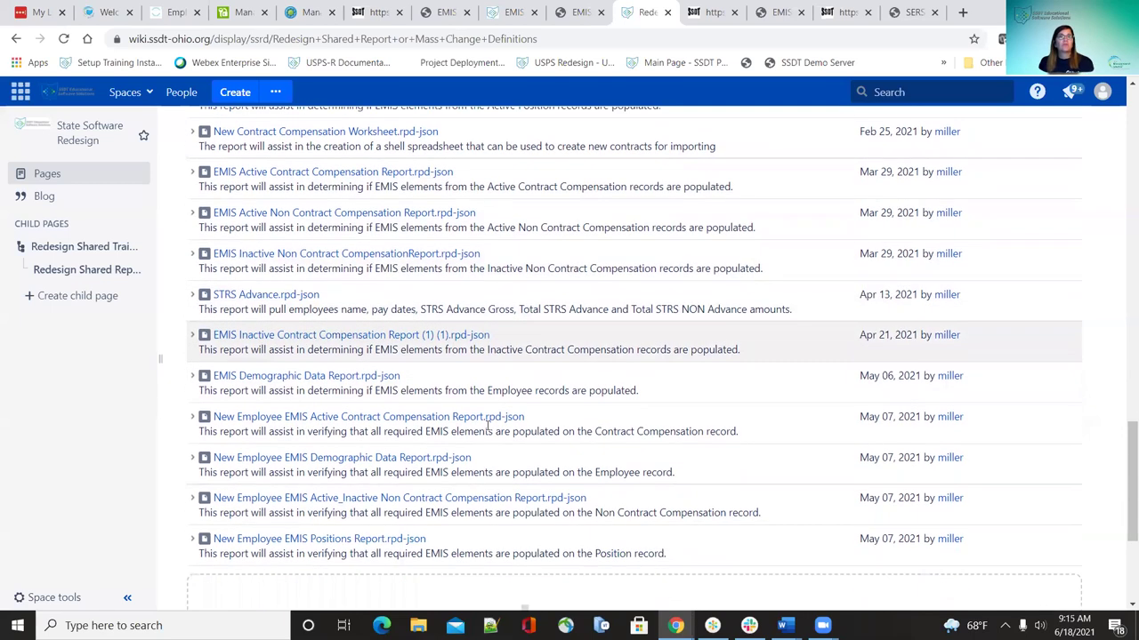
scroll(488, 427, down, 1)
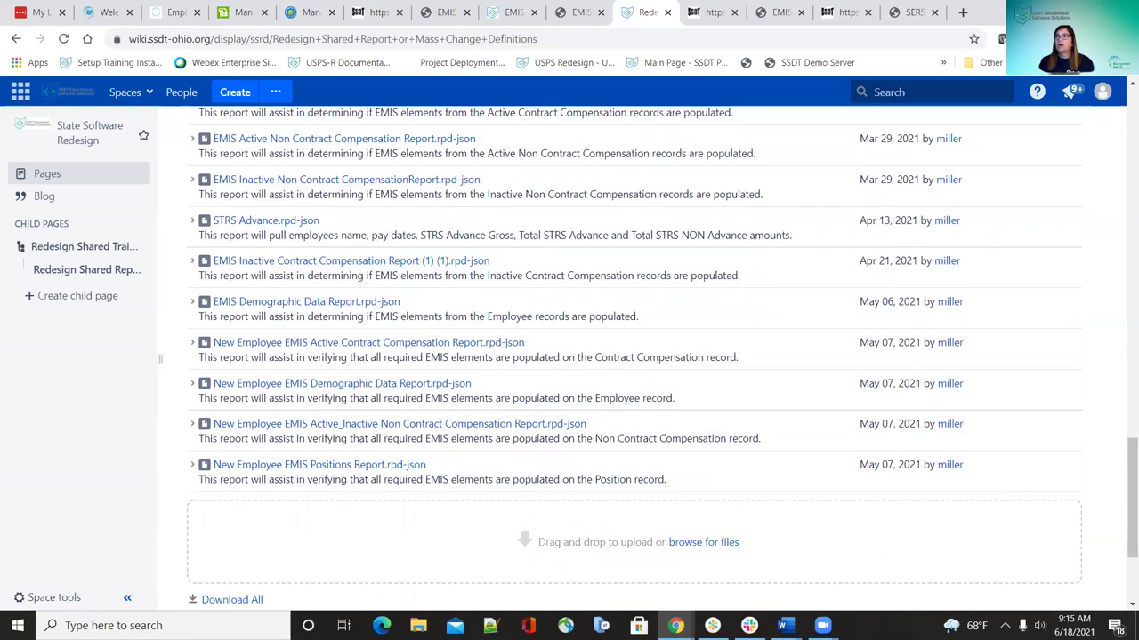
scroll(571, 404, up, 5)
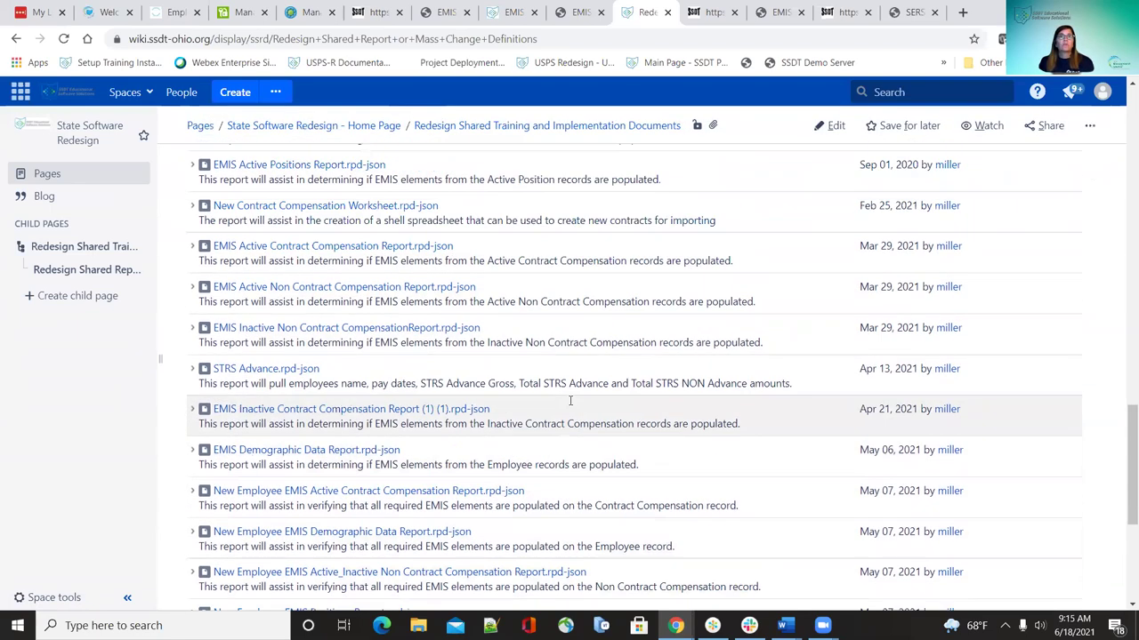
scroll(571, 404, down, 5)
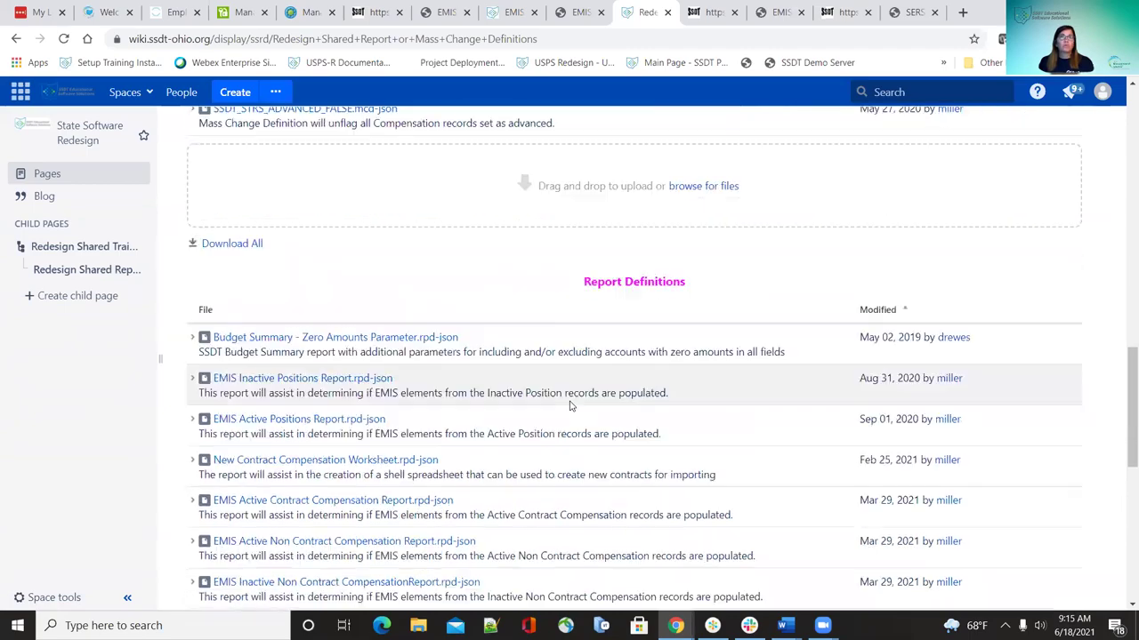
scroll(571, 401, down, 2)
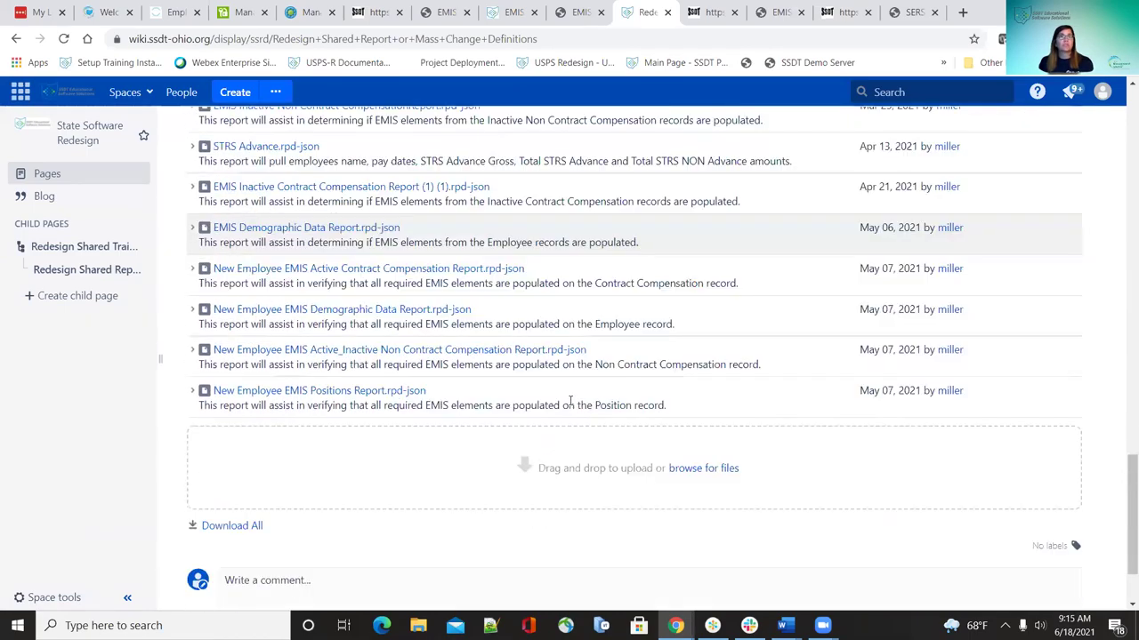
scroll(617, 434, up, 2)
scroll(616, 434, up, 9)
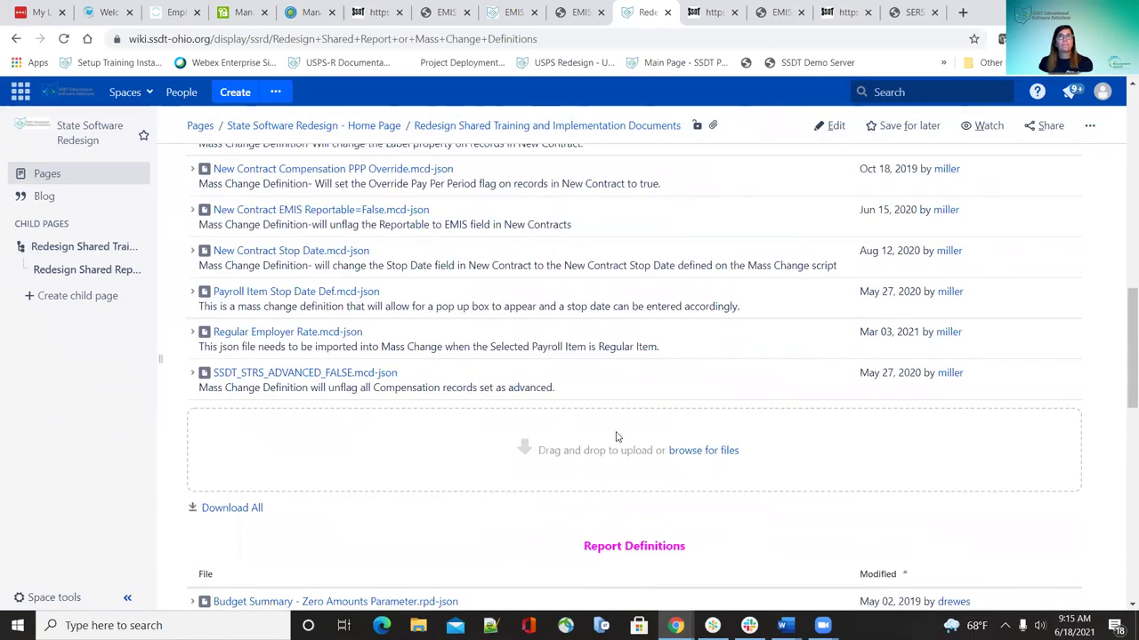
scroll(616, 434, up, 4)
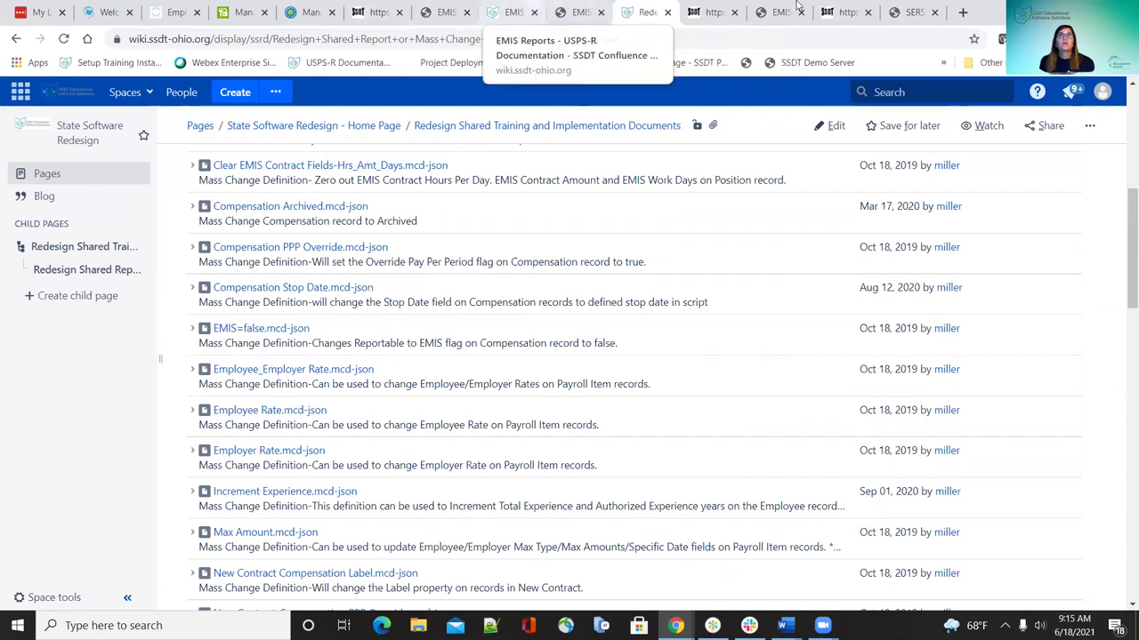
Switch to the USPS-R Documentation wiki and open FINAL L REPORTING USPS-R EMIS CHECKLIST under USPS and EMIS Connection, adjusting the sidebar width
click(587, 9)
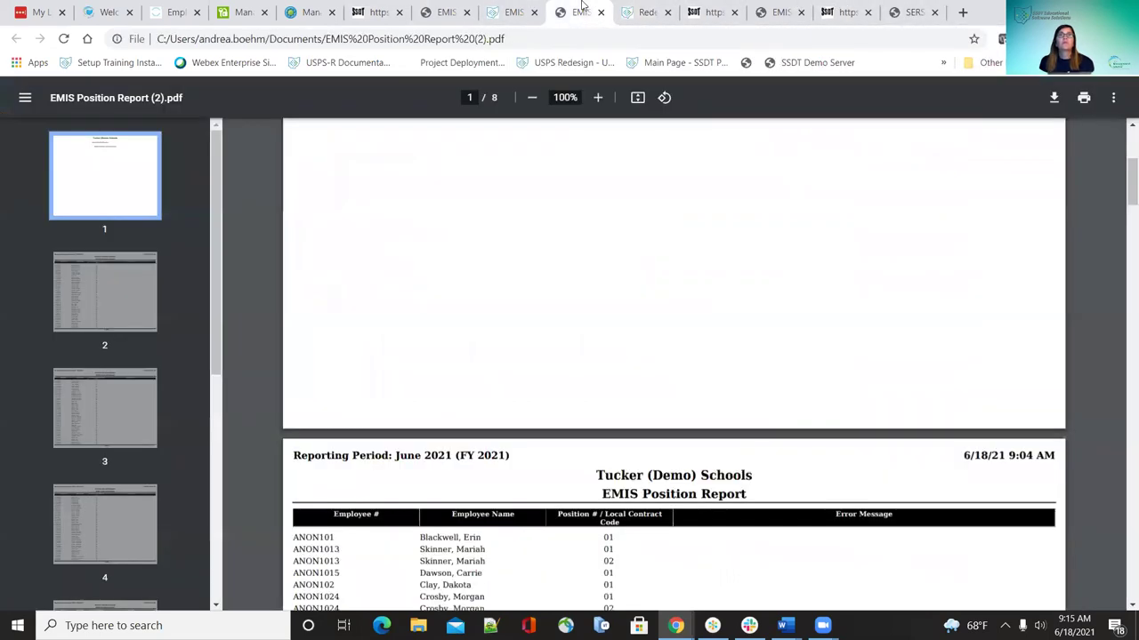
click(507, 11)
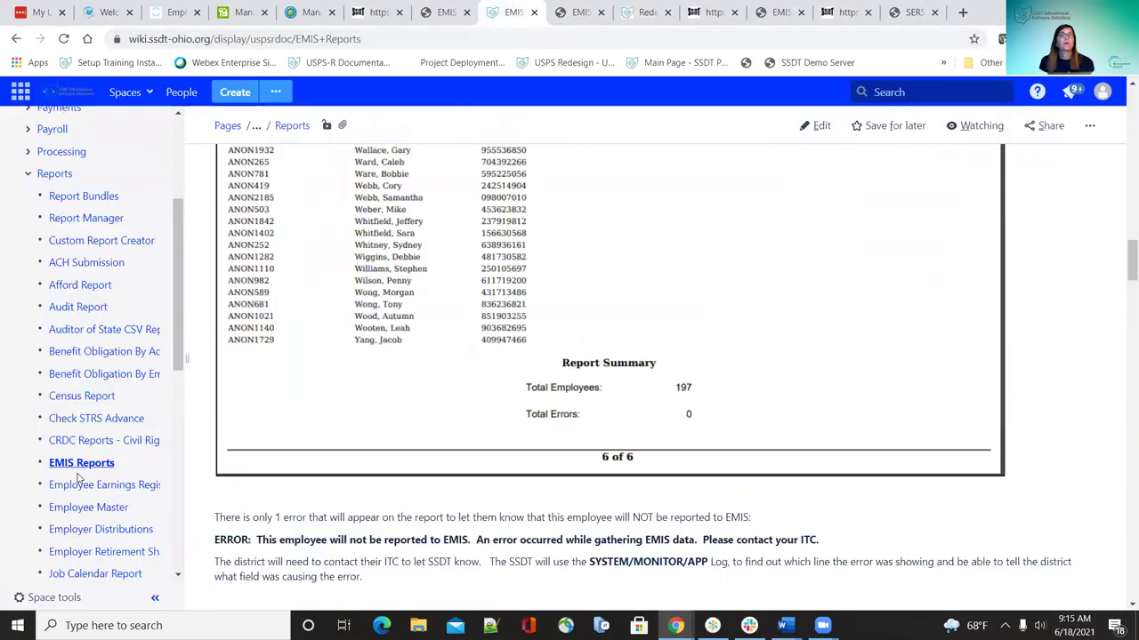
scroll(80, 481, down, 6)
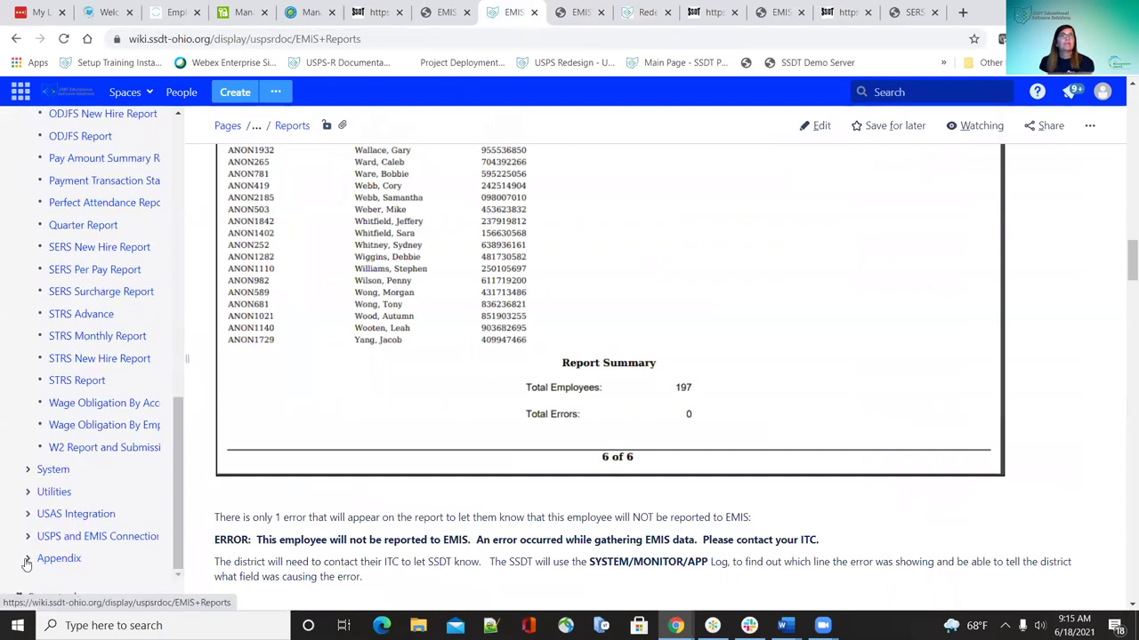
click(28, 559)
scroll(43, 474, down, 1)
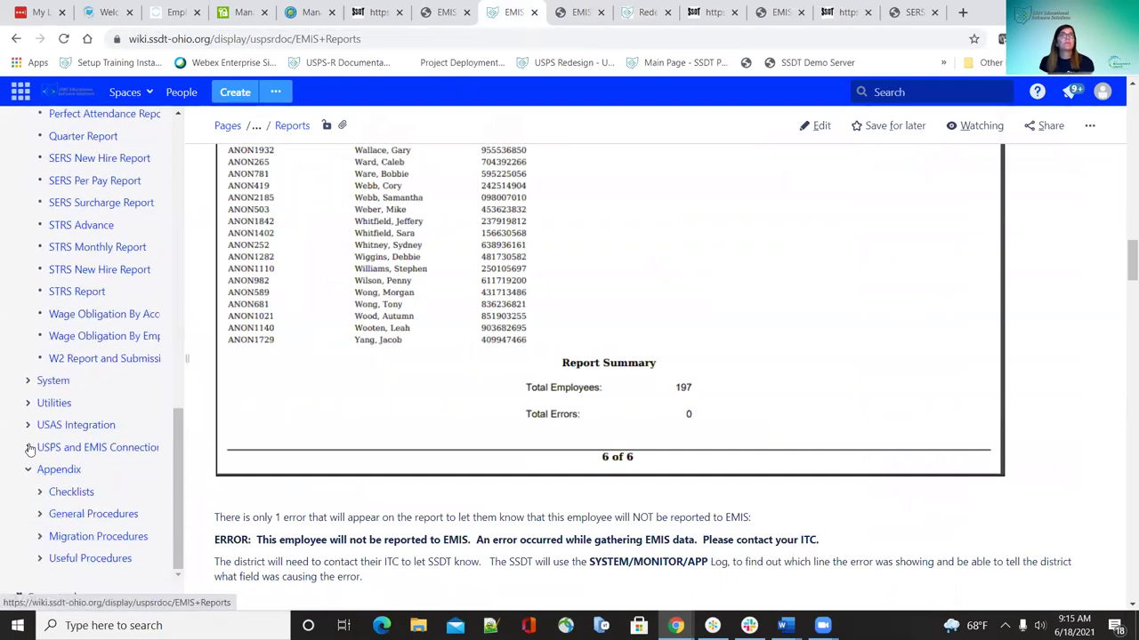
click(27, 449)
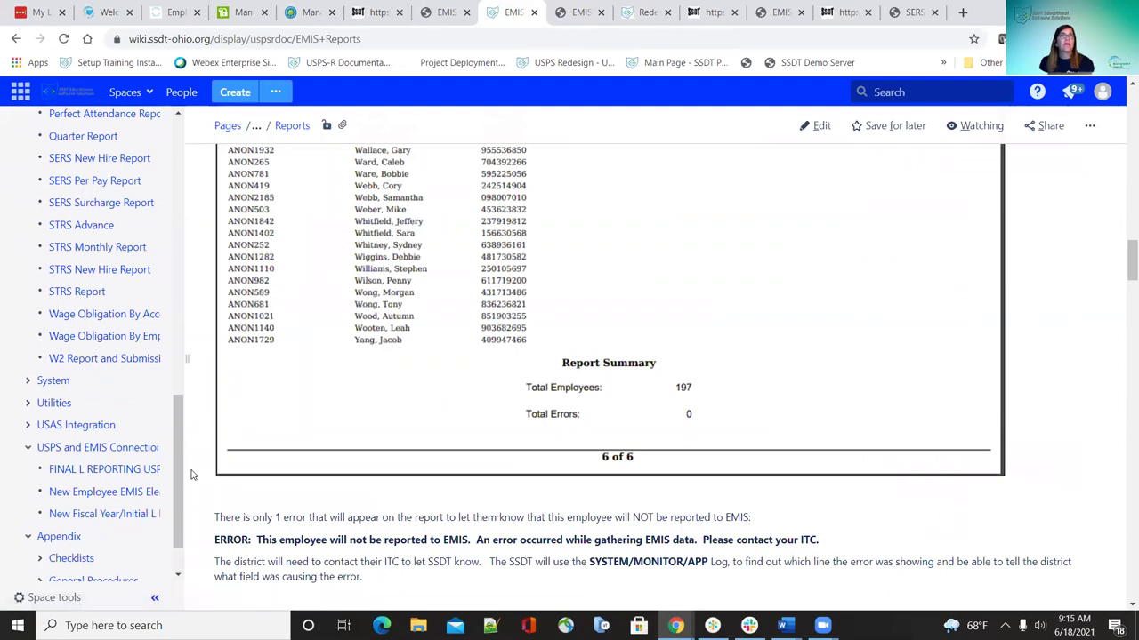
drag(185, 472, 298, 465)
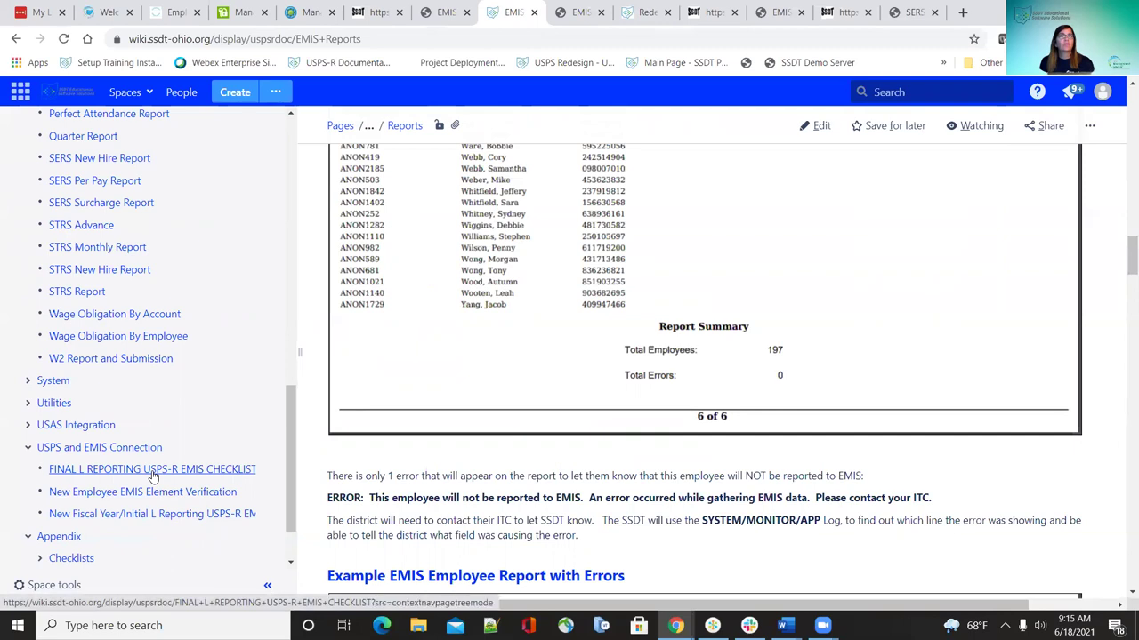
click(219, 472)
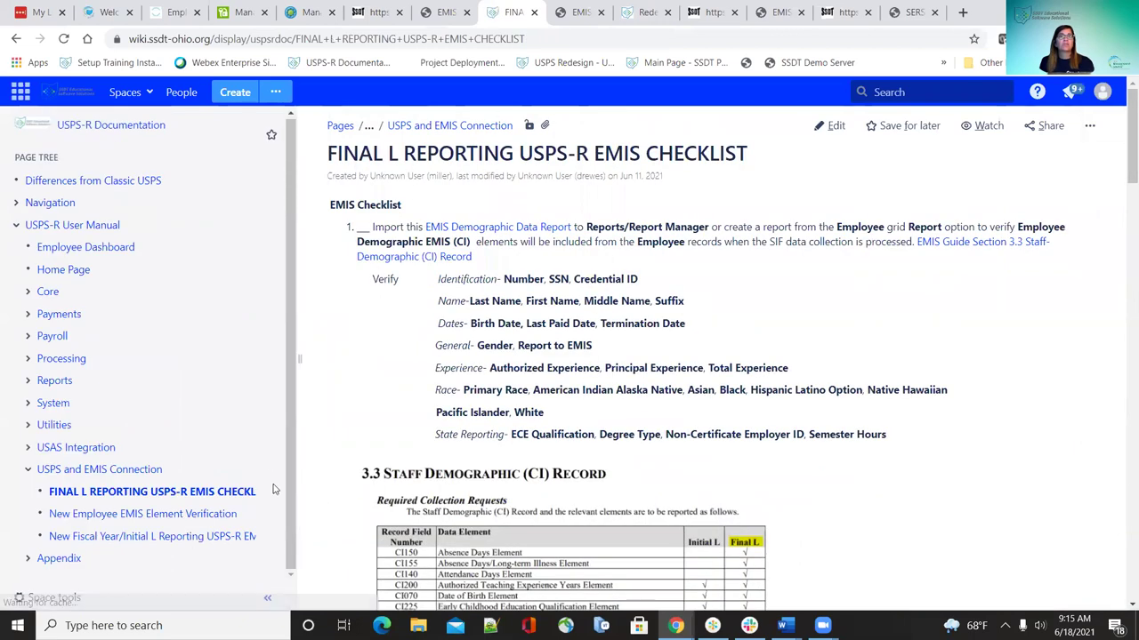
drag(295, 493, 186, 500)
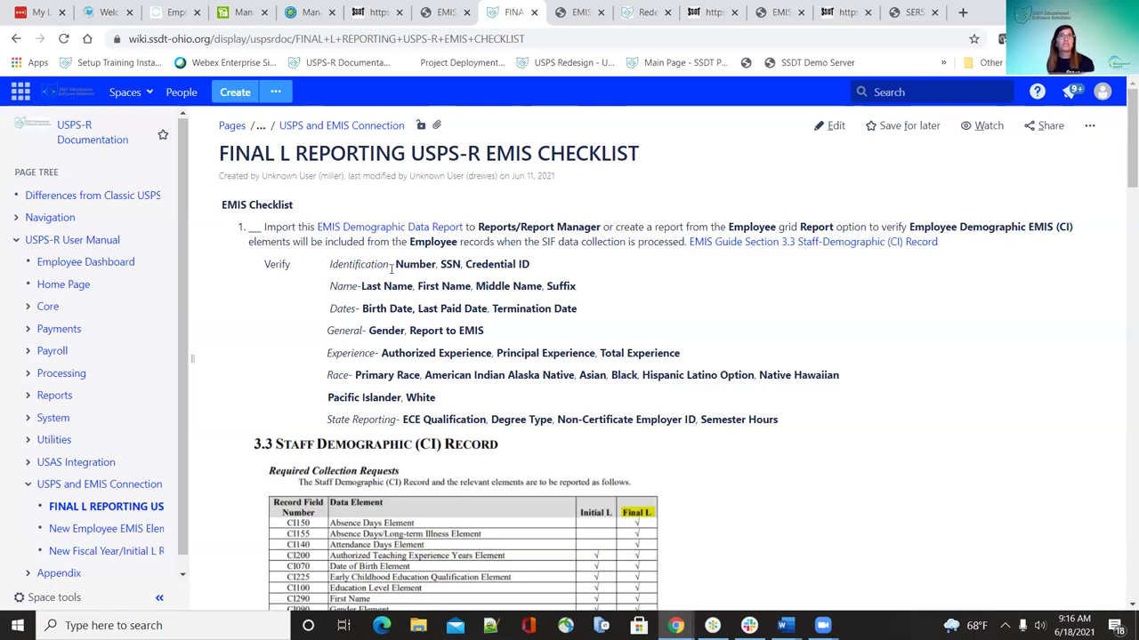
Review the checklist's Employee Demographic elements, the 3.3 Staff Demographic (CI) Record table and items 2 to 4
scroll(440, 380, down, 2)
scroll(439, 380, down, 1)
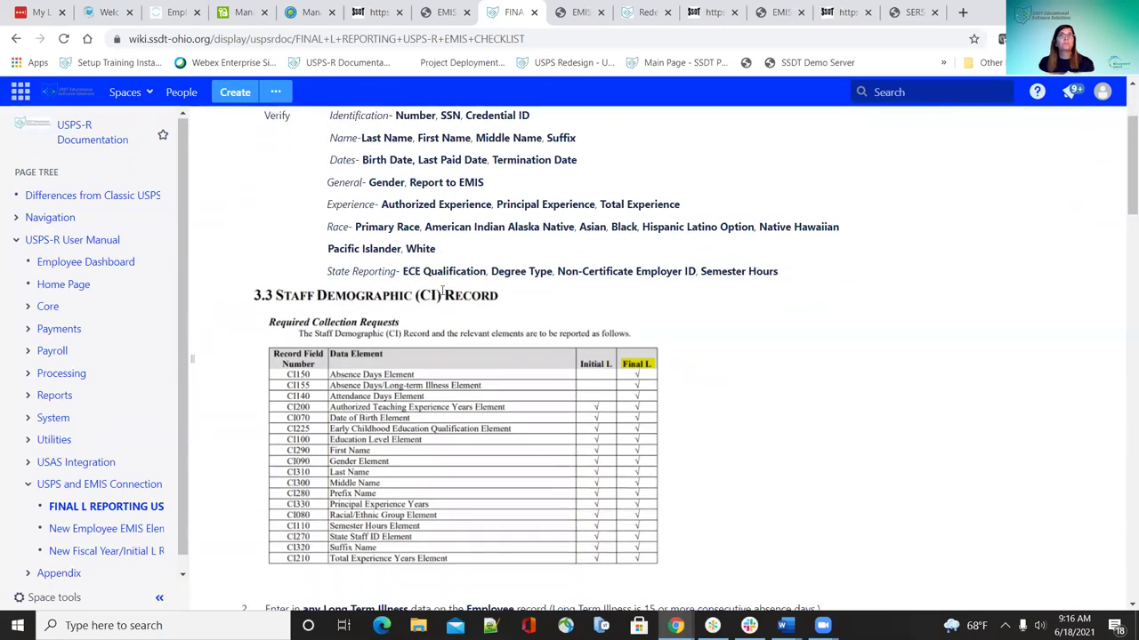
scroll(442, 293, down, 3)
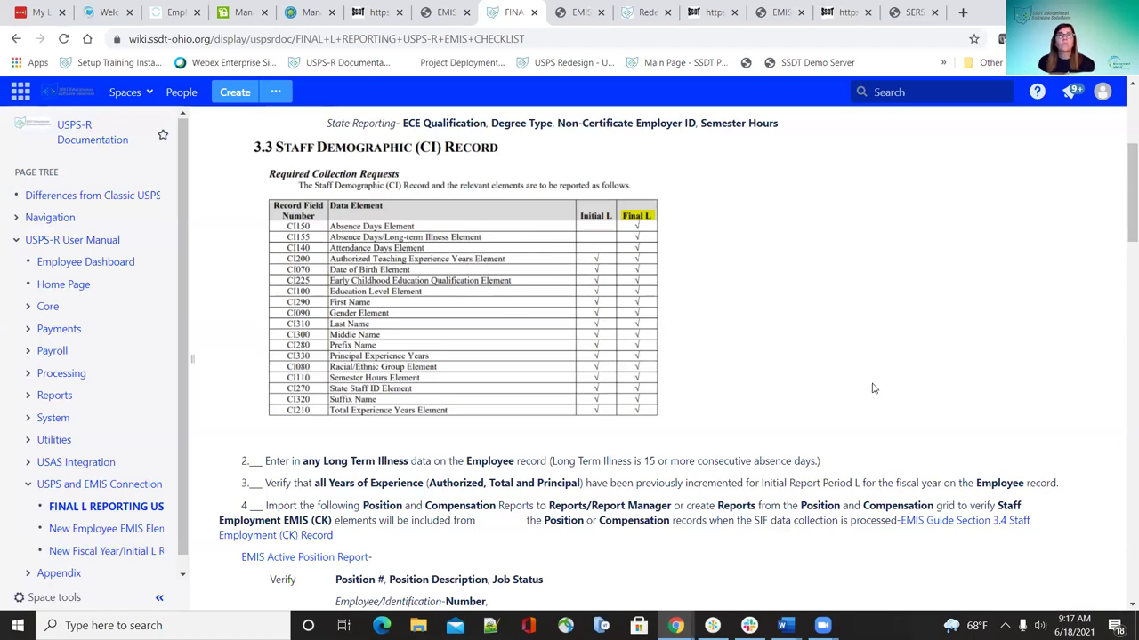
scroll(873, 388, down, 3)
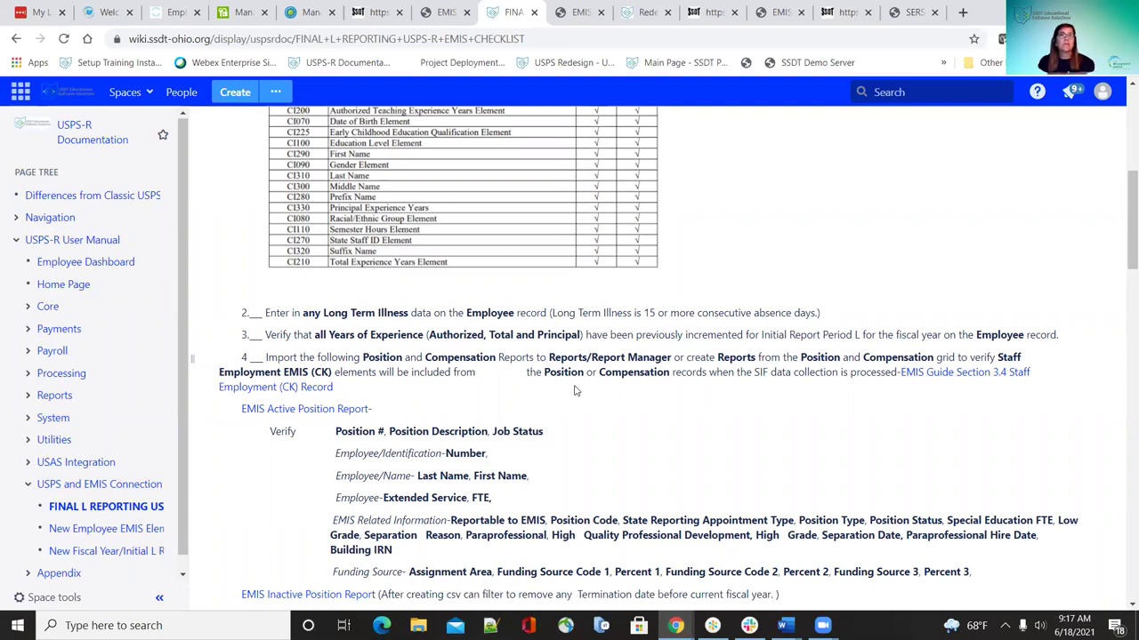
scroll(574, 390, down, 1)
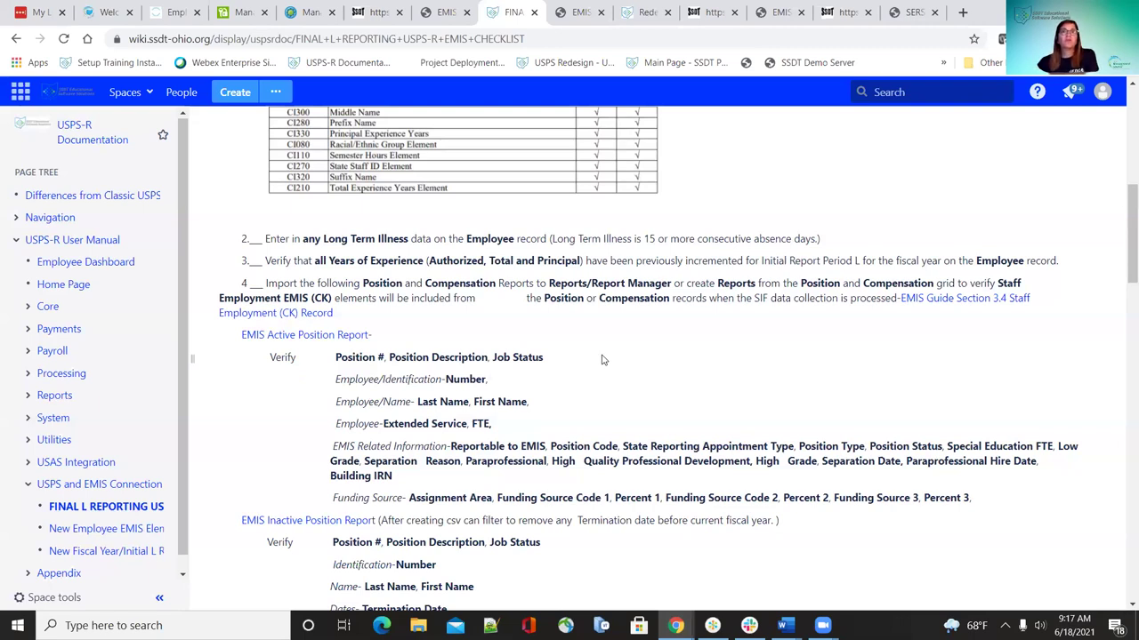
scroll(598, 316, down, 1)
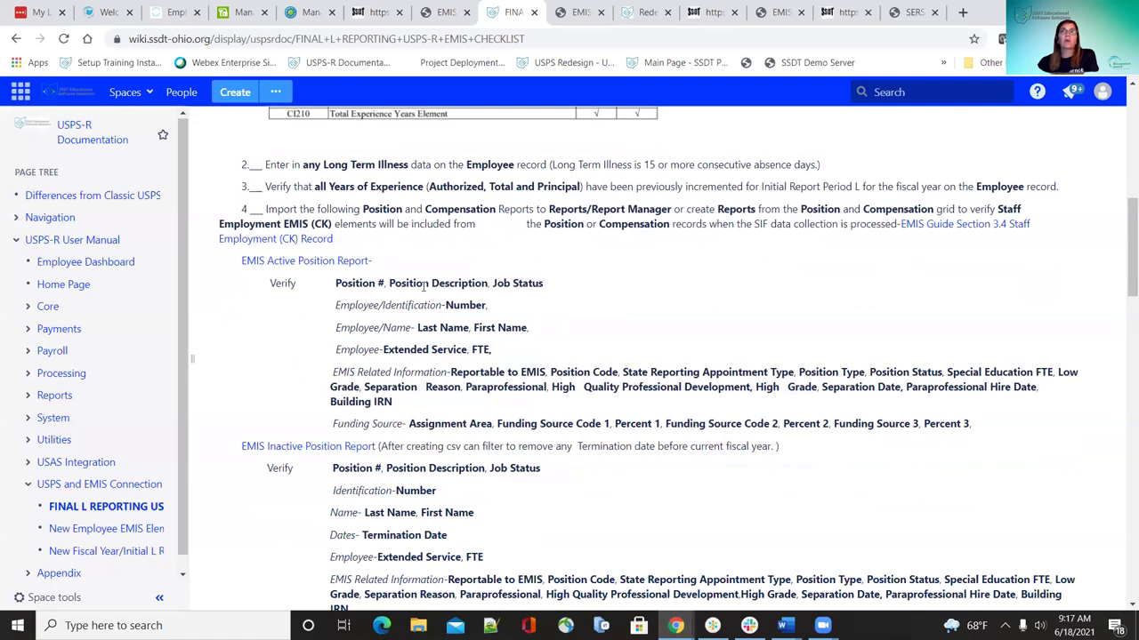
Preview and close the EMIS Active Non Contract Compensation Report attachment, and review the position and compensation reports listed under item 4
scroll(424, 285, down, 8)
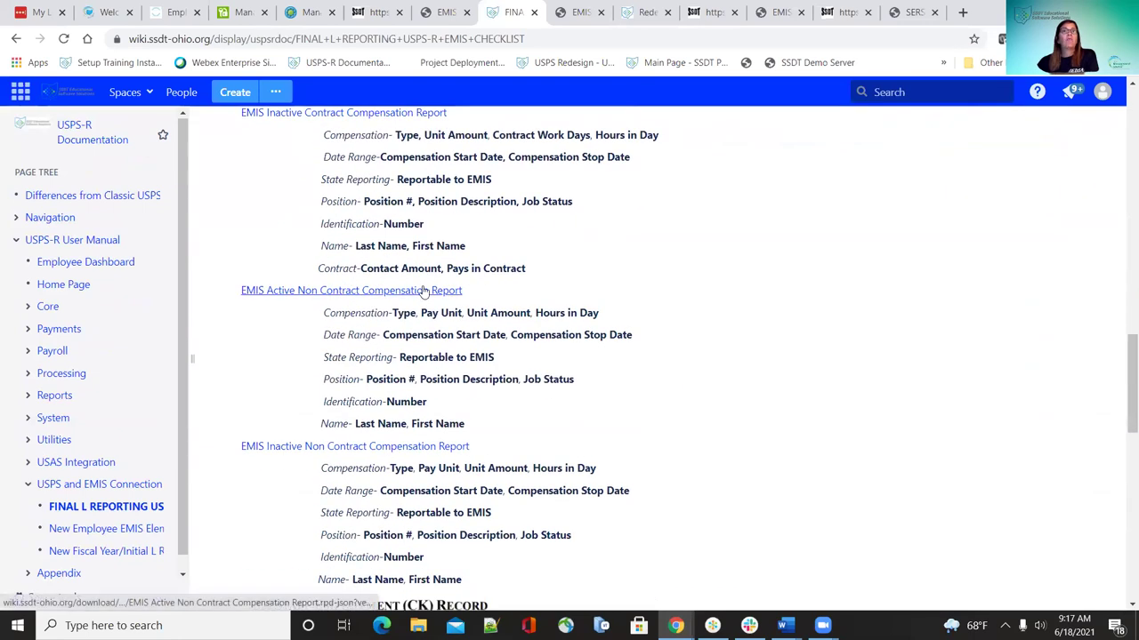
click(355, 293)
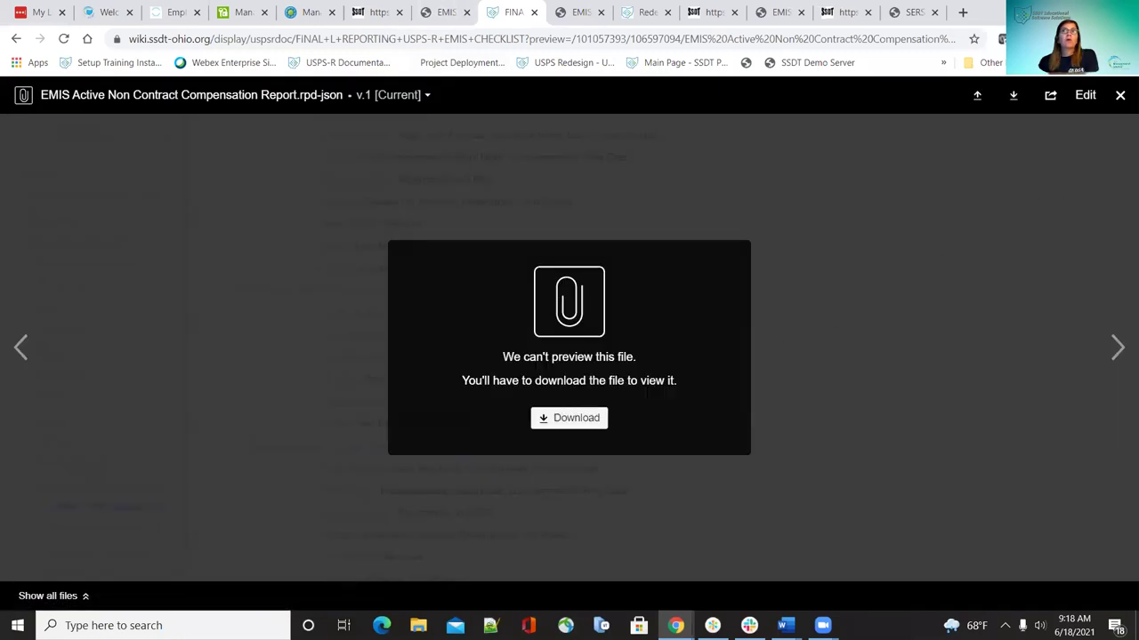
click(1120, 94)
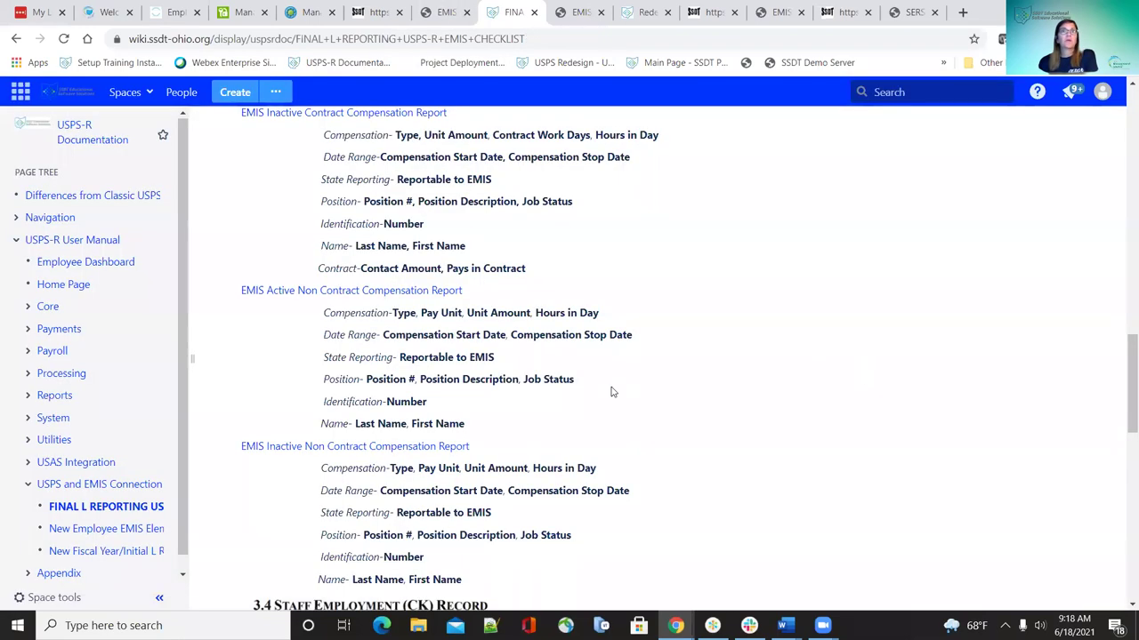
scroll(611, 391, up, 5)
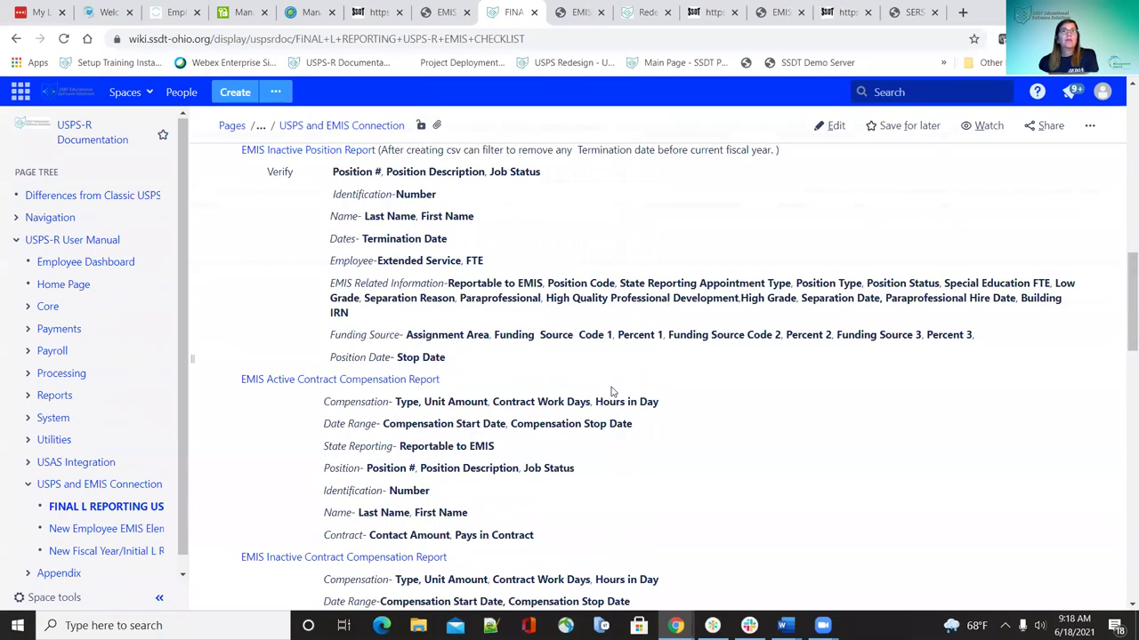
scroll(611, 391, up, 2)
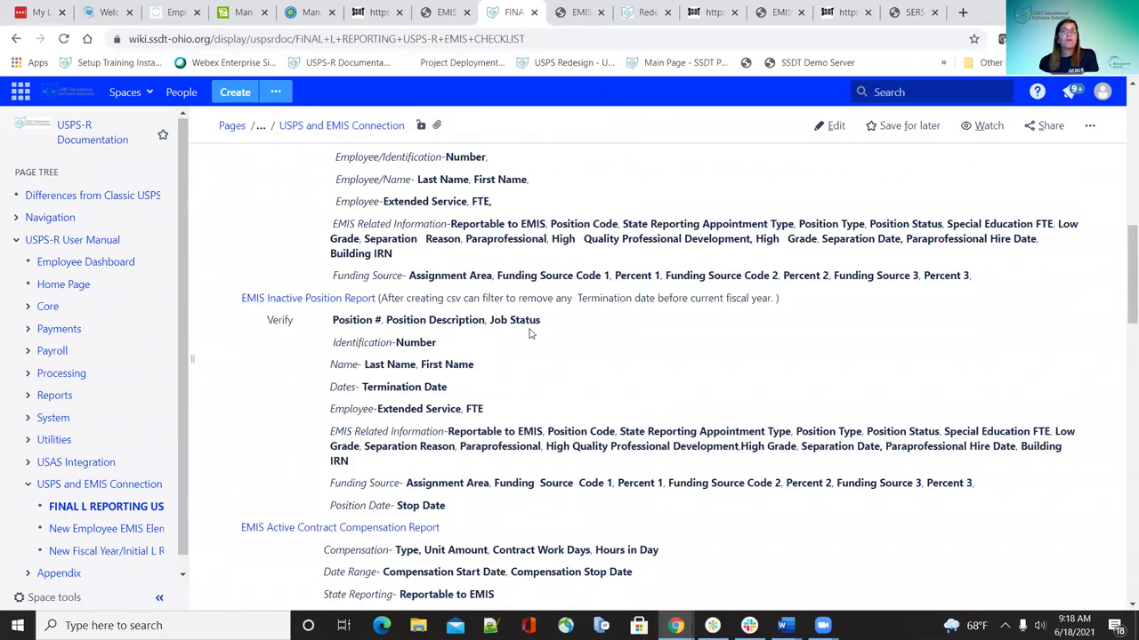
scroll(529, 333, up, 2)
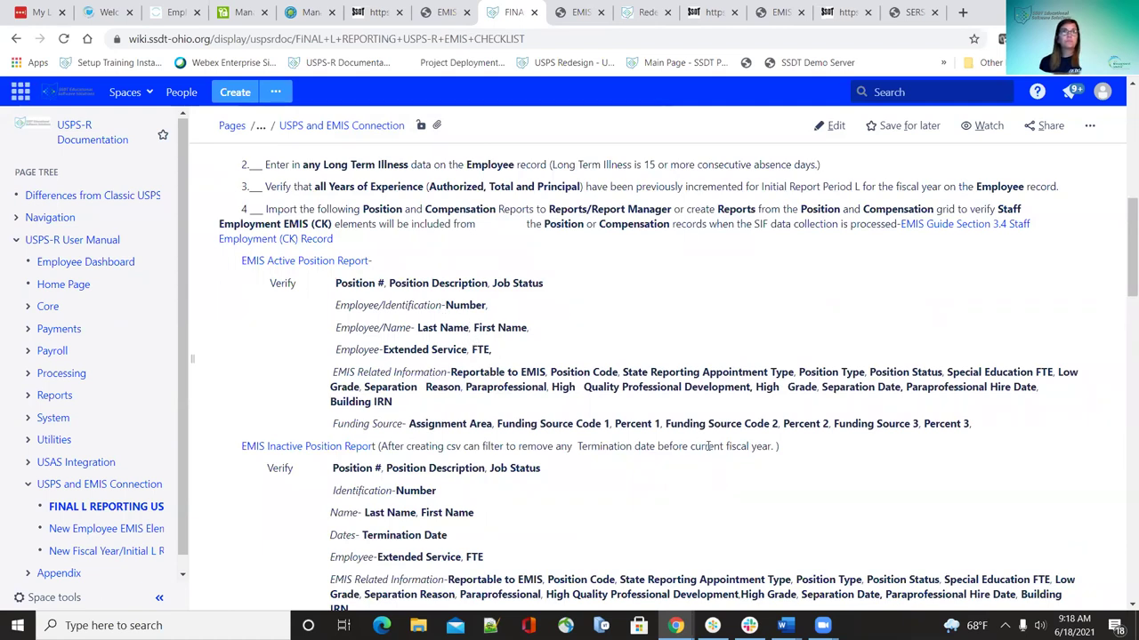
Review the 3.4 Staff Employment (CK) Record table and checklist items 5 to 12
scroll(709, 449, down, 2)
scroll(709, 450, down, 12)
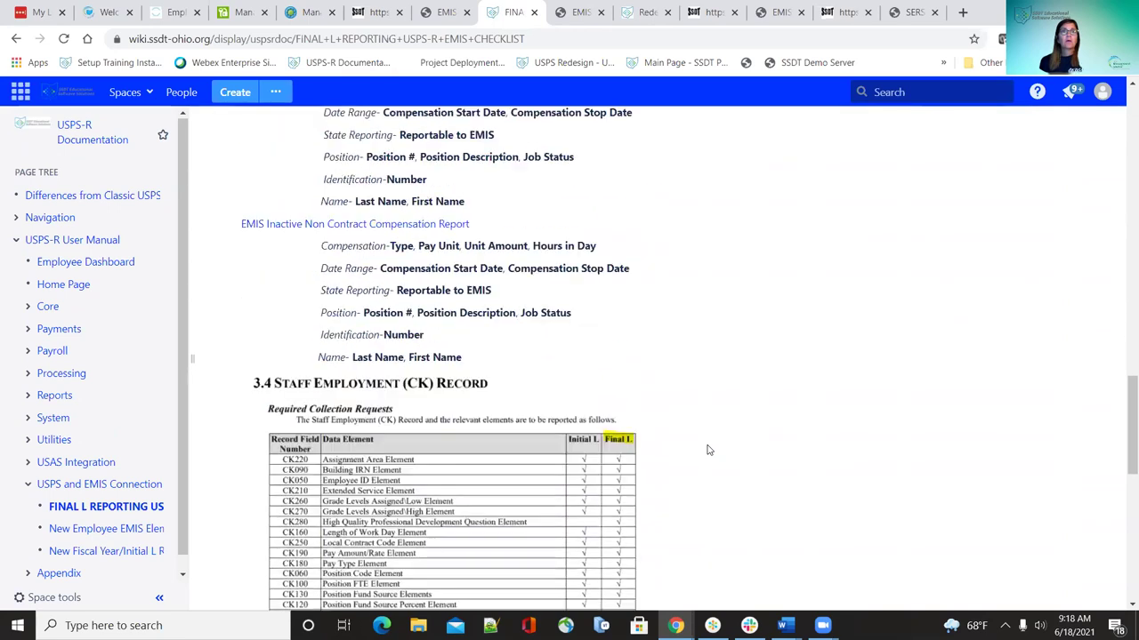
scroll(709, 449, down, 2)
scroll(709, 449, down, 1)
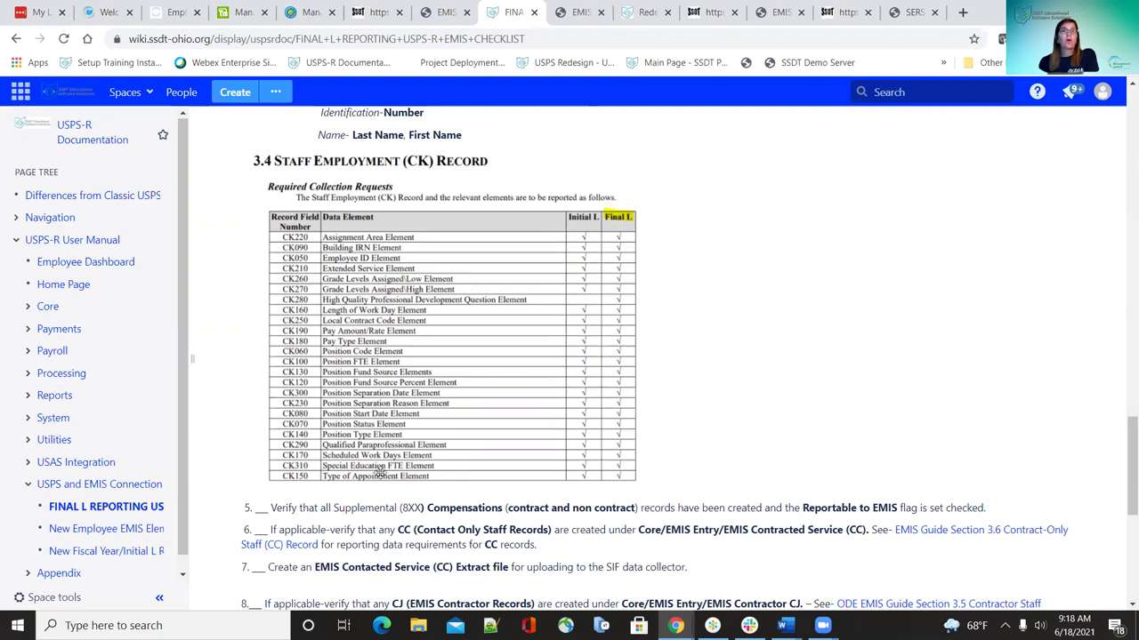
scroll(461, 295, down, 1)
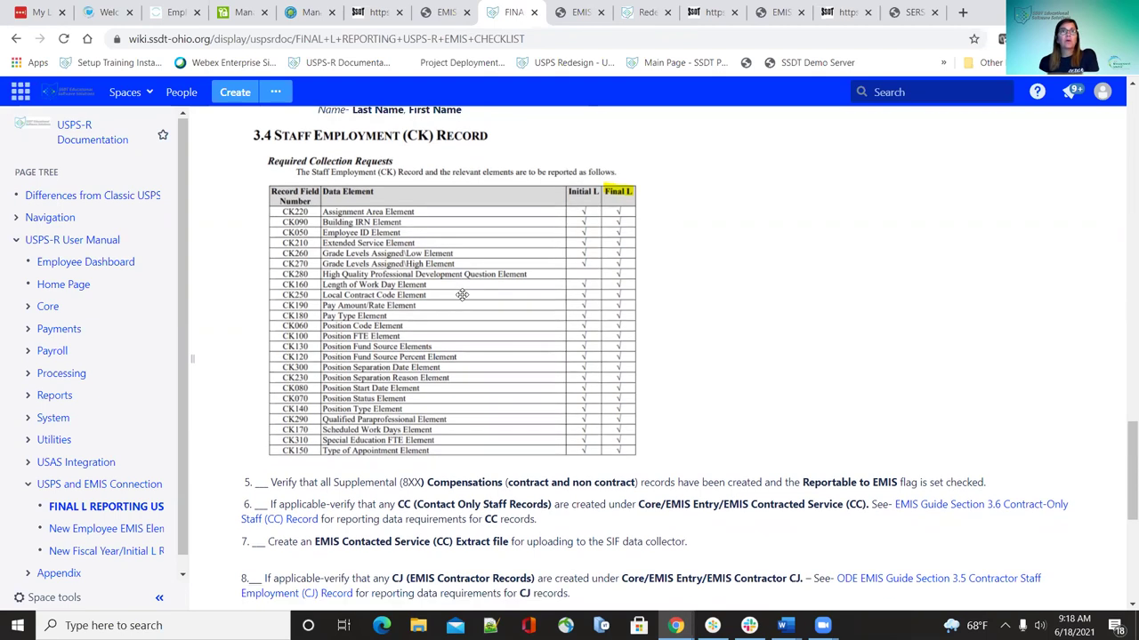
scroll(462, 294, down, 1)
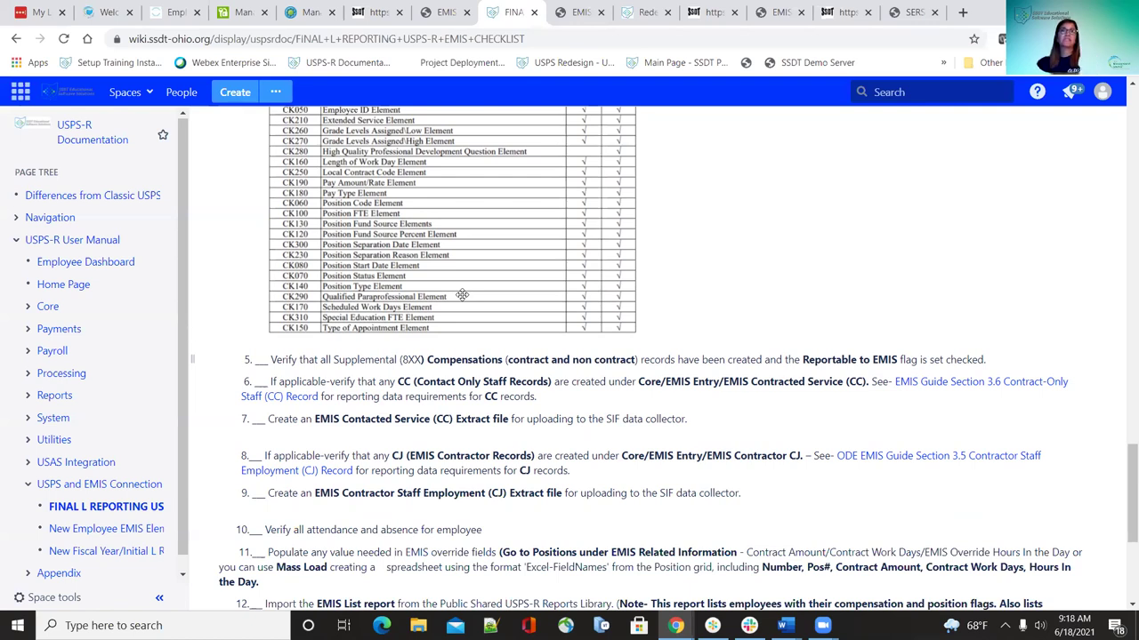
scroll(542, 373, down, 2)
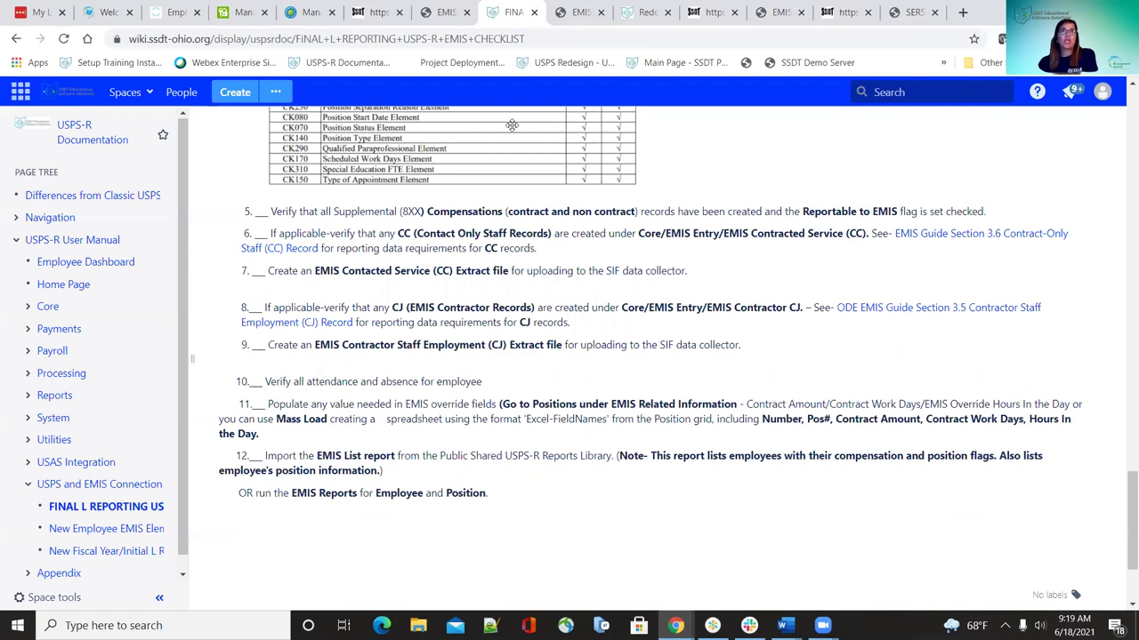
Switch to USPS-R, open EMIS Contracted Service (CC) under EMIS Entry, and view the LEAP record's details, closing it without changes
click(377, 13)
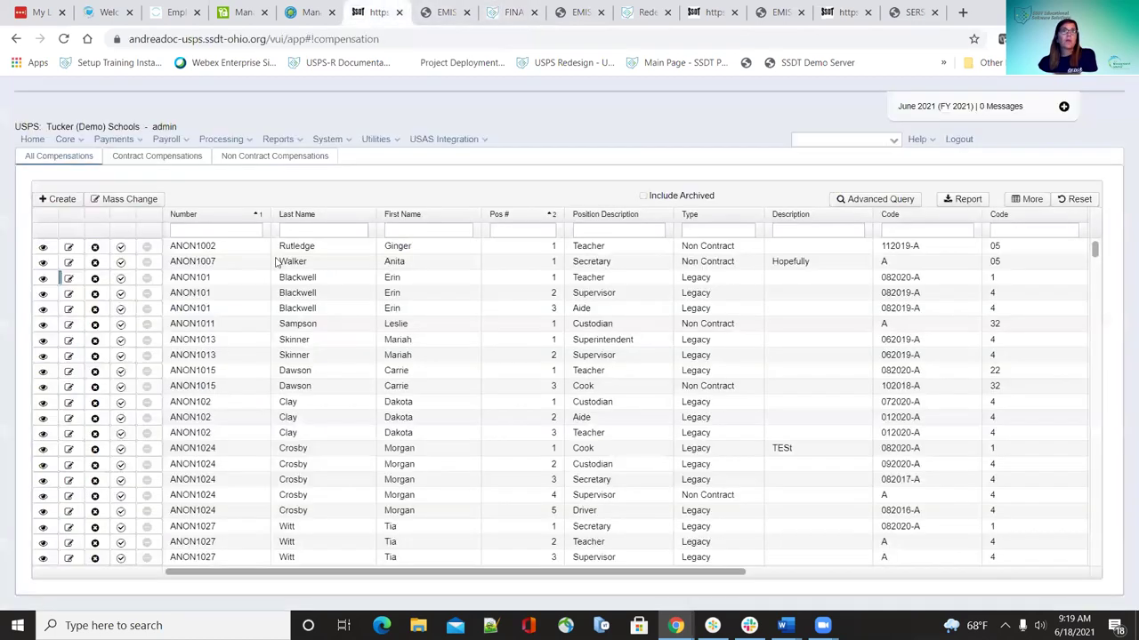
click(65, 140)
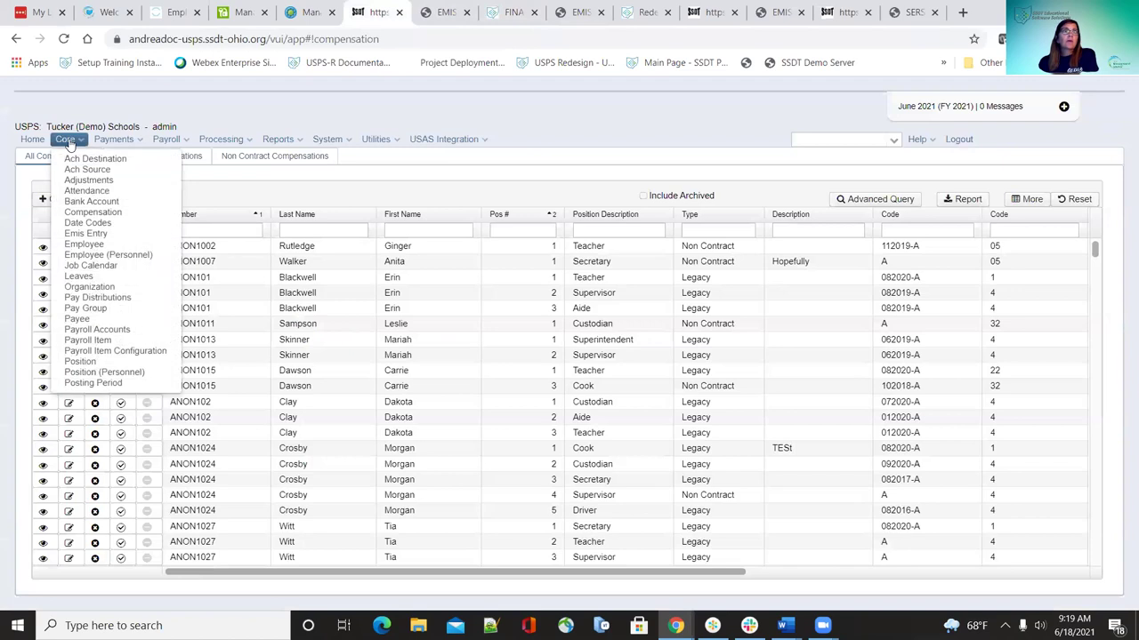
click(89, 233)
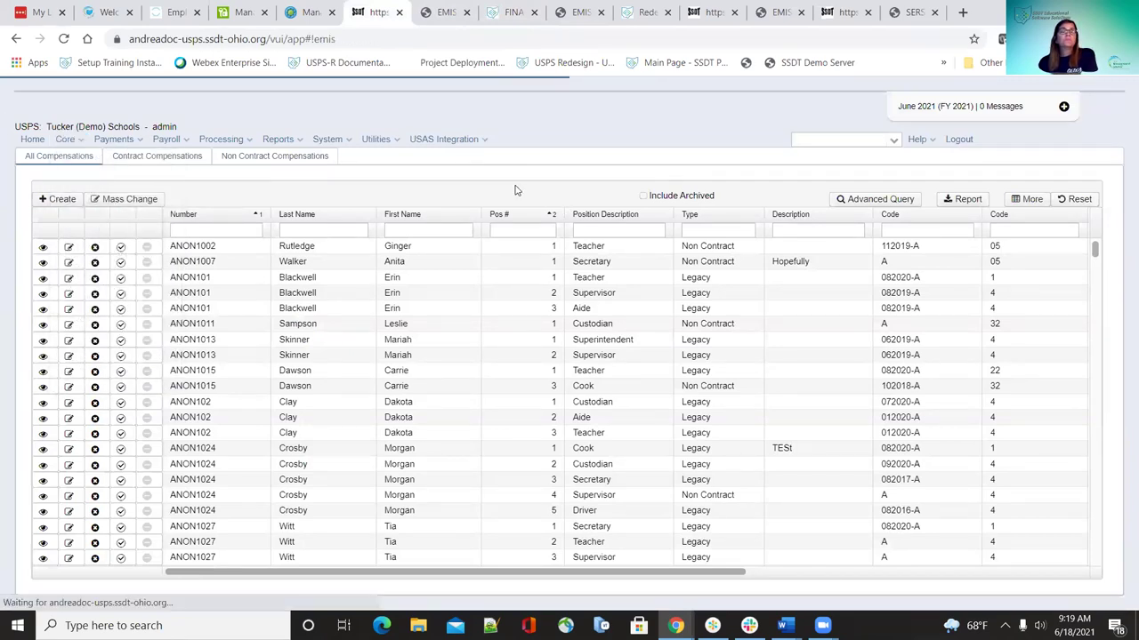
click(365, 155)
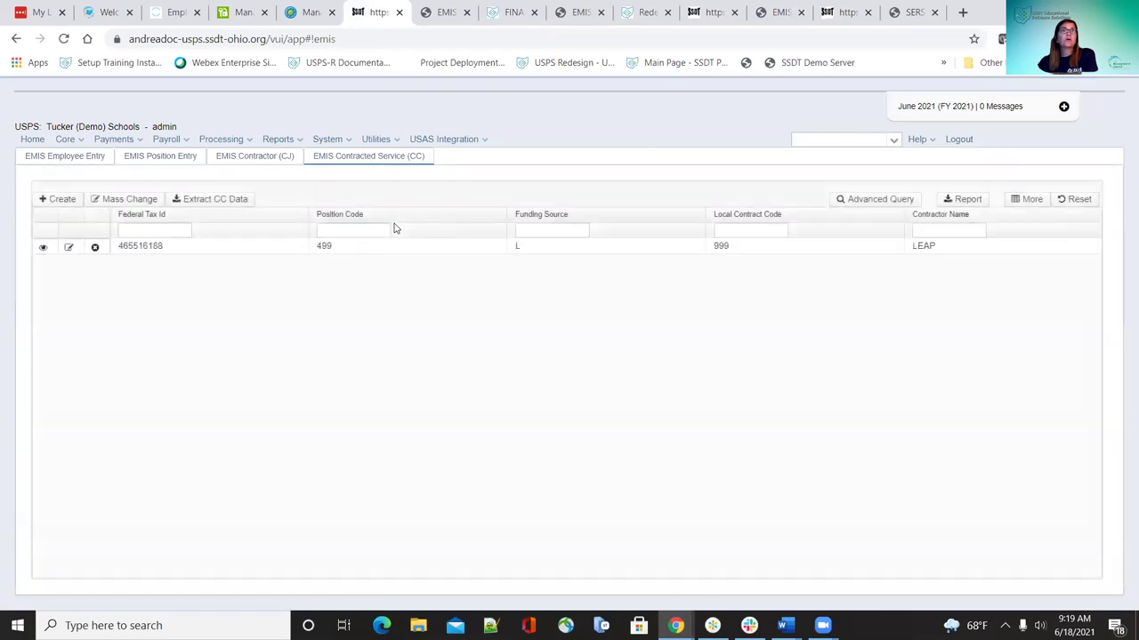
click(69, 247)
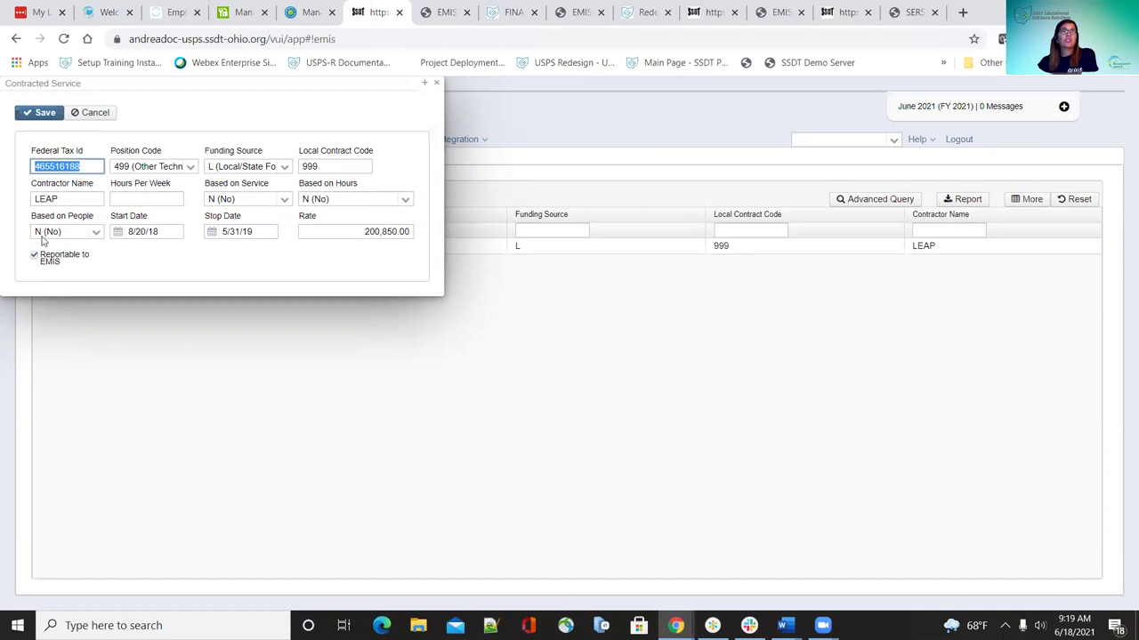
click(435, 88)
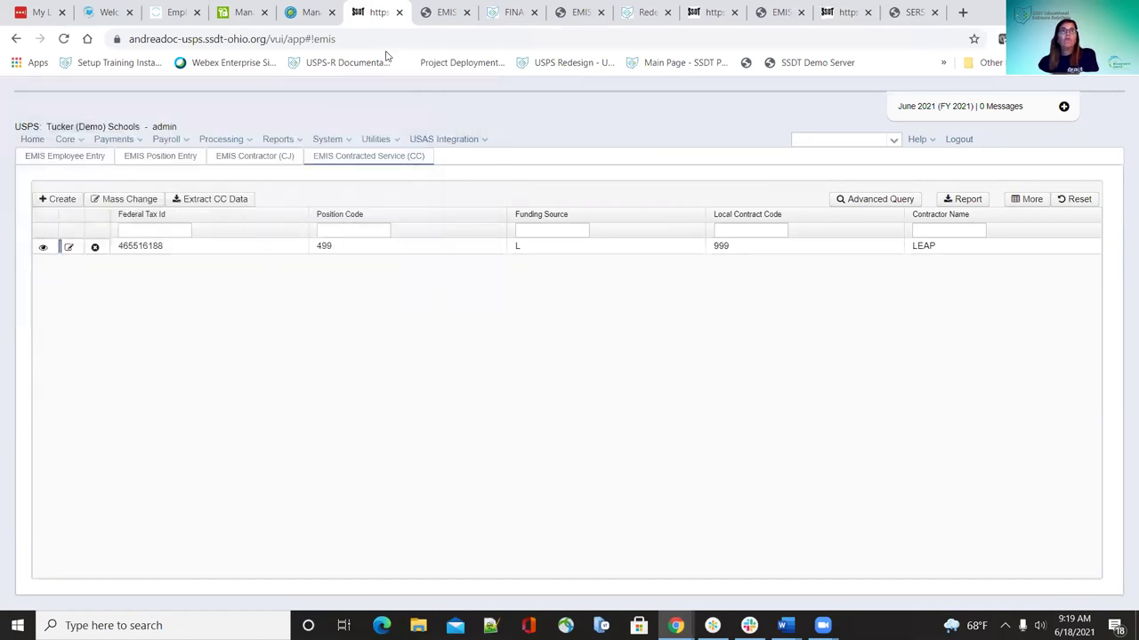
Extract the CJ data from the EMIS Contractor (CJ) records, then open the extract file and close it
click(287, 158)
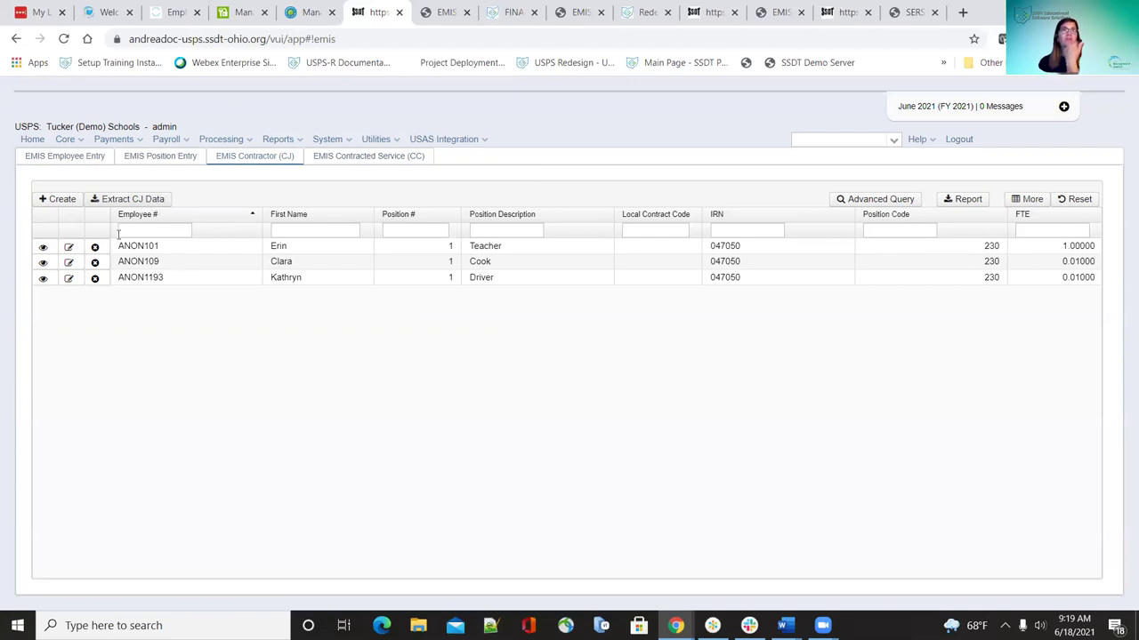
click(129, 200)
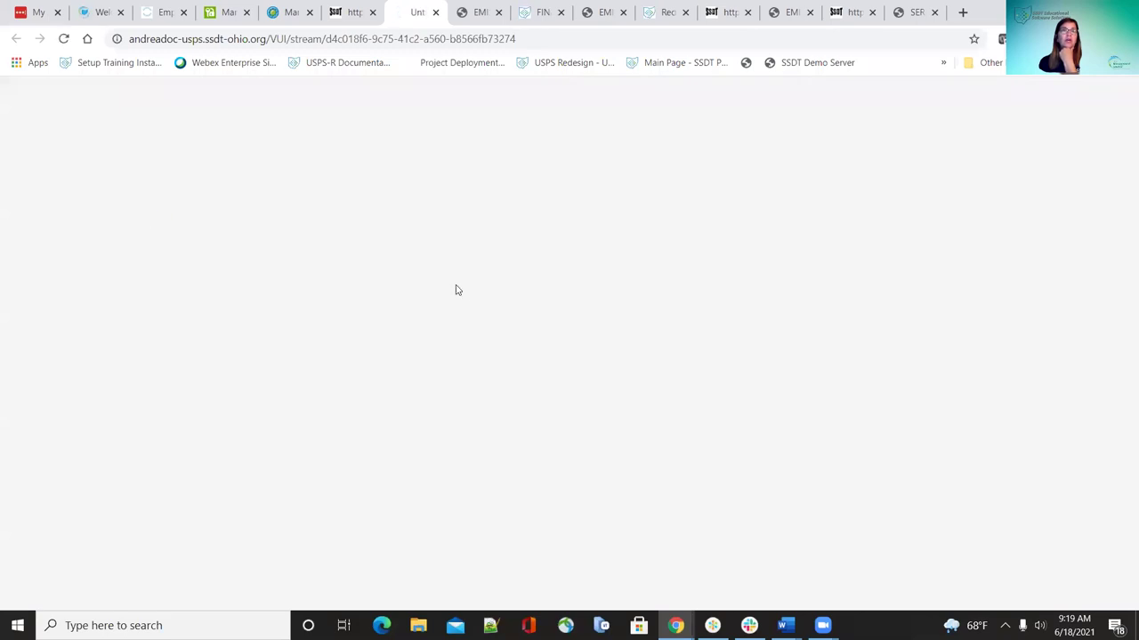
click(594, 380)
click(138, 589)
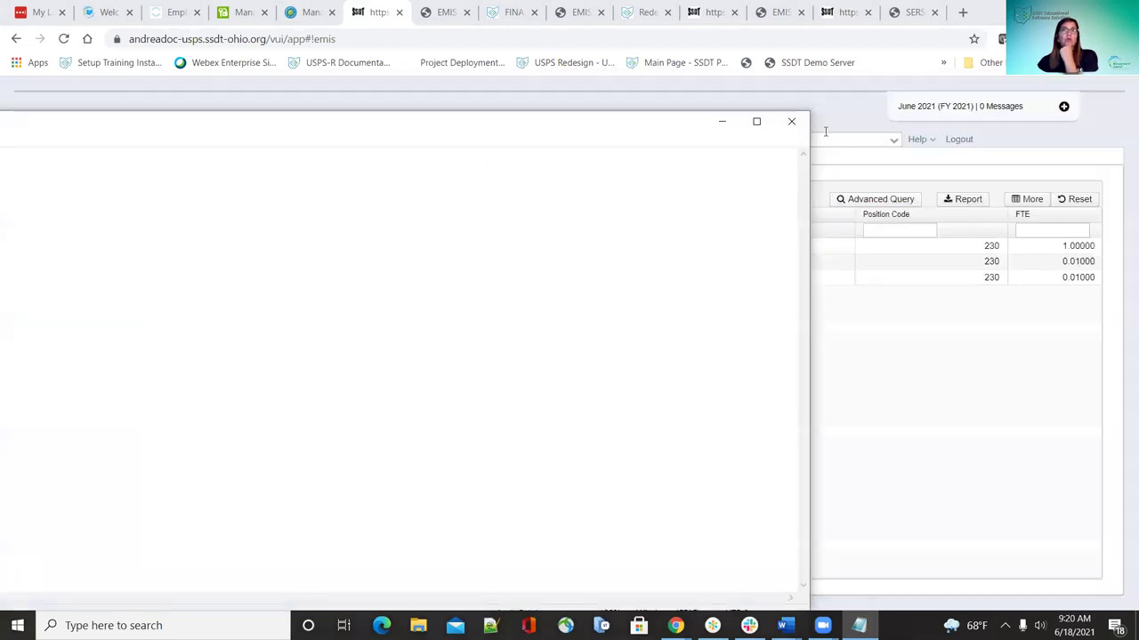
click(790, 121)
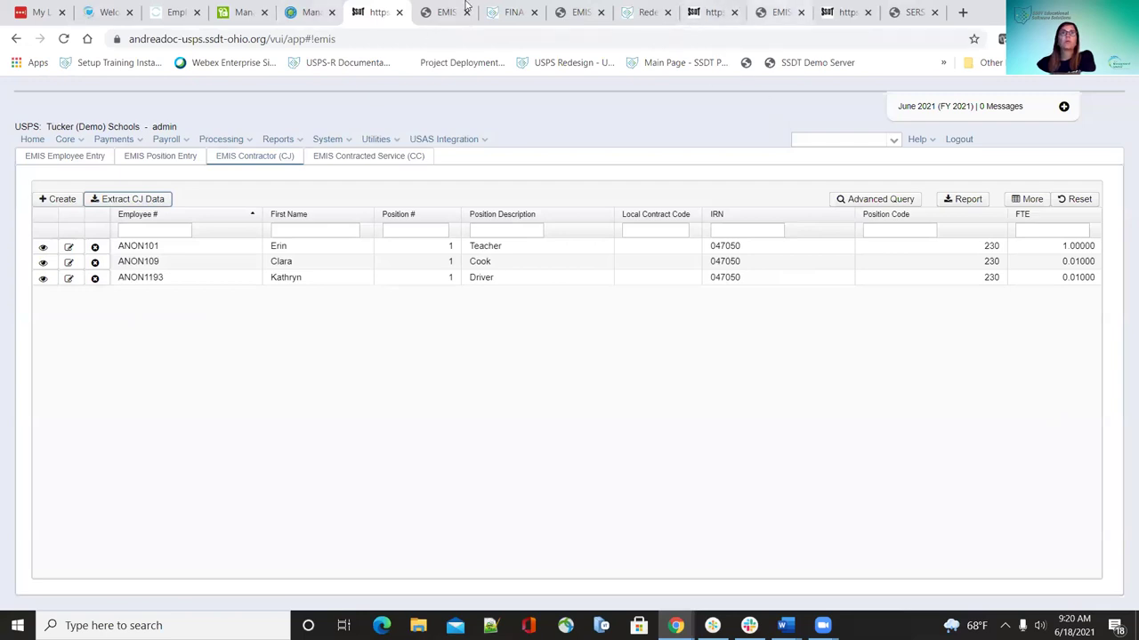
Return to the Final L checklist in the wiki and review items 10 to 12
click(511, 11)
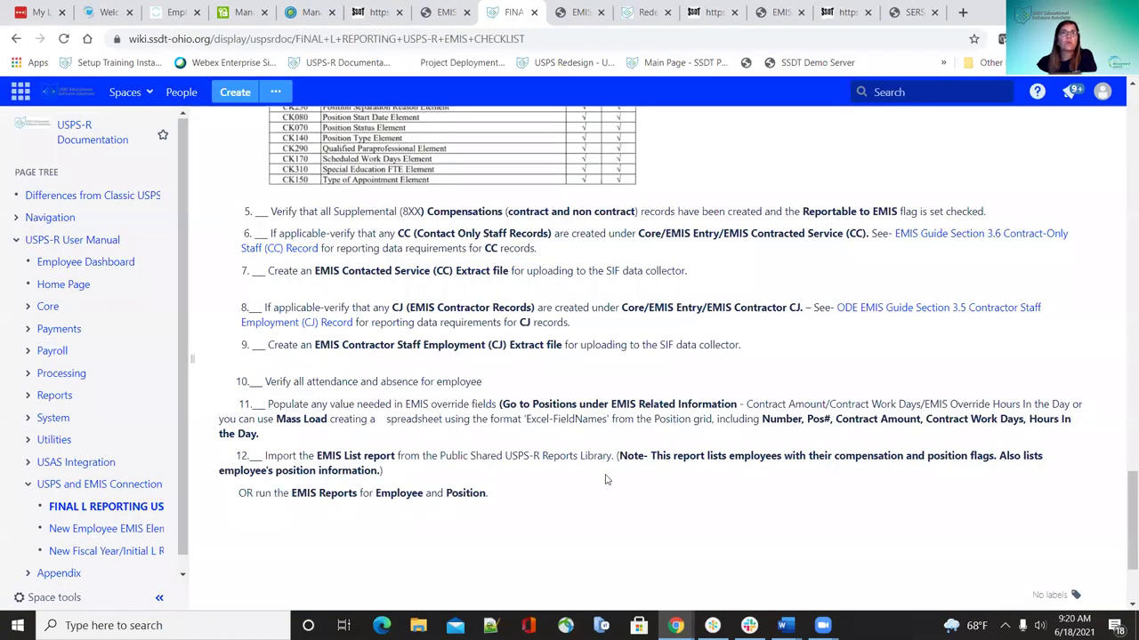
scroll(605, 481, down, 2)
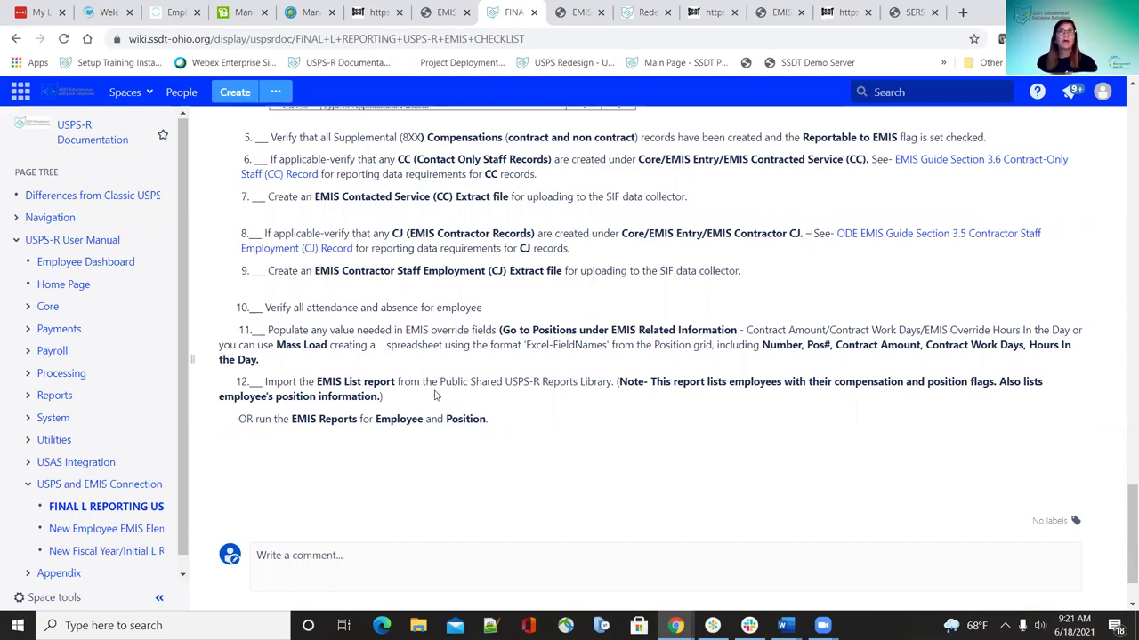
scroll(435, 395, down, 1)
scroll(439, 323, up, 1)
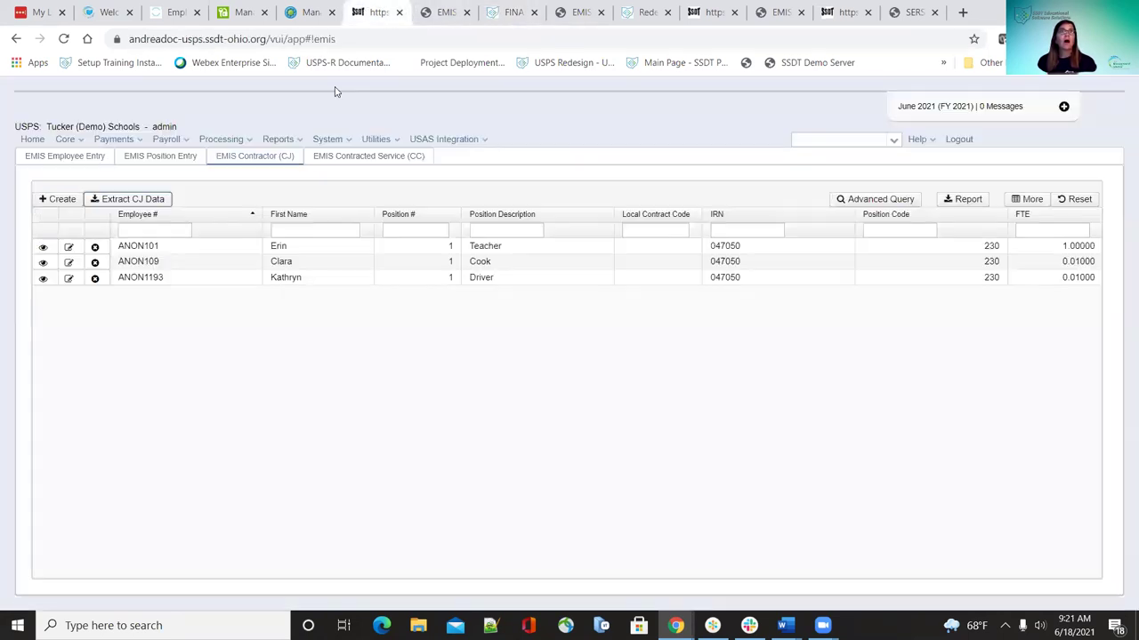
In USPS-R, open the Position grid and examine the EMIS override fields in the first Teacher position, closing it without saving
click(378, 12)
click(65, 140)
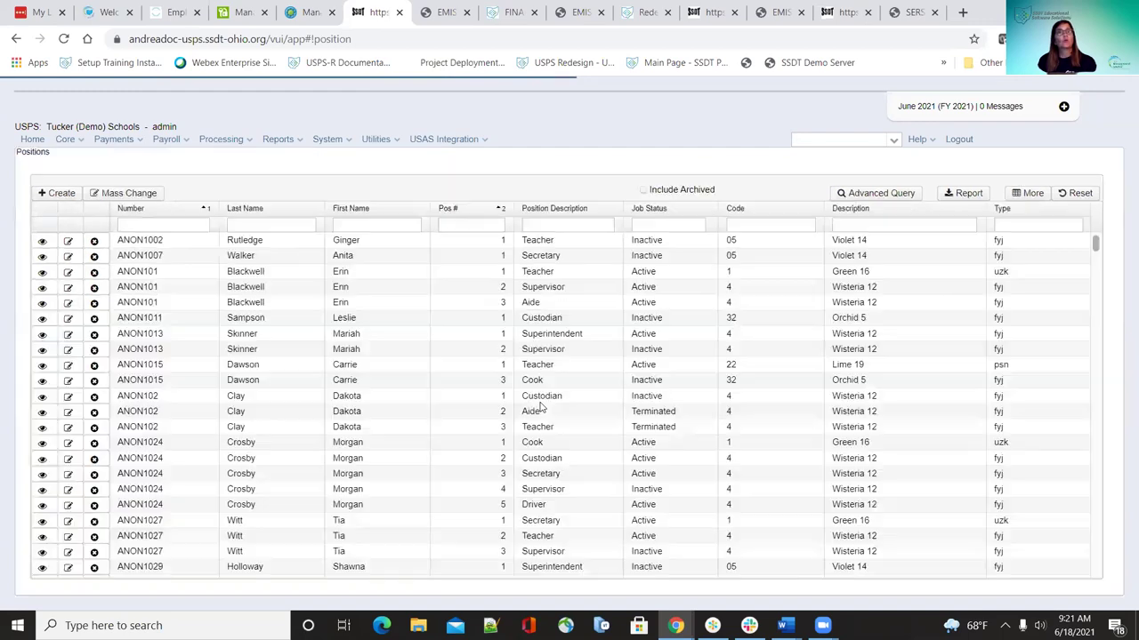
click(69, 241)
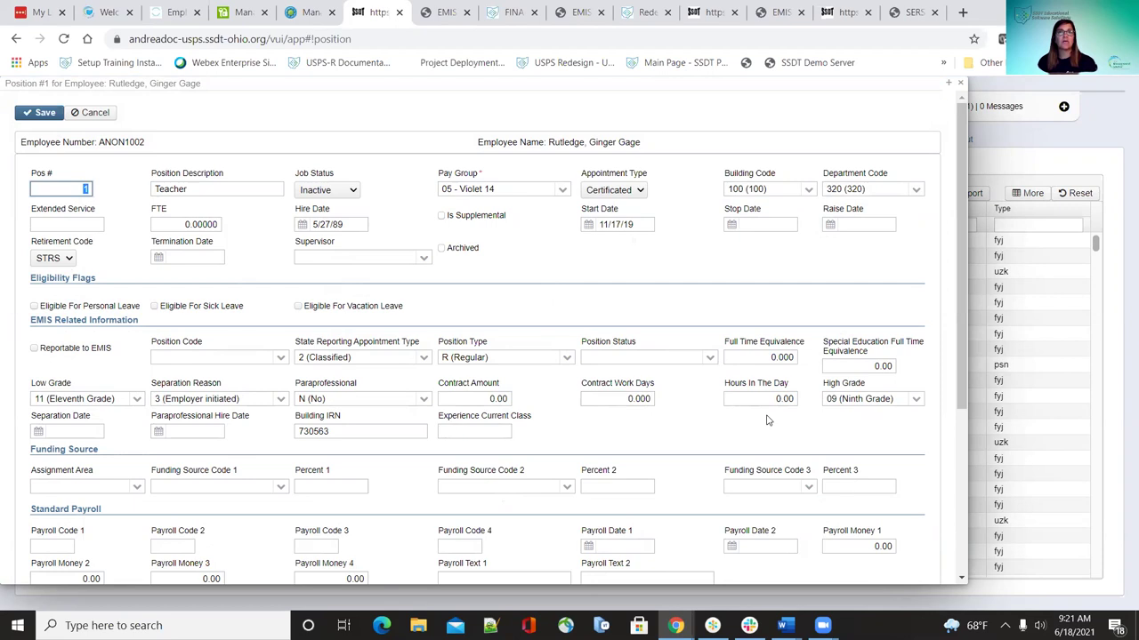
click(692, 409)
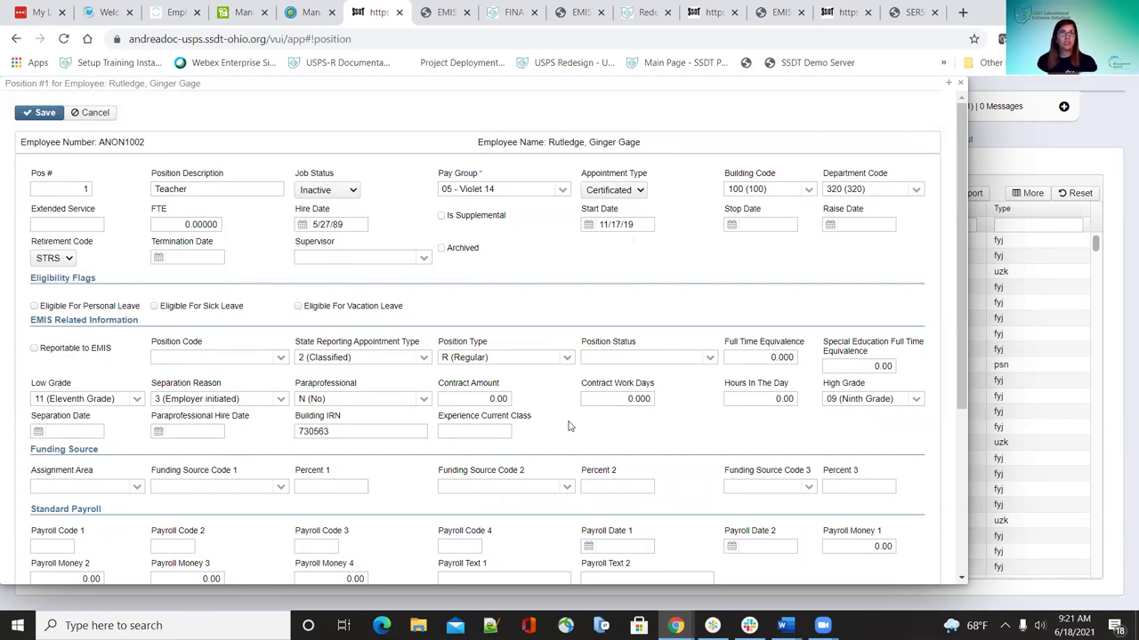
click(961, 85)
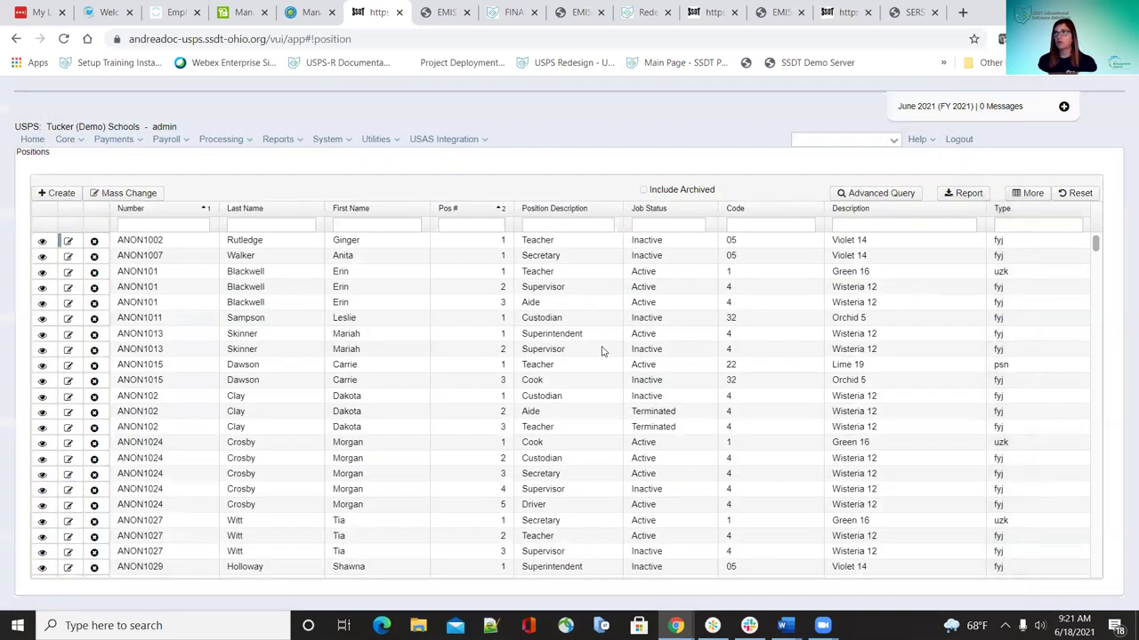
Revisit the Final L checklist, glance at the Redesign Shared Report or Mass Change Definitions page, and return to the checklist
click(521, 9)
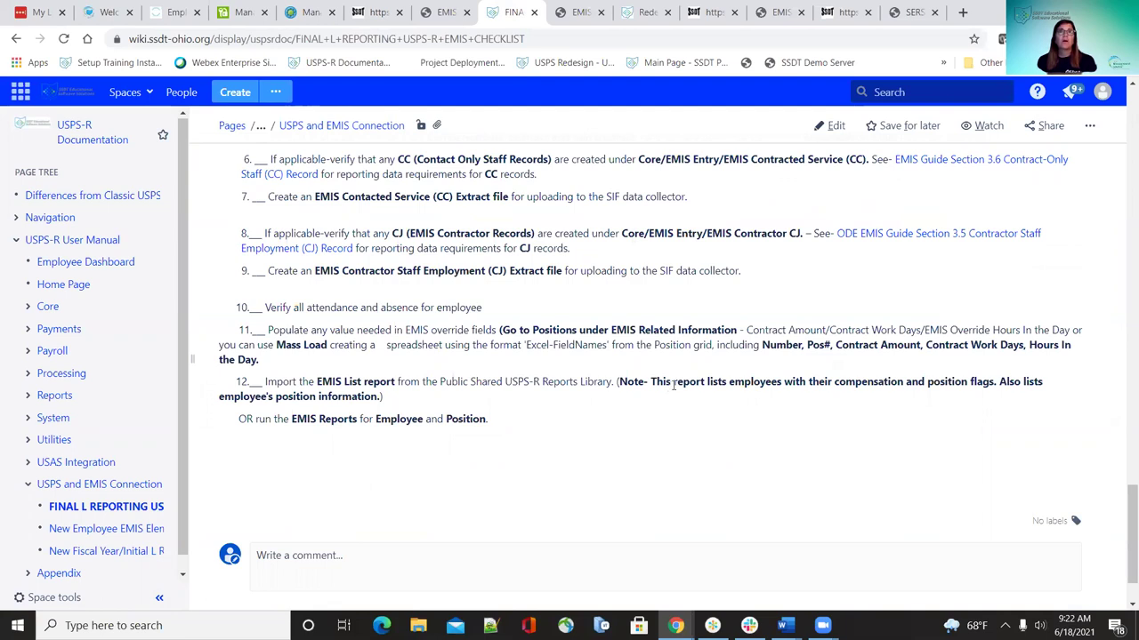
click(640, 11)
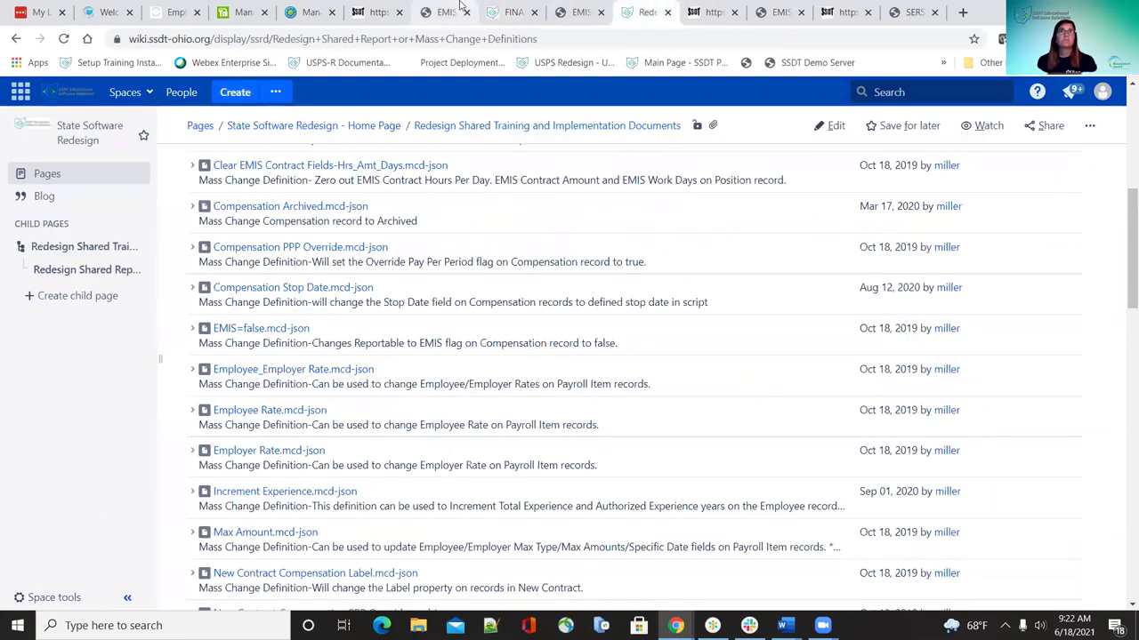
click(460, 8)
click(513, 9)
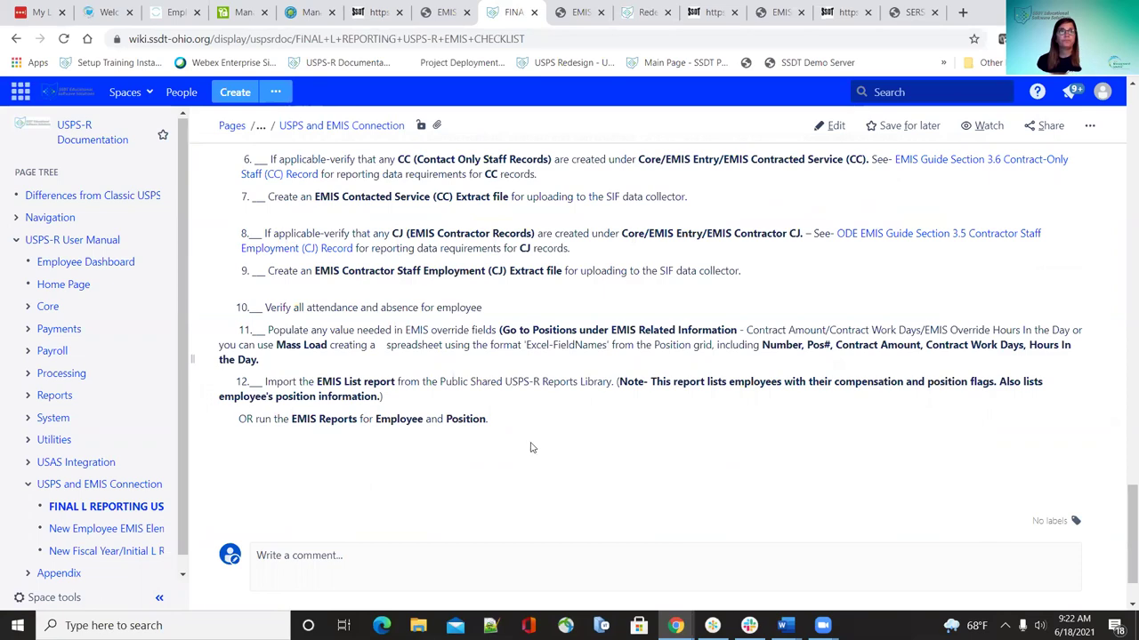
Skim the whole Final L checklist again, from the Employee Demographic elements and record tables through item 12
scroll(534, 449, up, 5)
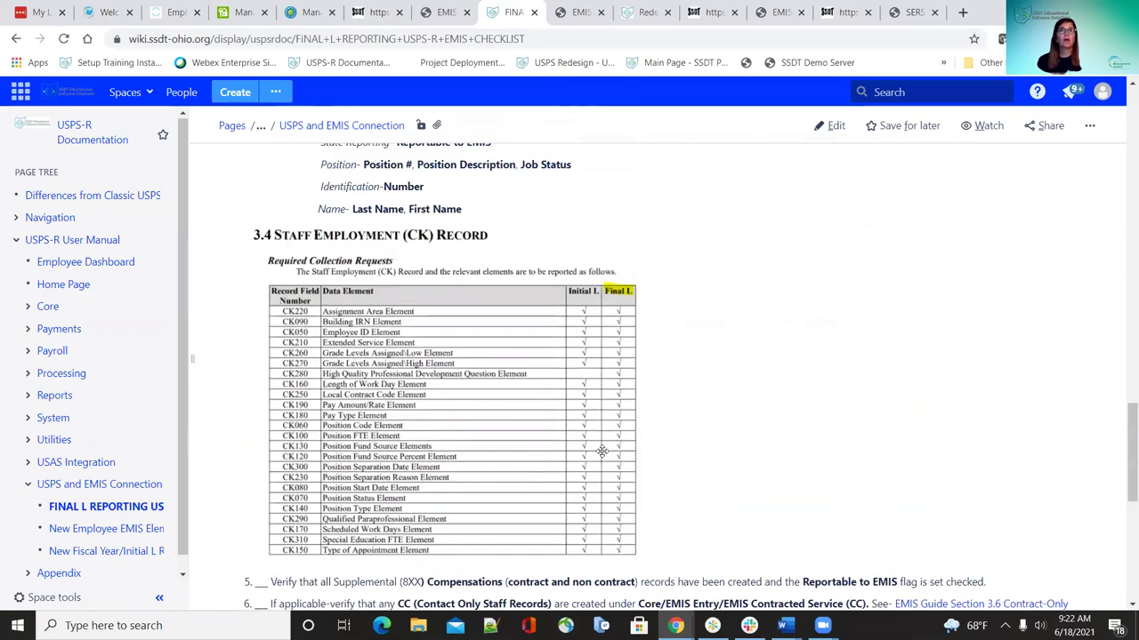
scroll(877, 445, up, 7)
scroll(862, 459, up, 10)
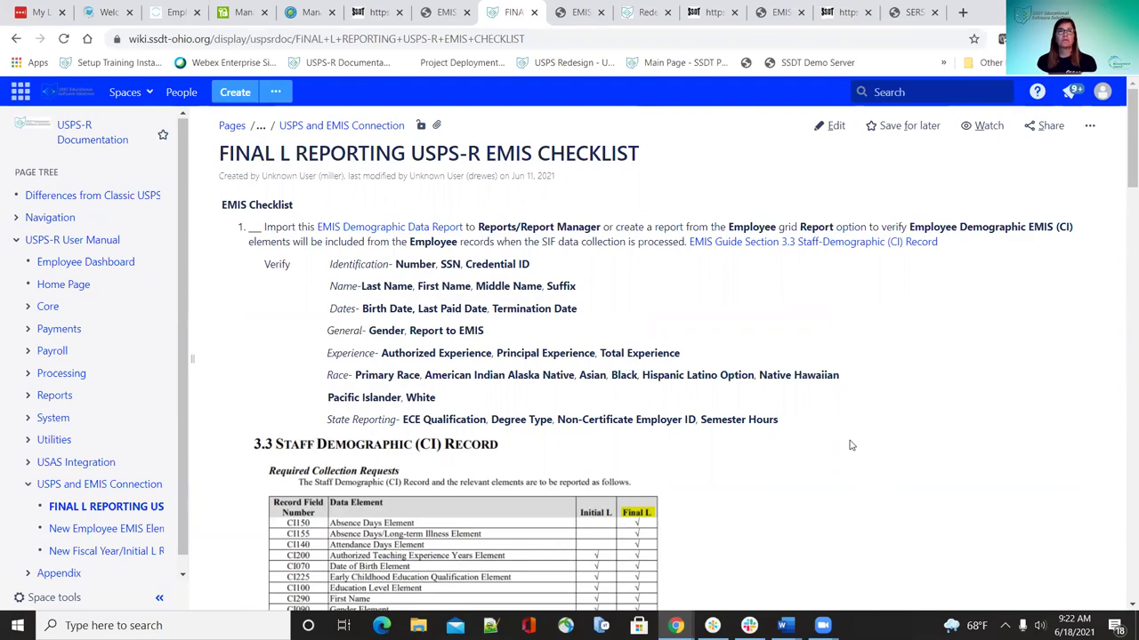
scroll(850, 445, down, 15)
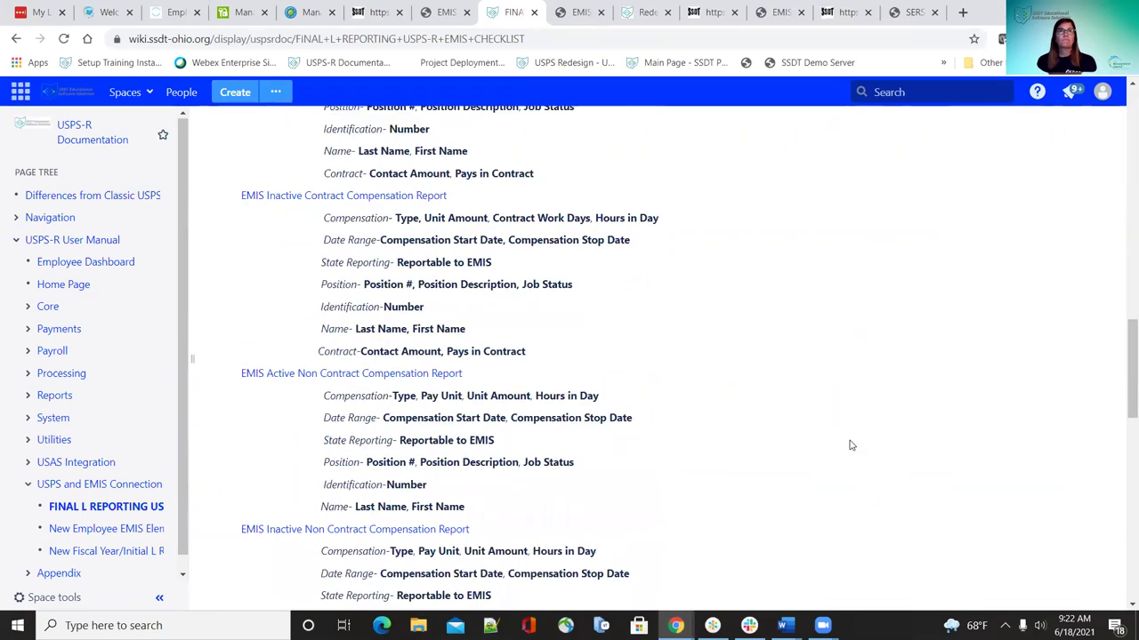
scroll(850, 445, down, 20)
scroll(849, 445, up, 20)
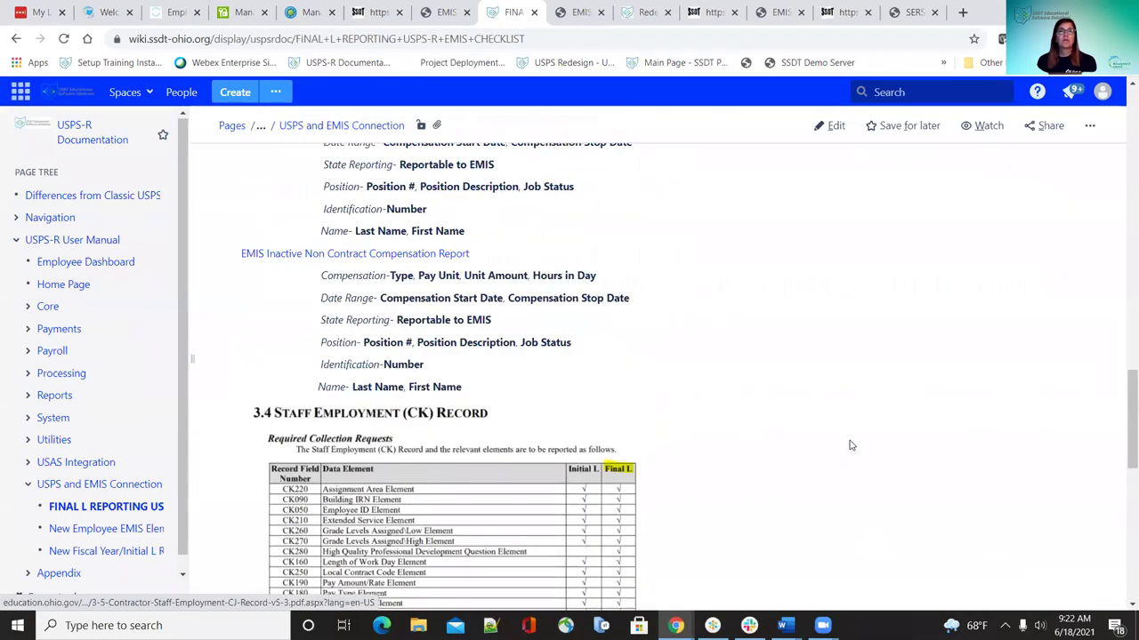
scroll(850, 445, down, 10)
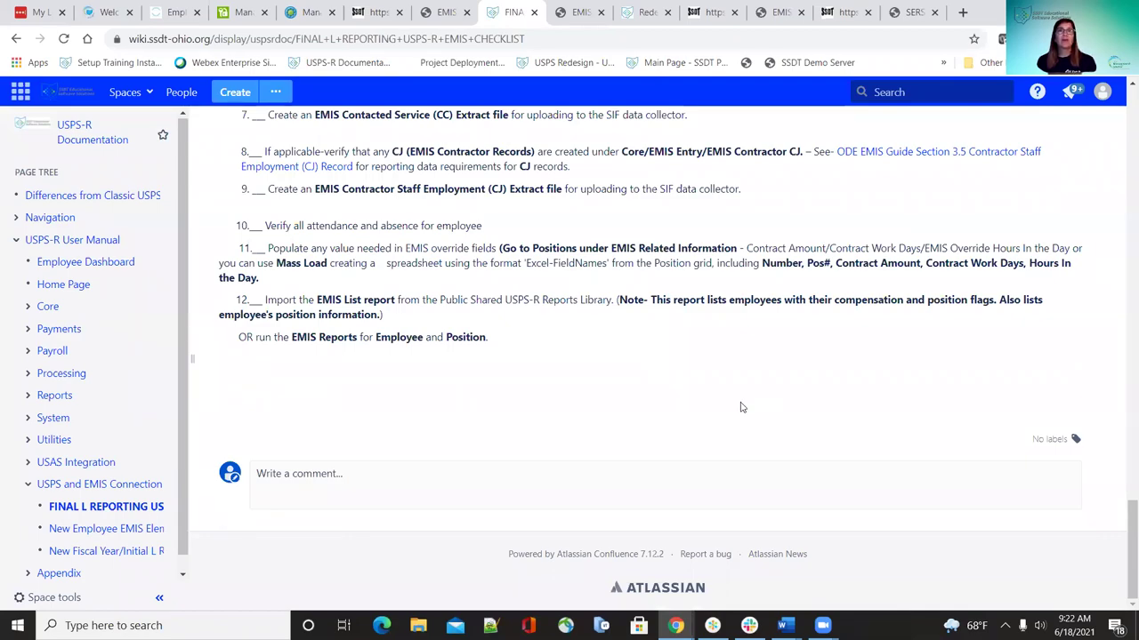
scroll(783, 414, up, 15)
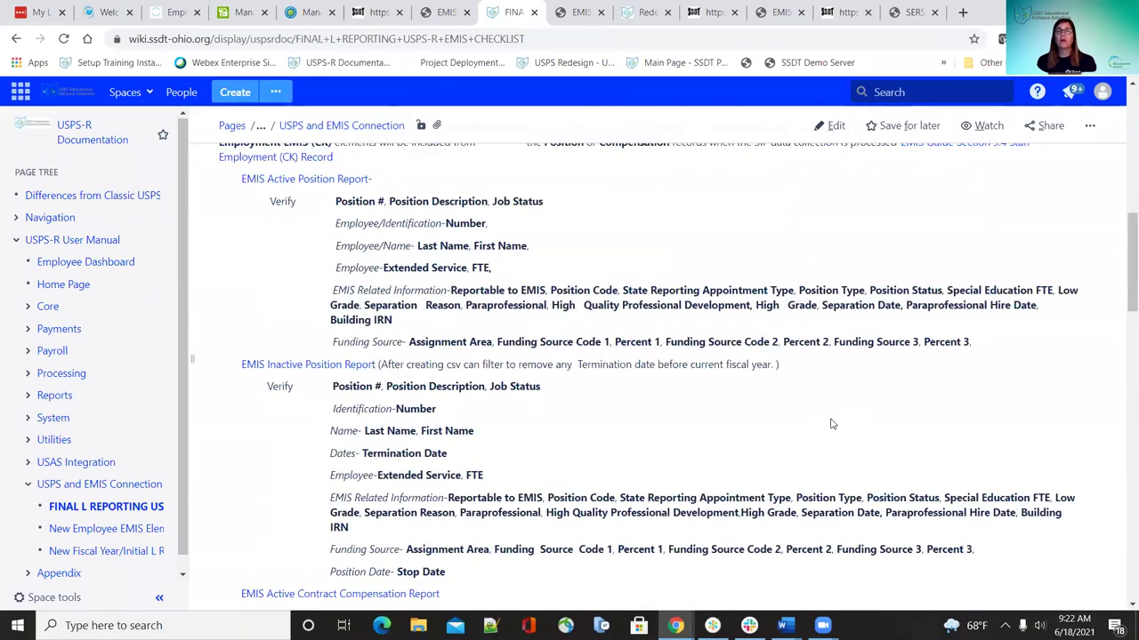
scroll(831, 425, up, 15)
scroll(827, 418, down, 5)
scroll(827, 418, up, 5)
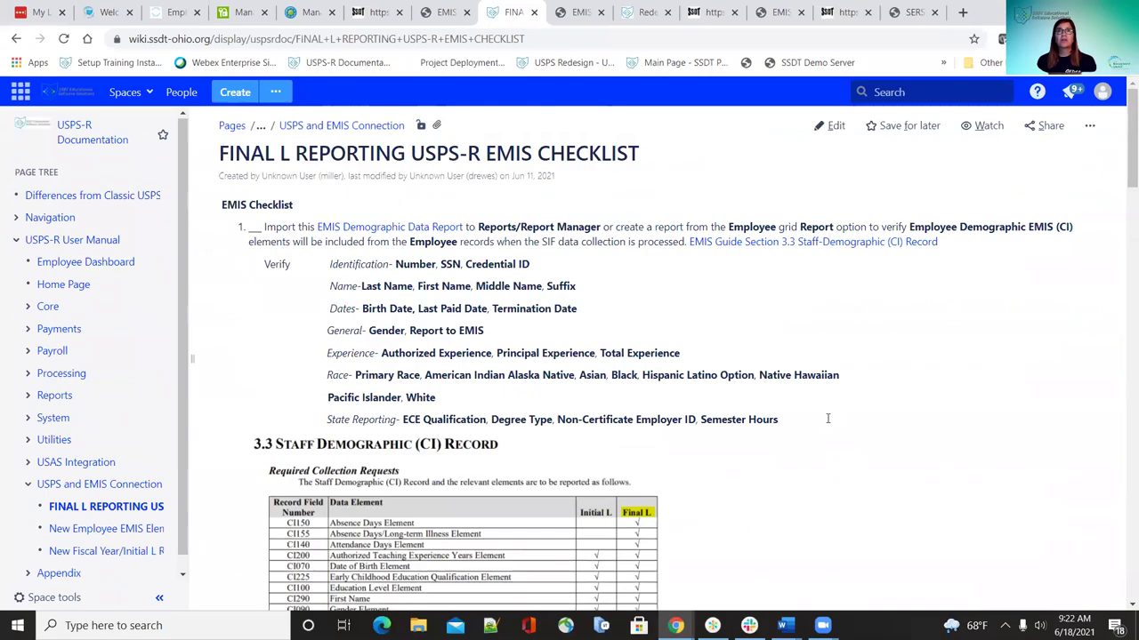
scroll(827, 418, down, 15)
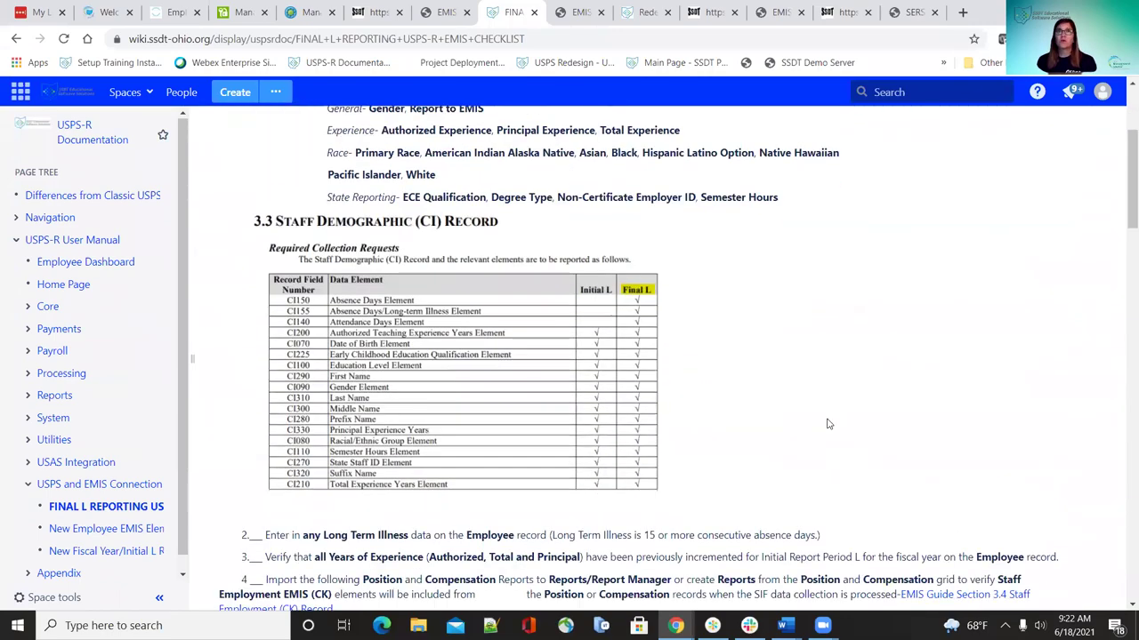
scroll(828, 425, down, 15)
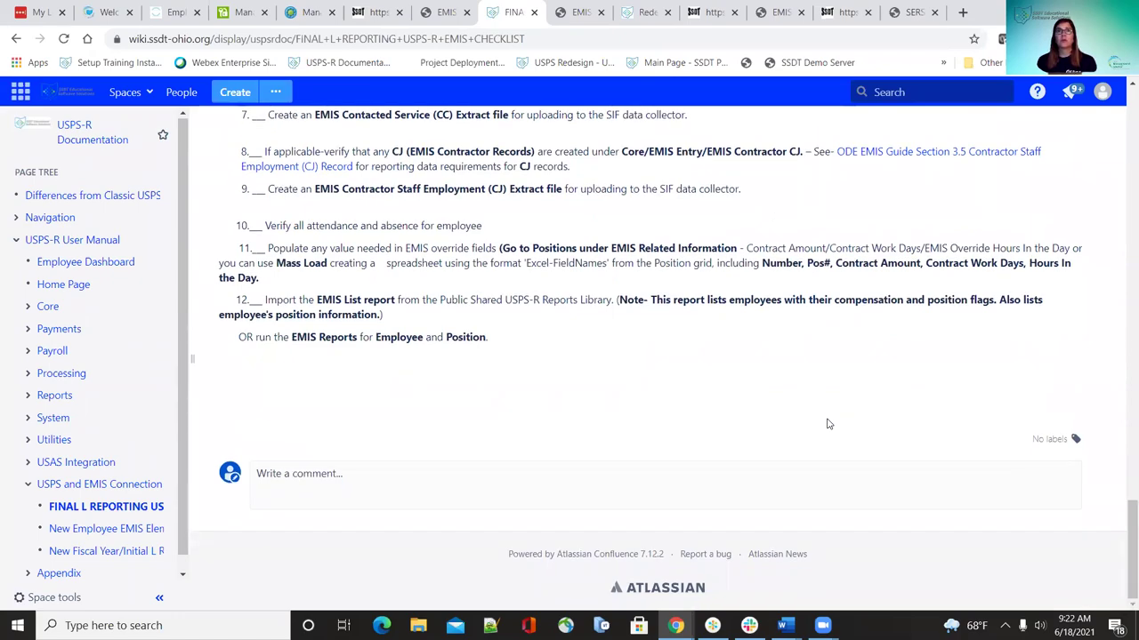
scroll(827, 420, up, 15)
scroll(827, 418, up, 8)
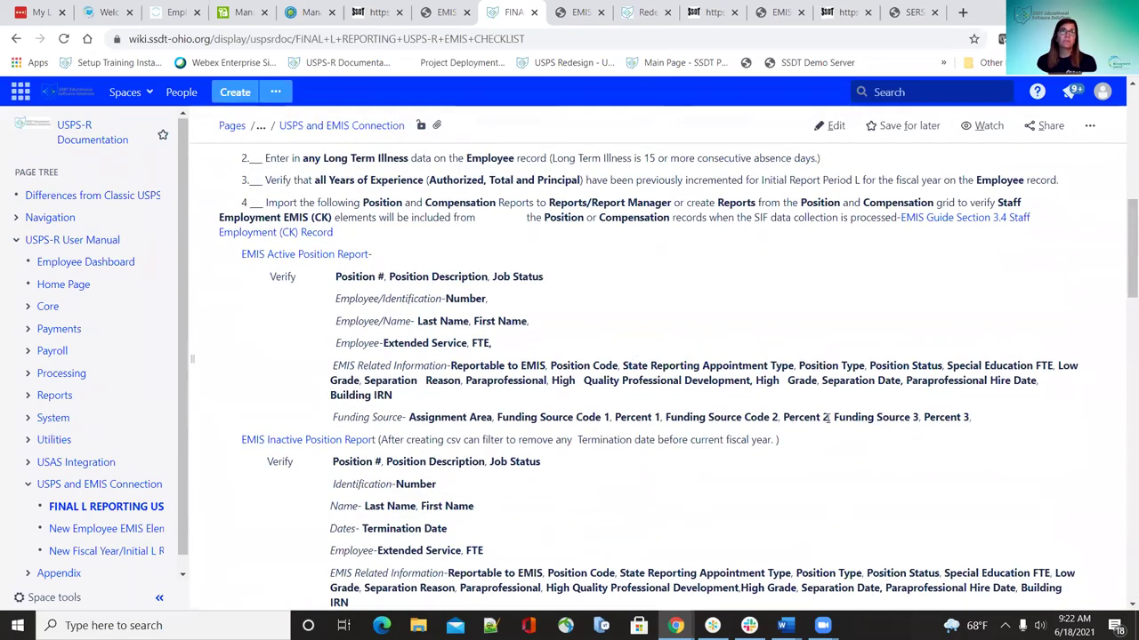
scroll(827, 418, up, 5)
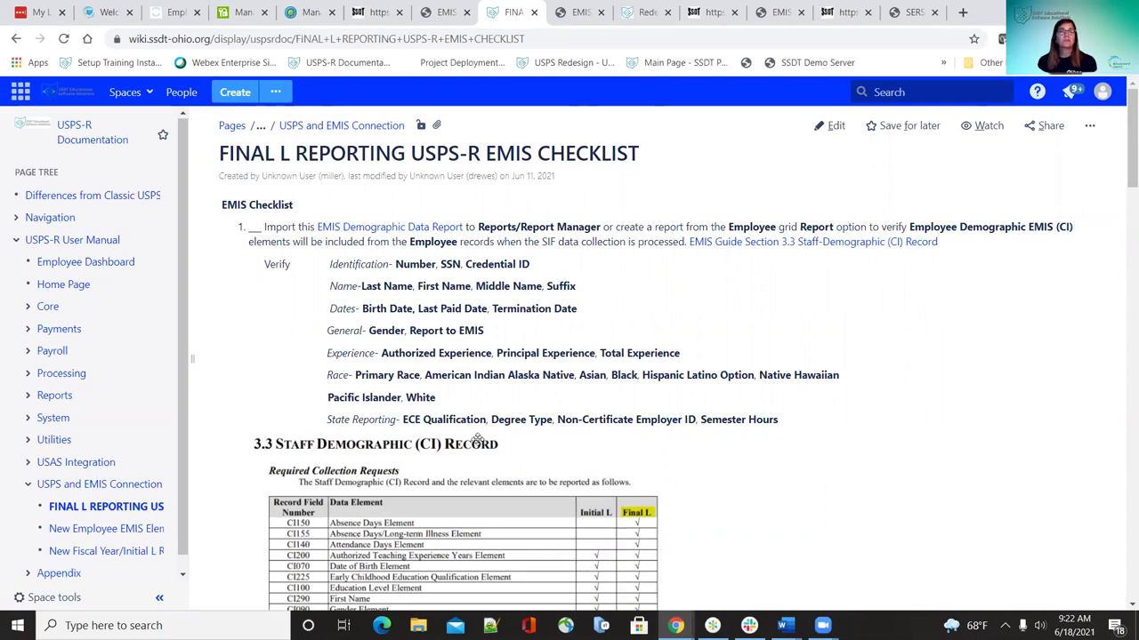
Open the New Fiscal Year/Initial L checklist, and view the EMIS Reporting Configuration in USPS-R, closing it without saving
click(115, 552)
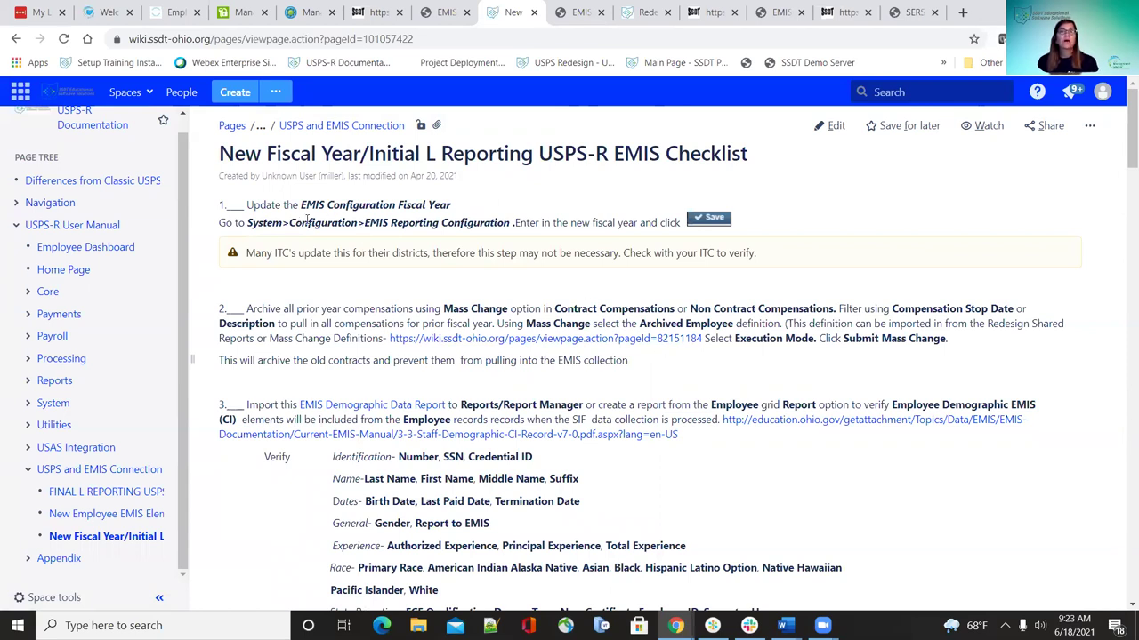
click(373, 18)
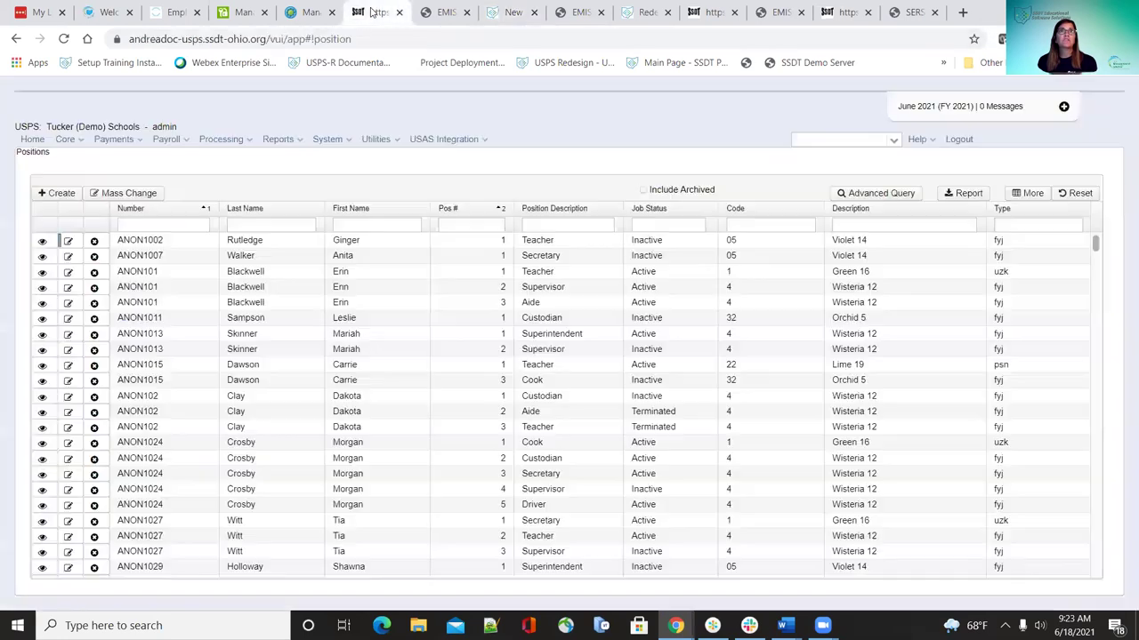
click(326, 139)
click(335, 159)
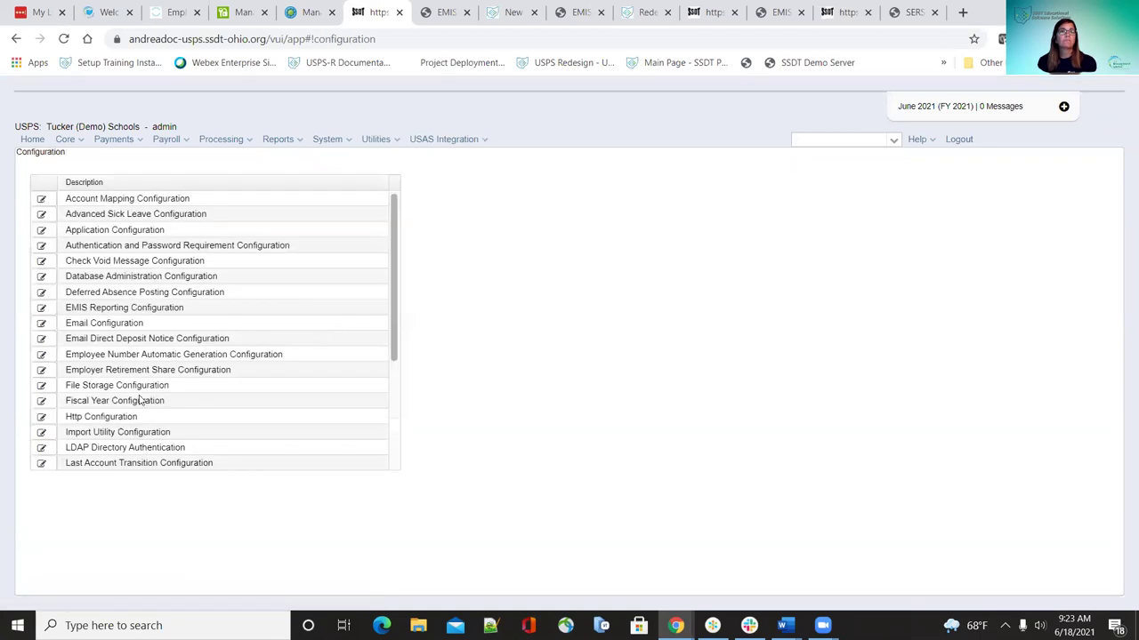
scroll(142, 404, down, 2)
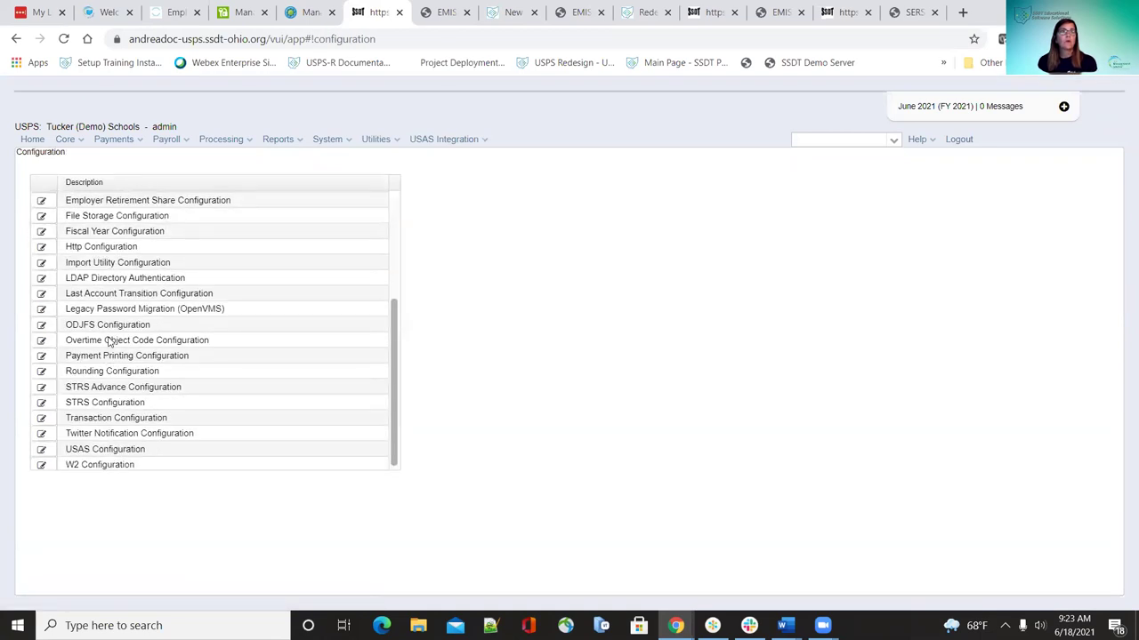
scroll(109, 342, up, 3)
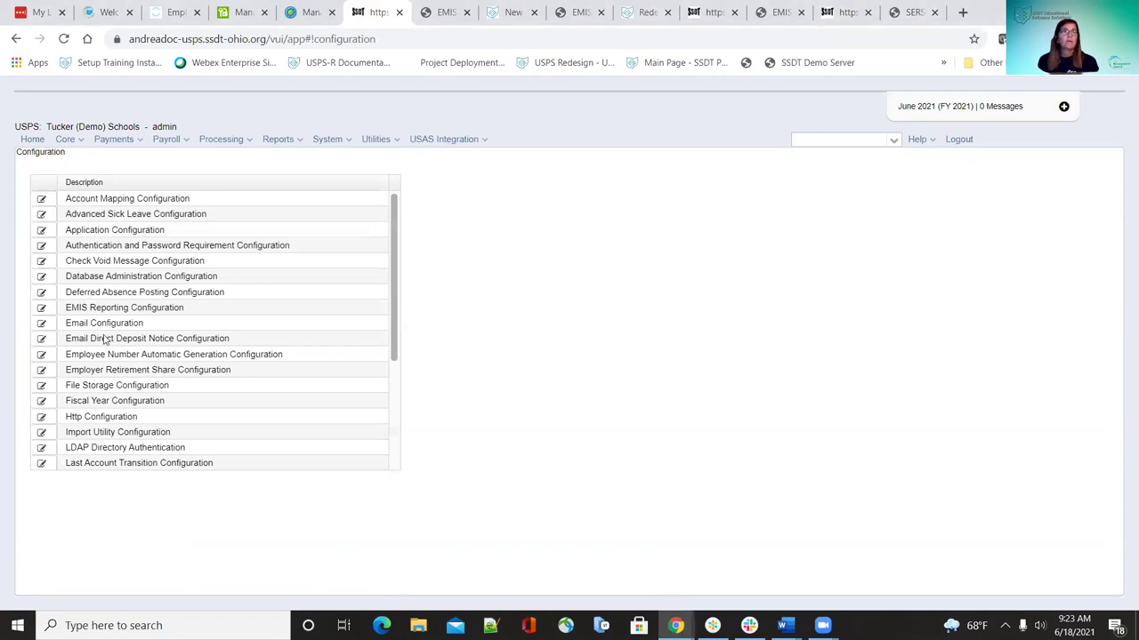
click(41, 308)
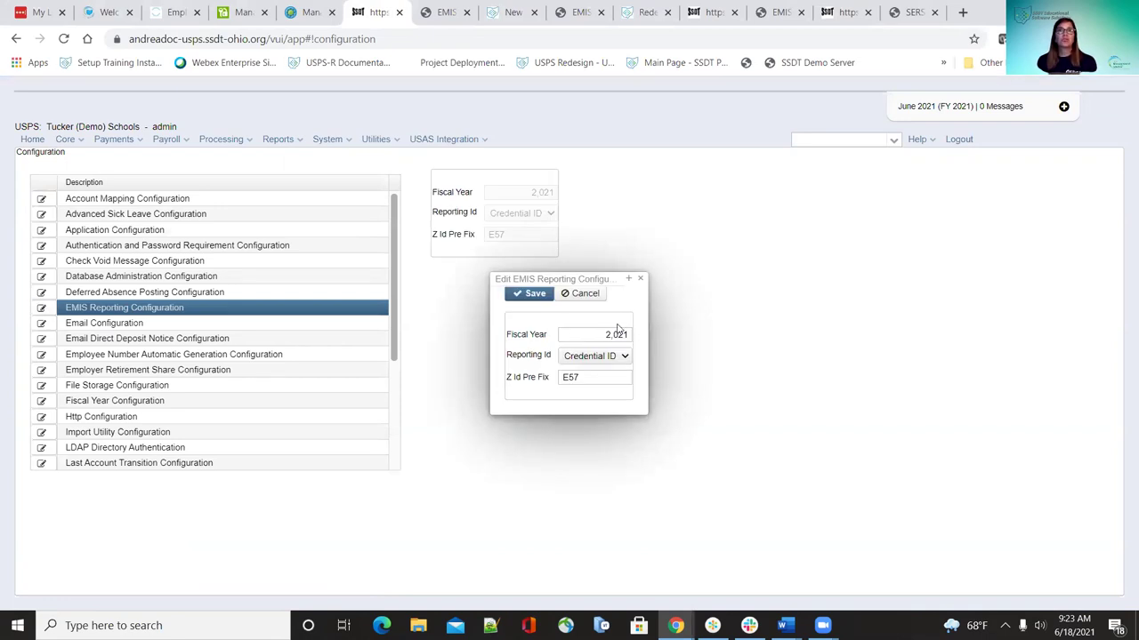
mouse_move(613, 333)
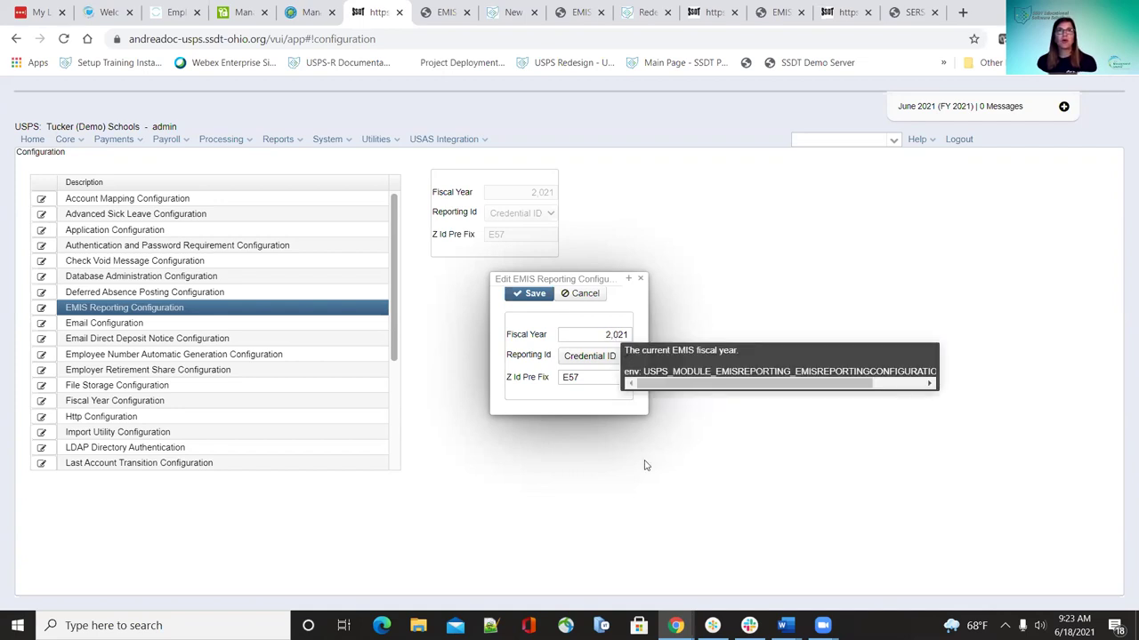
click(640, 281)
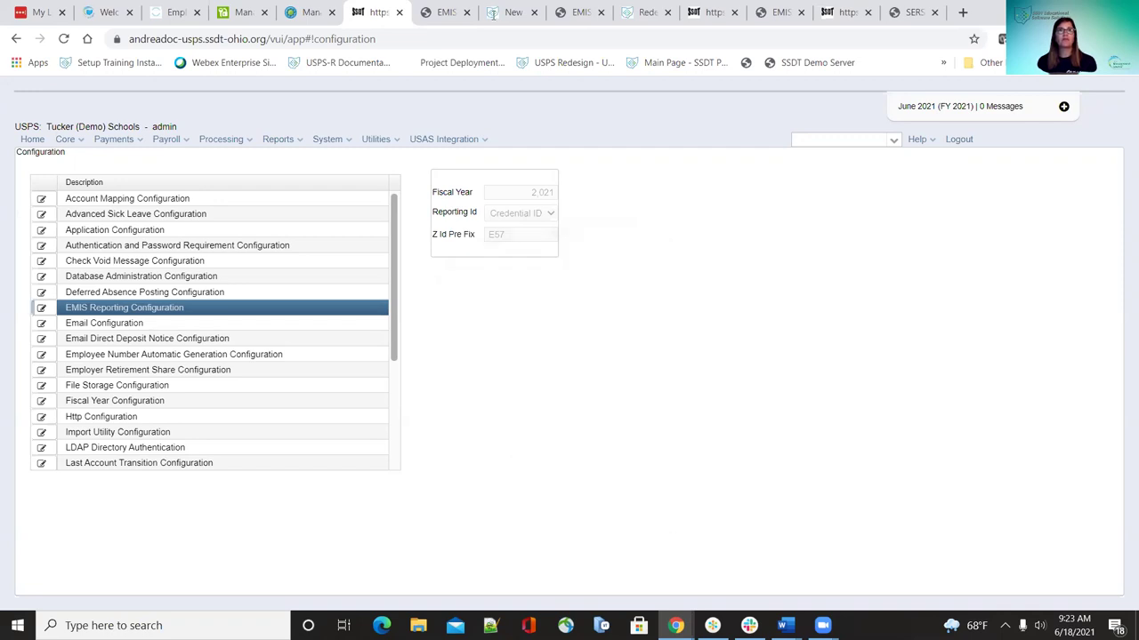
Return to the New Fiscal Year/Initial L checklist and review item 2 on archiving prior year compensations with Mass Change
click(587, 11)
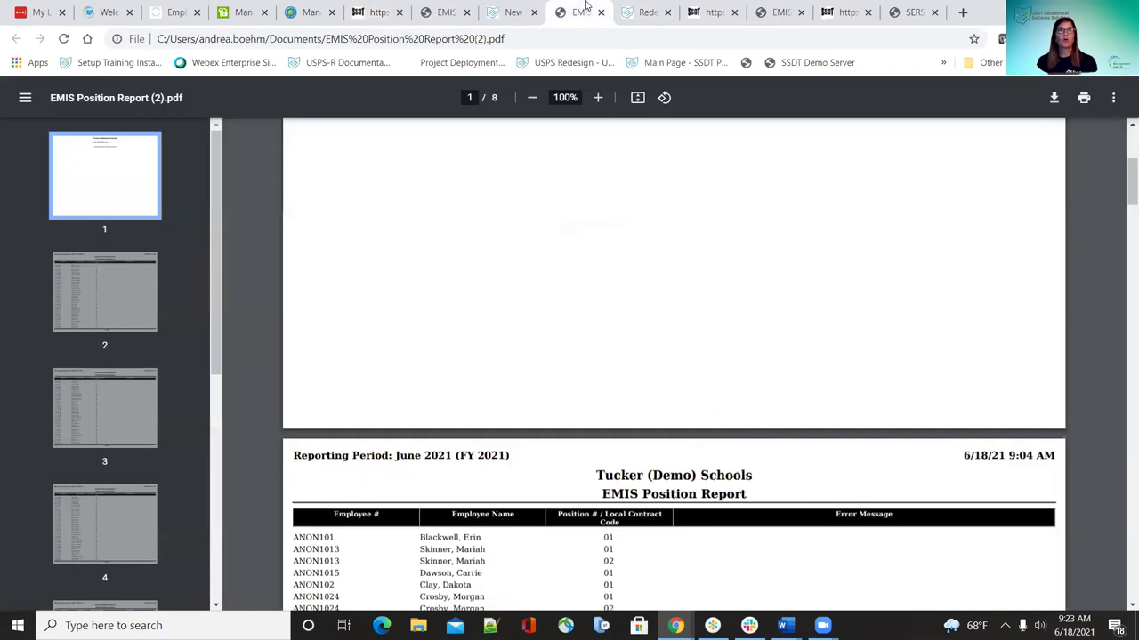
click(513, 12)
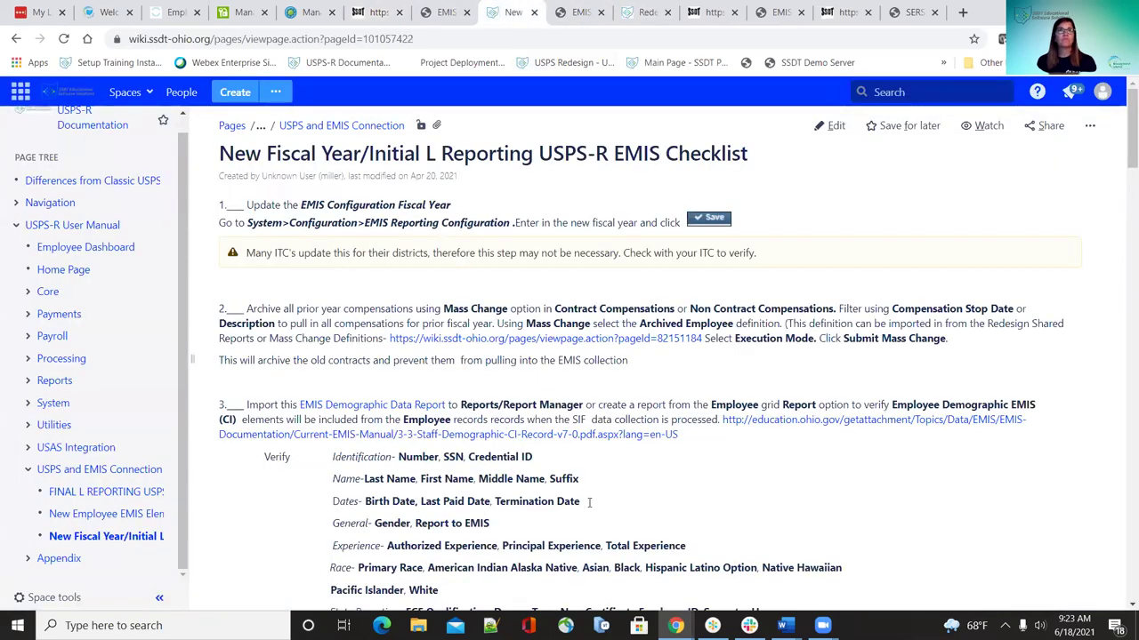
scroll(589, 502, down, 2)
scroll(585, 505, up, 1)
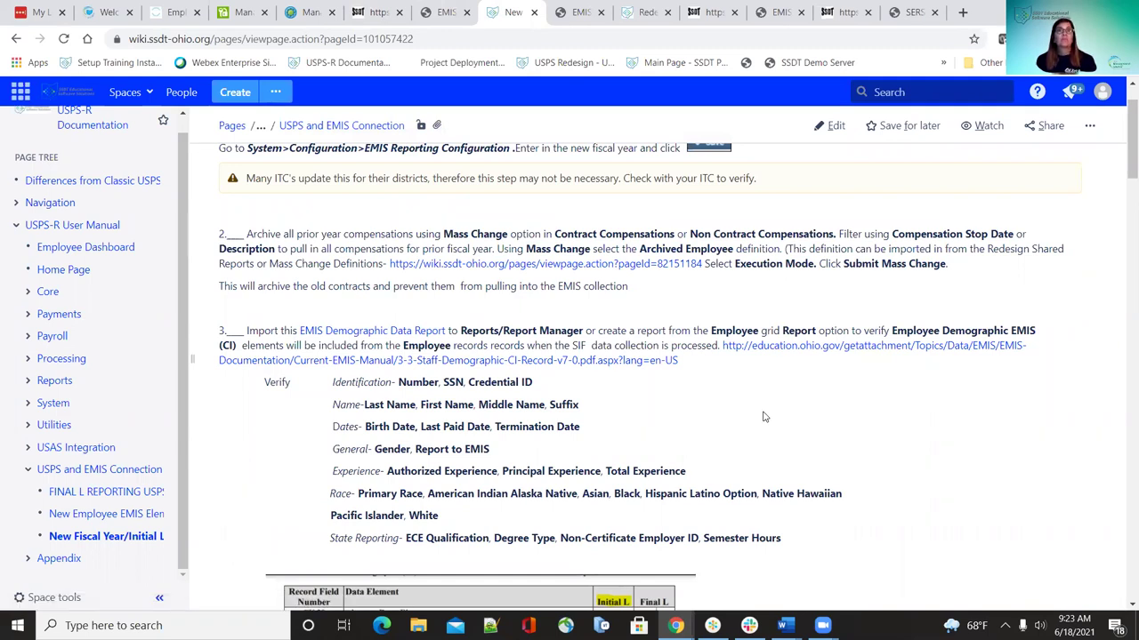
scroll(762, 416, up, 1)
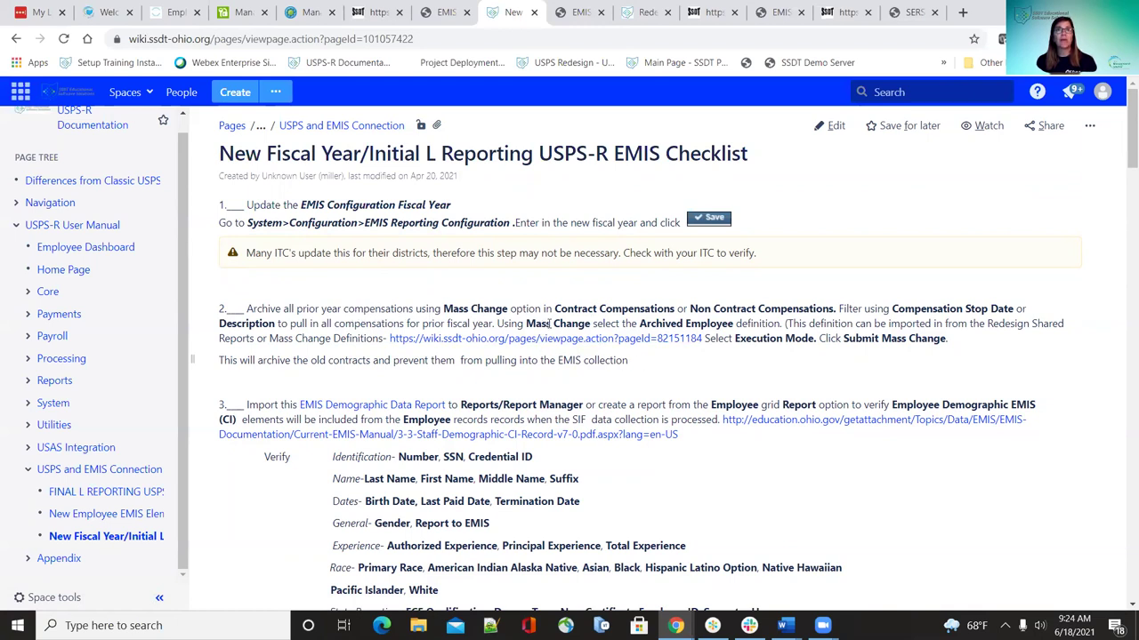
Look through the mass change definitions on the Redesign Shared Report or Mass Change Definitions page, and return to the Initial L checklist
click(637, 11)
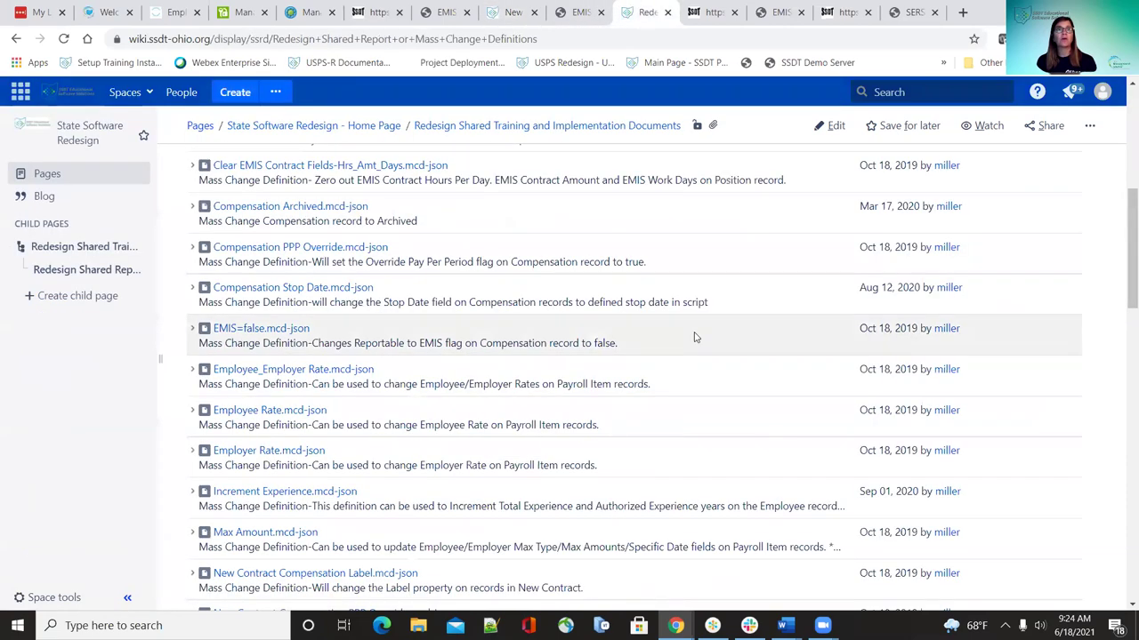
scroll(686, 333, down, 10)
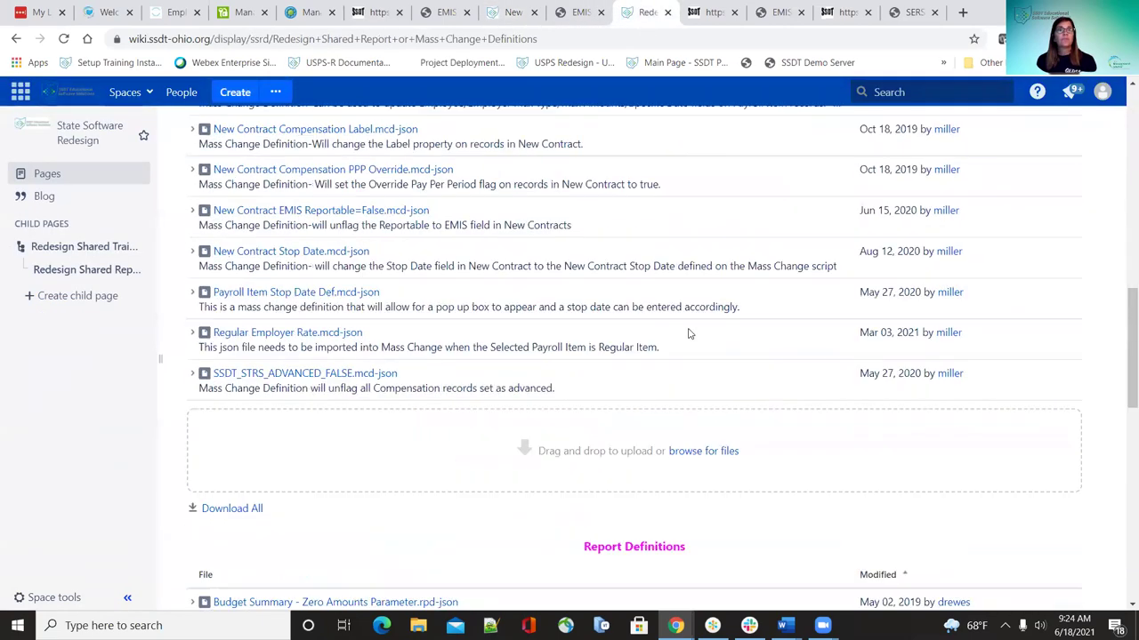
click(447, 10)
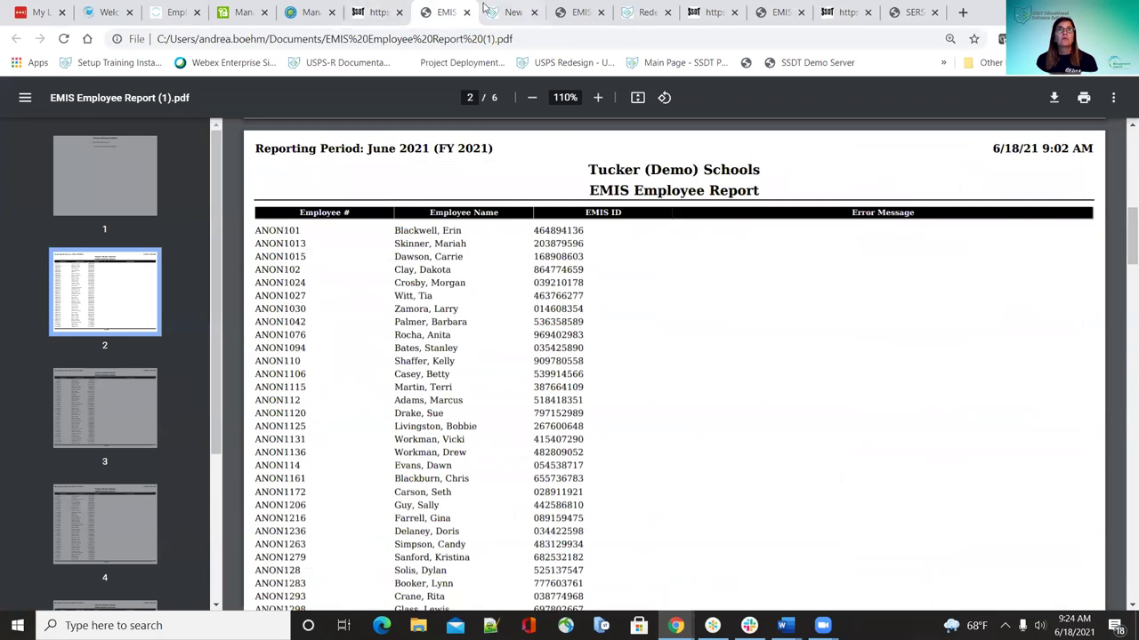
click(514, 12)
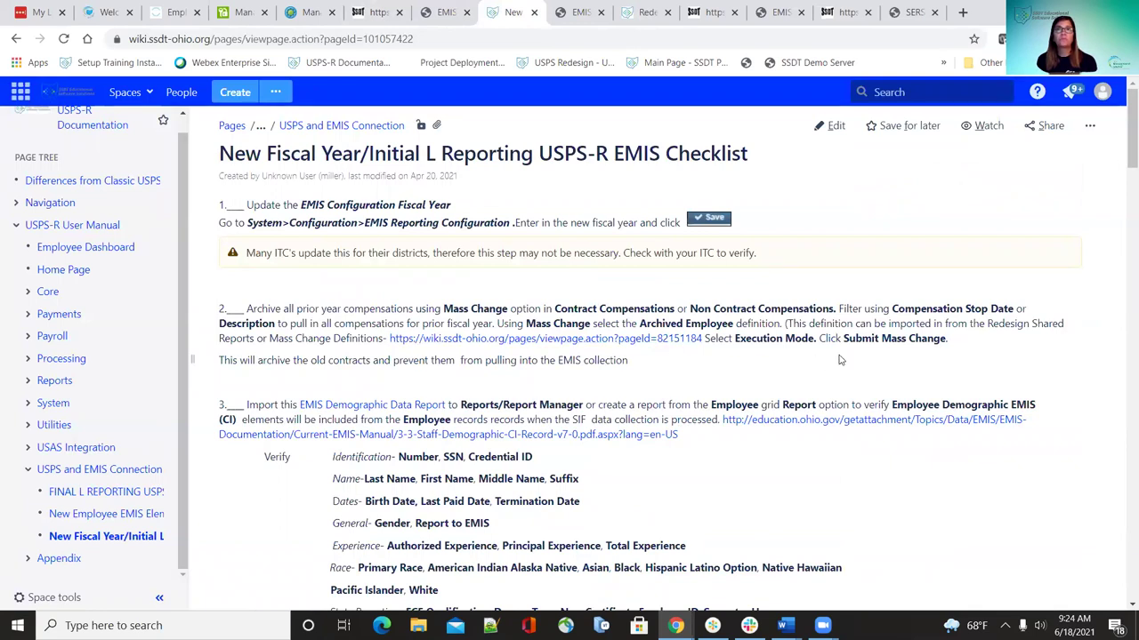
Review item 3 of the Initial L checklist, covering the Employee Demographic (CI) elements and their Initial L record table
scroll(634, 400, down, 1)
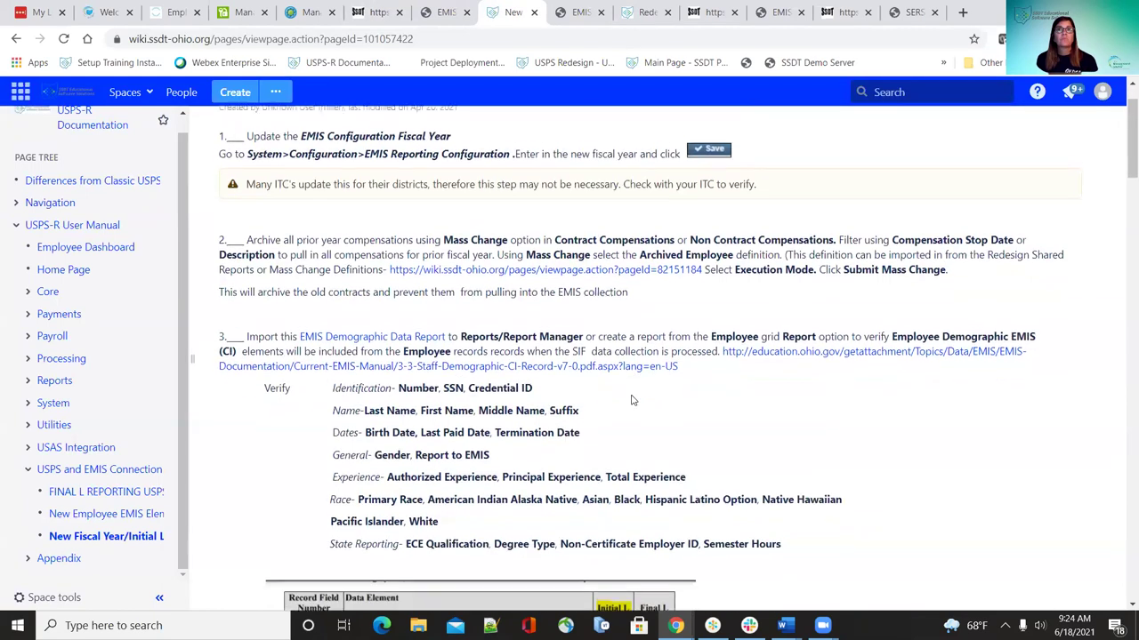
scroll(413, 396, down, 1)
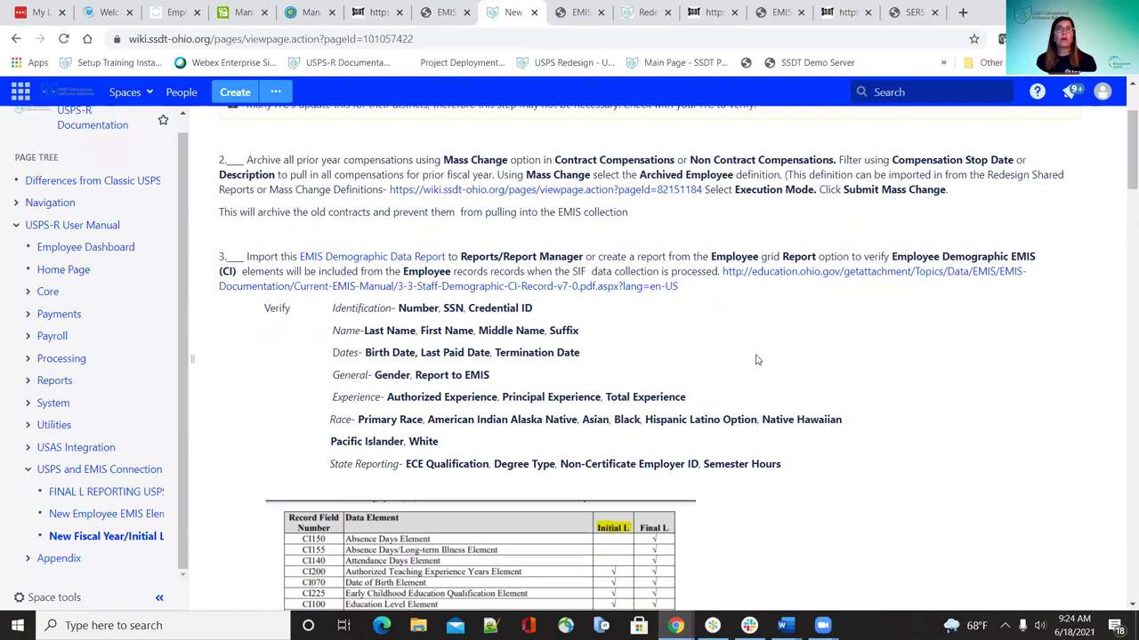
scroll(758, 359, down, 1)
scroll(759, 359, down, 2)
scroll(759, 360, up, 1)
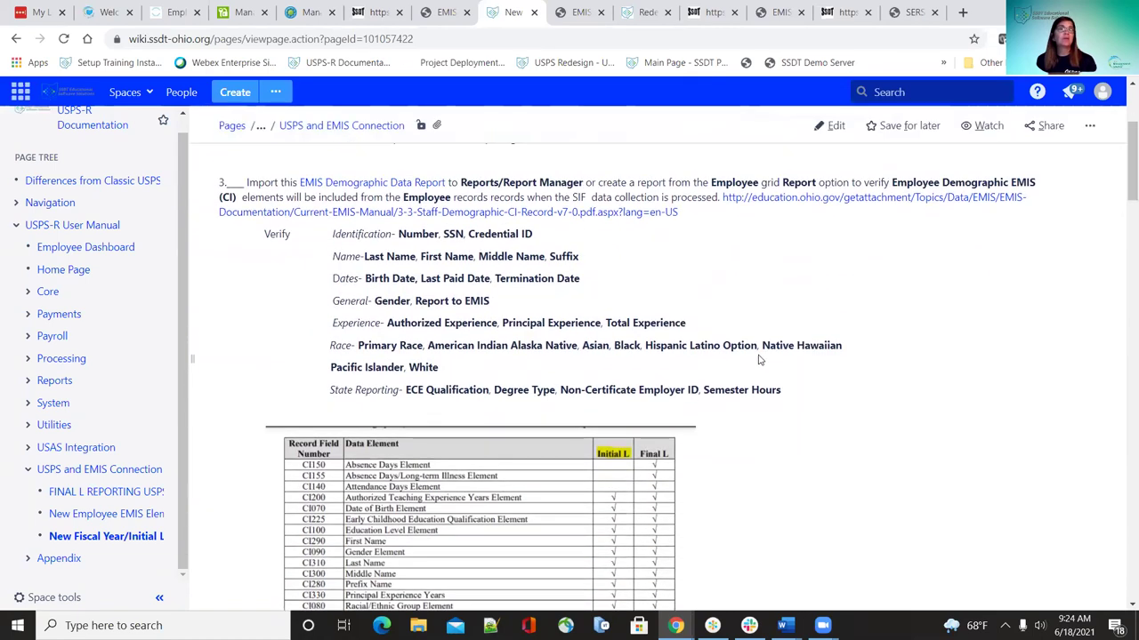
scroll(759, 359, down, 1)
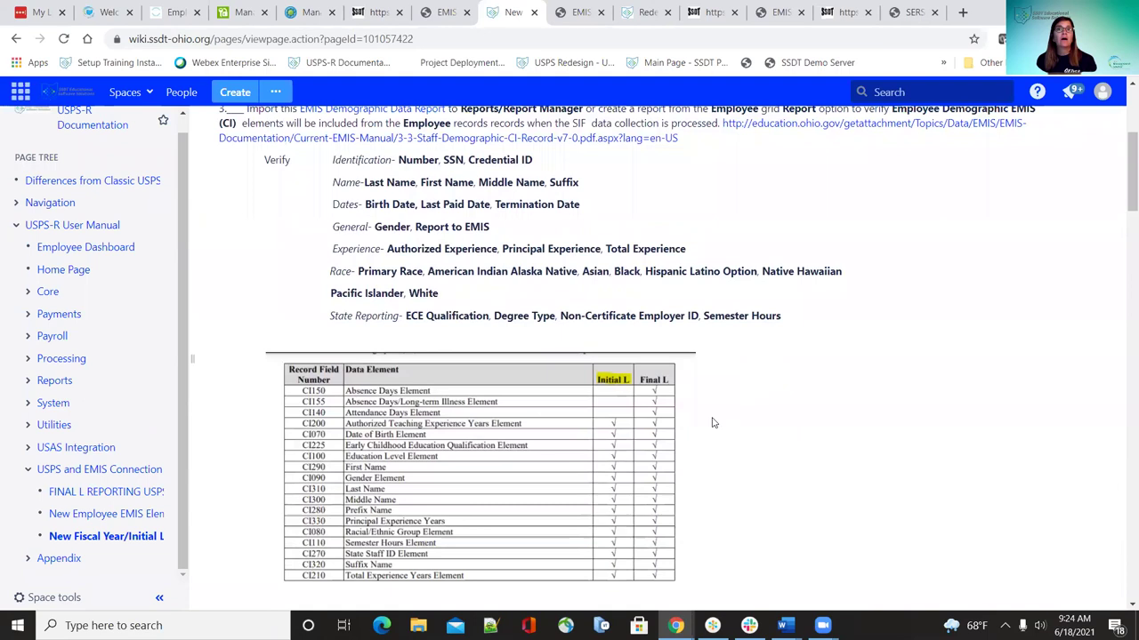
scroll(601, 413, down, 1)
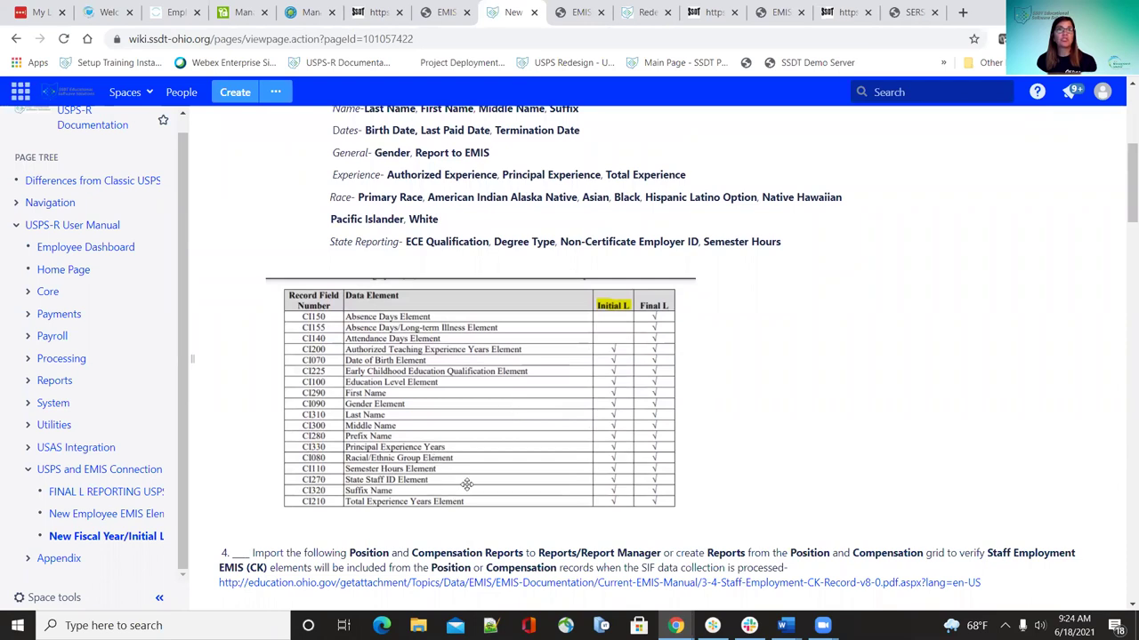
scroll(467, 484, up, 1)
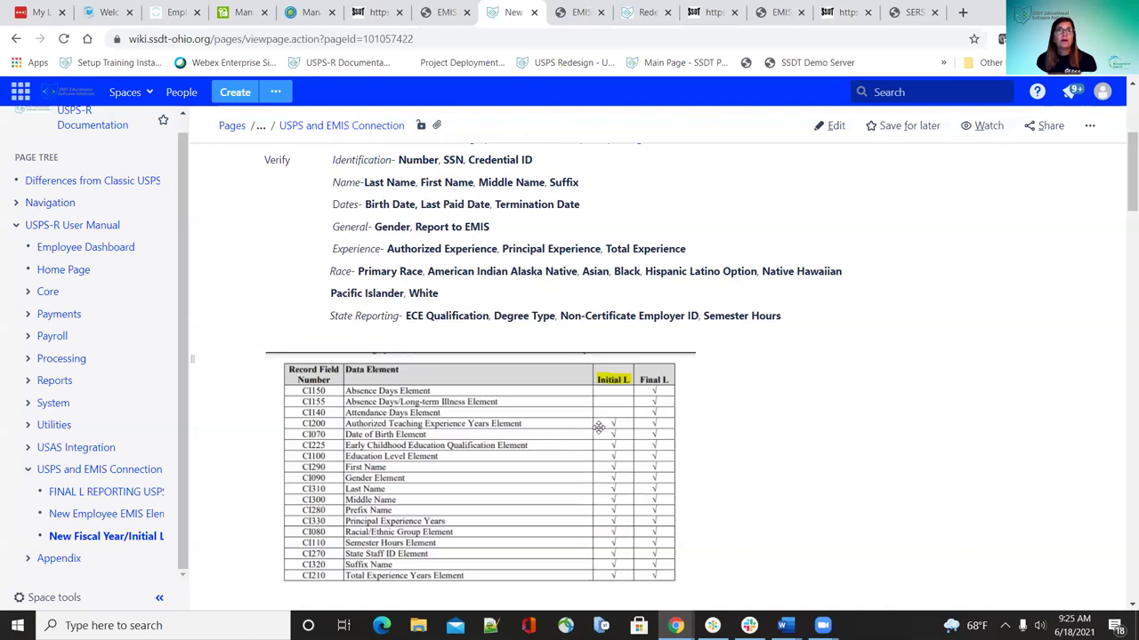
Review item 4's Staff Employment (CK) instructions and the fields to verify on the EMIS Active and Inactive Position Reports
scroll(615, 458, down, 2)
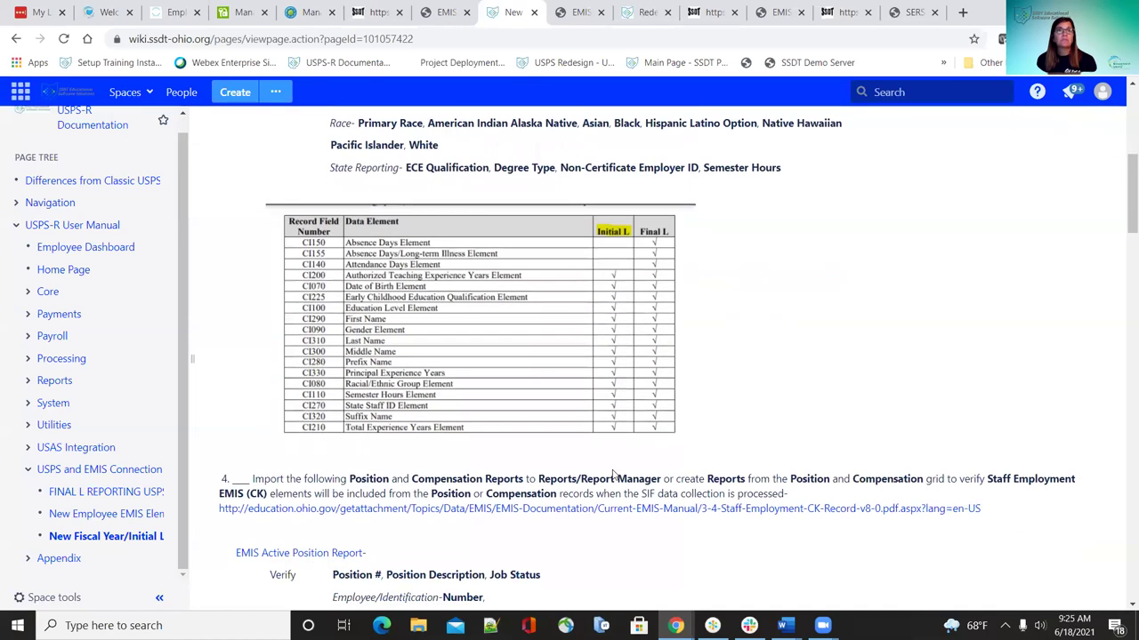
scroll(612, 474, down, 1)
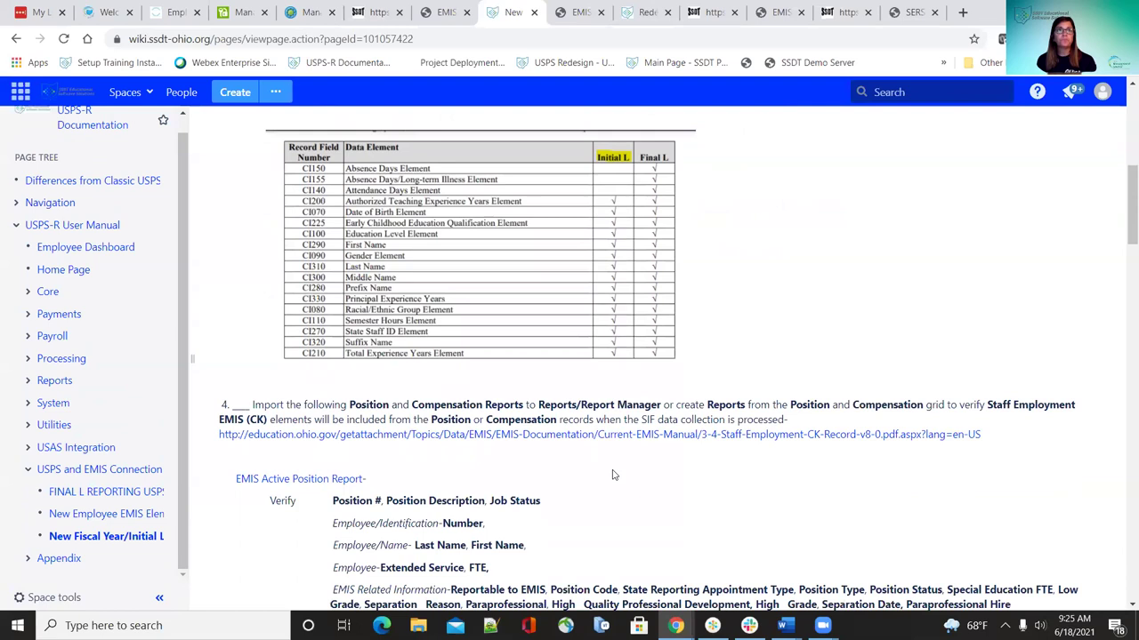
scroll(612, 474, down, 2)
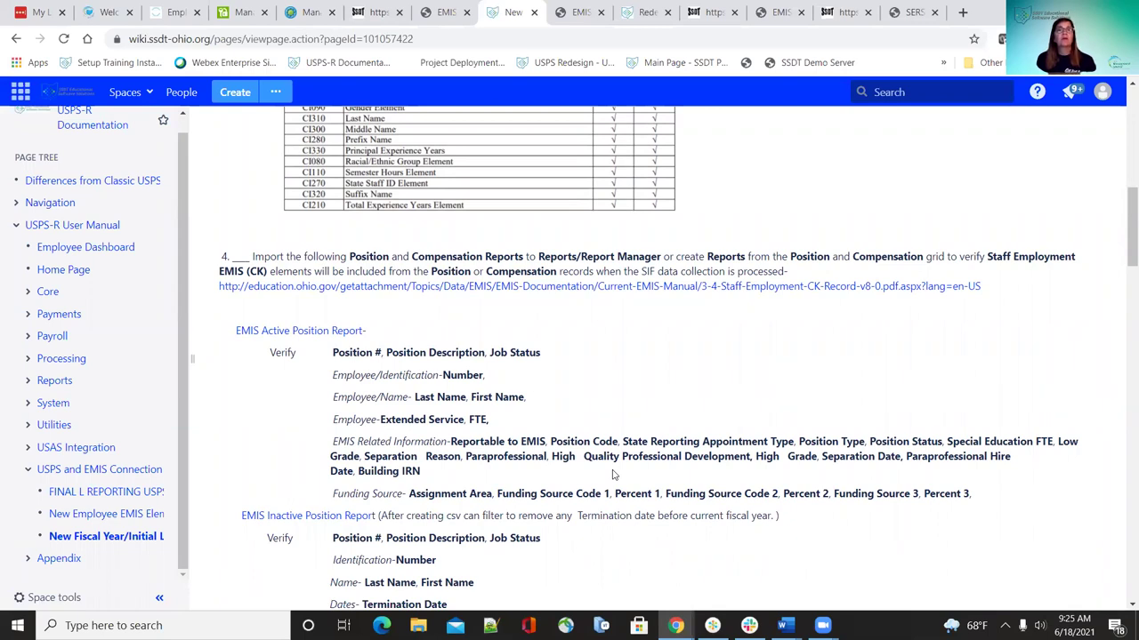
scroll(610, 482, down, 2)
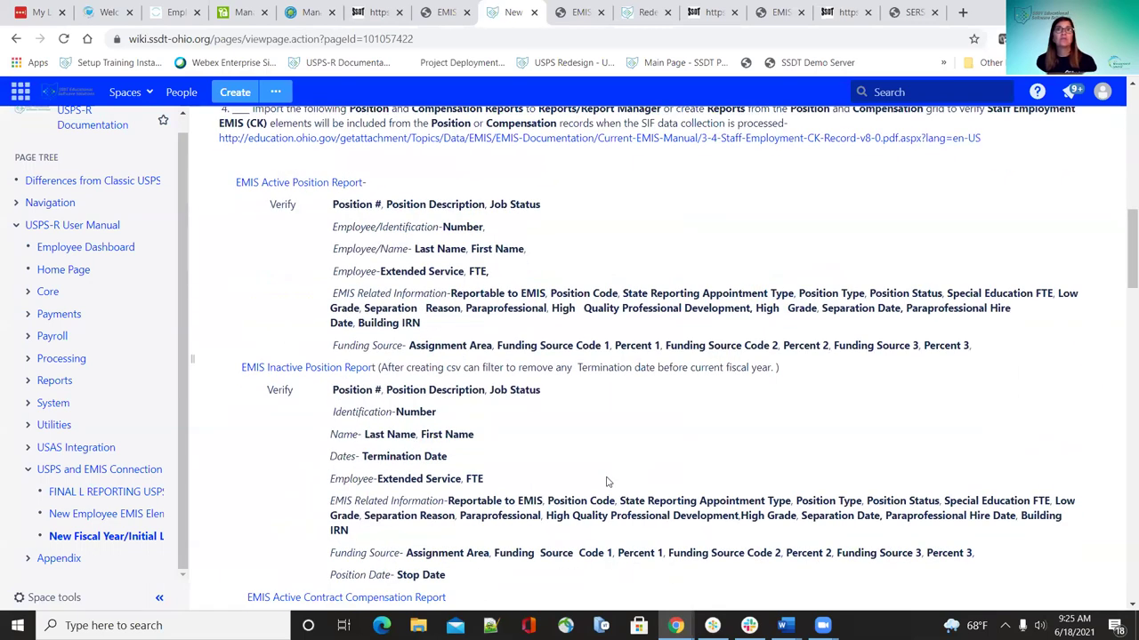
scroll(607, 482, down, 1)
scroll(612, 480, down, 1)
scroll(614, 478, up, 2)
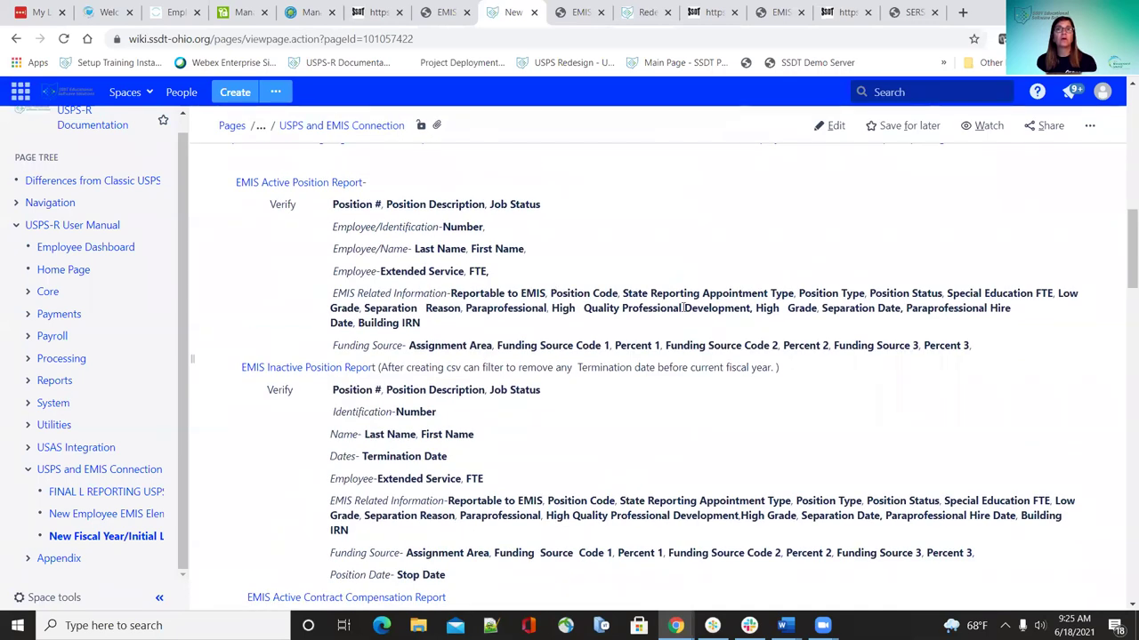
scroll(673, 333, down, 2)
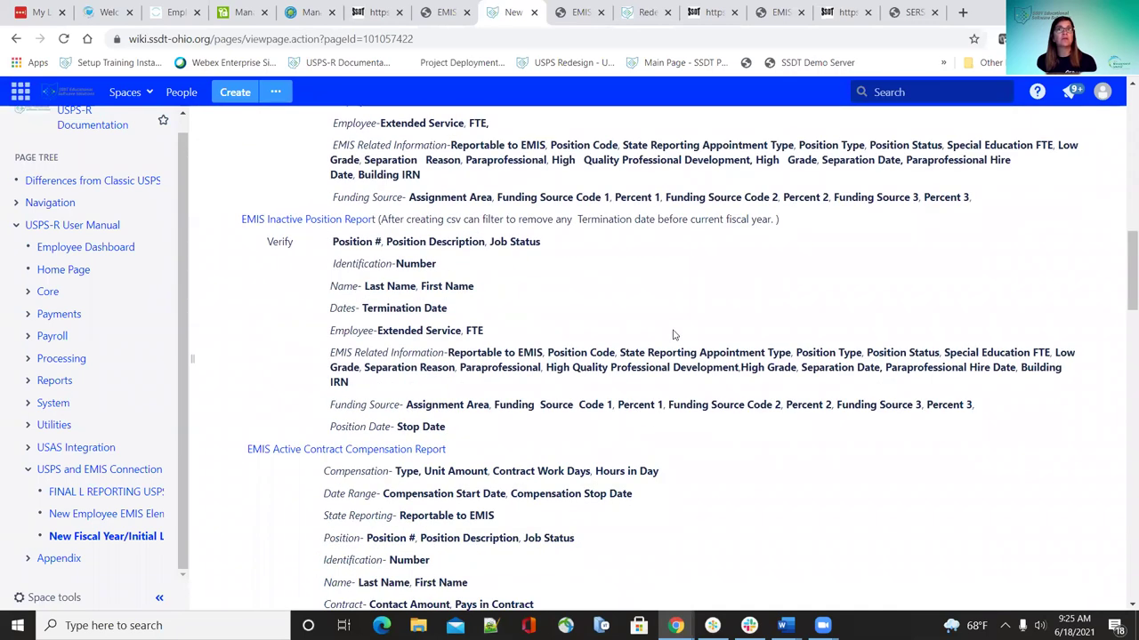
scroll(674, 334, up, 3)
Examine item 4's contract and non contract compensation report fields and the Staff Employment (CK) table's Initial L column
scroll(457, 490, down, 5)
scroll(456, 488, down, 1)
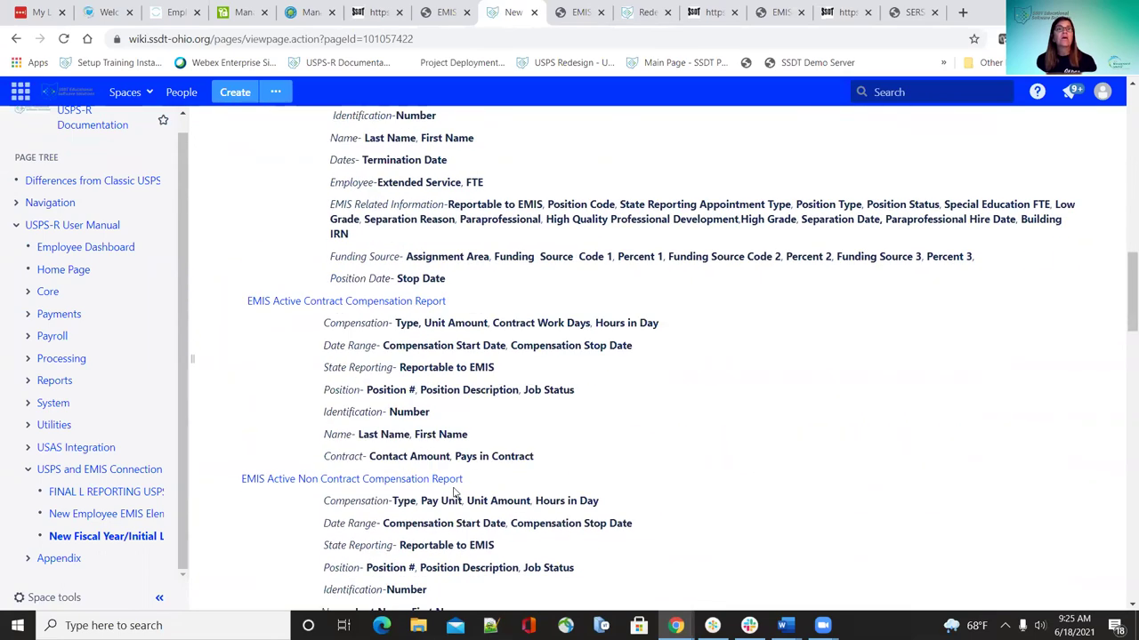
scroll(381, 412, down, 3)
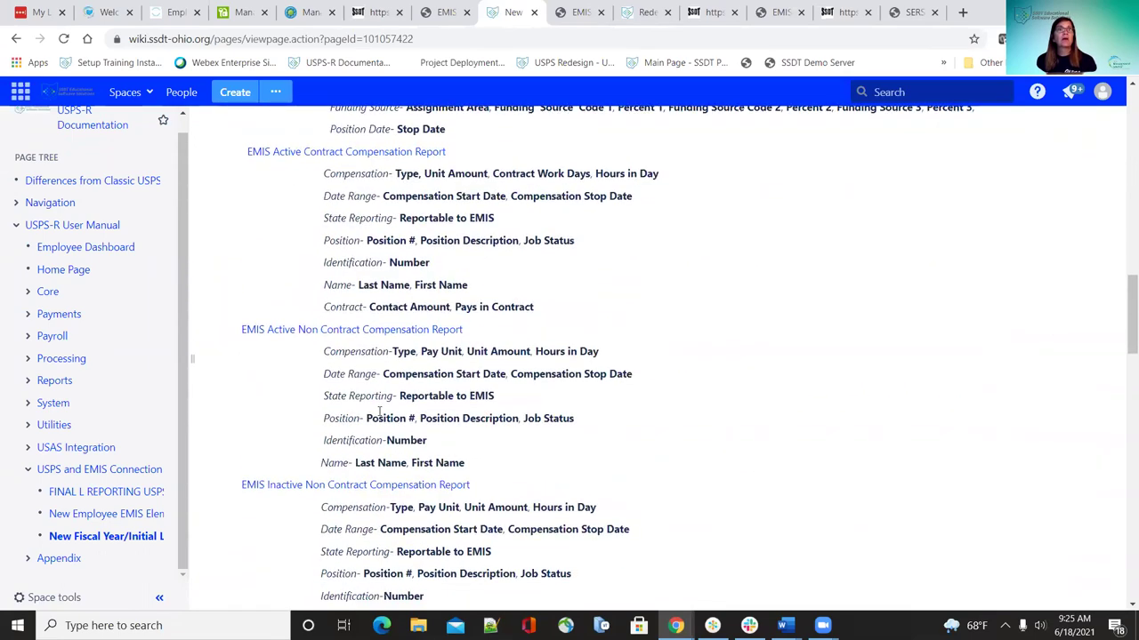
scroll(380, 415, down, 2)
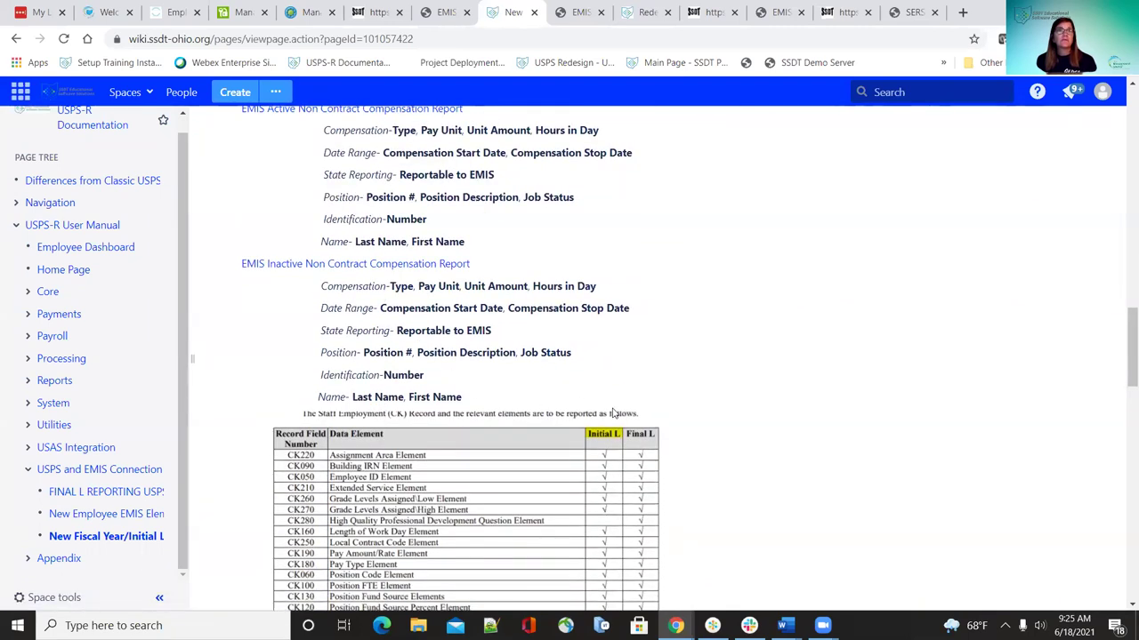
scroll(856, 417, down, 2)
scroll(856, 417, up, 1)
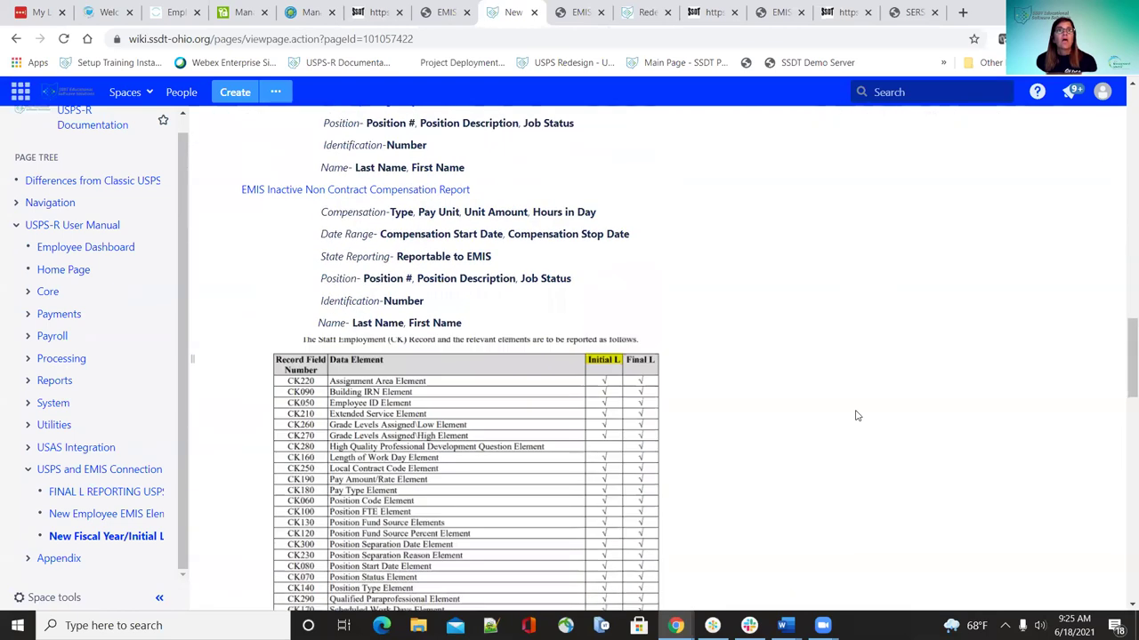
scroll(856, 416, down, 2)
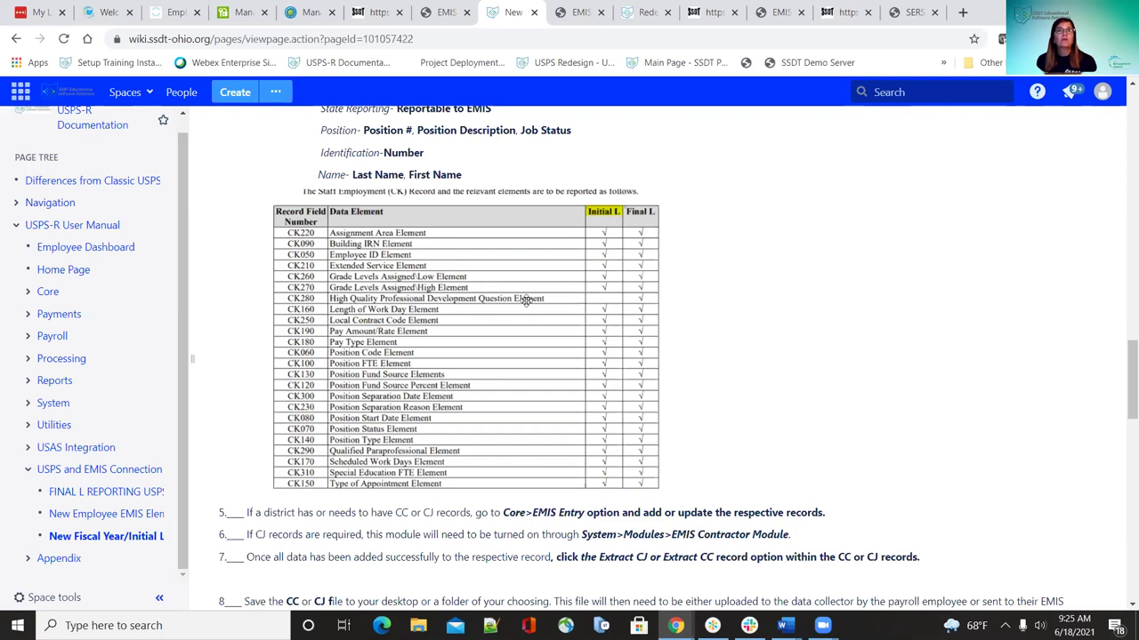
scroll(529, 342, down, 1)
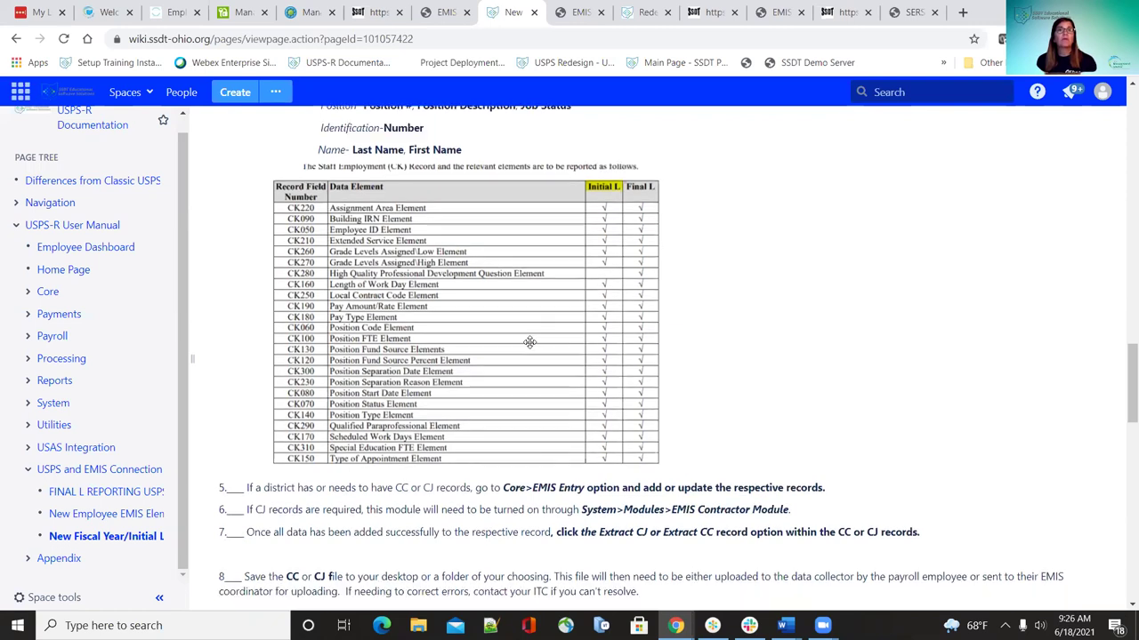
scroll(530, 343, up, 4)
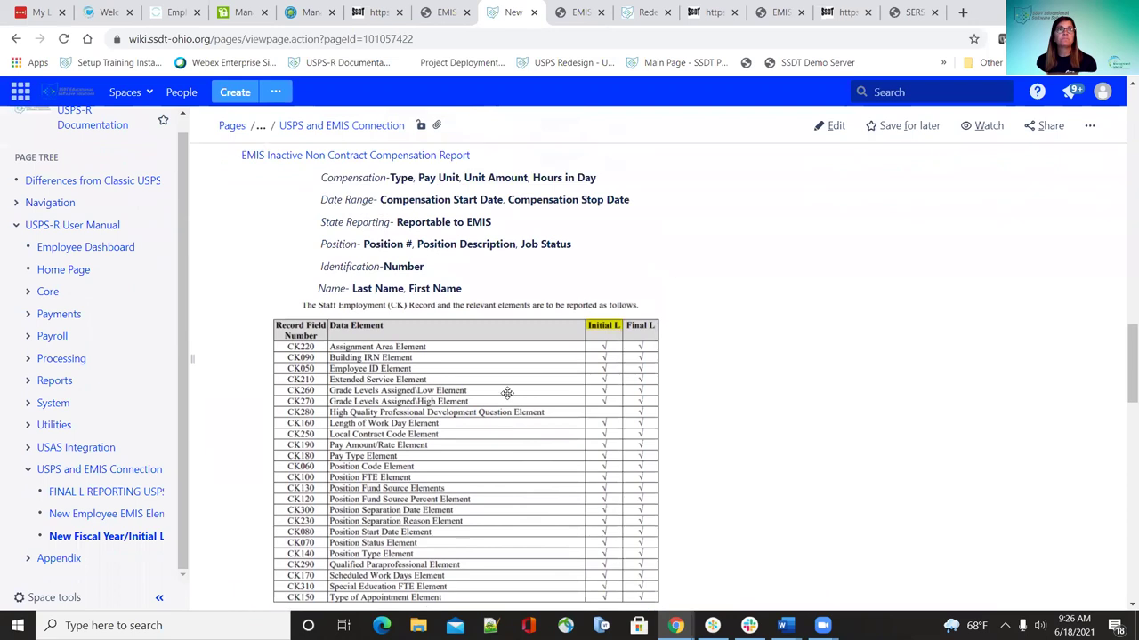
Review items 5 to 8 of the Initial L checklist, covering CC and CJ records and the extract and upload of their files
scroll(507, 398, down, 4)
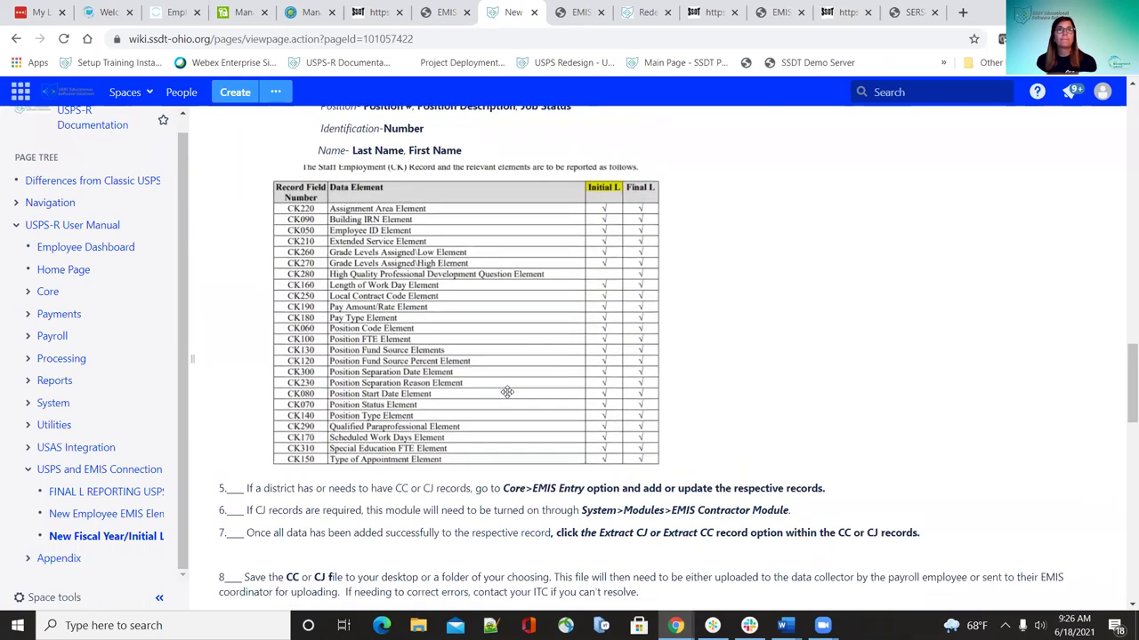
scroll(507, 392, down, 1)
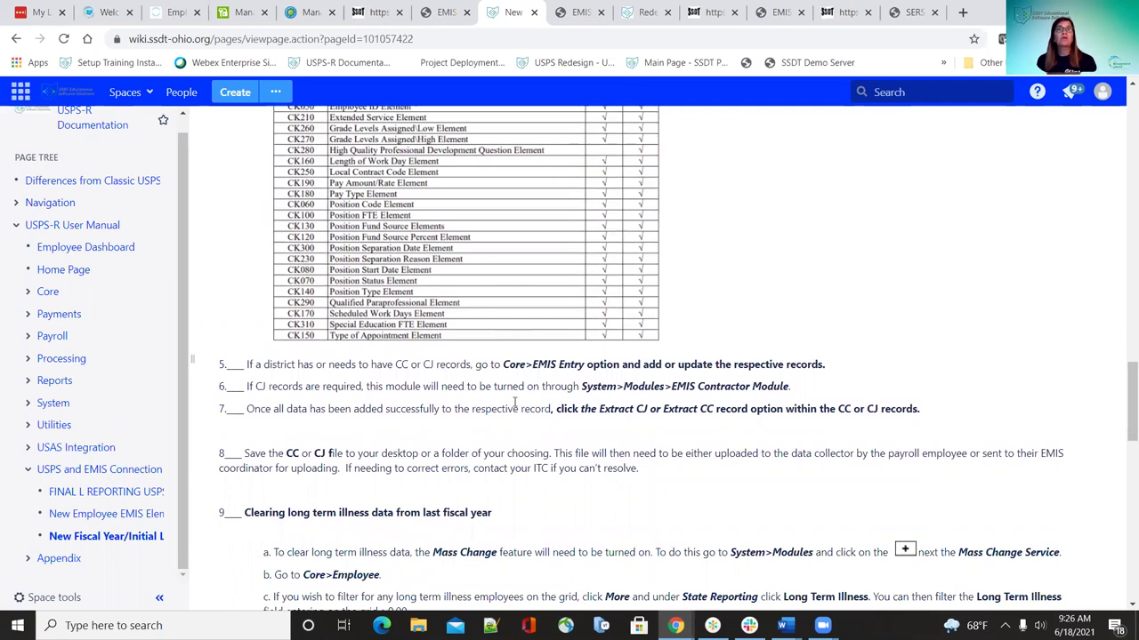
scroll(514, 402, down, 1)
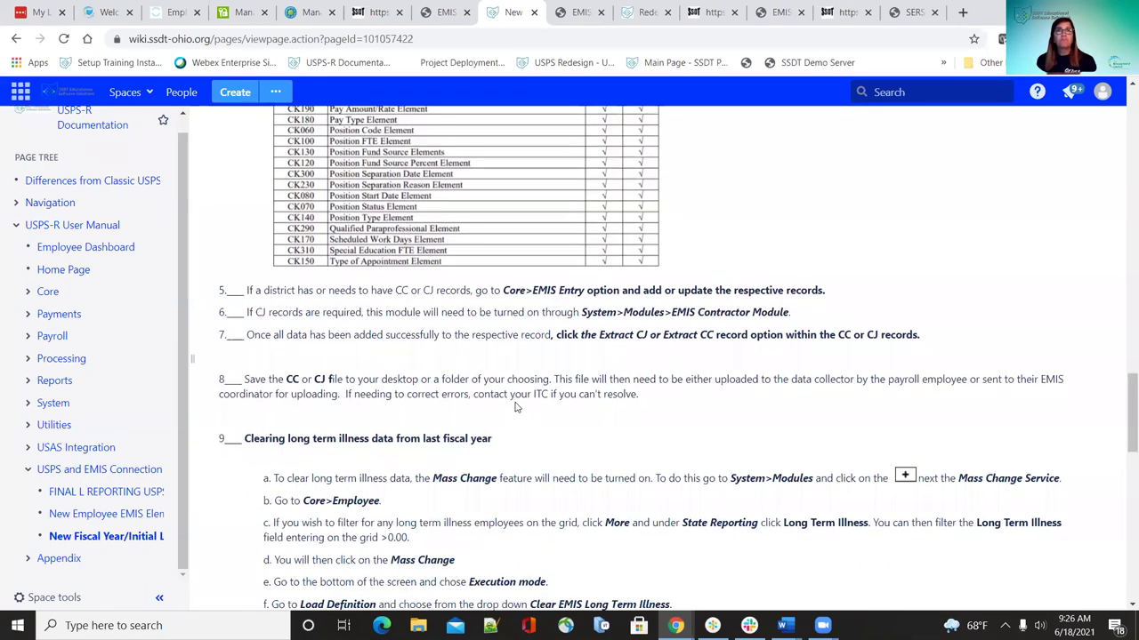
scroll(516, 406, up, 1)
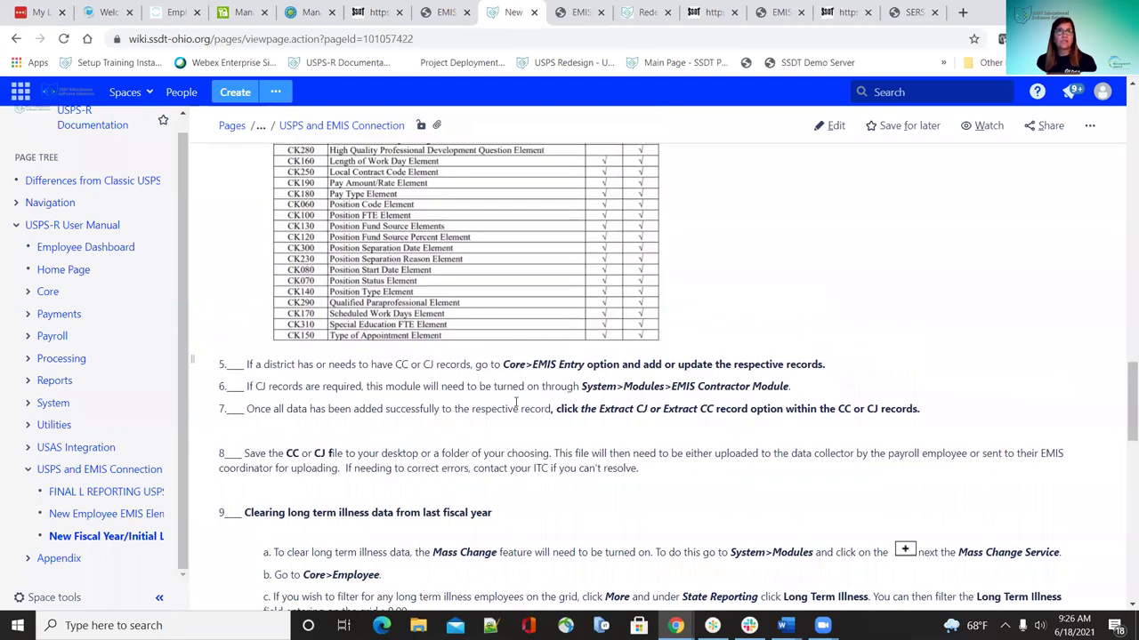
scroll(517, 404, down, 1)
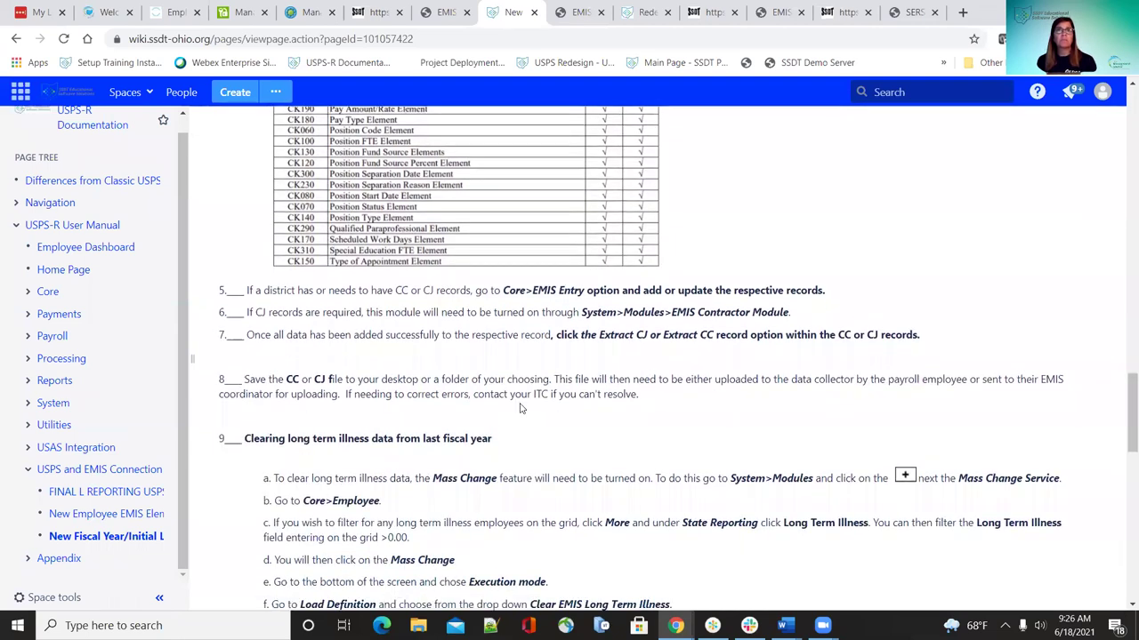
scroll(498, 399, down, 1)
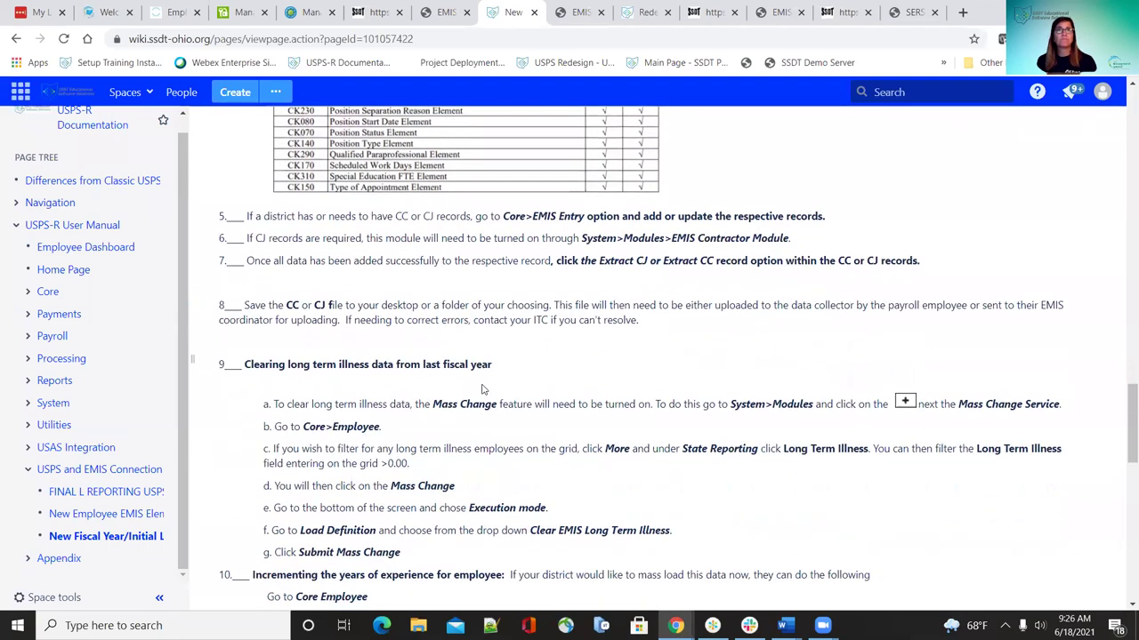
Review item 9 of the checklist on clearing long term illness data from the last fiscal year through Mass Change
scroll(483, 389, down, 1)
scroll(483, 390, down, 1)
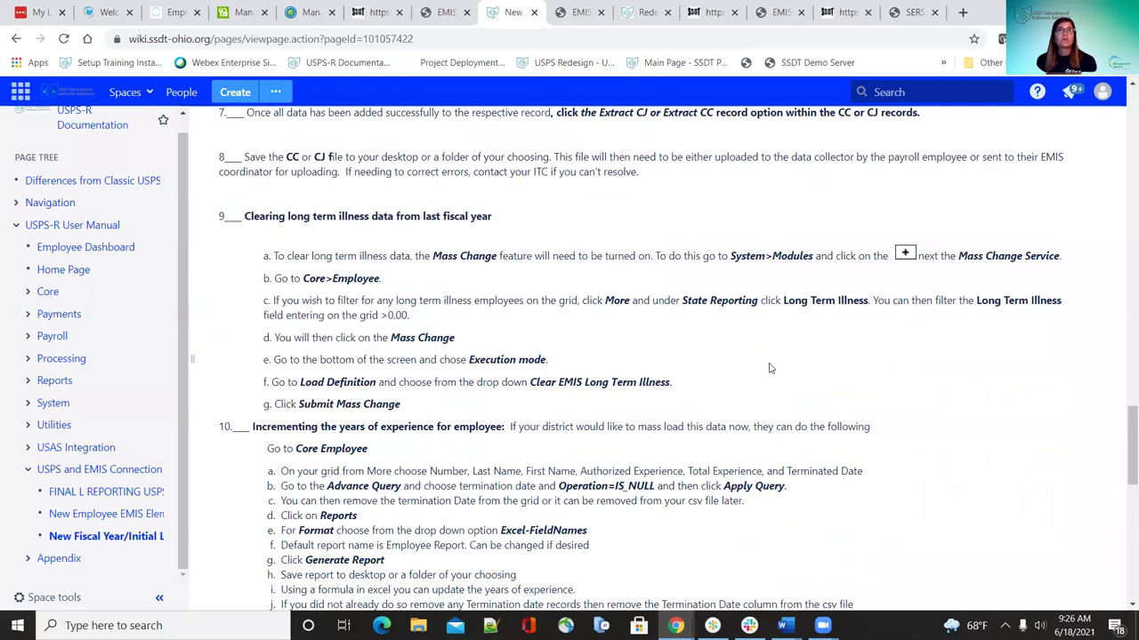
scroll(762, 380, up, 1)
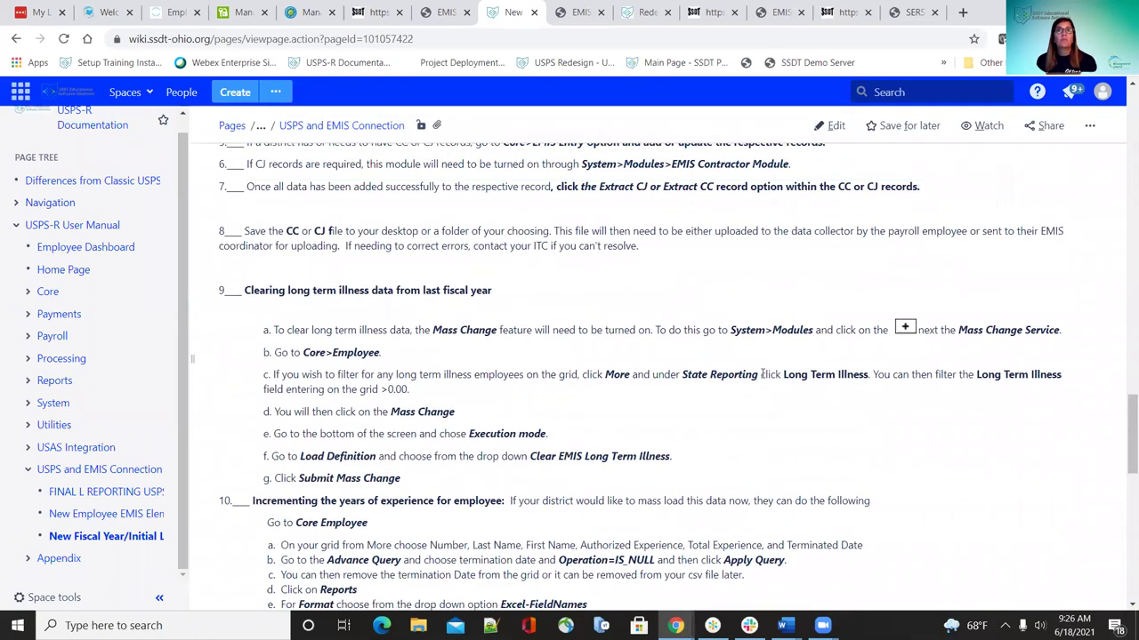
scroll(762, 375, down, 2)
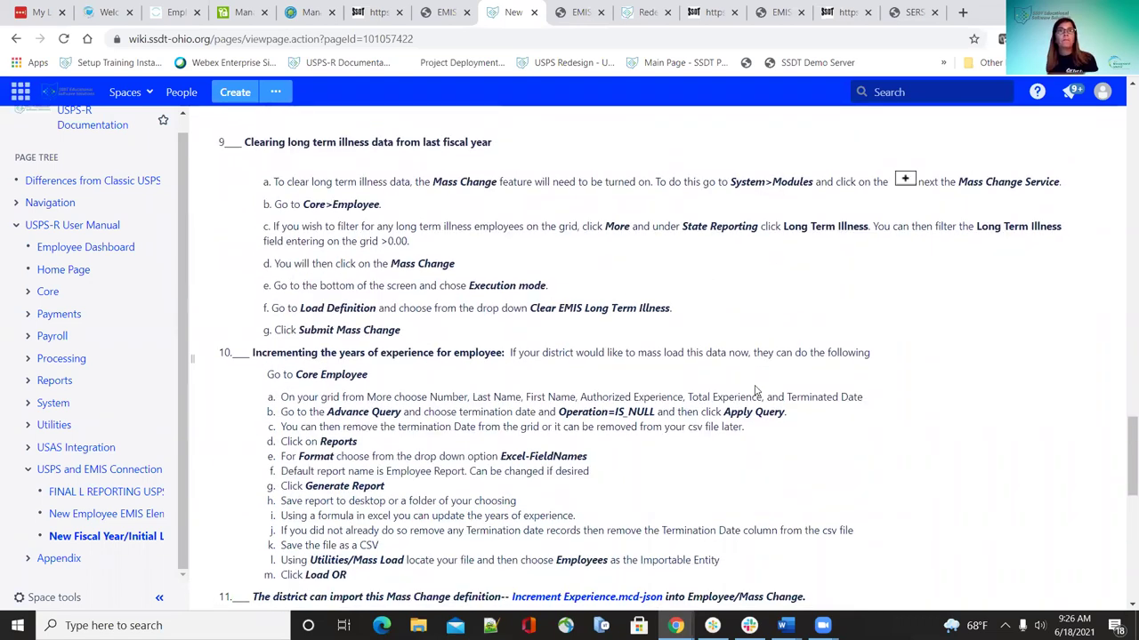
scroll(758, 391, up, 1)
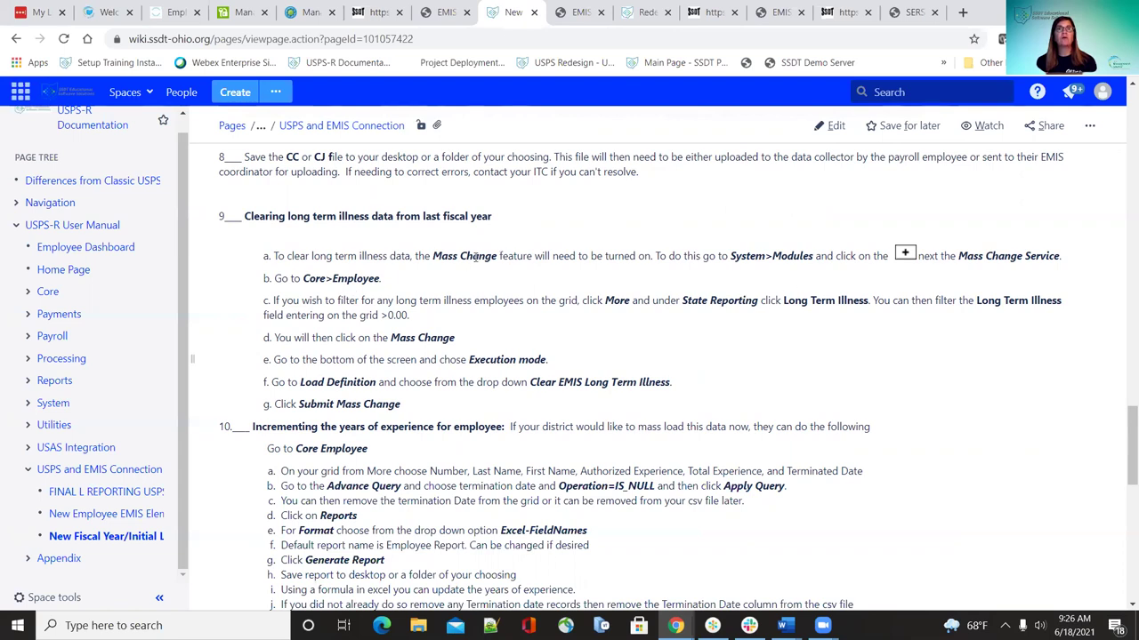
Switch to USPS-R and load the Clear Employee Long Term Illness (SSDT) mass change definition on the Employees grid
click(380, 11)
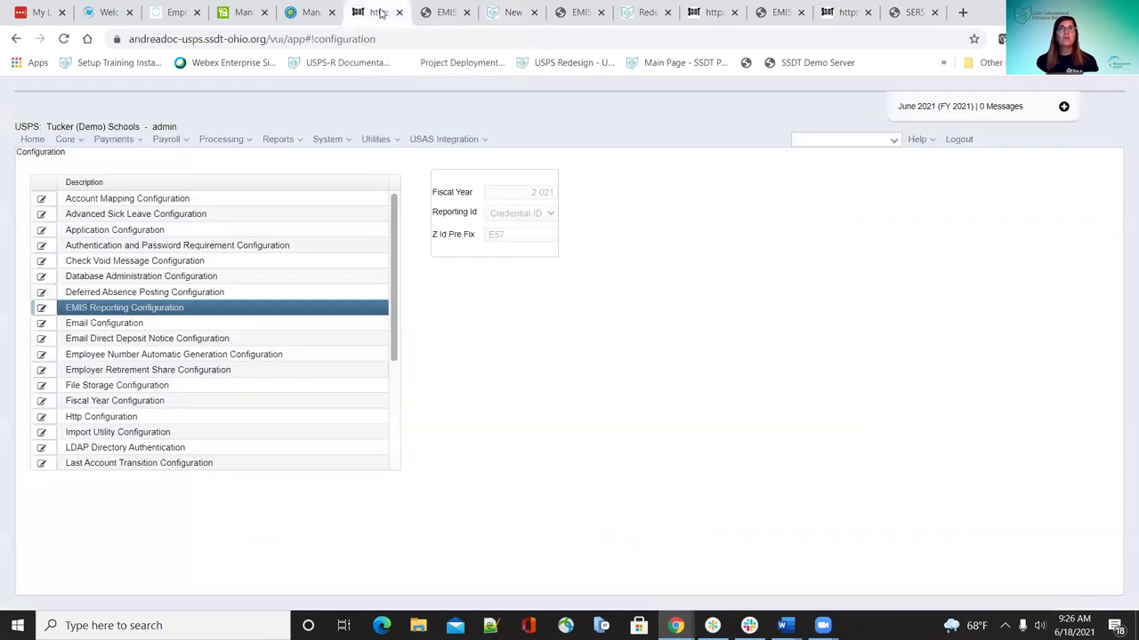
click(76, 143)
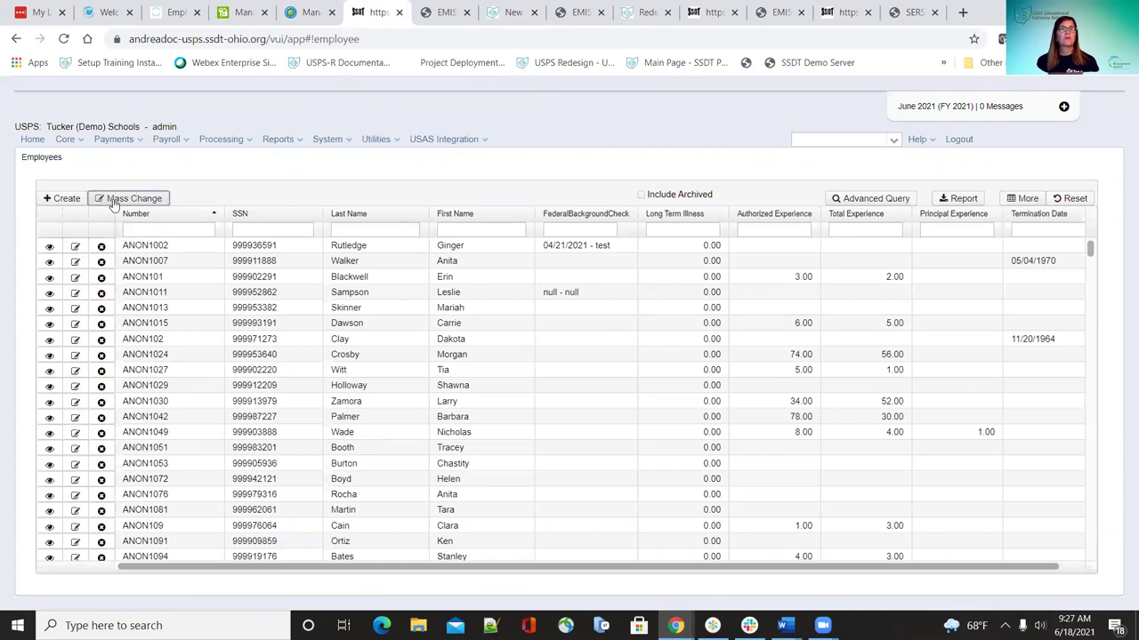
click(113, 199)
click(281, 364)
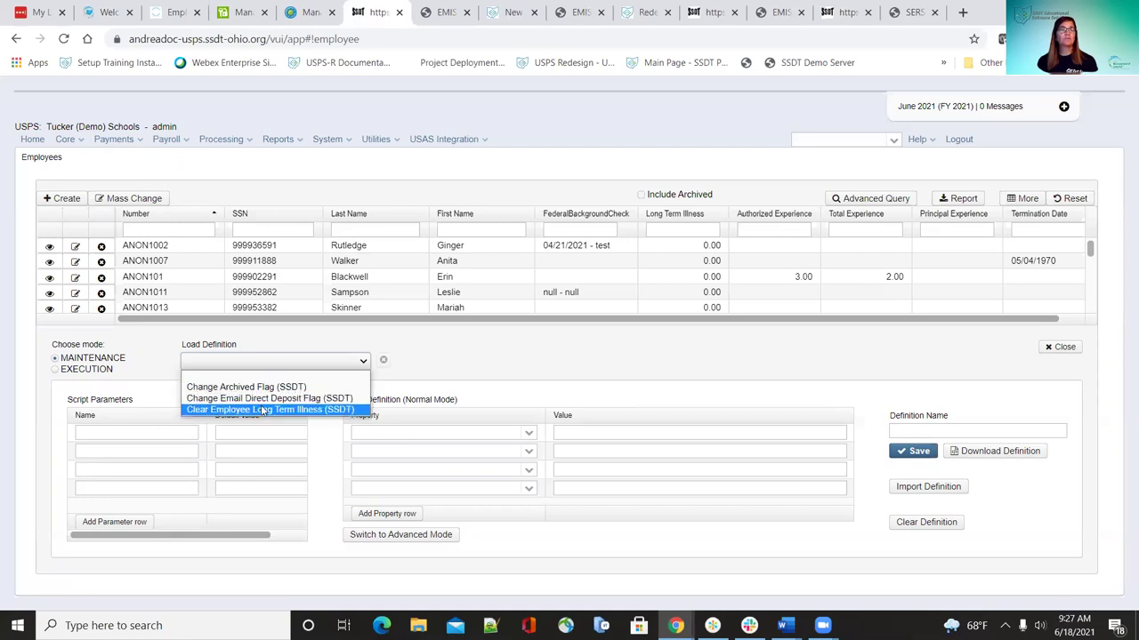
click(310, 411)
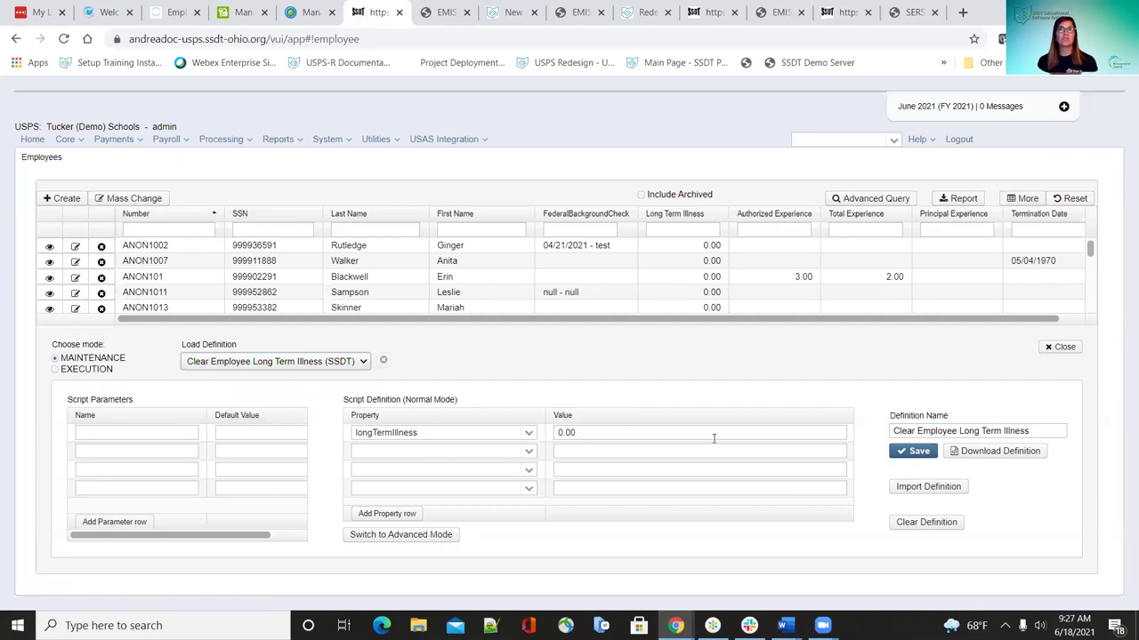
Load the Change Archived Flag (SSDT) definition to view its script, and close the mass change area
click(368, 365)
click(320, 392)
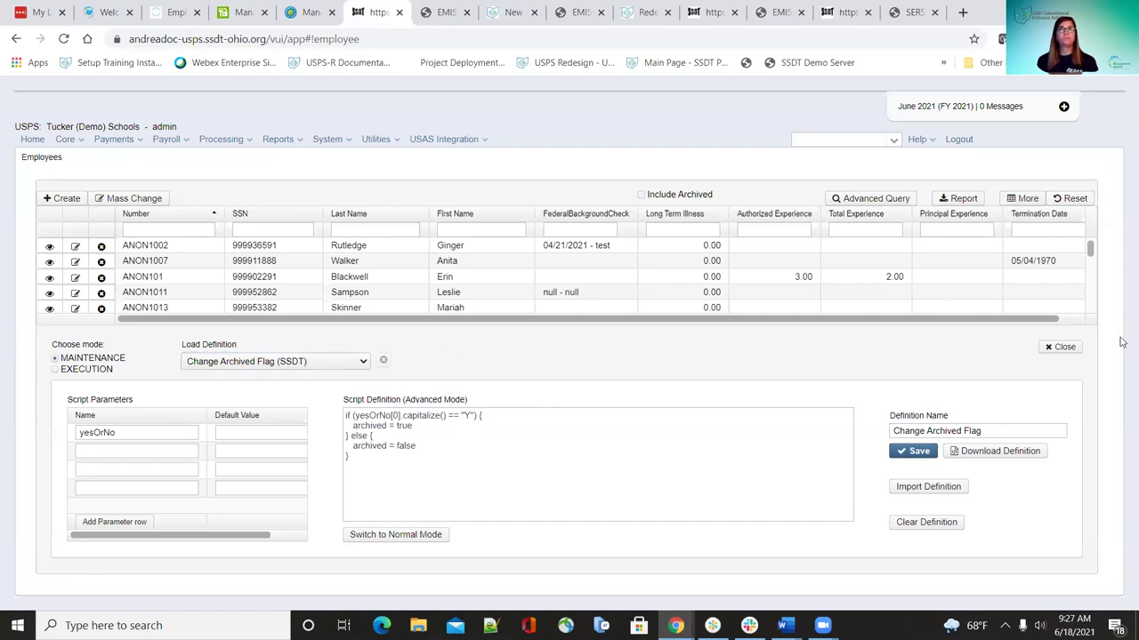
click(1059, 347)
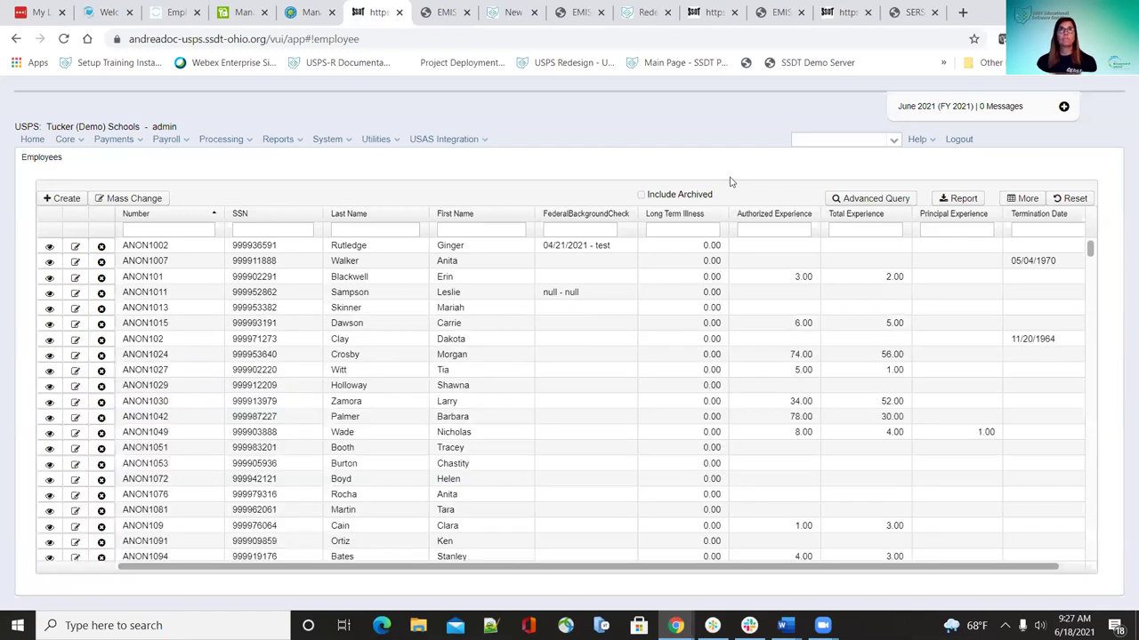
Return to the Initial L checklist and review item 10's steps for incrementing employees' years of experience, through the start of item 11
click(427, 9)
click(498, 10)
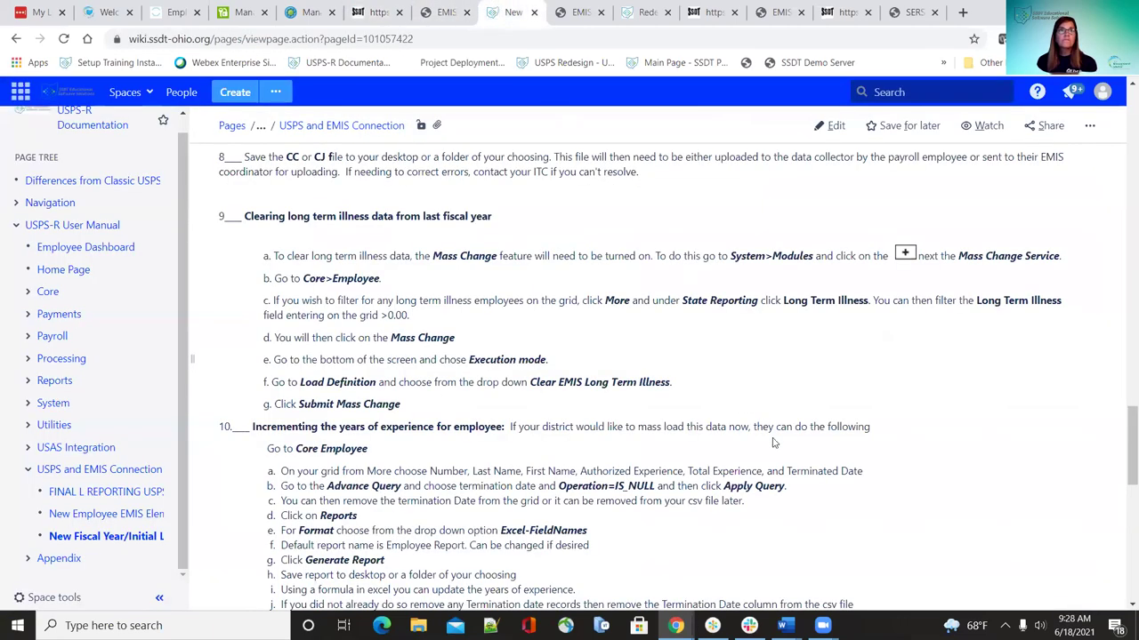
scroll(757, 459, down, 1)
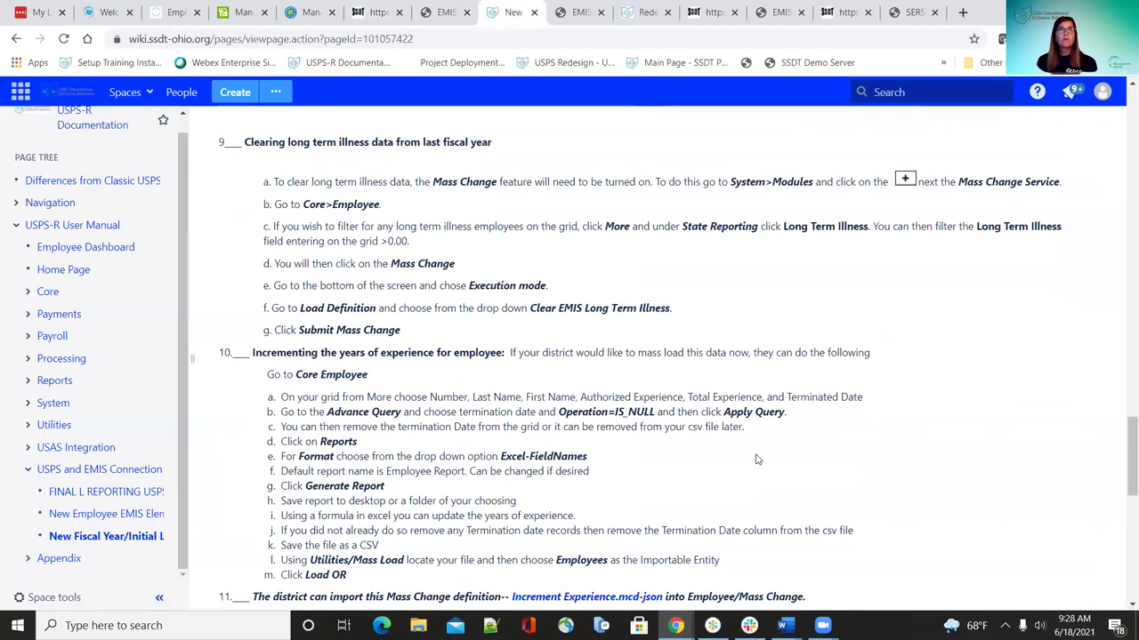
scroll(757, 459, down, 2)
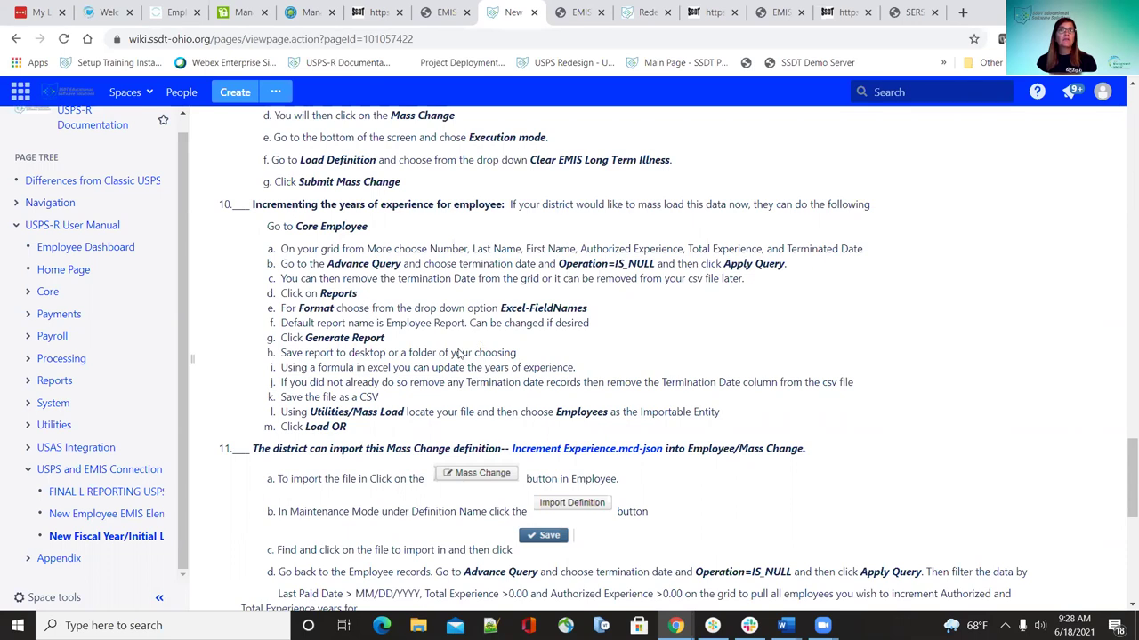
scroll(429, 367, down, 1)
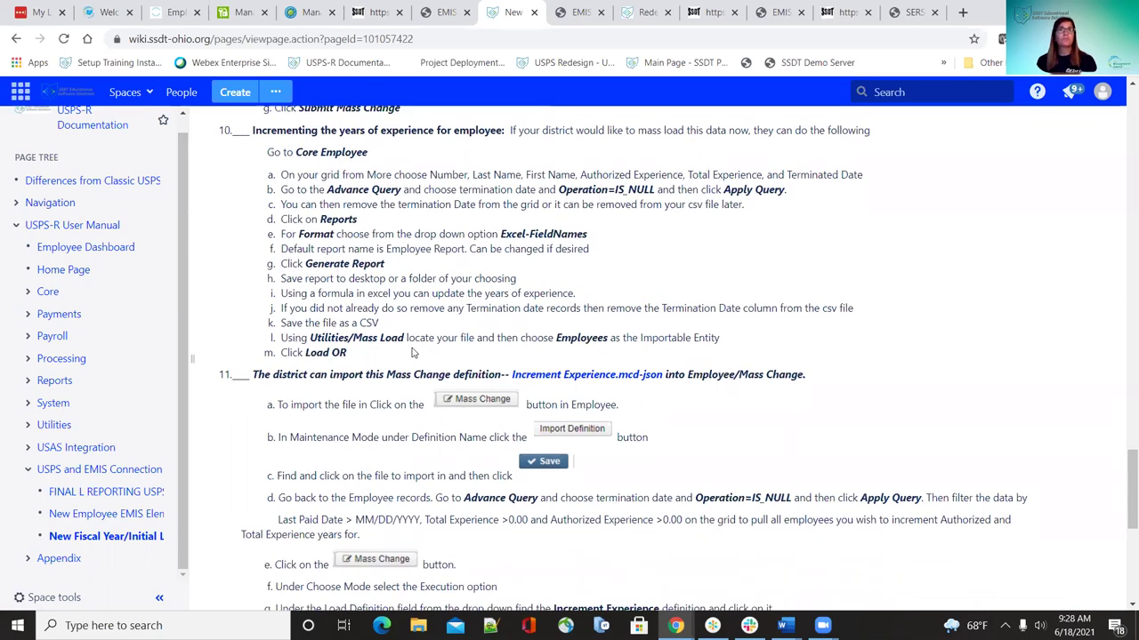
scroll(412, 354, down, 1)
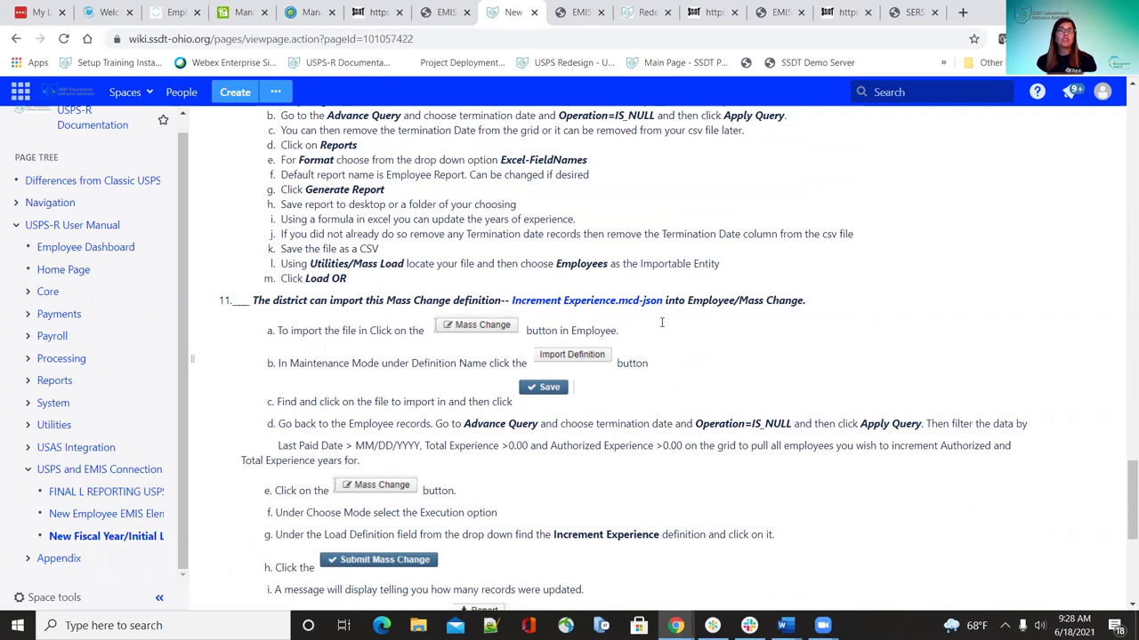
Show where a mass change definition is imported on the USPS-R Employees grid, and cancel the file selection
click(374, 12)
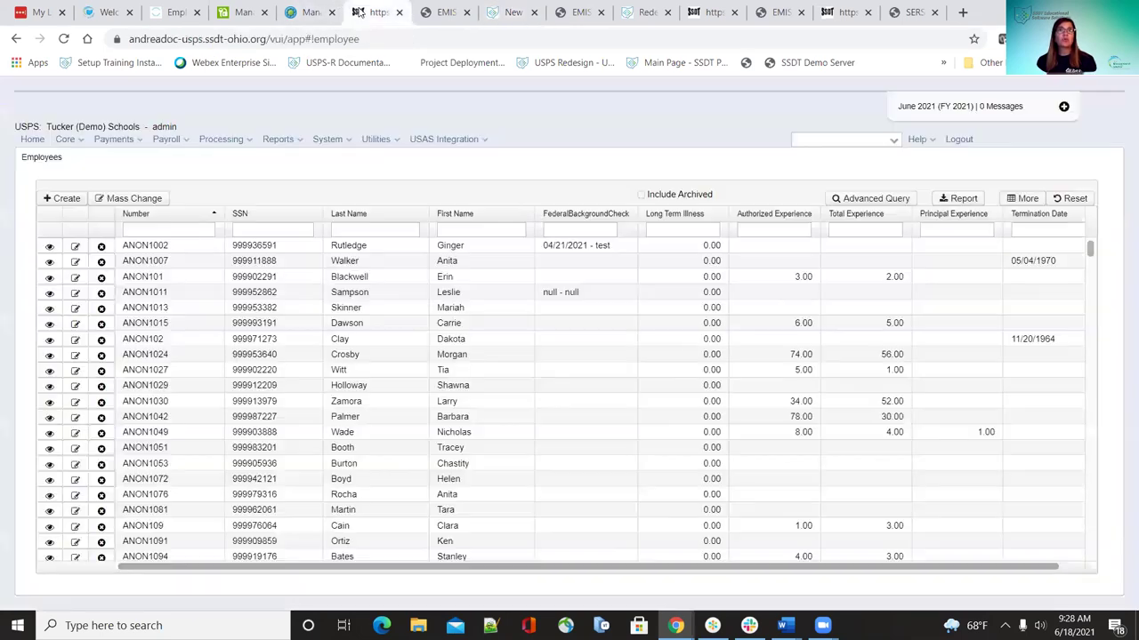
click(136, 199)
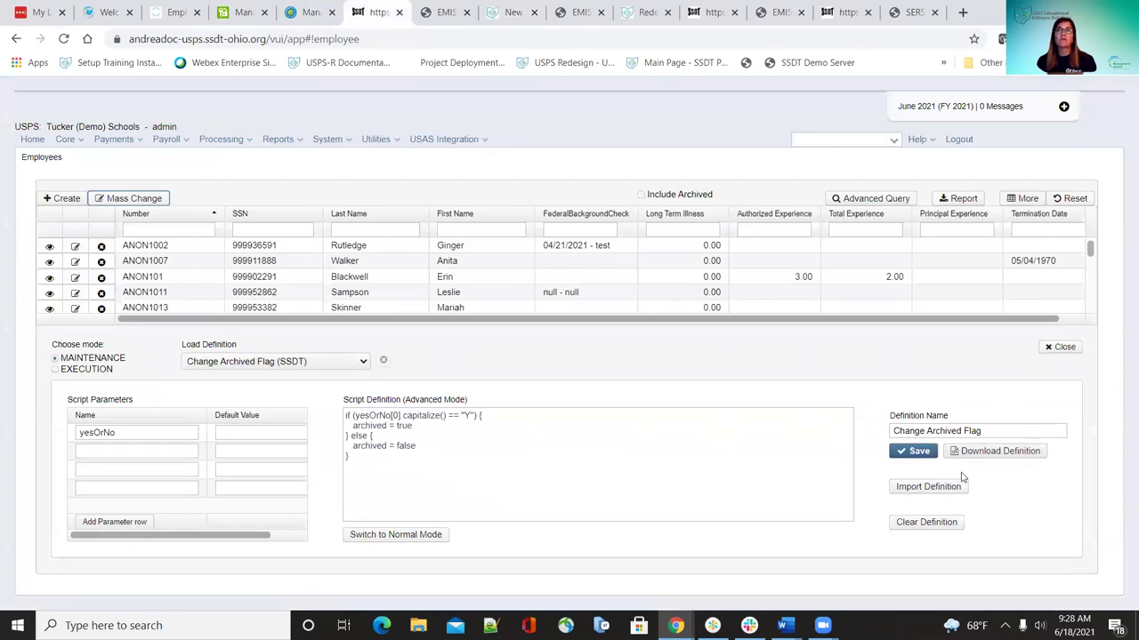
click(964, 486)
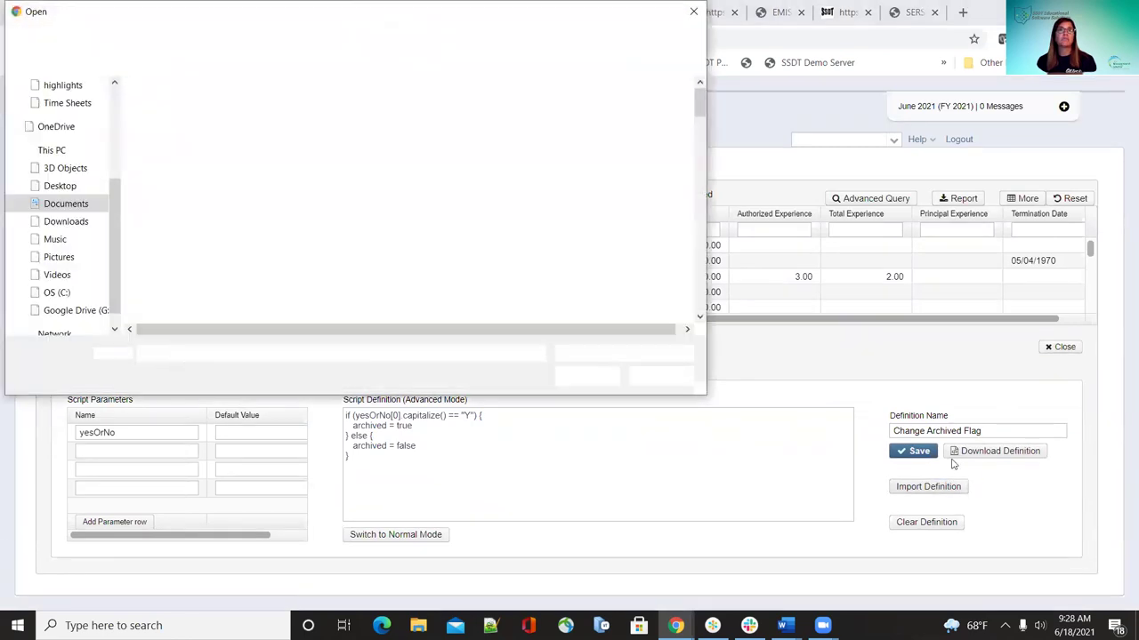
click(693, 8)
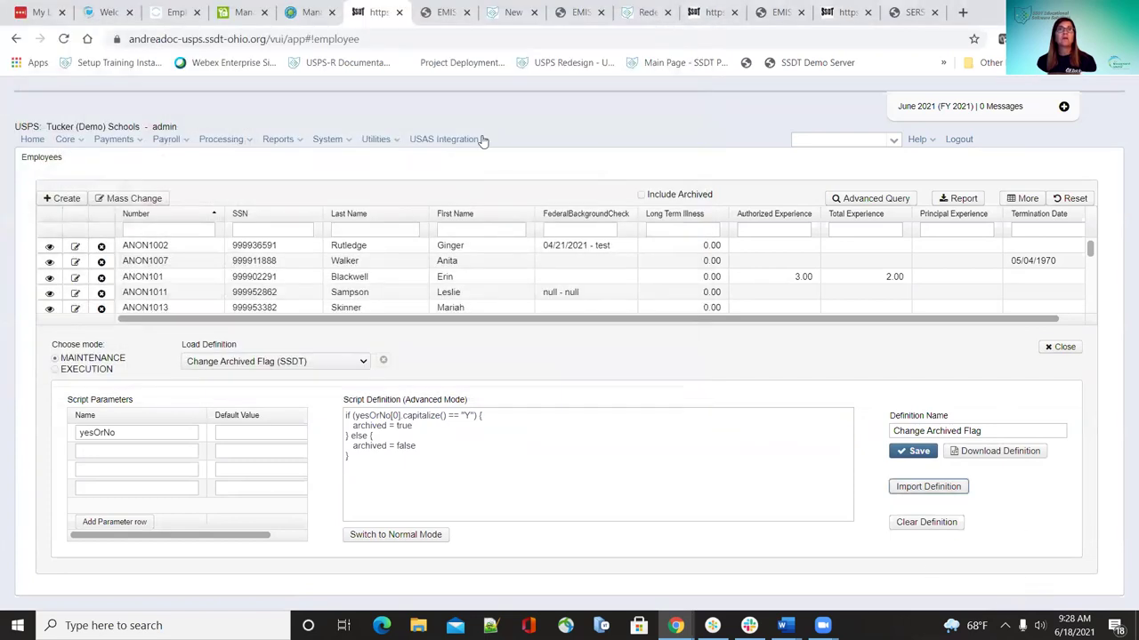
Return to the checklist and review item 11's Increment Experience instructions and items 12 and 13 on archiving contracts and clearing EMIS override fields
click(495, 11)
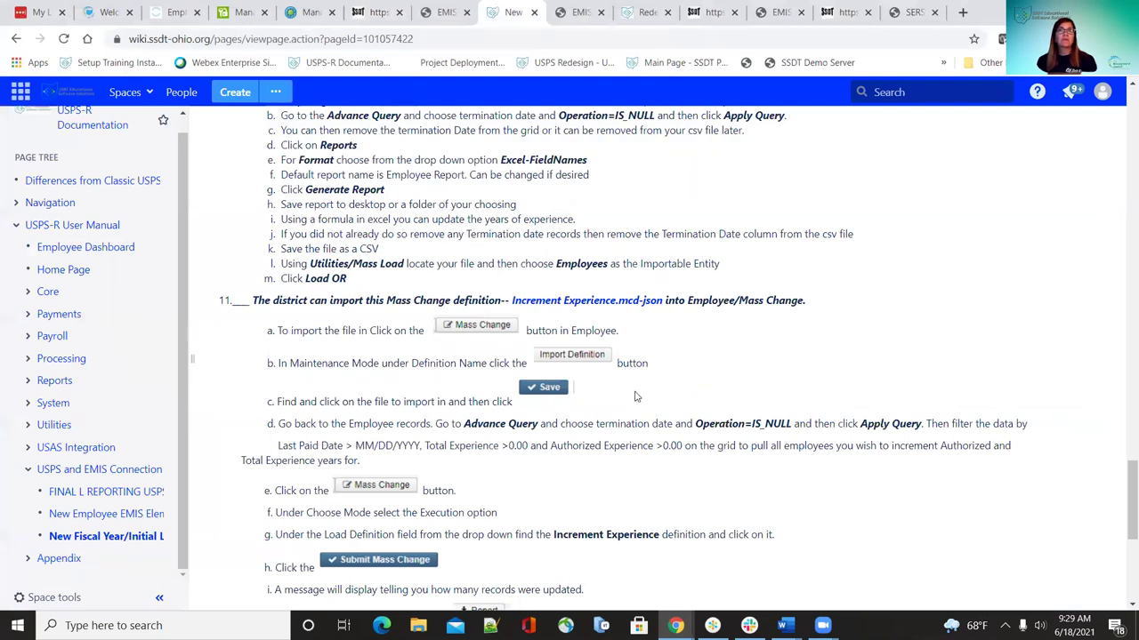
scroll(636, 397, down, 2)
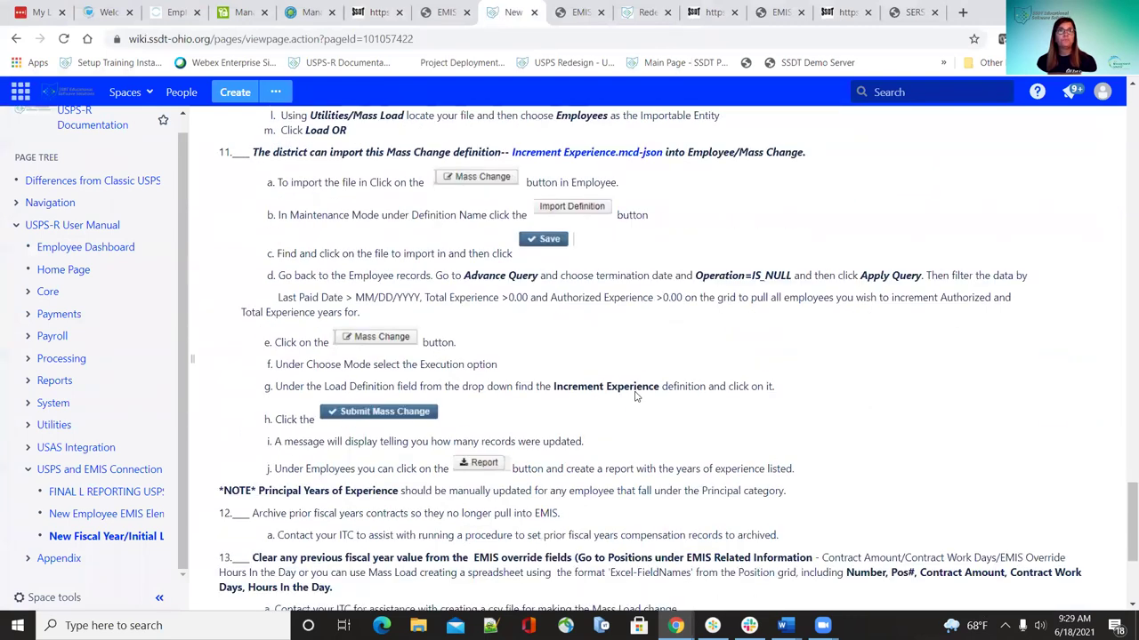
scroll(635, 393, down, 2)
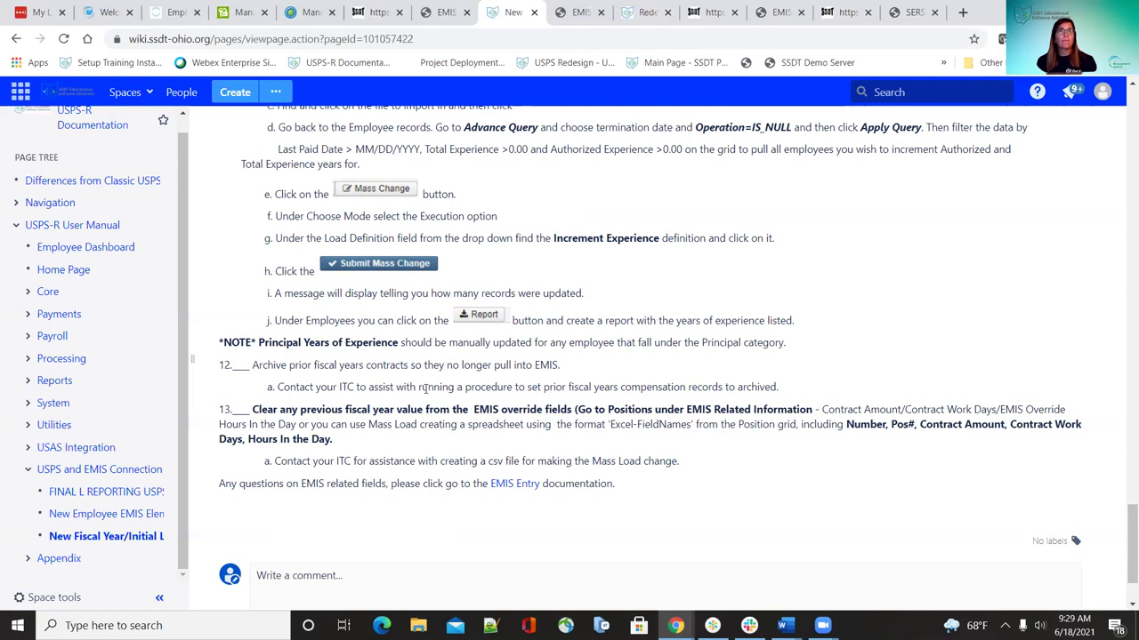
scroll(987, 348, down, 1)
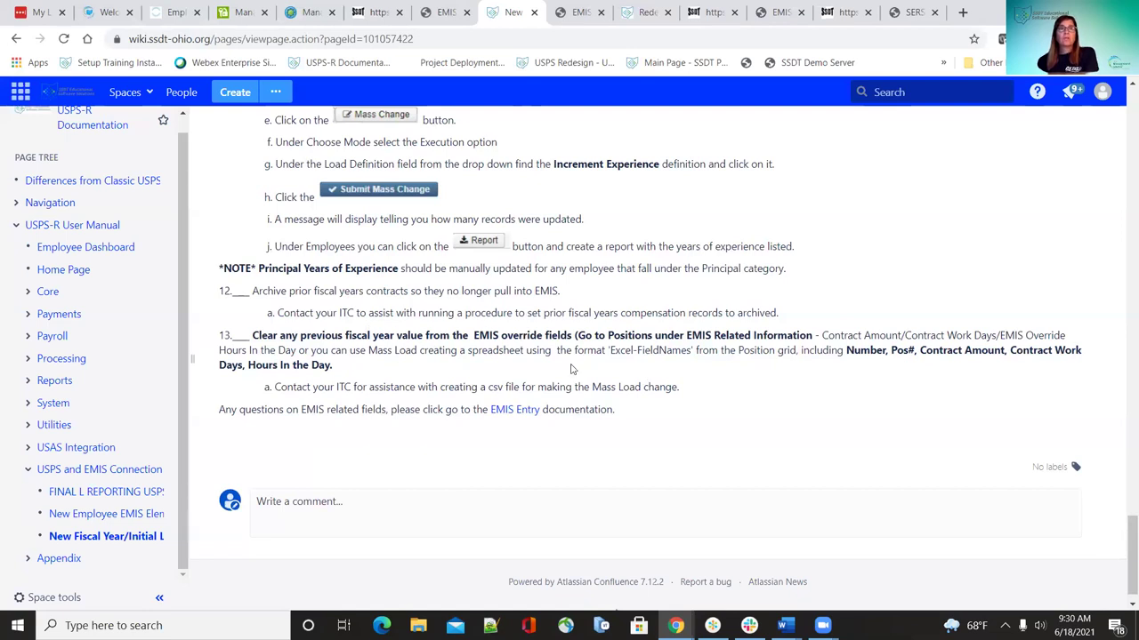
scroll(572, 369, down, 1)
scroll(691, 350, up, 2)
scroll(691, 350, down, 2)
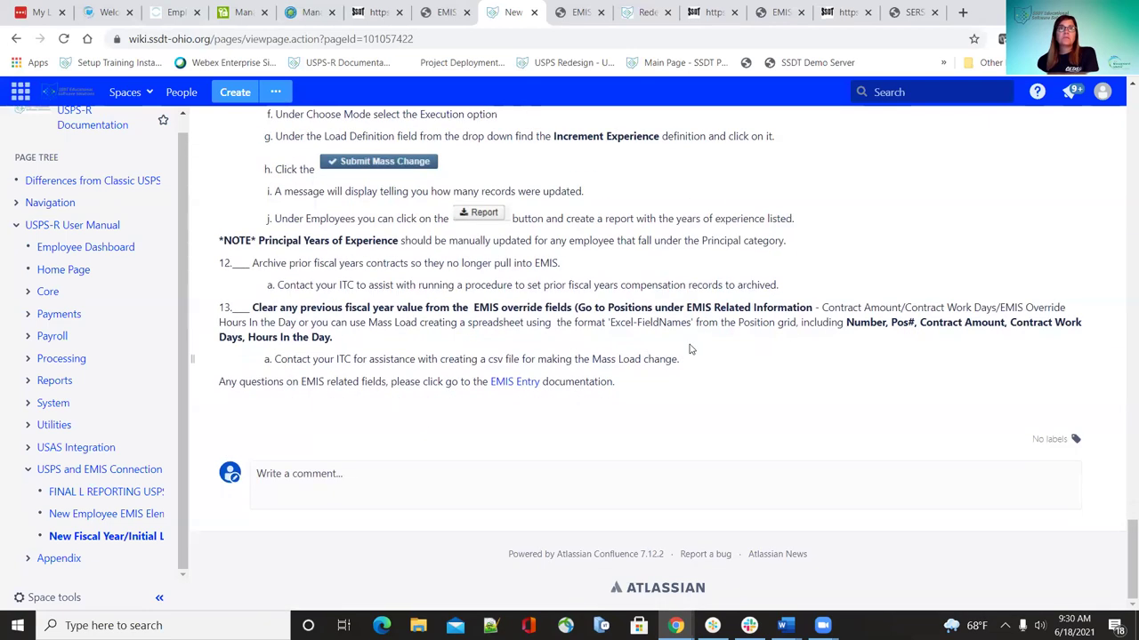
Skim the whole Initial L checklist again from item 1 onward, and go back to item 10
scroll(691, 349, up, 15)
scroll(689, 344, up, 3)
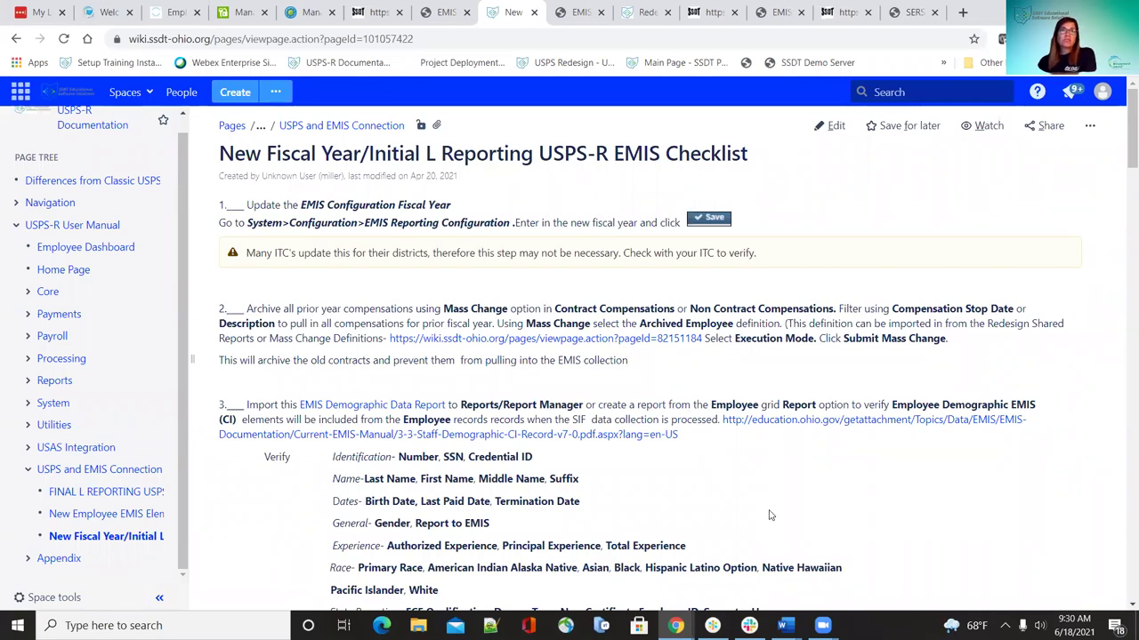
scroll(770, 515, down, 10)
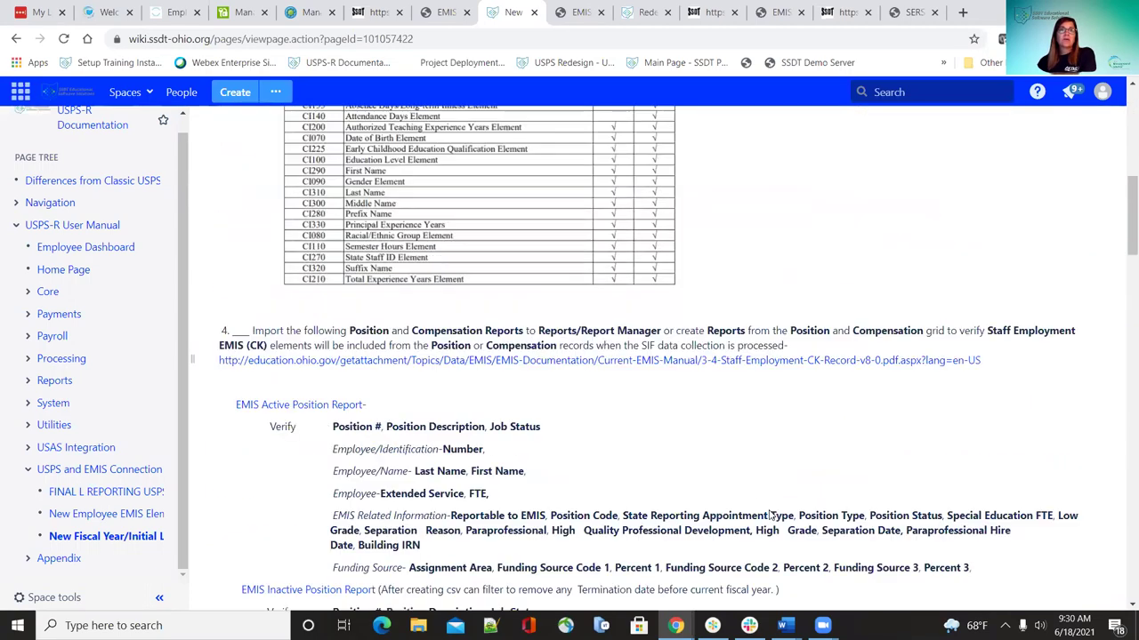
scroll(770, 515, down, 12)
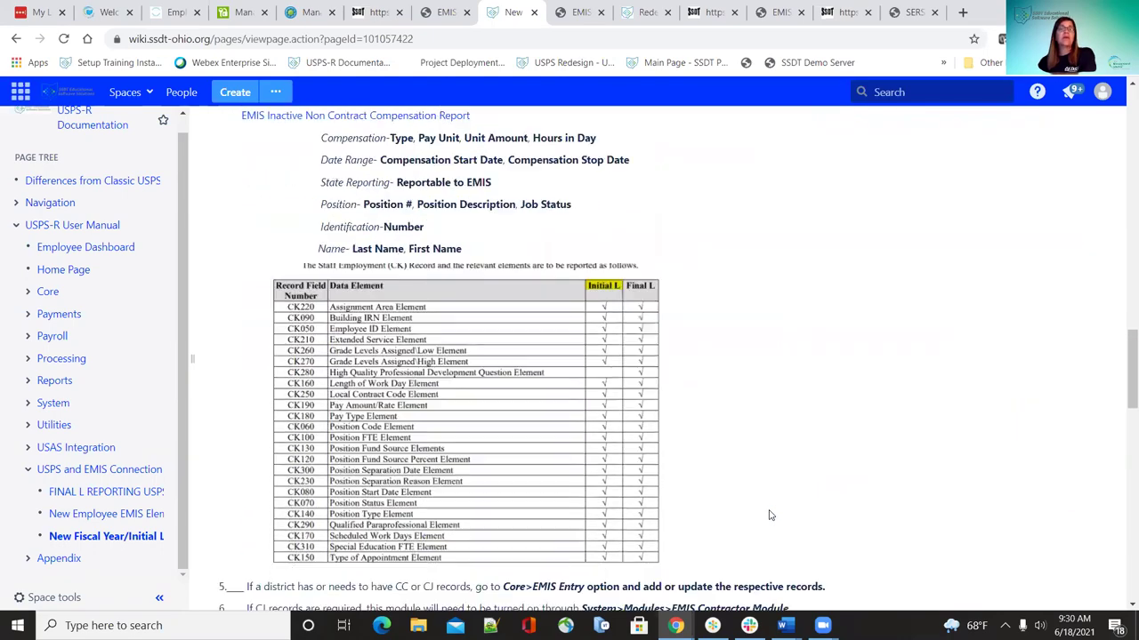
scroll(771, 515, down, 12)
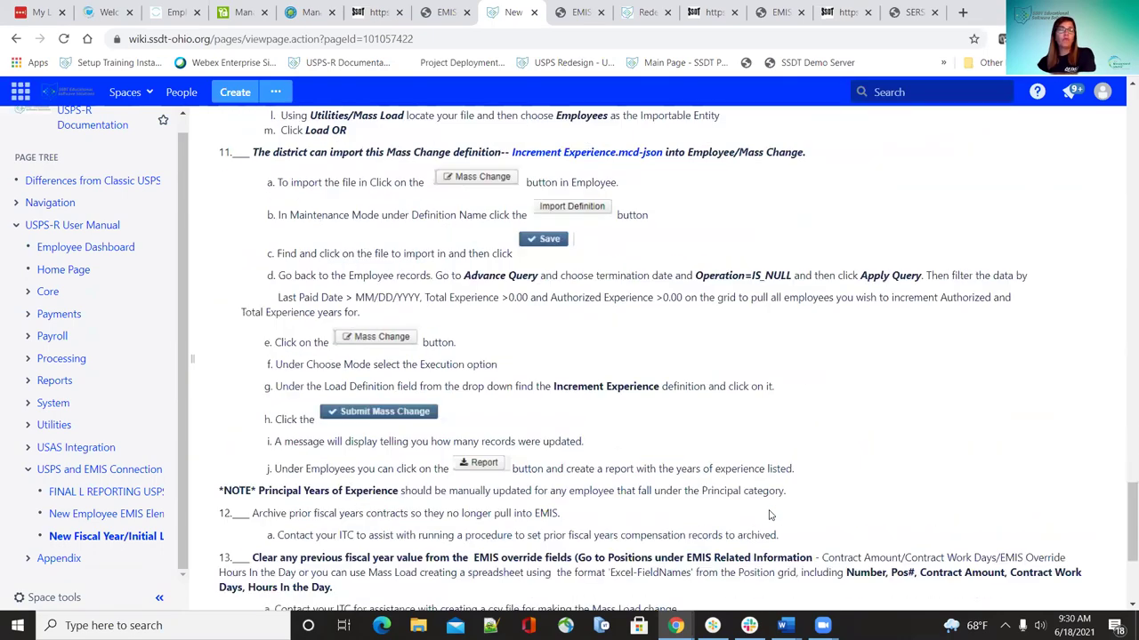
scroll(723, 402, up, 15)
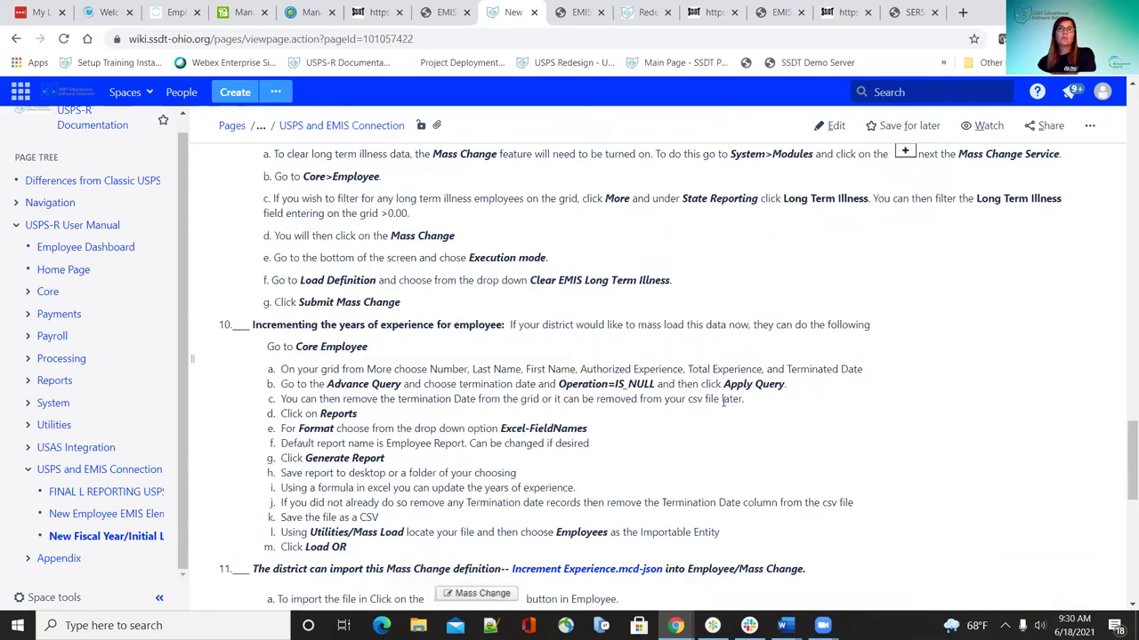
Skim the Initial L checklist from its EMIS report lists through items 11 to 13 at the end of the page
scroll(723, 402, up, 5)
scroll(723, 402, down, 7)
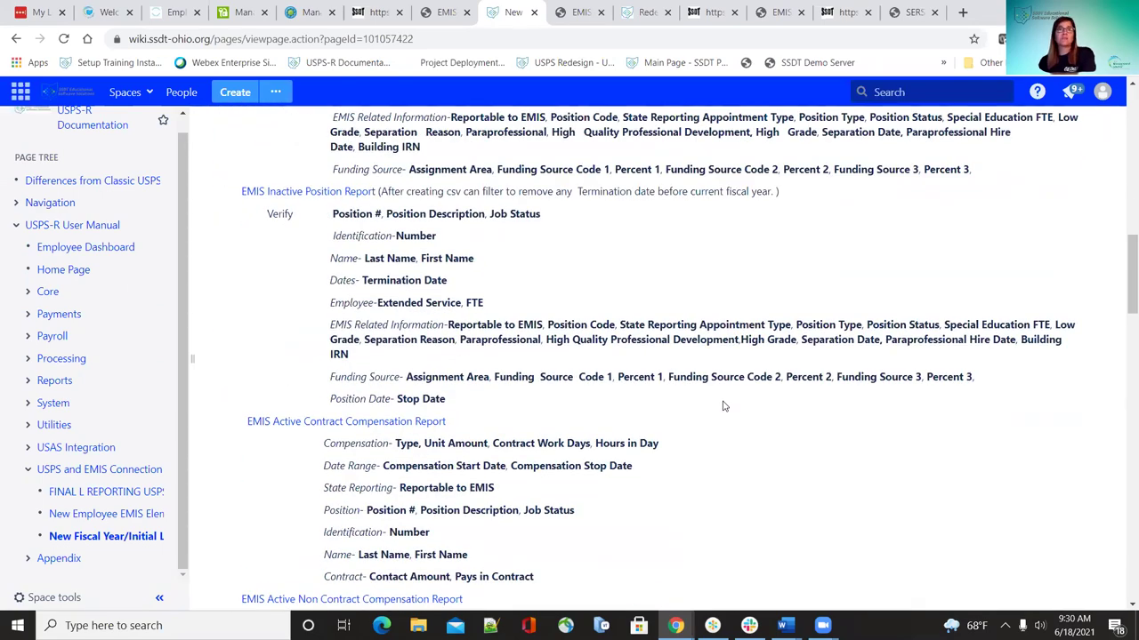
scroll(742, 419, down, 5)
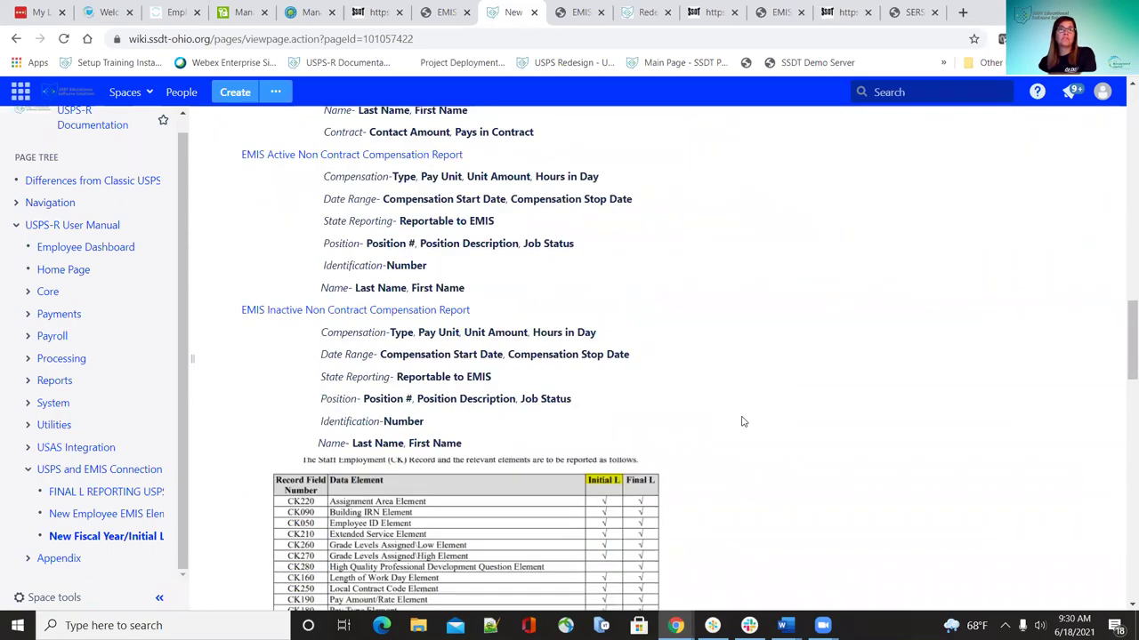
scroll(744, 422, down, 15)
scroll(742, 416, up, 1)
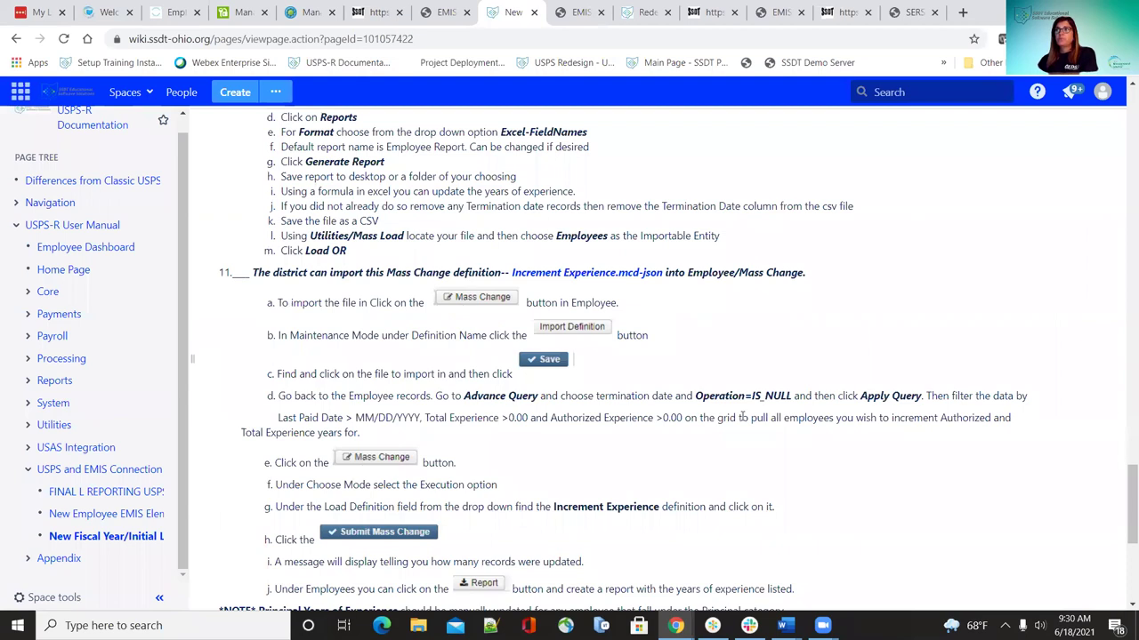
scroll(742, 418, down, 5)
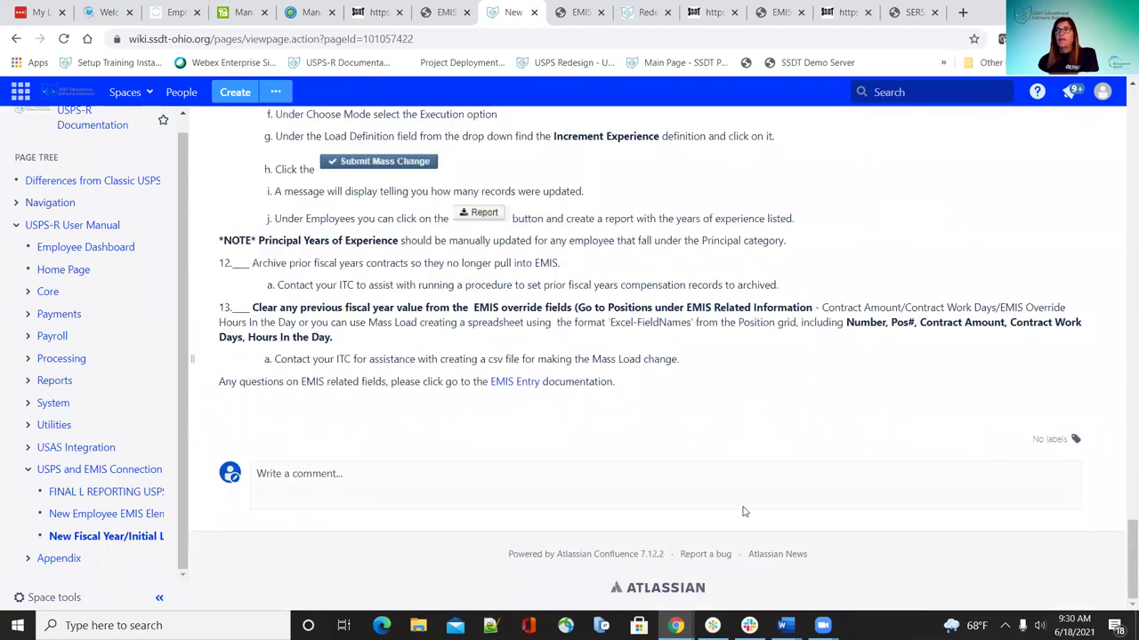
Open the New Employee EMIS Element Verification page and review its four downloadable new employee reports
click(108, 521)
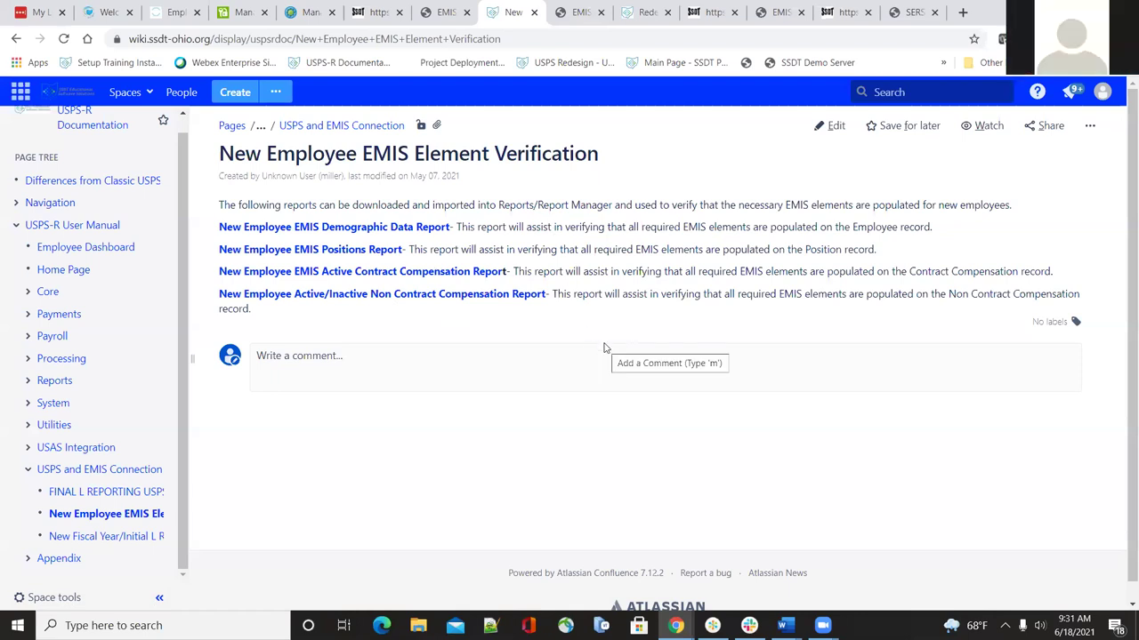
scroll(433, 381, down, 1)
scroll(433, 381, up, 1)
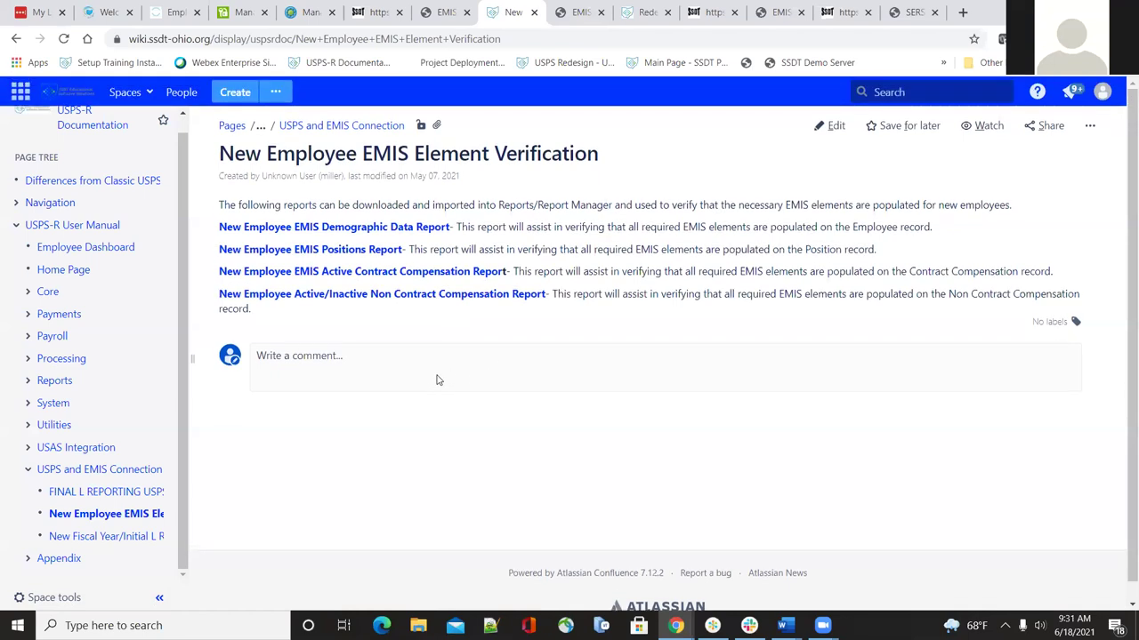
Expand the Appendix checklists in the page tree, widen the tree, and open the USPS-R Fiscal Year End Checklist
click(28, 559)
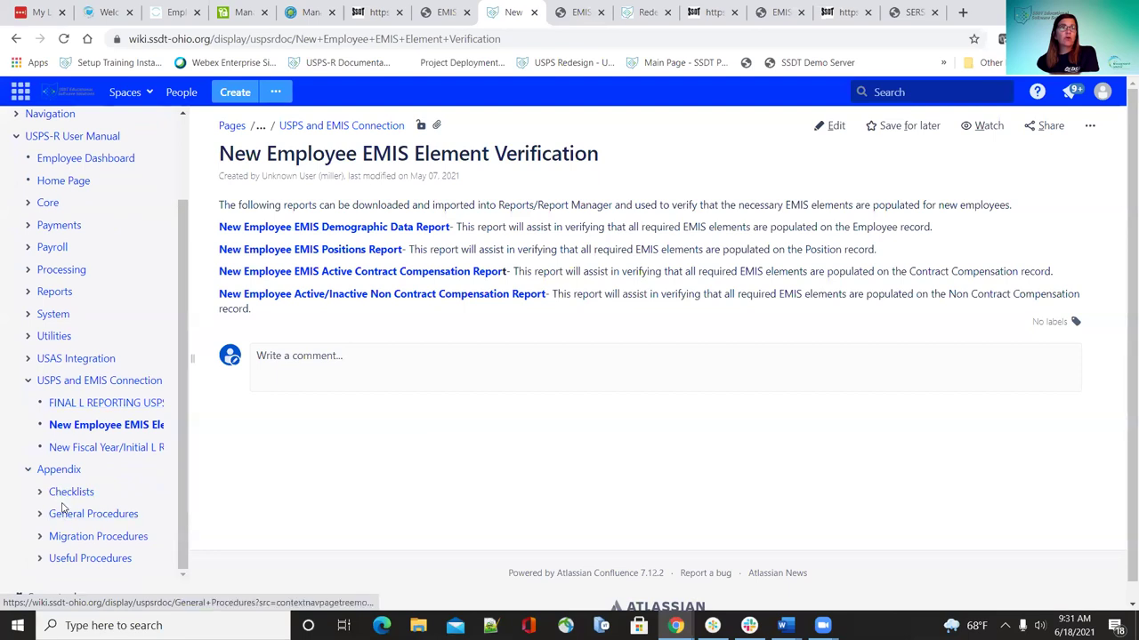
click(39, 492)
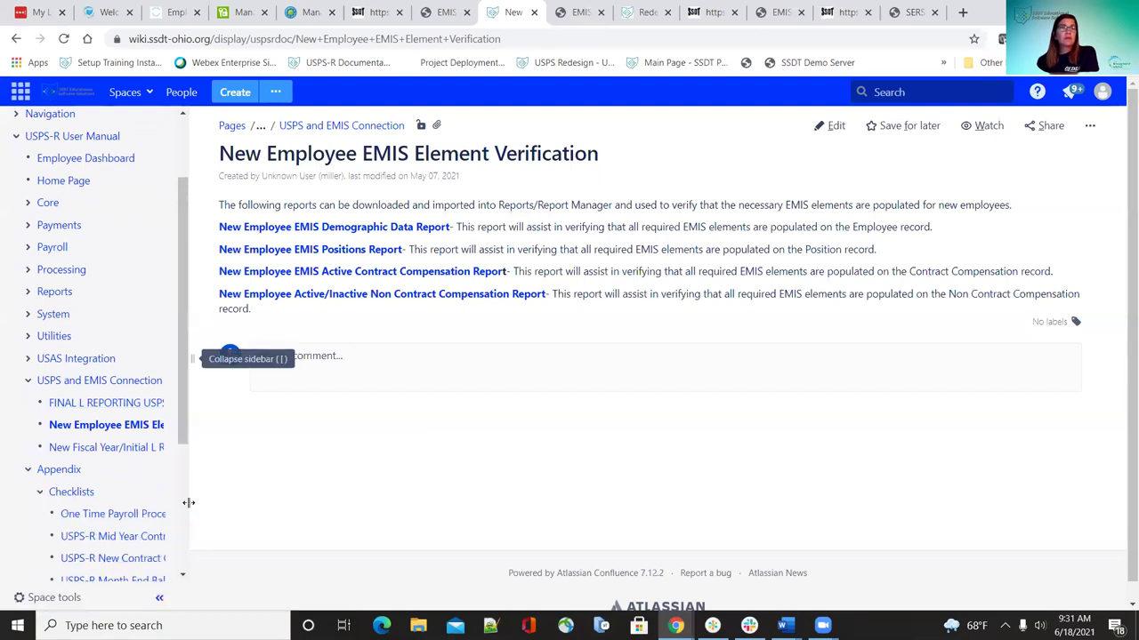
drag(186, 502, 271, 503)
scroll(169, 480, down, 3)
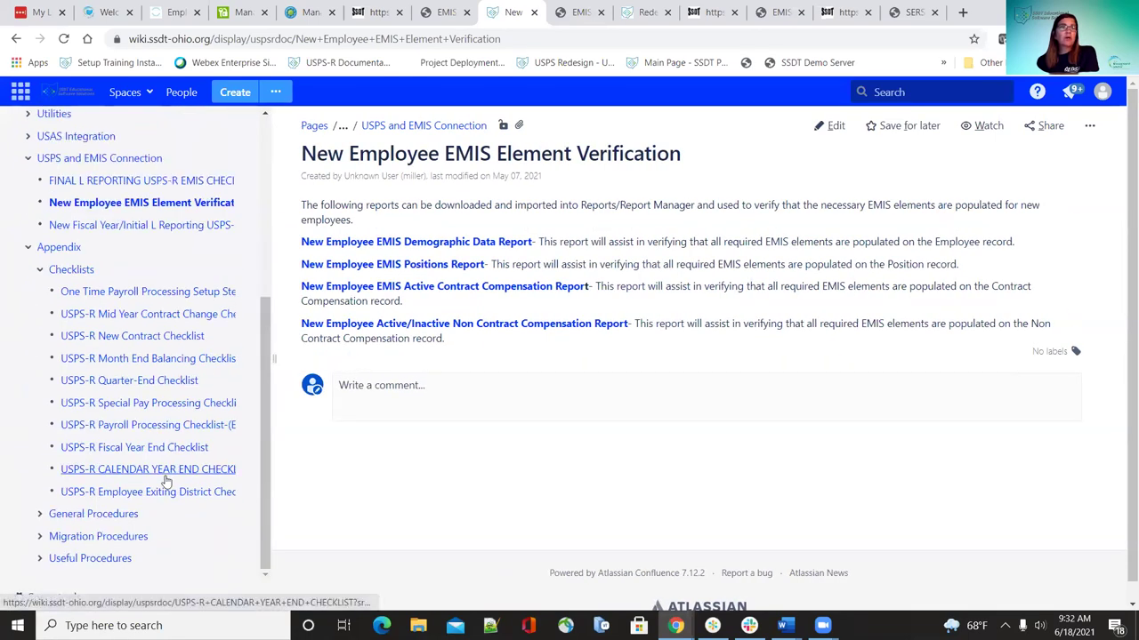
click(140, 448)
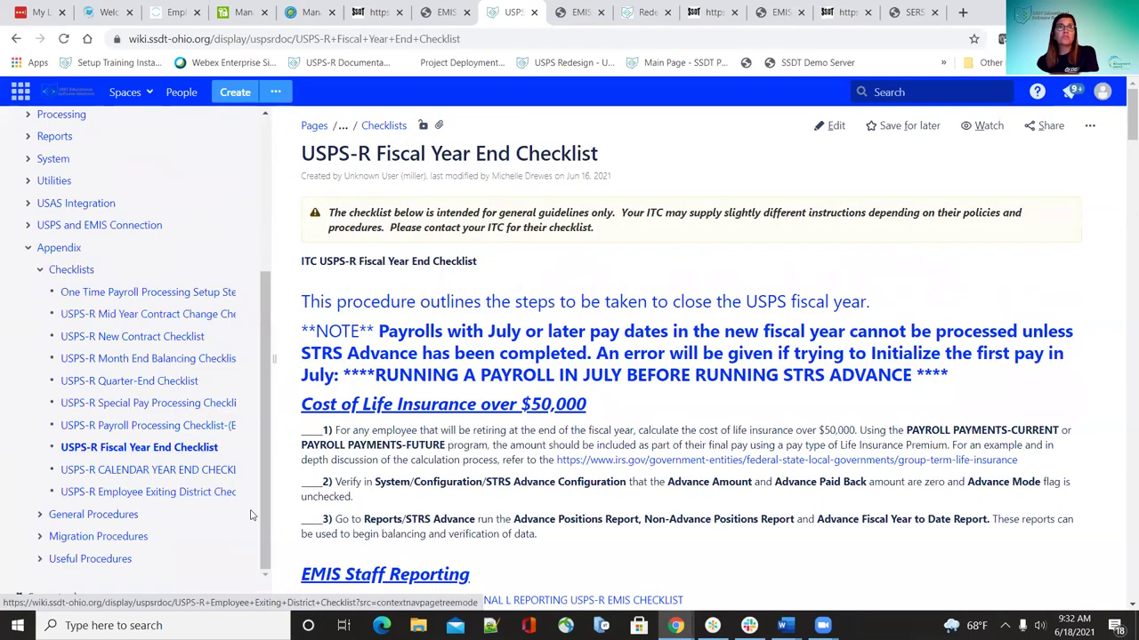
Narrow the page tree and skim the Fiscal Year End Checklist through STRS Advance Processing to items 28 and 29
drag(274, 524, 165, 498)
scroll(831, 406, down, 15)
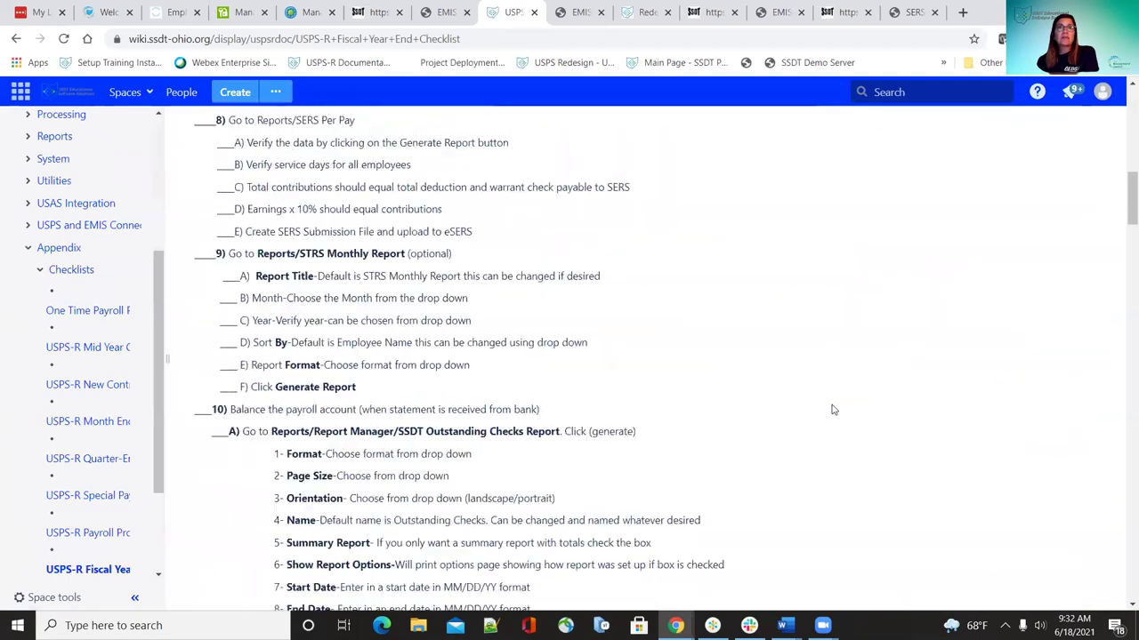
scroll(845, 407, down, 20)
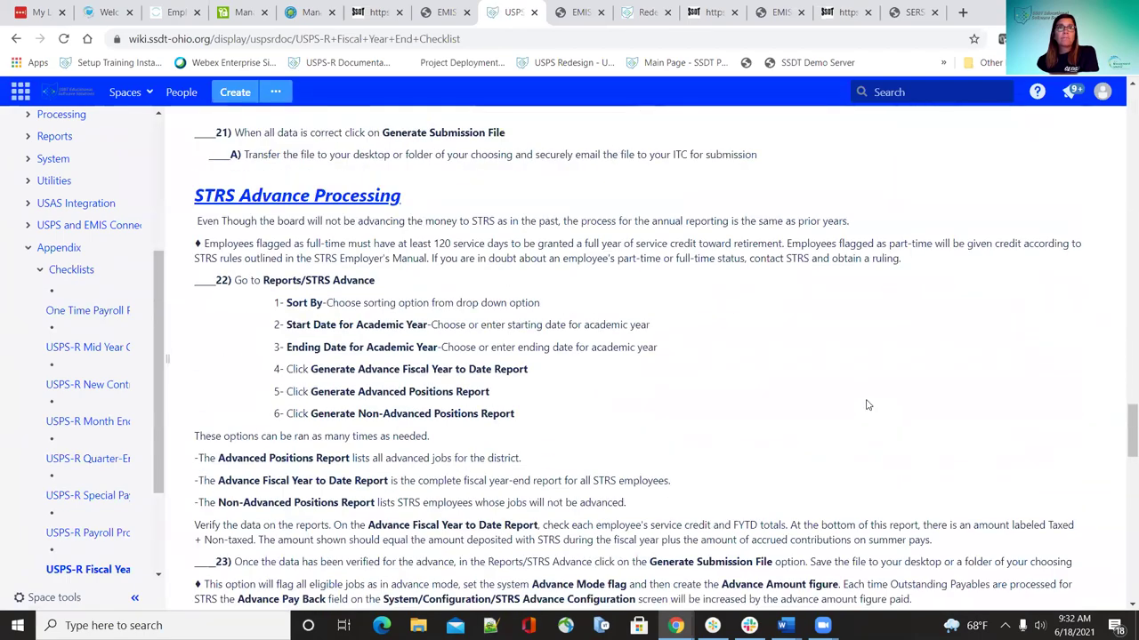
scroll(867, 404, down, 10)
scroll(867, 405, up, 5)
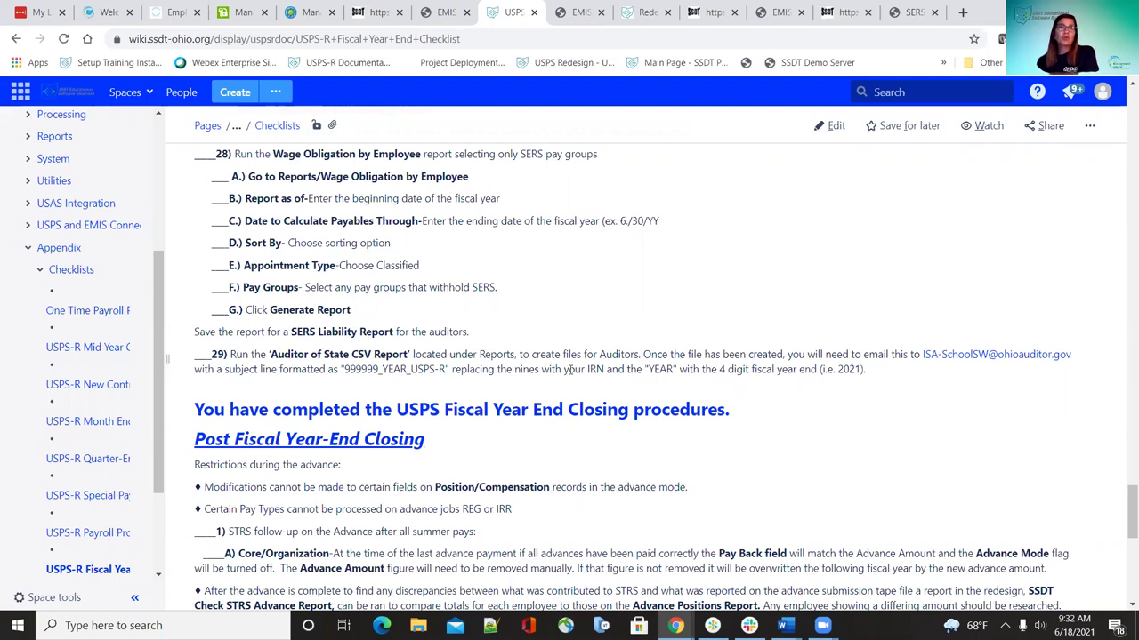
Examine checklist items 28 and 29 on the Wage Obligation by Employee and Auditor of State CSV reports
scroll(569, 372, up, 1)
scroll(572, 371, down, 4)
scroll(575, 373, up, 1)
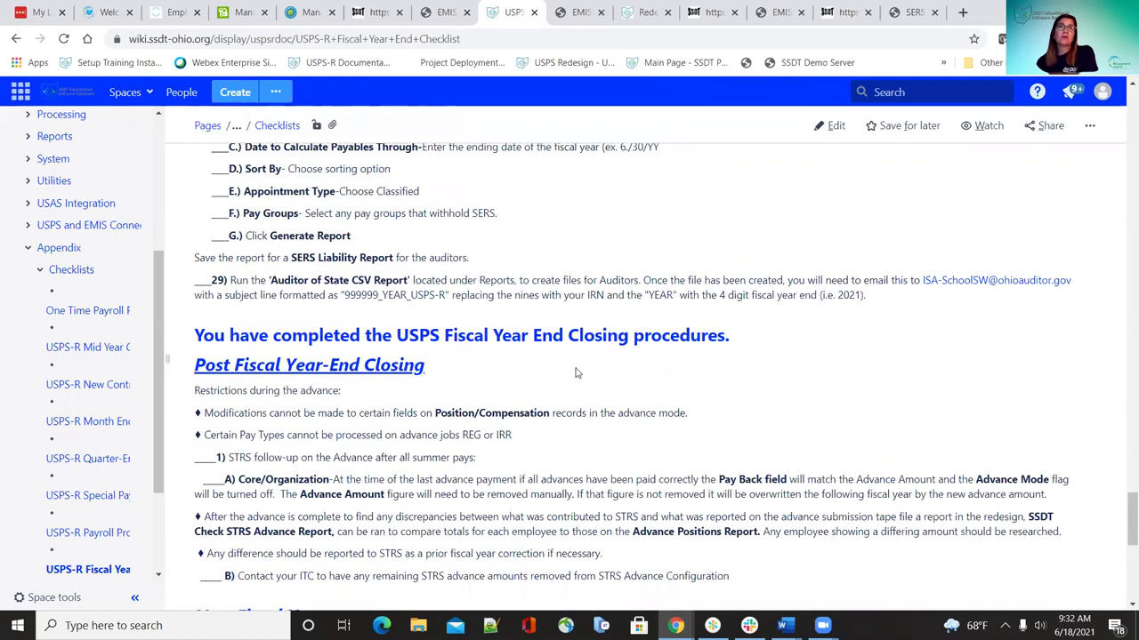
scroll(576, 372, up, 1)
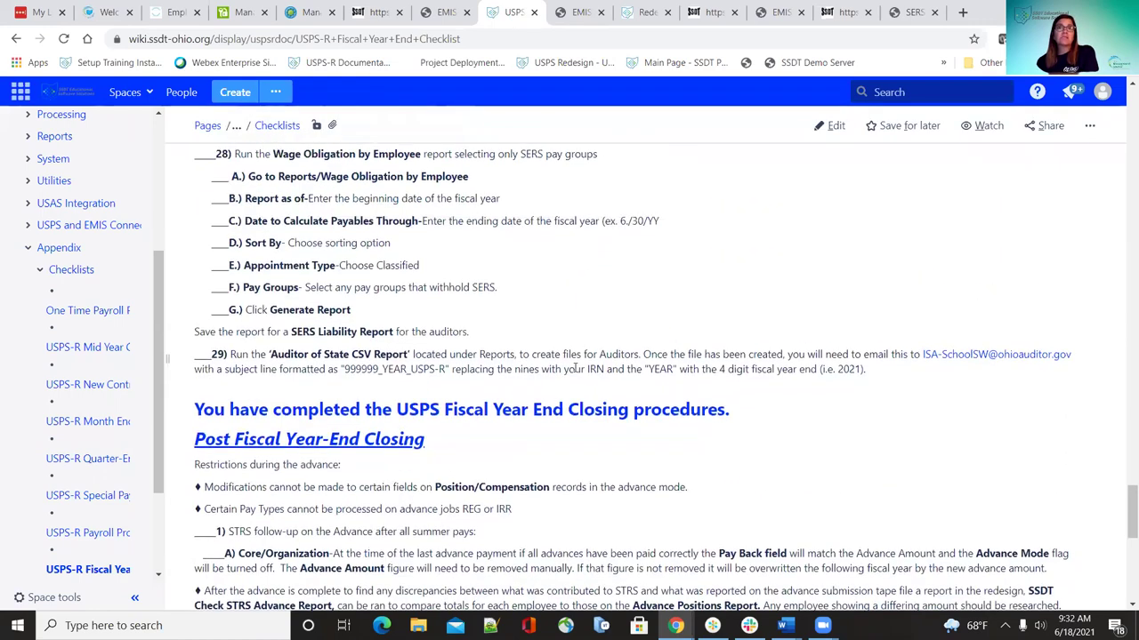
scroll(575, 368, down, 1)
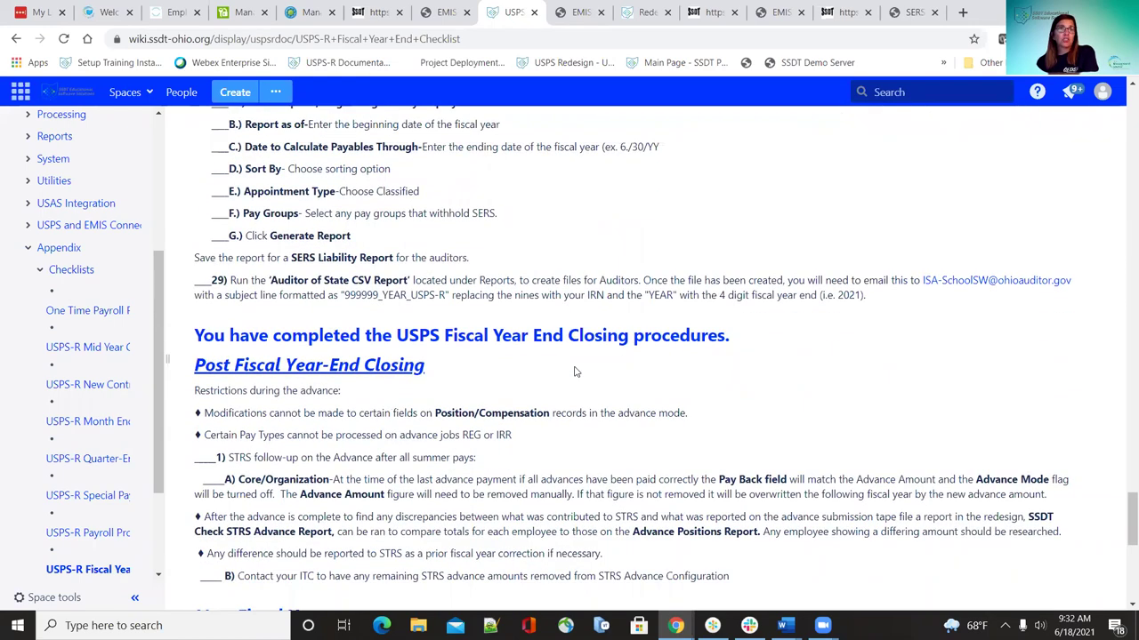
scroll(575, 369, up, 1)
scroll(576, 367, down, 1)
scroll(574, 371, up, 2)
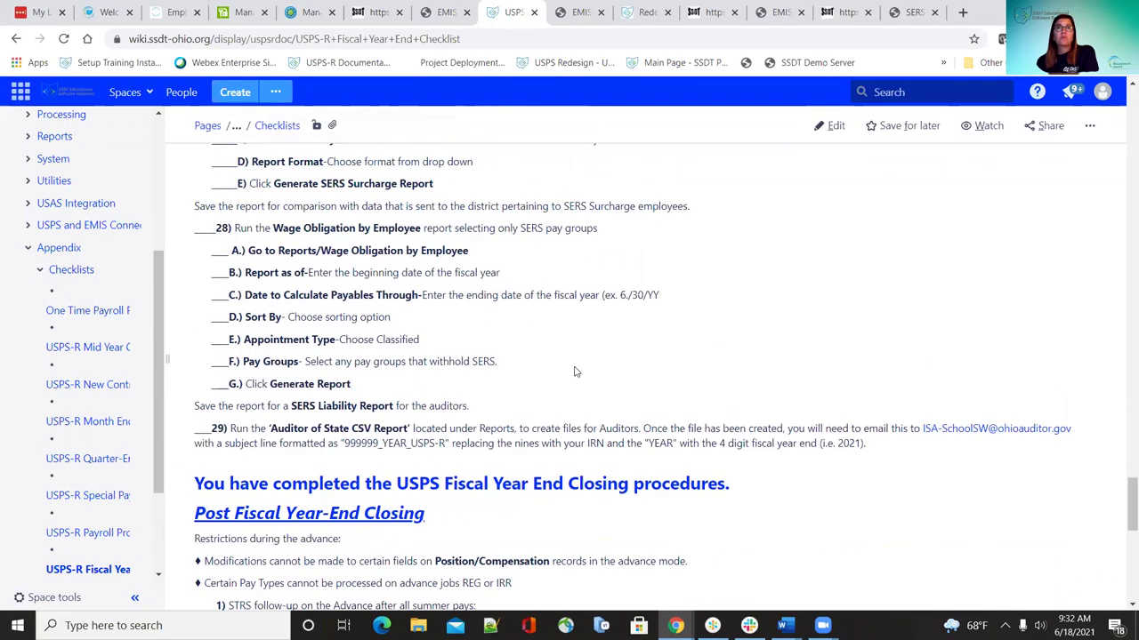
Widen the page tree for readable checklist titles and review item 29 and the Post Fiscal Year-End Closing section
drag(167, 560, 216, 549)
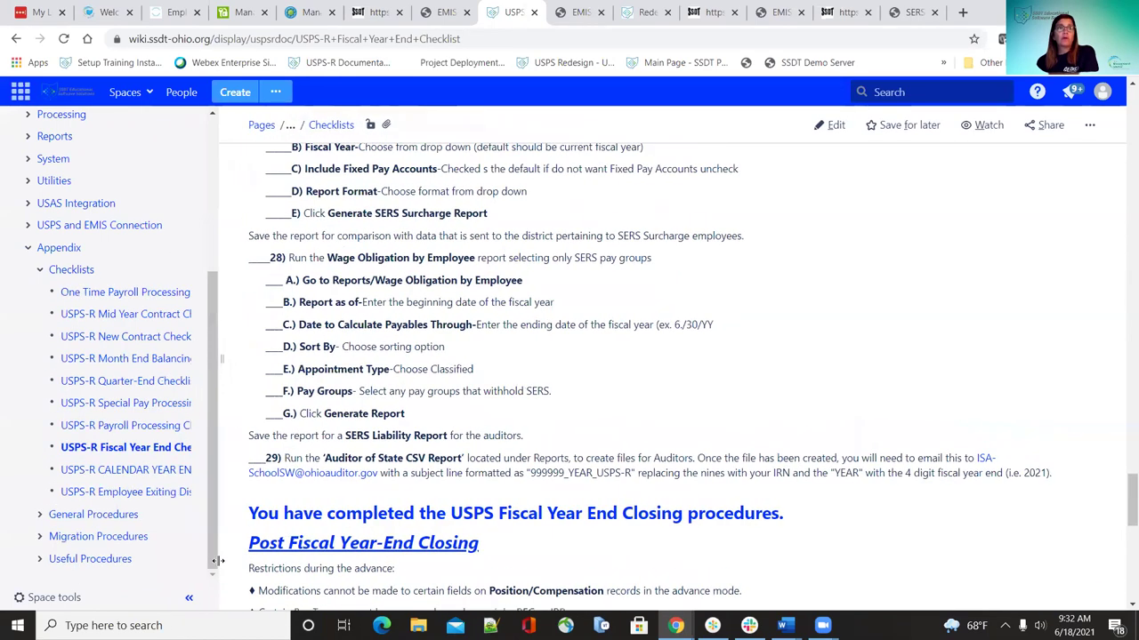
scroll(829, 372, down, 1)
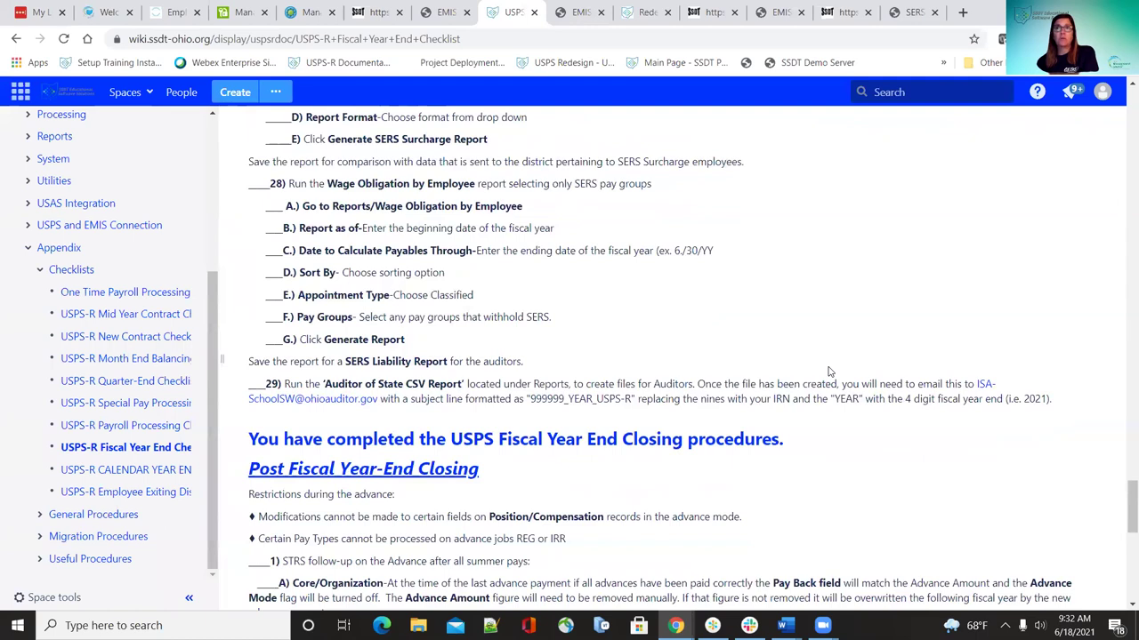
scroll(829, 371, down, 1)
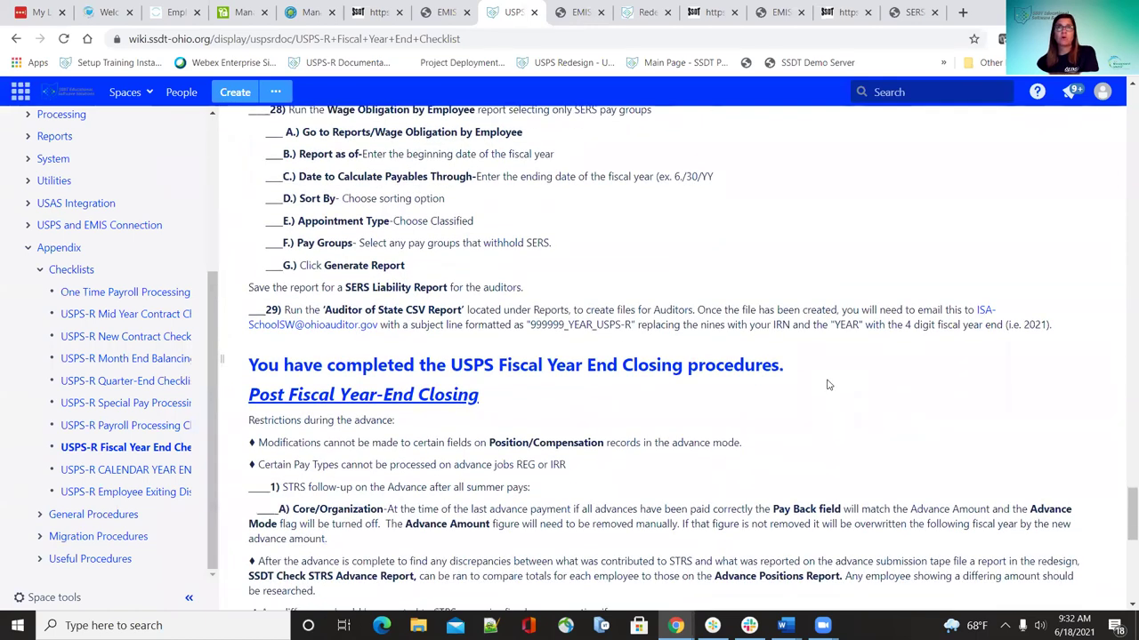
scroll(829, 385, down, 1)
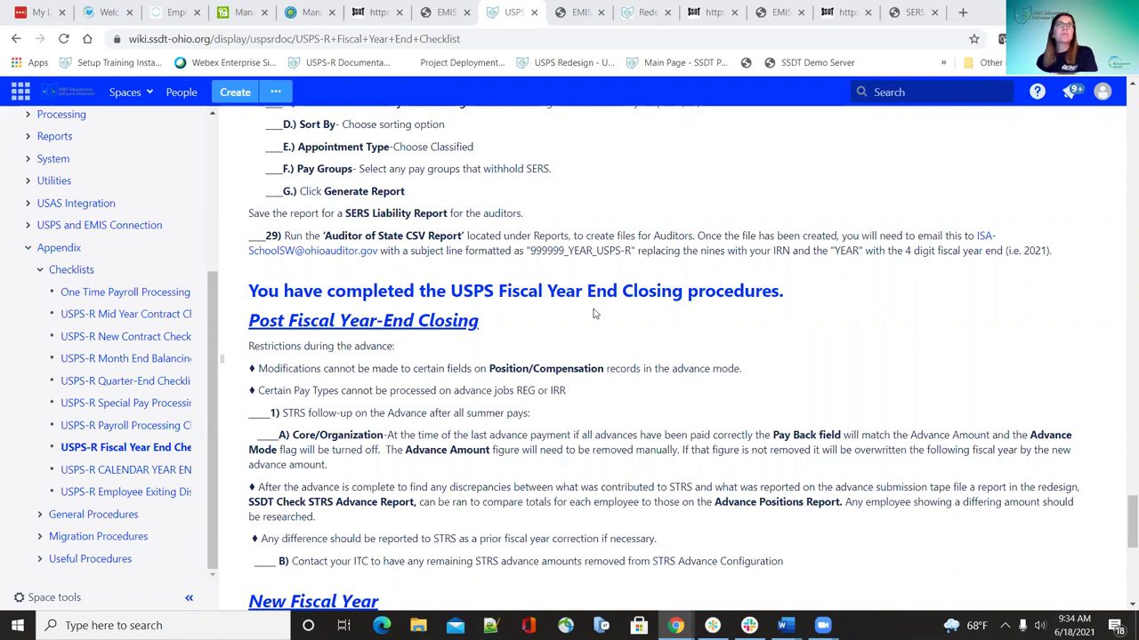
scroll(866, 267, up, 2)
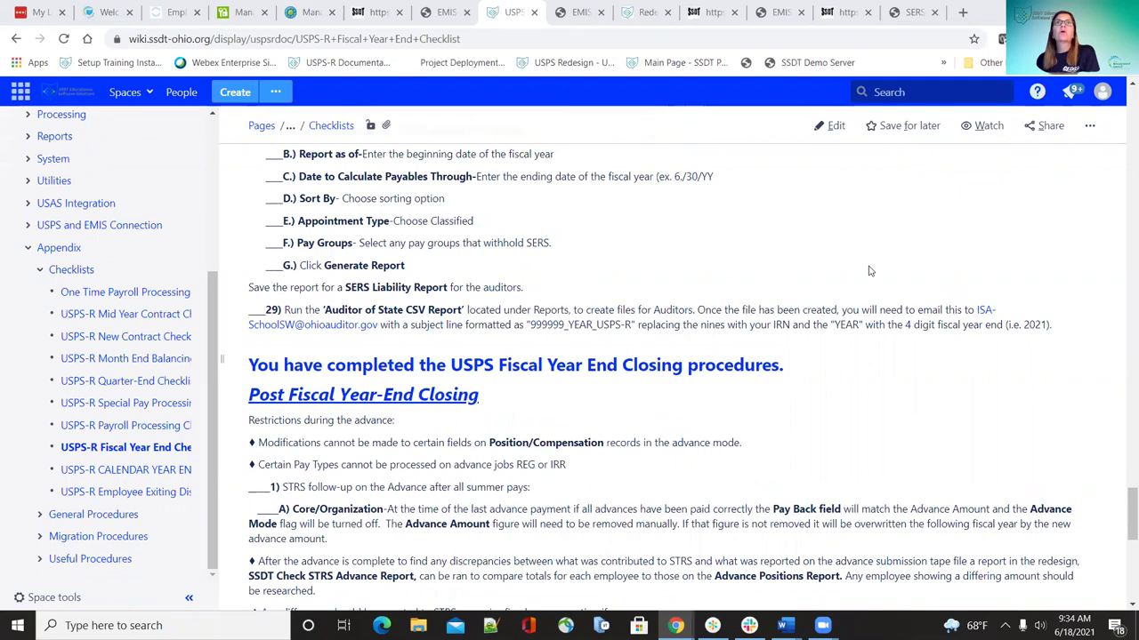
From the shared definitions page, open the SSDT Public Wiki, view its Fiscal Redesign Support service desk, and return to the Main Page
click(647, 11)
scroll(266, 315, up, 10)
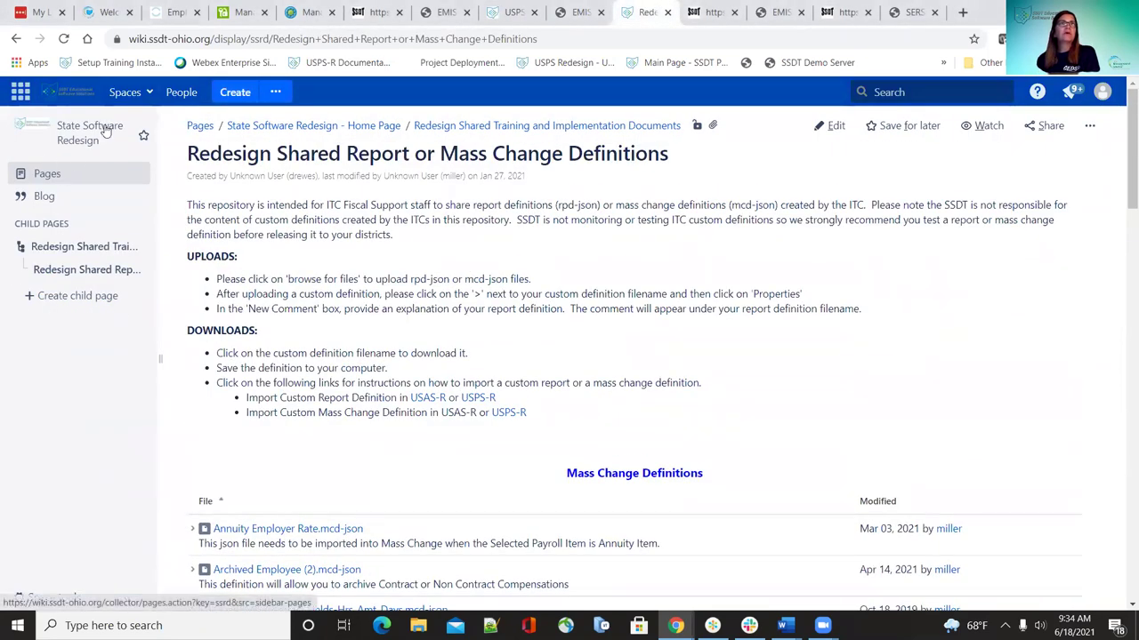
click(142, 89)
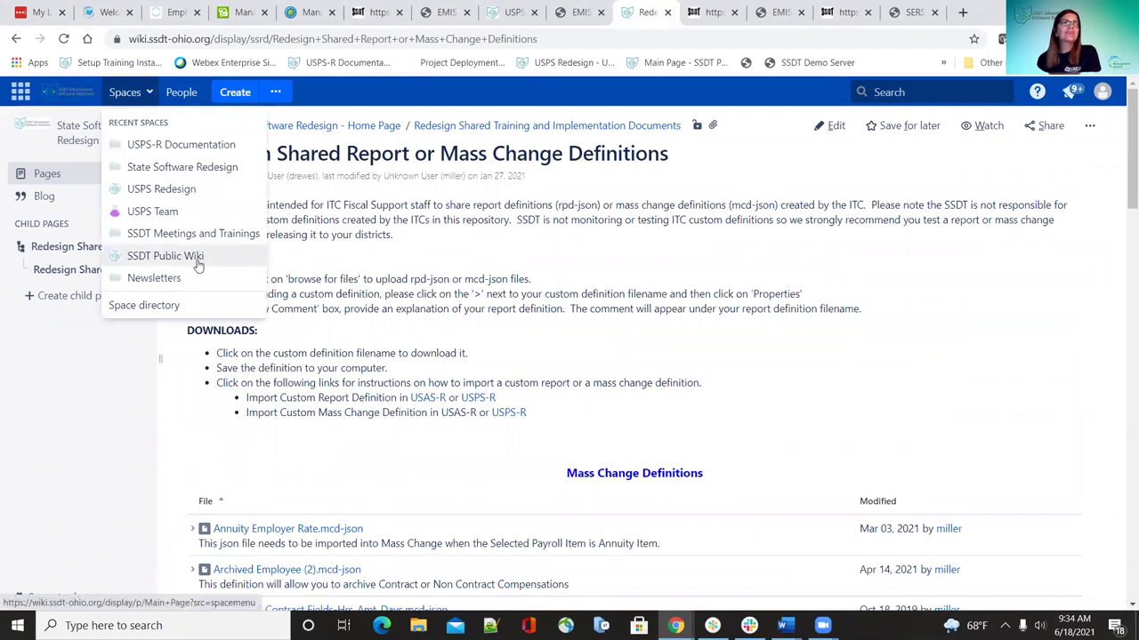
click(457, 262)
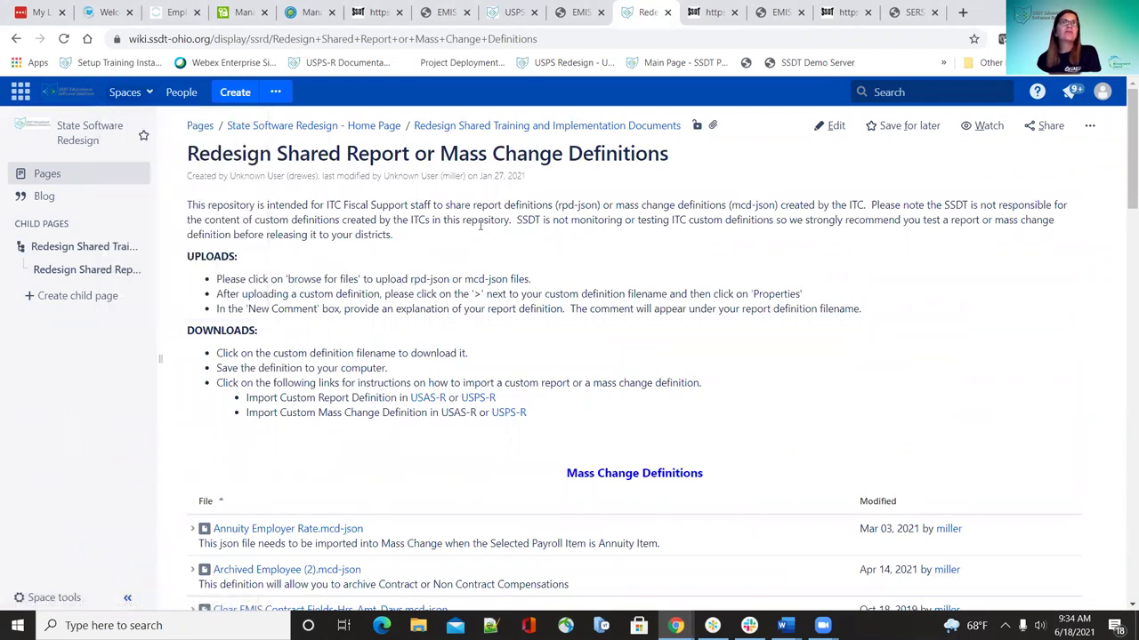
click(130, 97)
click(200, 256)
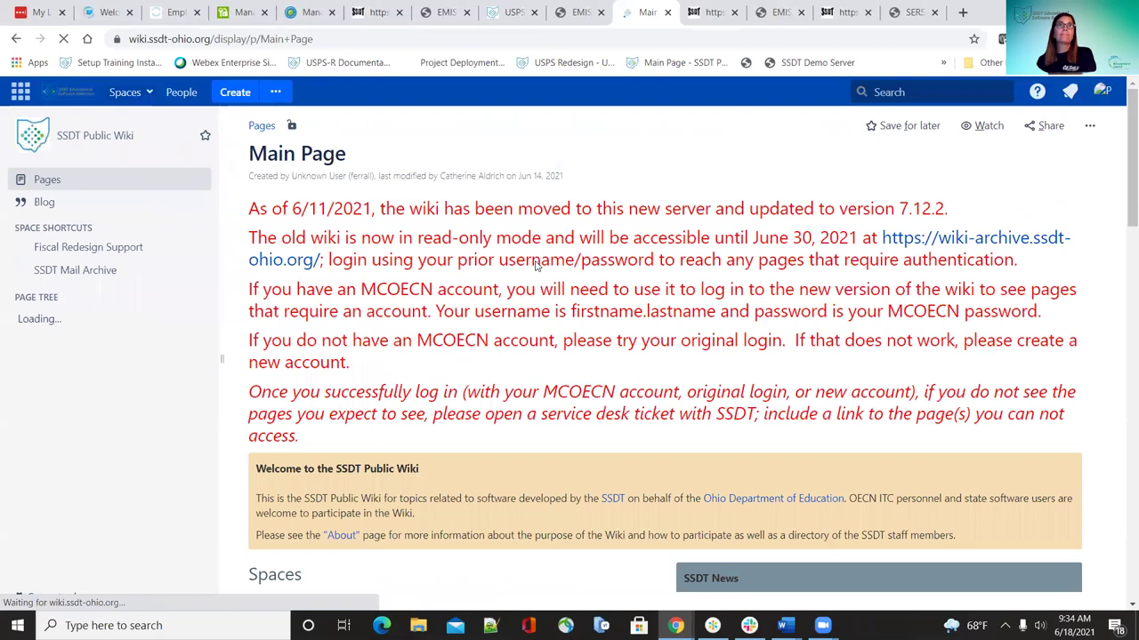
click(86, 255)
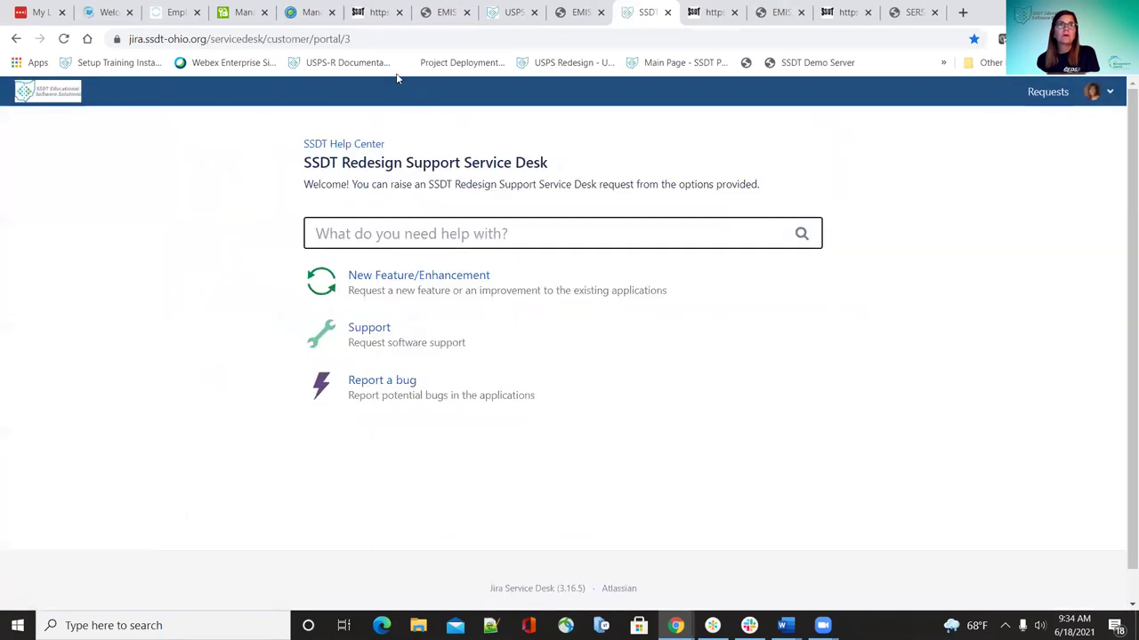
click(16, 38)
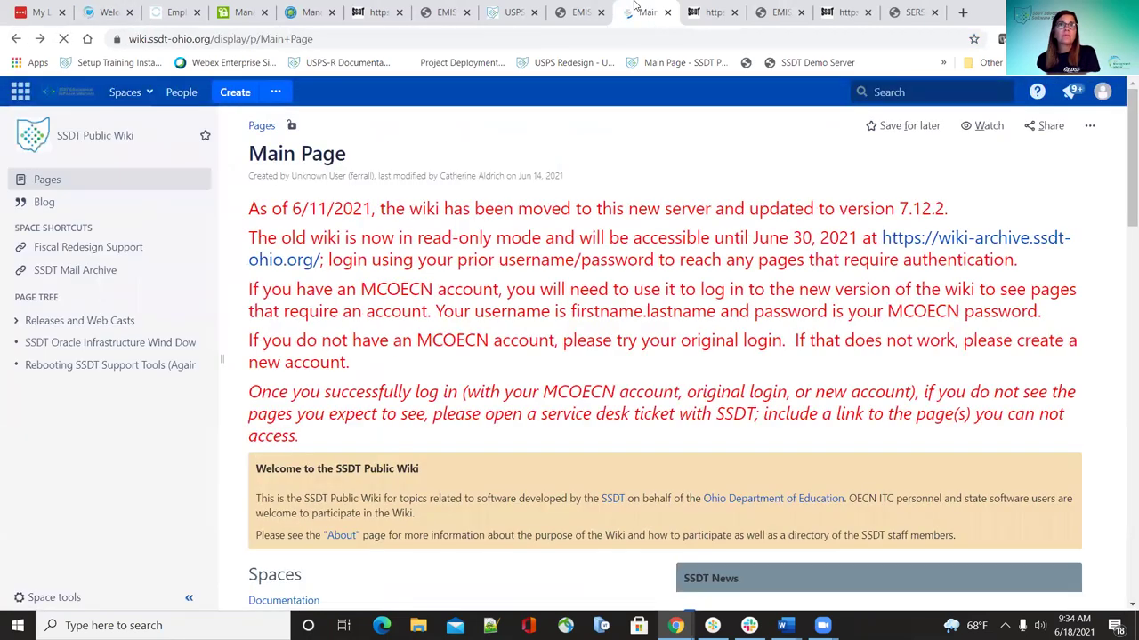
Open the SSDT Meetings and Trainings space and review the CY2021 webinar schedule on its ITC Training and Registration page
click(135, 96)
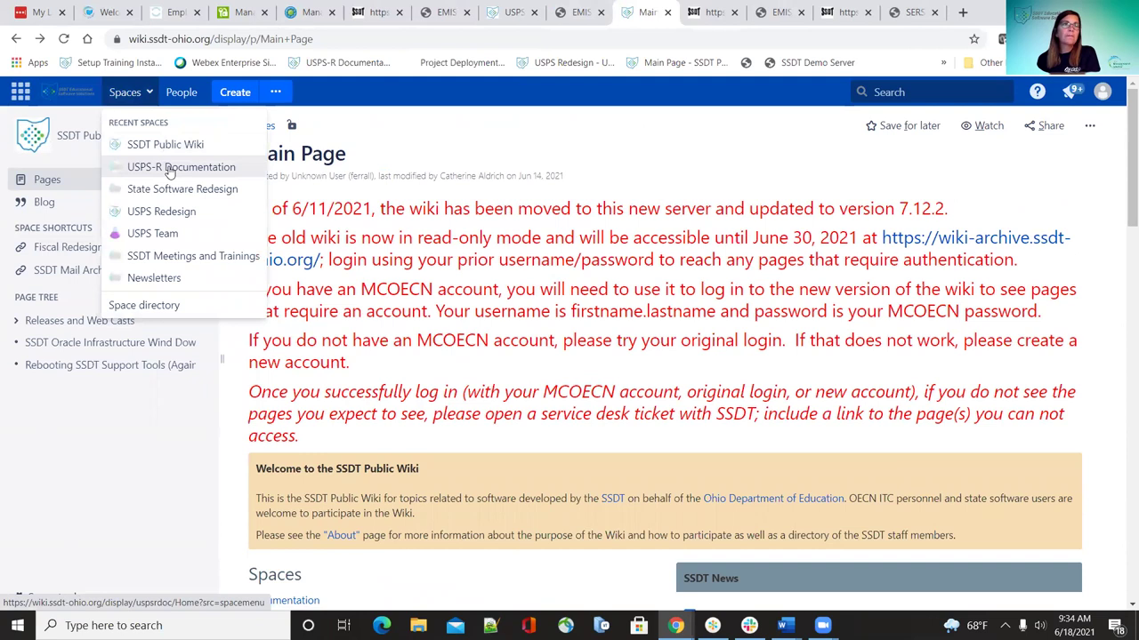
click(193, 257)
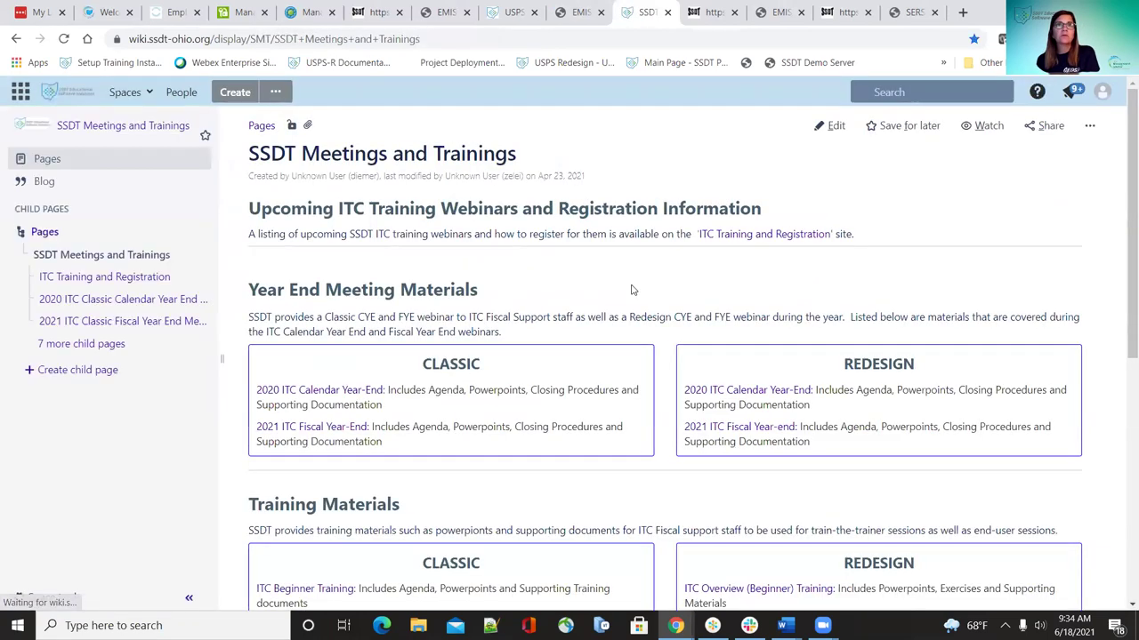
click(750, 236)
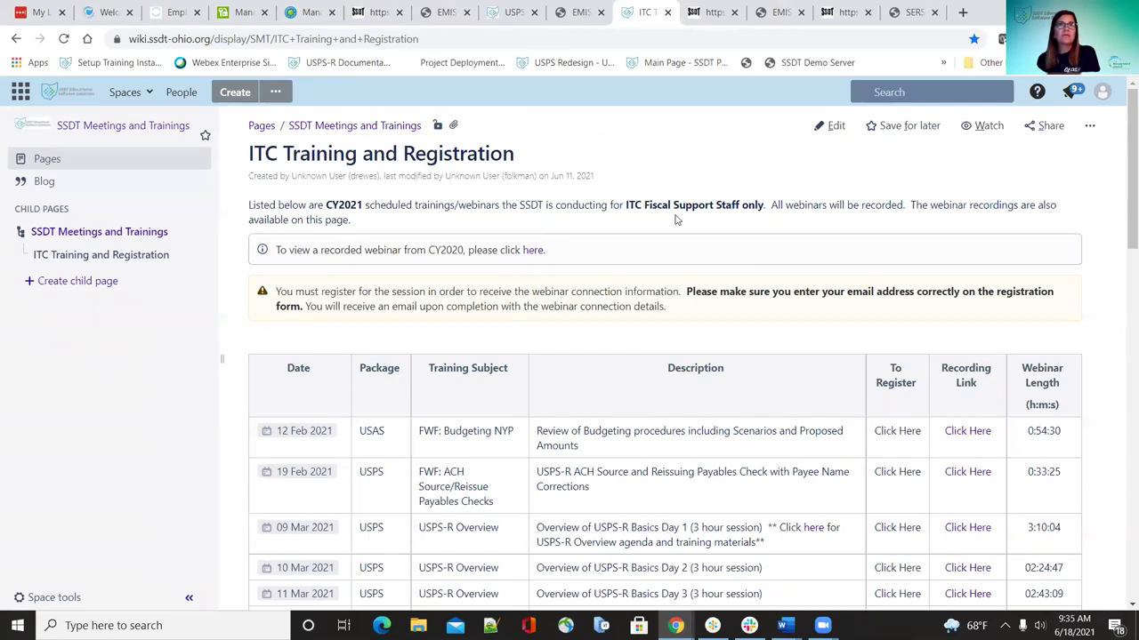
scroll(658, 276, down, 4)
scroll(659, 283, down, 10)
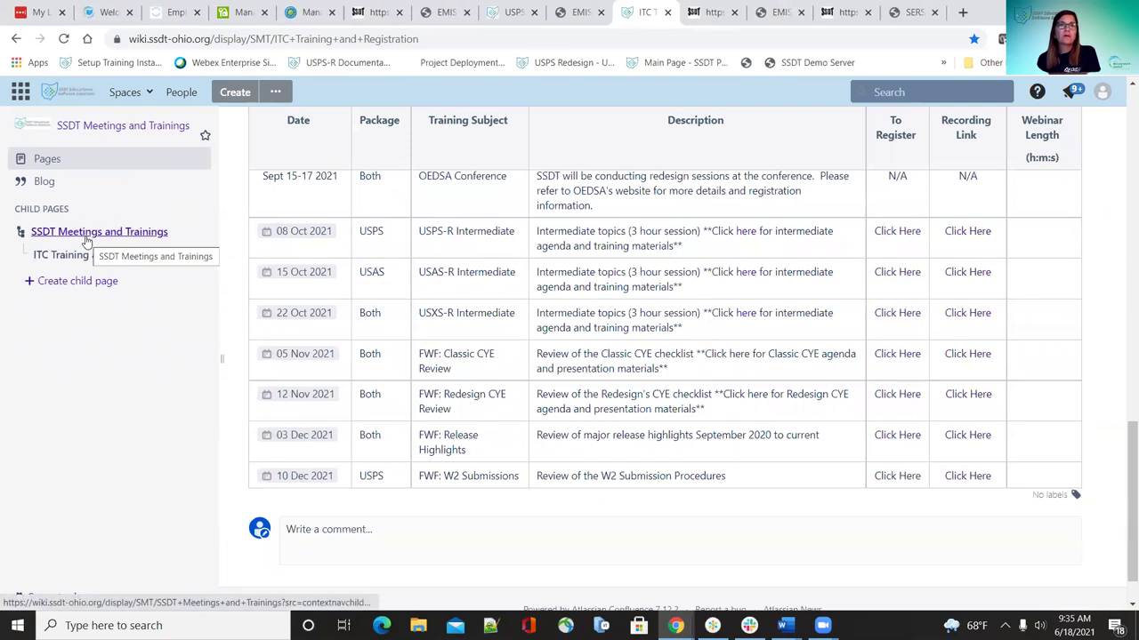
Return to the SSDT Meetings and Trainings page and look over its year-end, training and recorded video sections
click(116, 232)
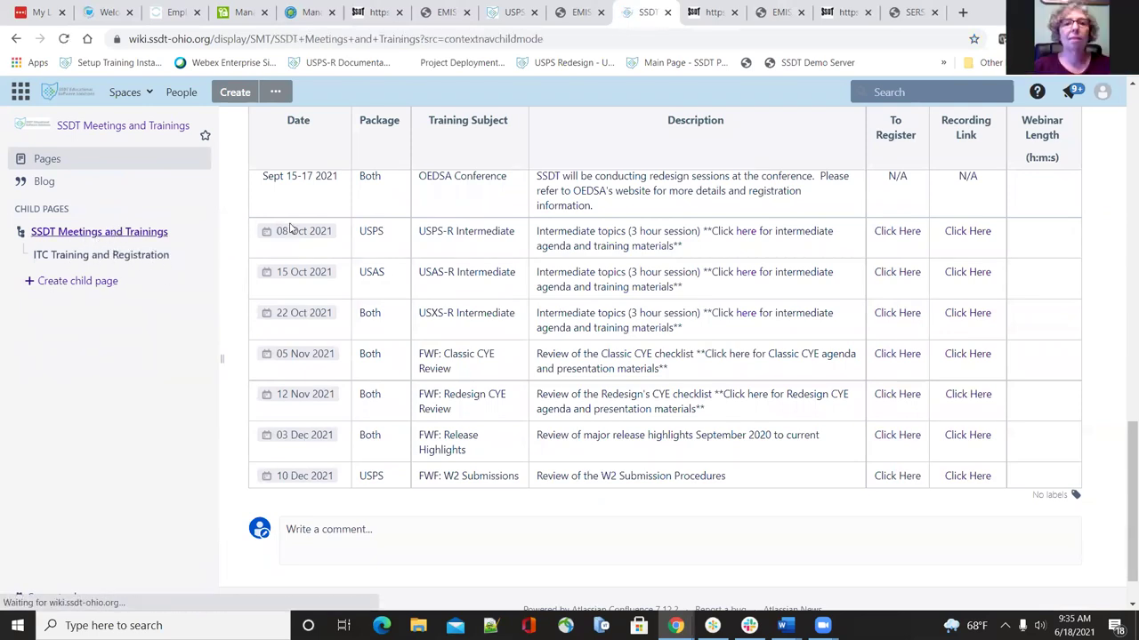
scroll(538, 275, down, 5)
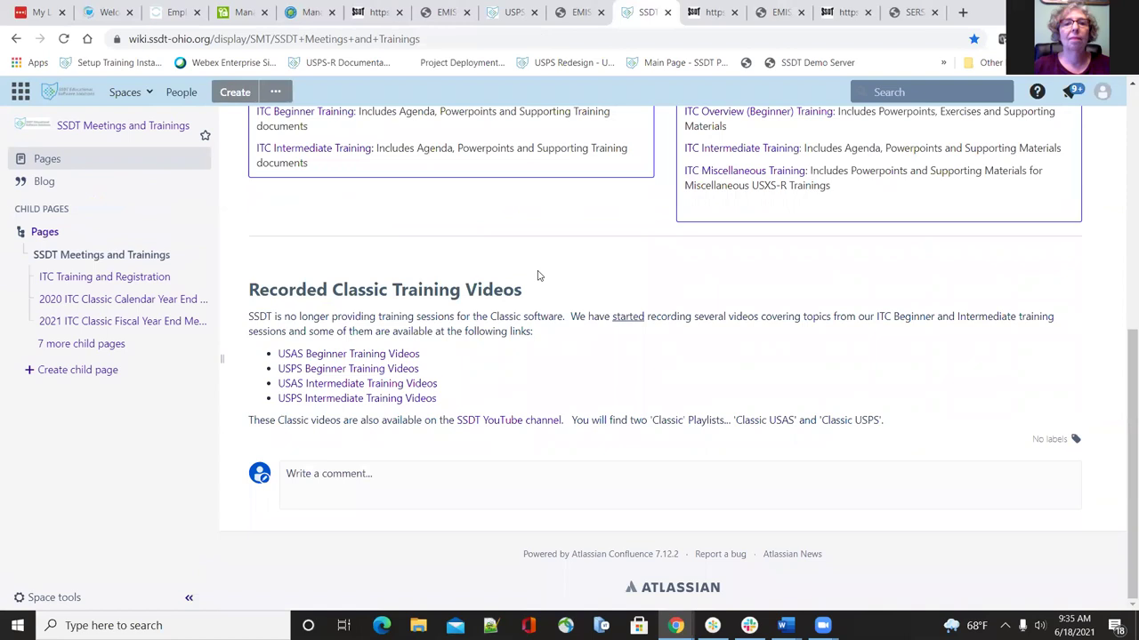
scroll(538, 276, up, 5)
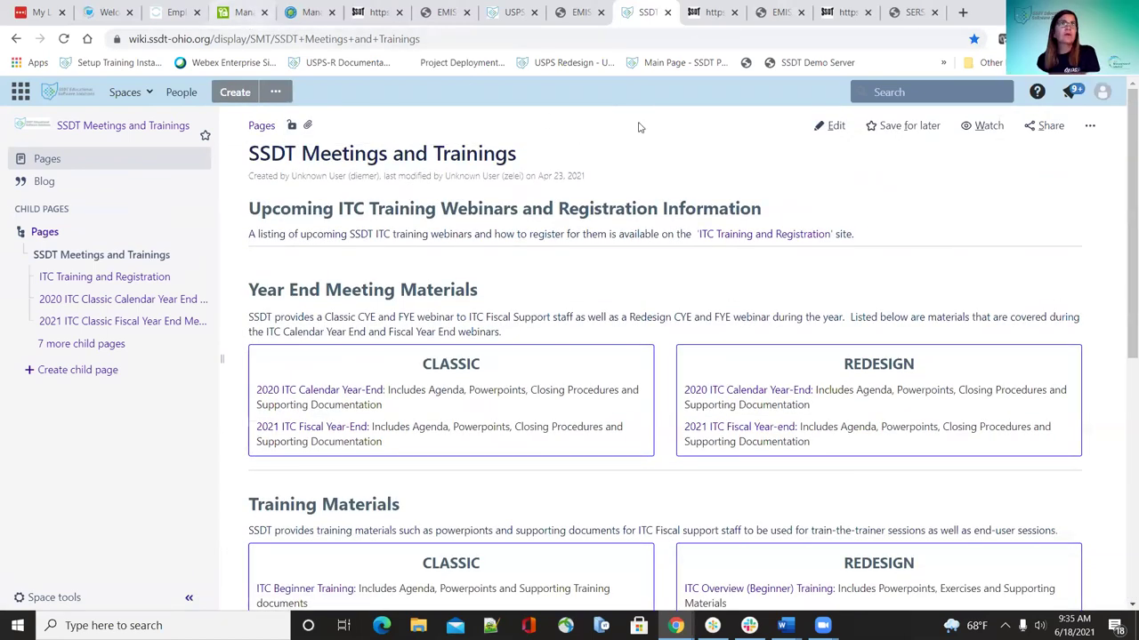
Search the wiki for "mass change", view the USPS-R Documentation Mass Change page, and return to SSDT Meetings and Trainings
click(904, 93)
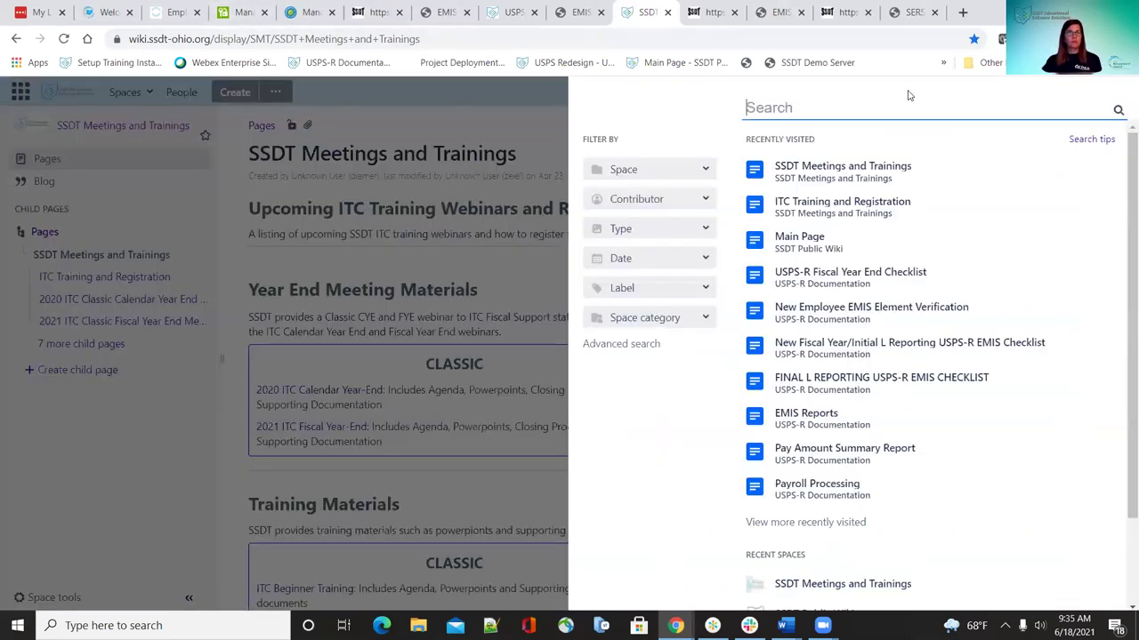
text(mass change)
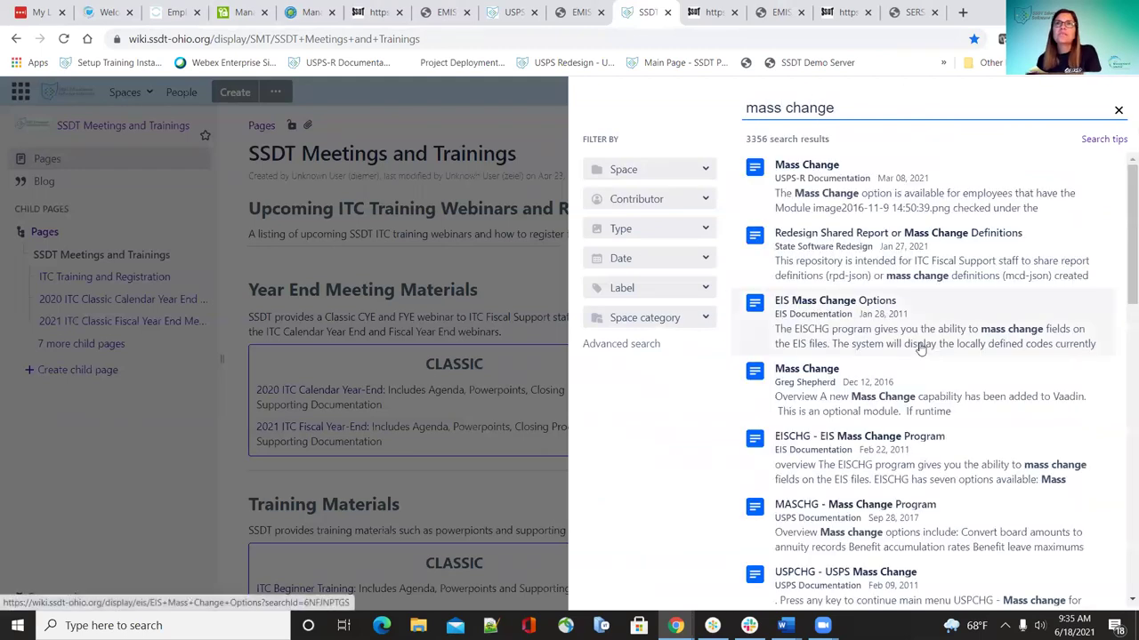
click(896, 213)
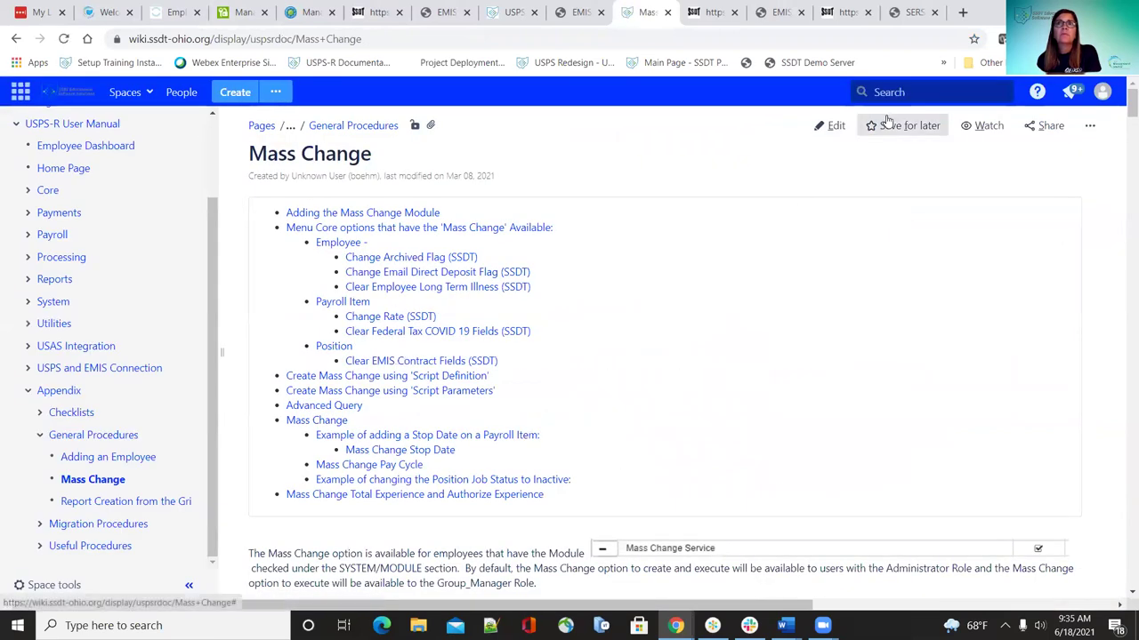
click(16, 39)
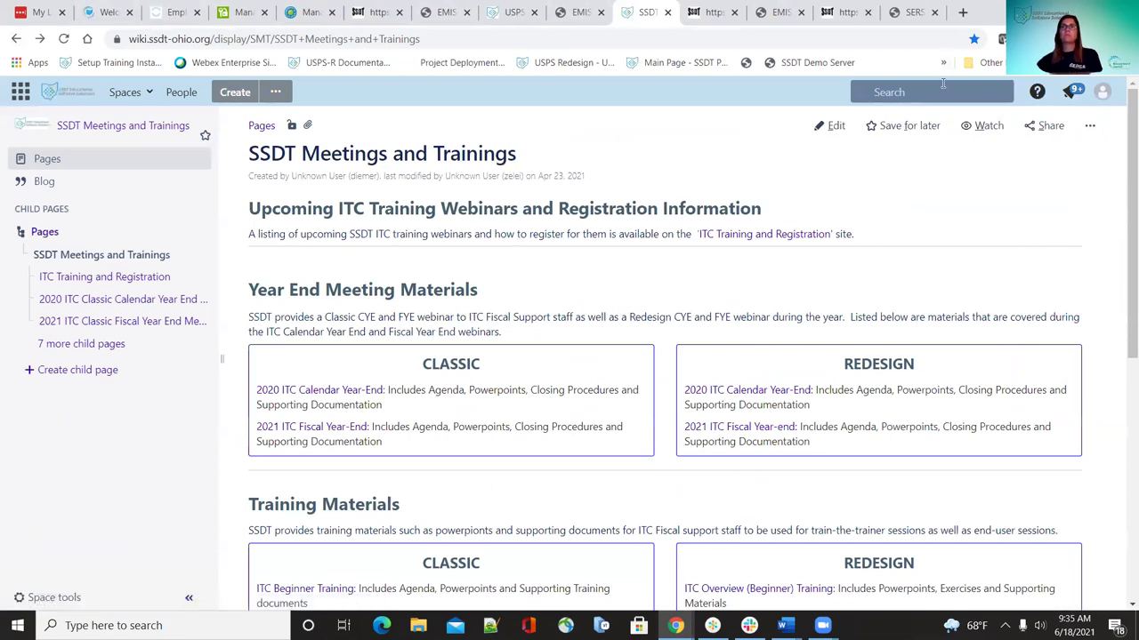
From the SSDT Public Wiki Main Page, search for "mass change" and open the Redesign Shared Report or Mass Change Definitions page
click(125, 92)
click(191, 189)
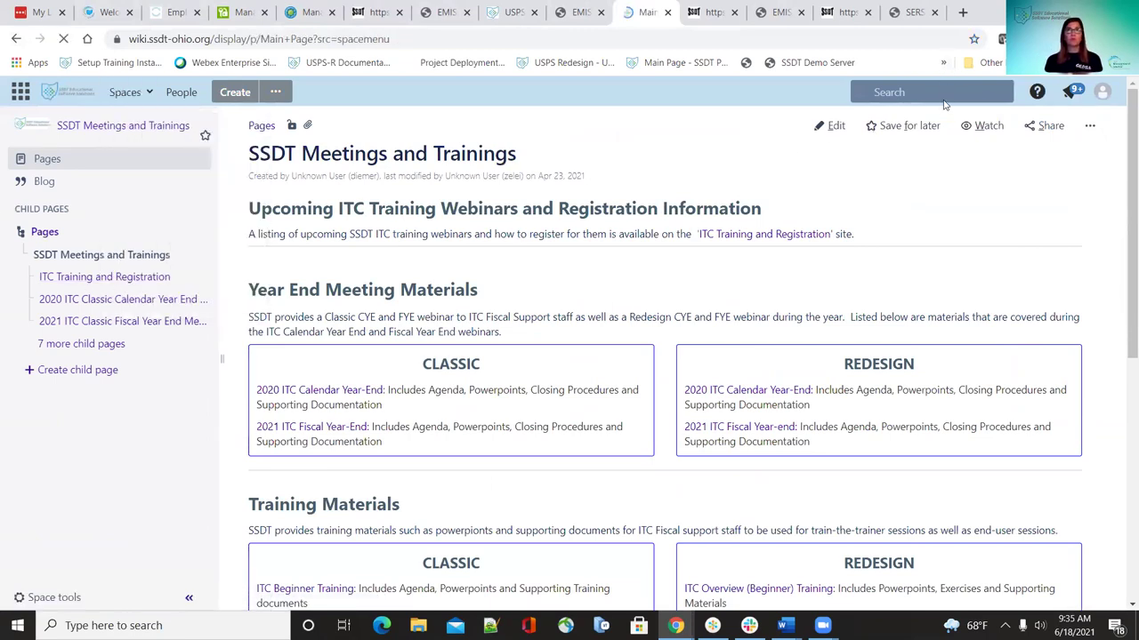
click(922, 94)
text(mas)
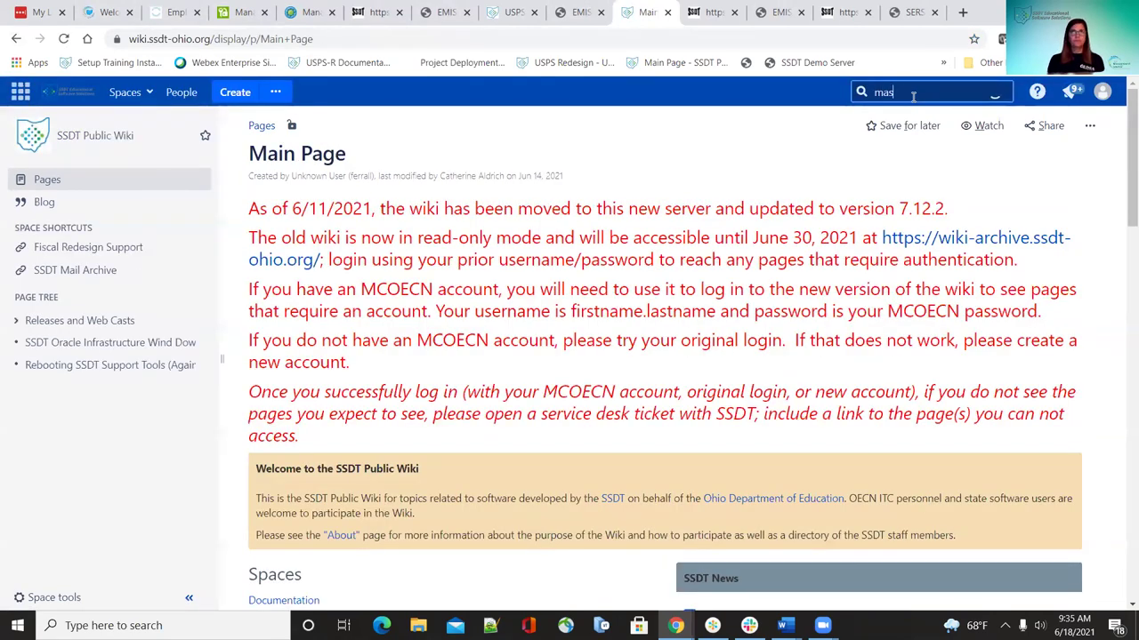
text(s change)
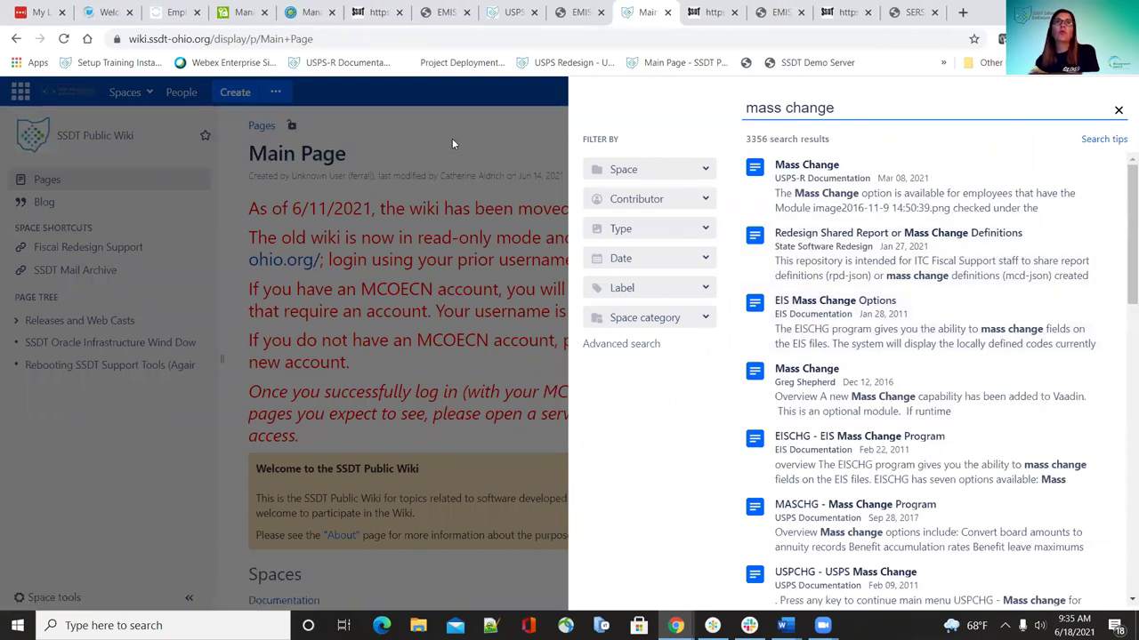
click(900, 259)
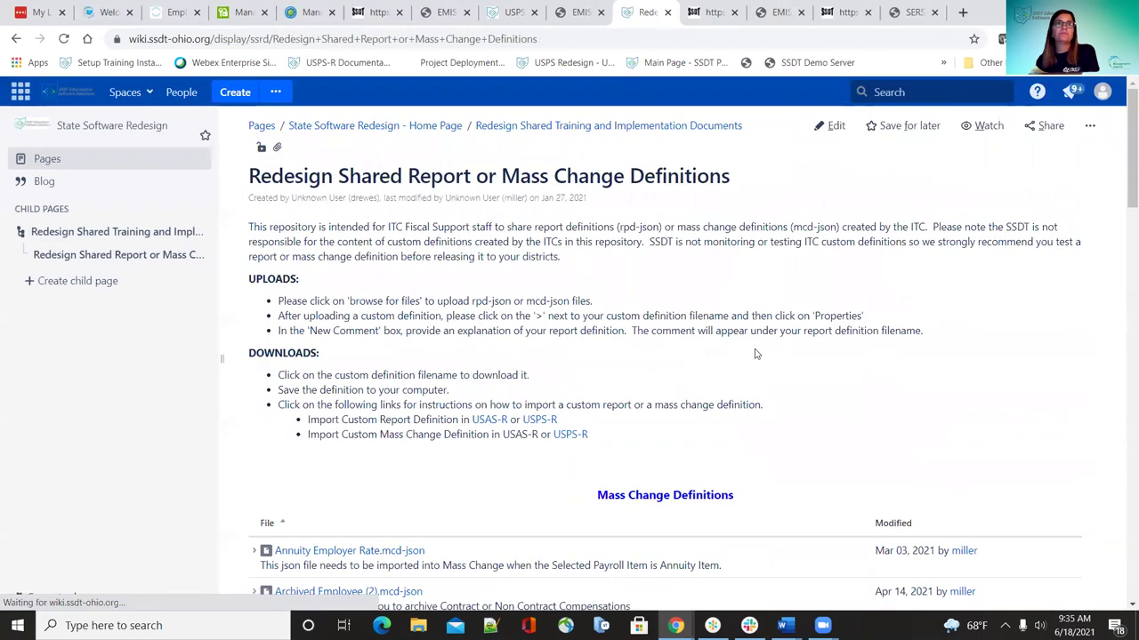
Narrow the wiki sidebar and look through the shared Mass Change Definitions and Report Definitions file lists
scroll(777, 471, down, 3)
scroll(777, 471, up, 3)
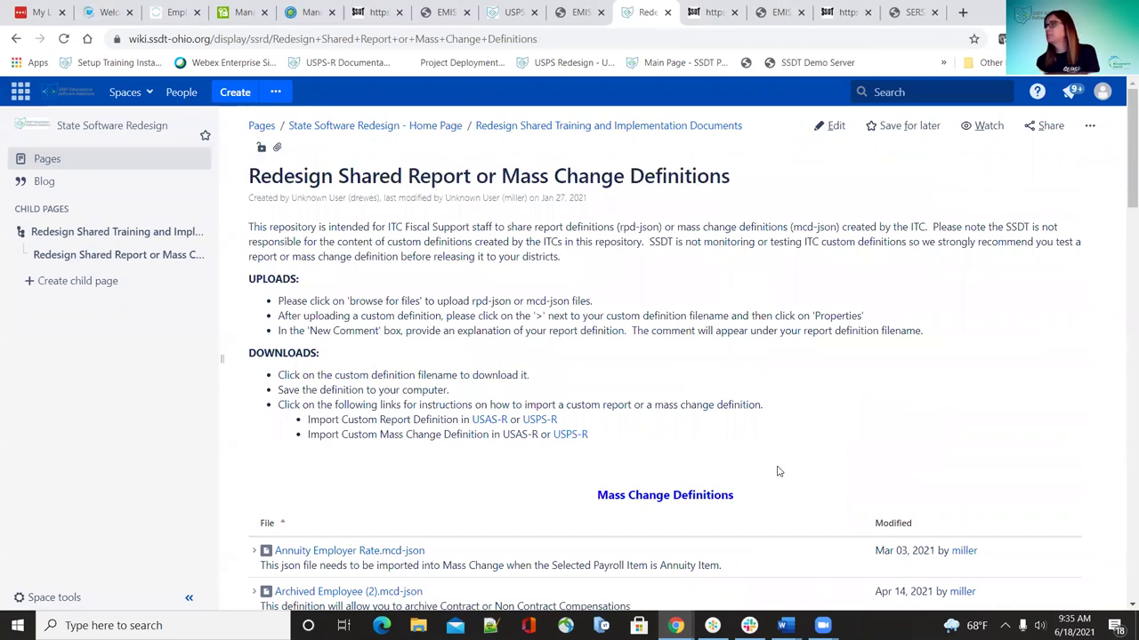
click(578, 11)
click(630, 9)
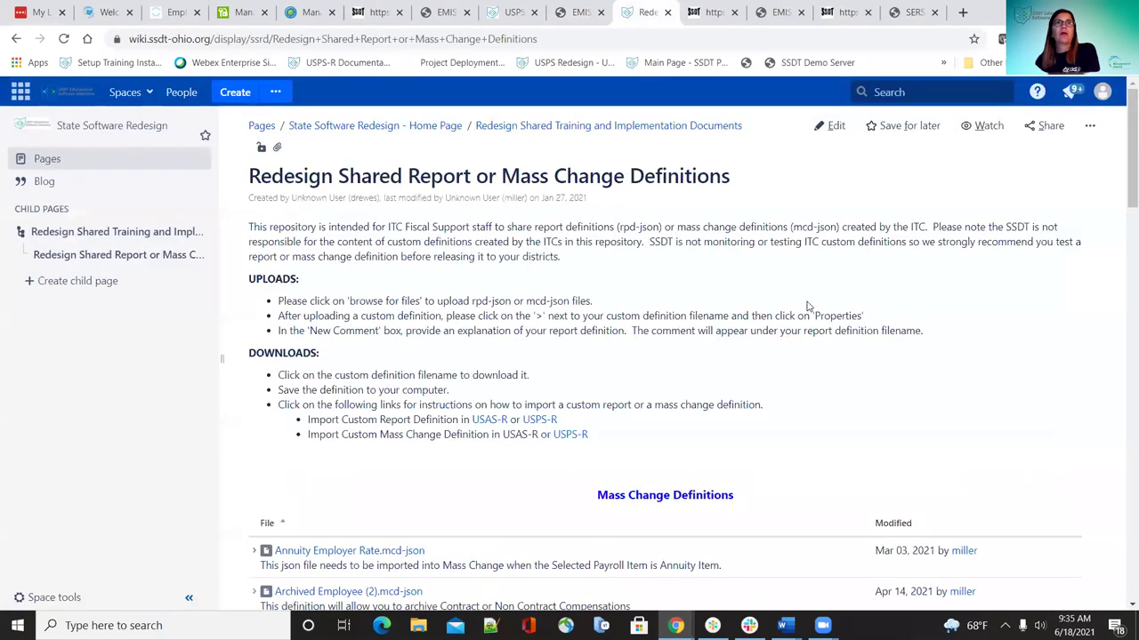
drag(216, 331, 158, 356)
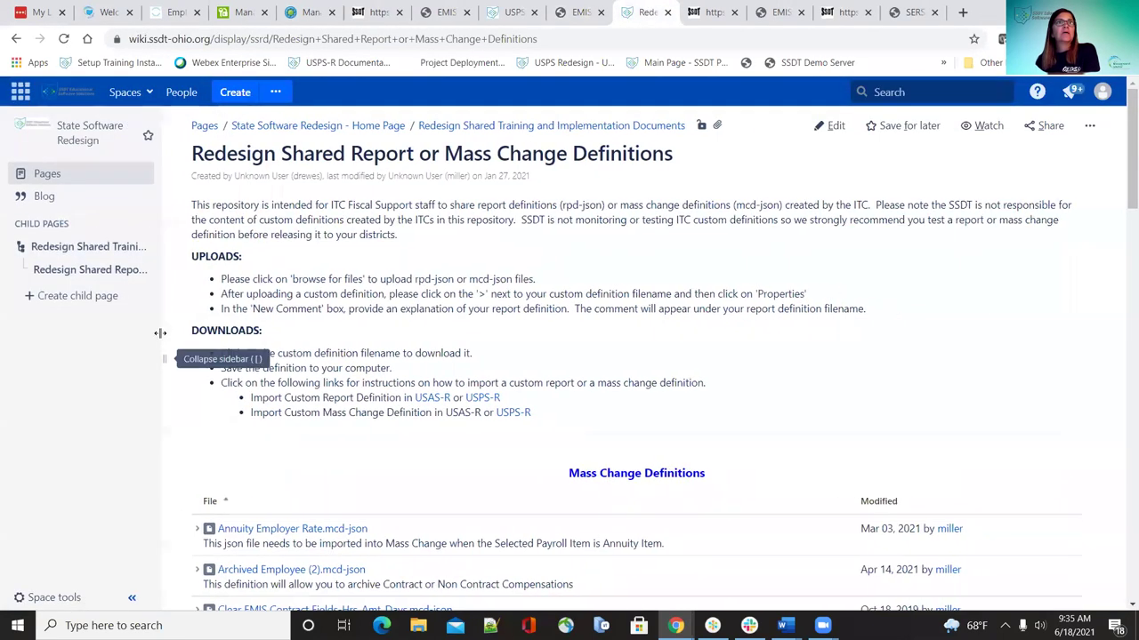
scroll(1029, 428, down, 5)
scroll(1029, 428, down, 15)
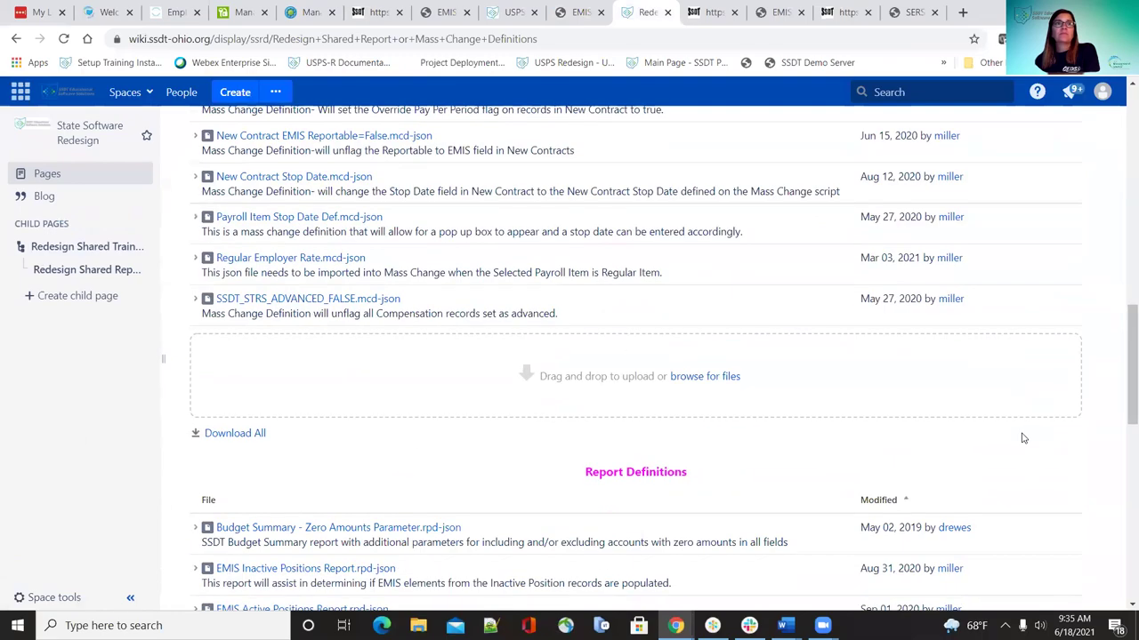
scroll(1022, 438, up, 20)
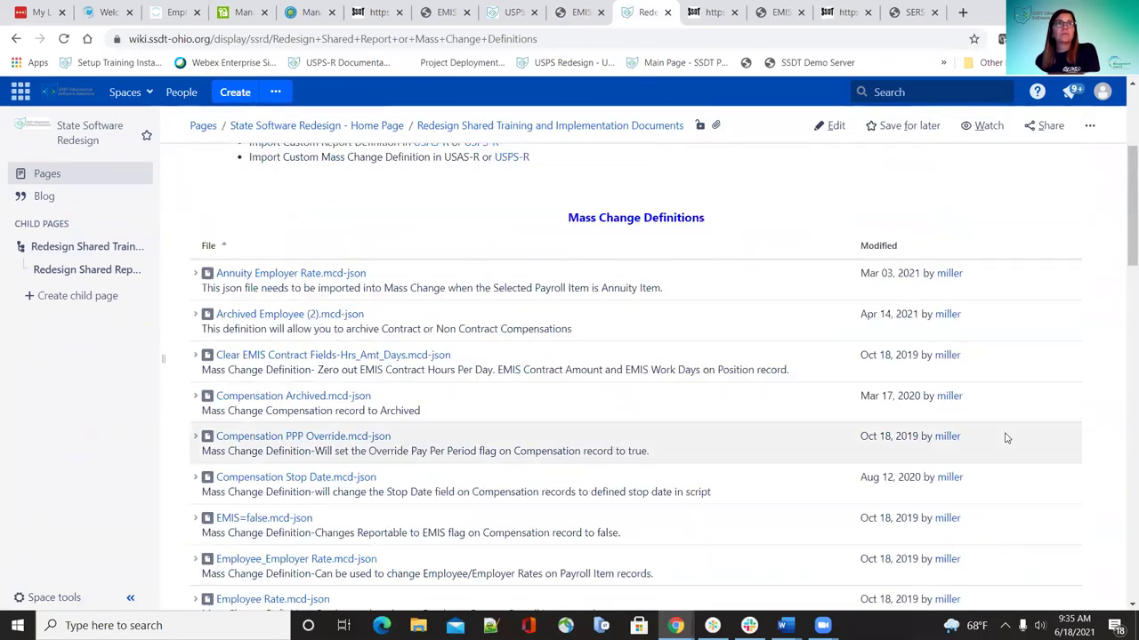
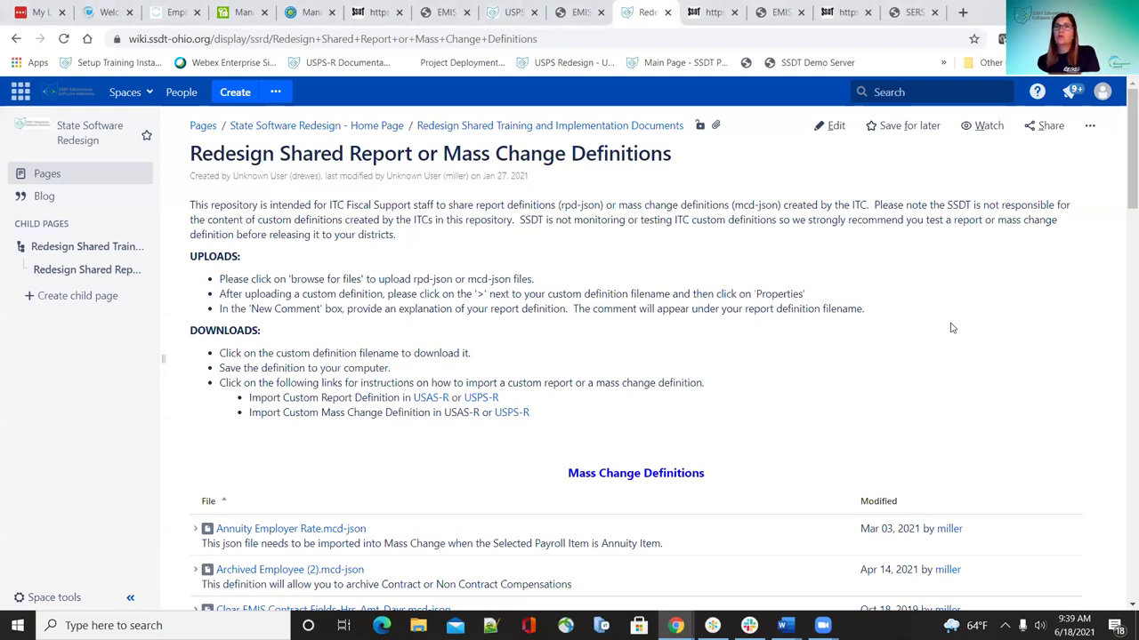
Close the EMIS Position Report (2).pdf and return to the shared definitions page
scroll(952, 328, down, 2)
scroll(951, 326, up, 2)
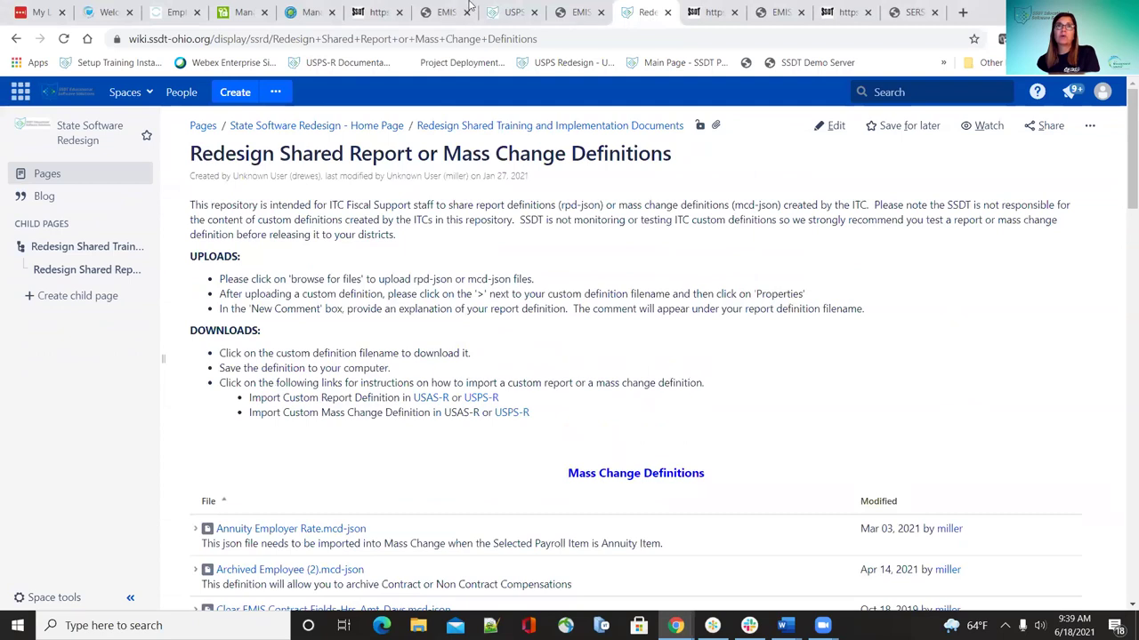
click(574, 11)
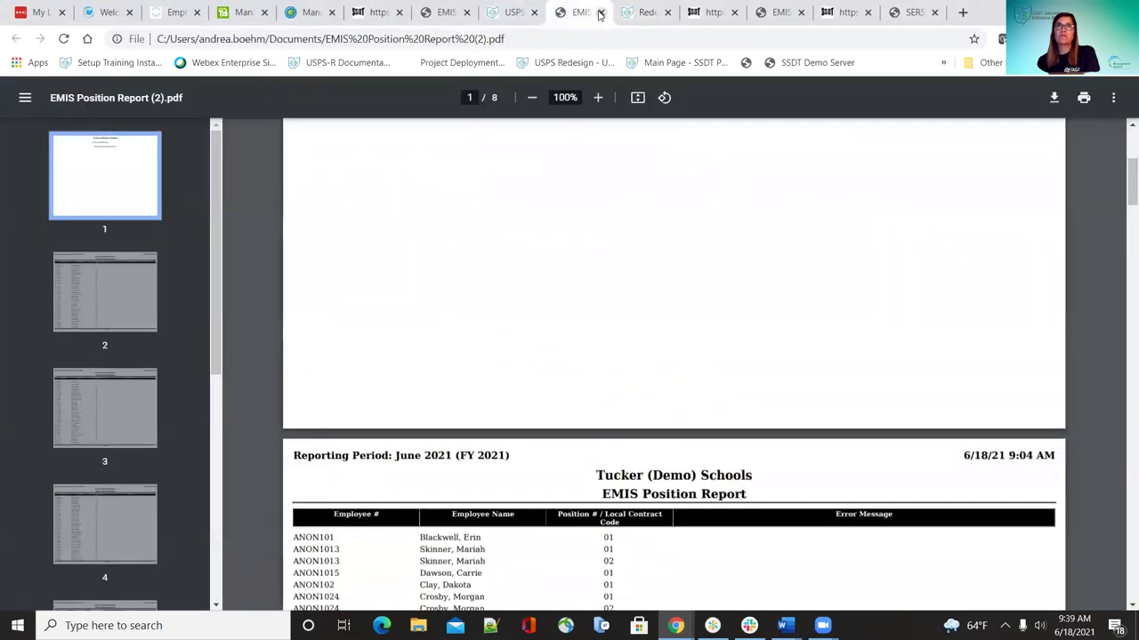
click(600, 13)
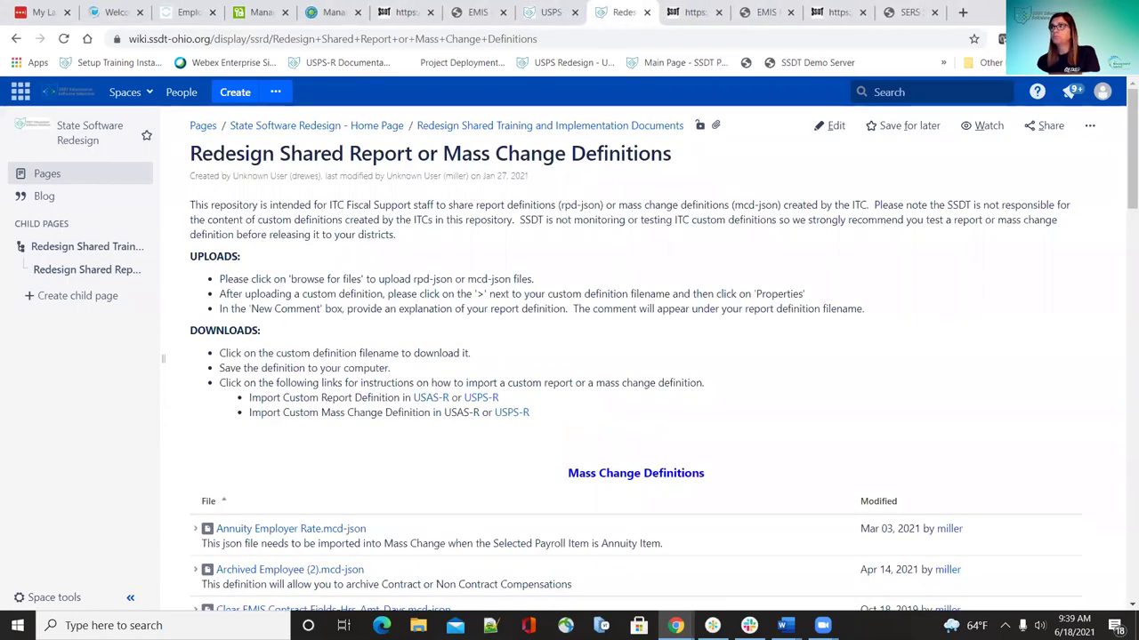